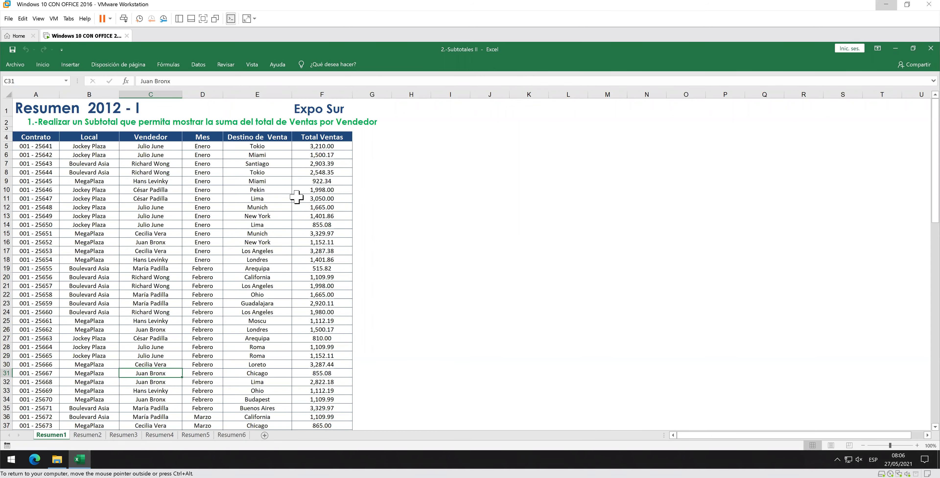
- Zoom in on the Resumen1 sales table and select the Total Ventas and Vendedor headers
ctrl+scroll(296, 196, up, 1)
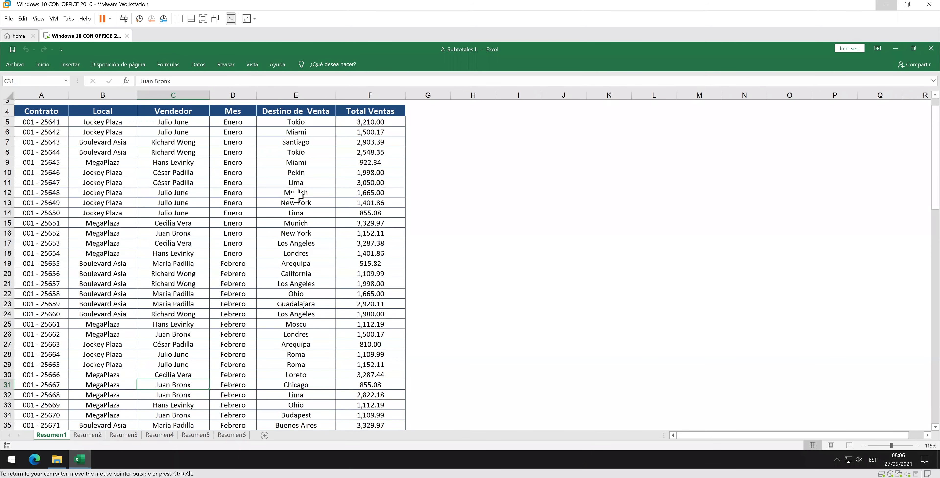
ctrl+scroll(296, 195, up, 1)
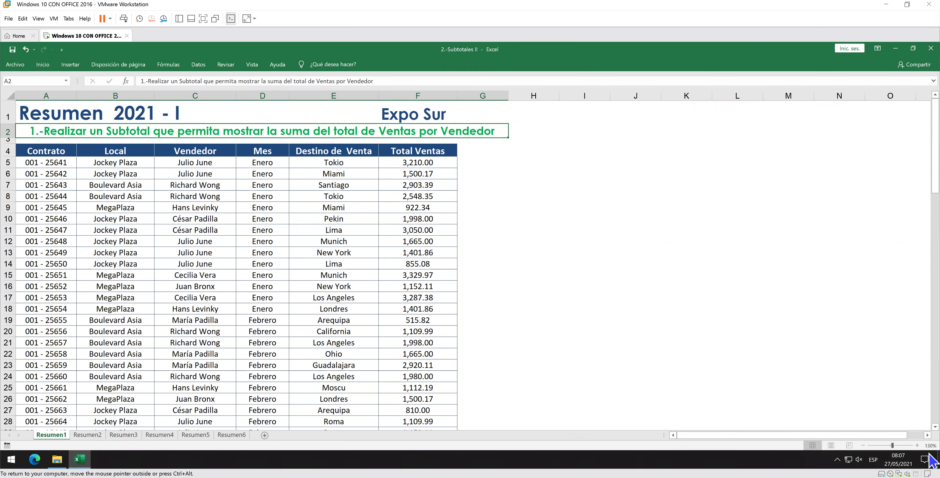
click(917, 444)
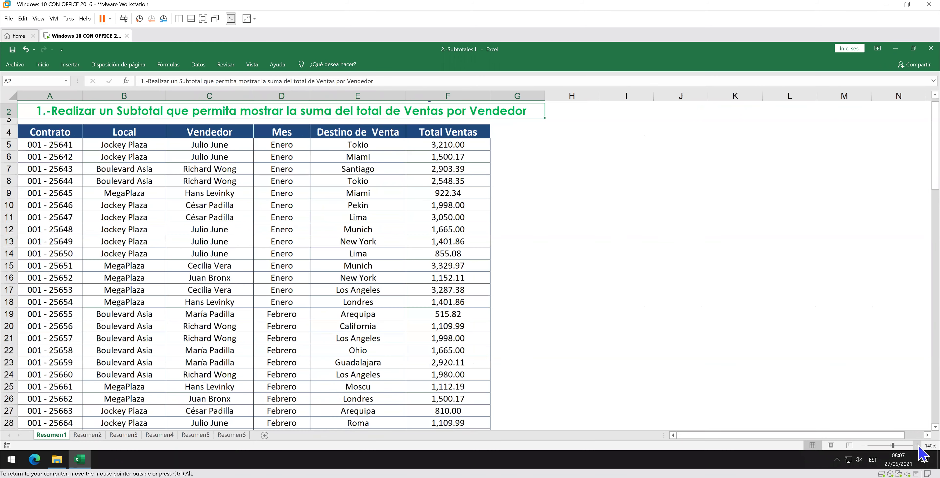
click(918, 445)
scroll(502, 290, up, 1)
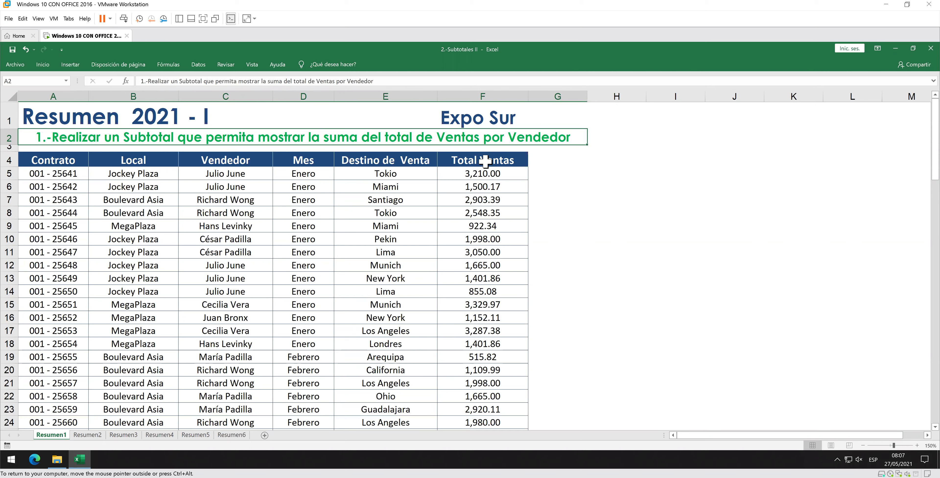
click(494, 160)
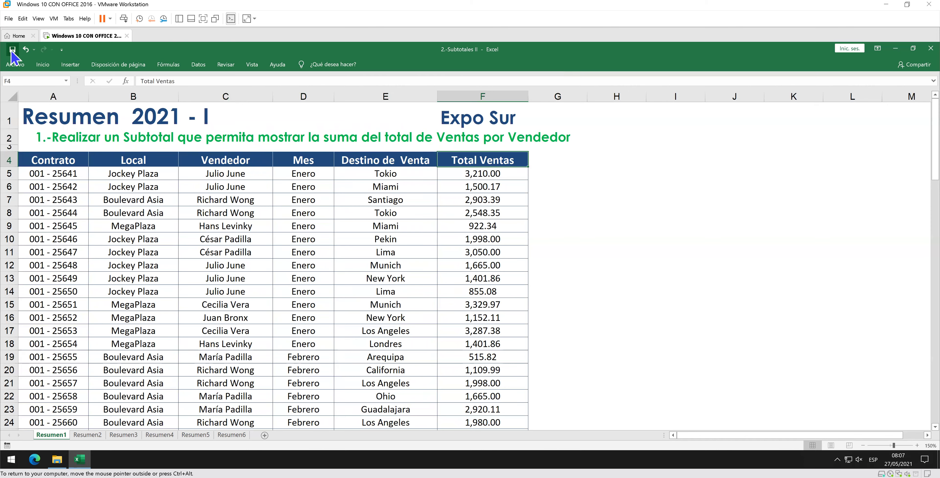
click(266, 159)
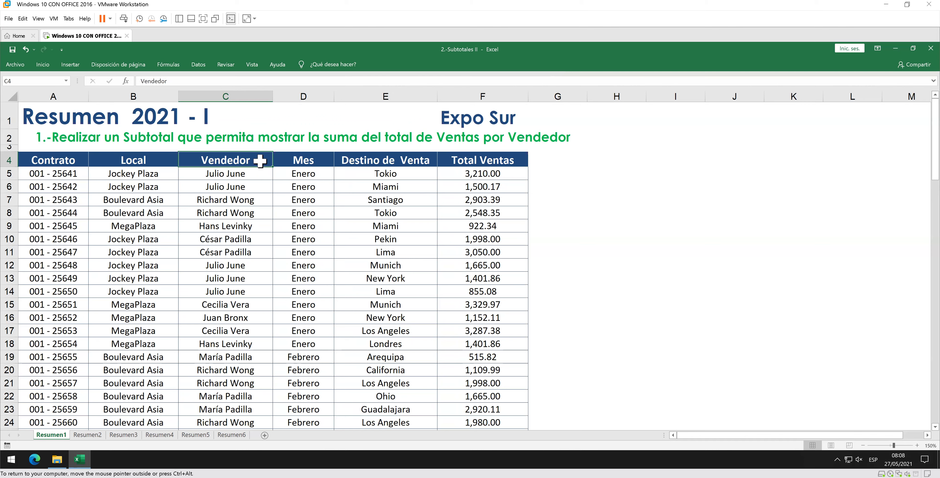
- Sort the Resumen1 table A to Z by the Vendedor column
click(132, 163)
click(349, 173)
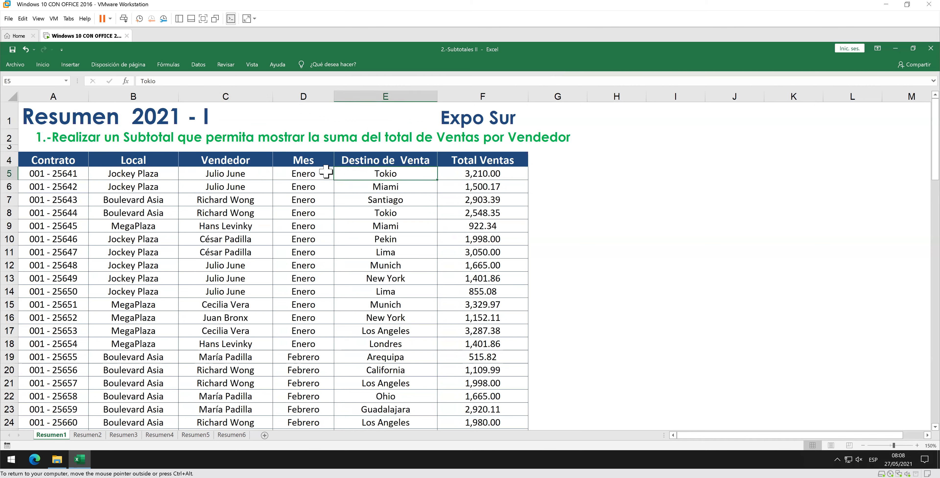
click(229, 221)
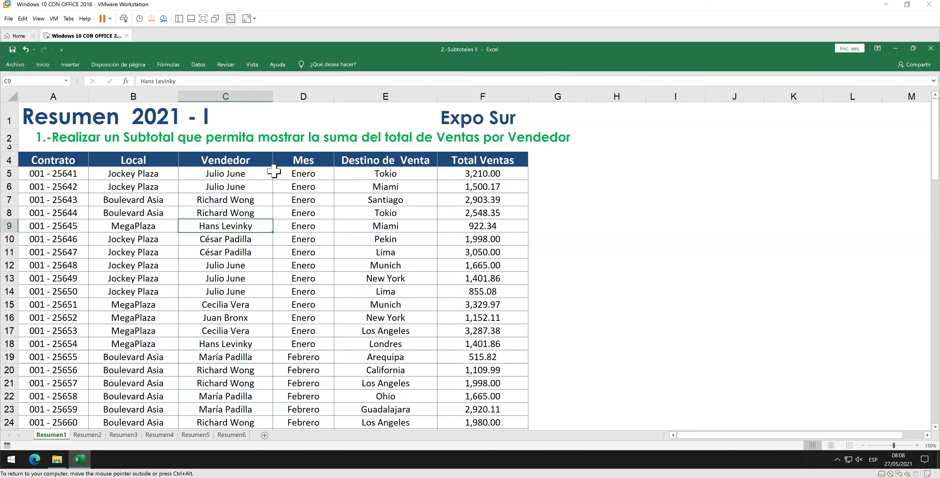
right_click(263, 166)
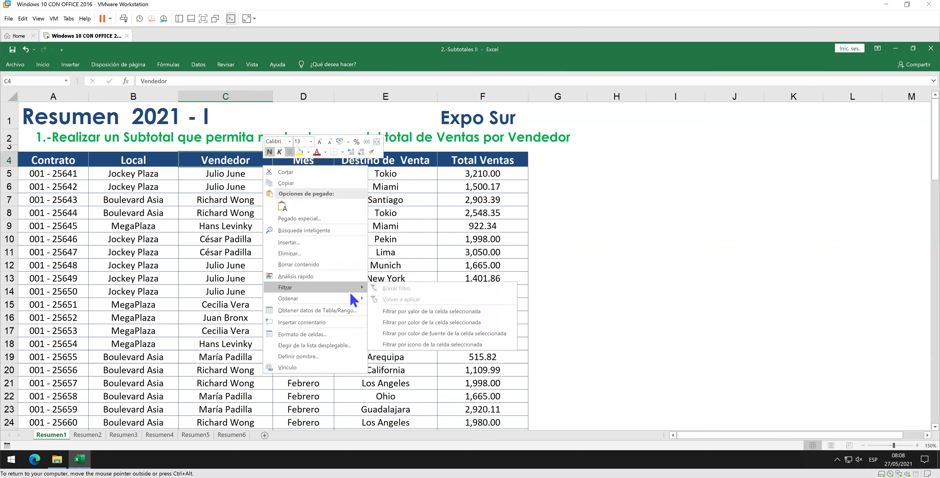
mouse_move(312, 297)
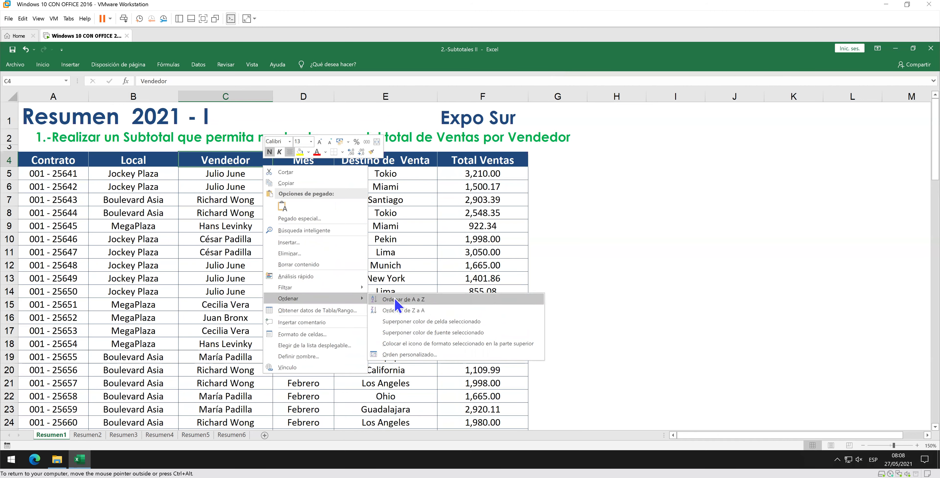
click(397, 300)
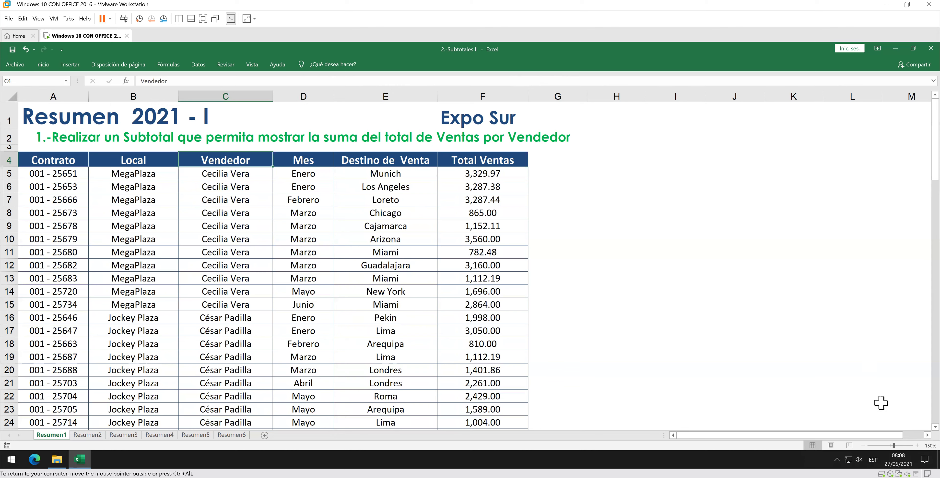
- Zoom the sheet back out to 100%
click(864, 445)
click(863, 445)
click(864, 445)
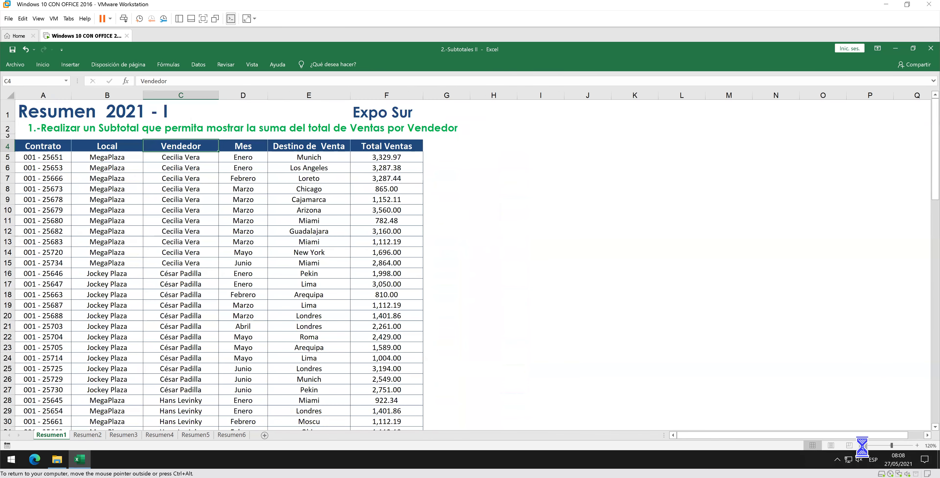
click(864, 445)
click(863, 445)
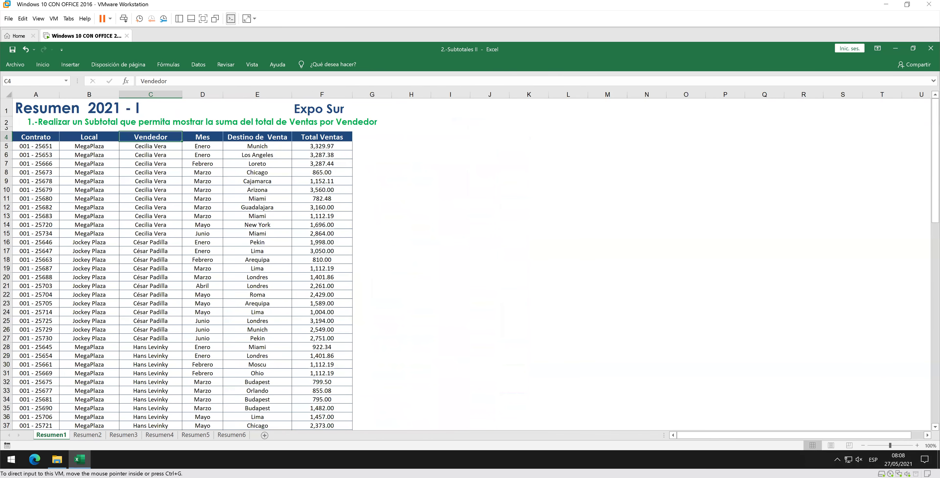
- Pin the Inicio ribbon open permanently and switch to the Datos tab
click(50, 67)
double_click(50, 68)
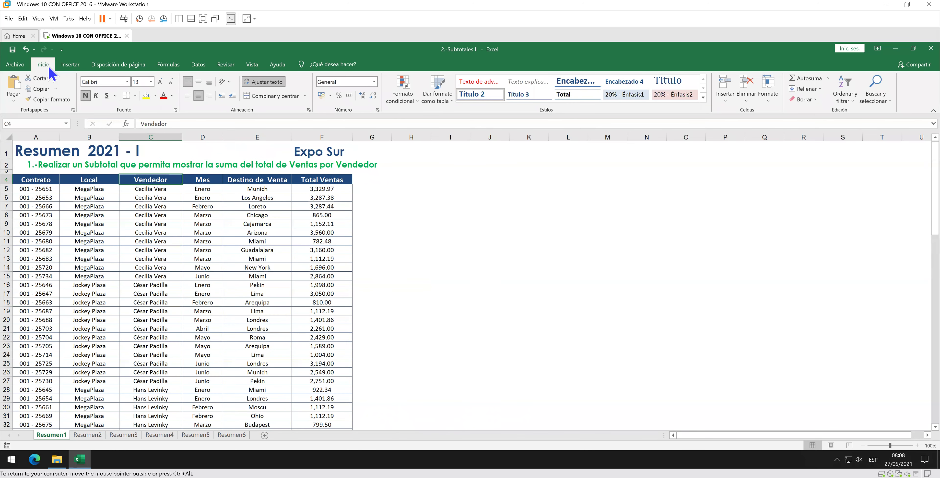
click(198, 69)
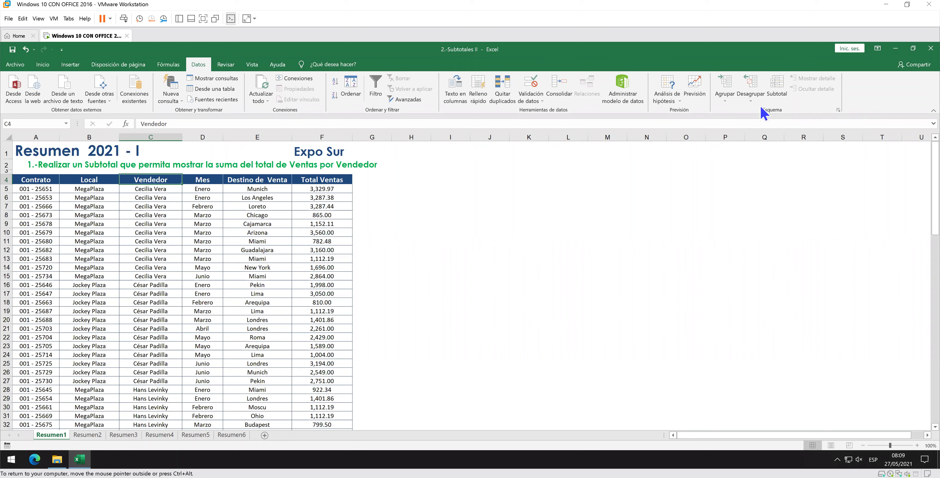
- Add Suma subtotals of Total Ventas at each change in Vendedor
click(786, 98)
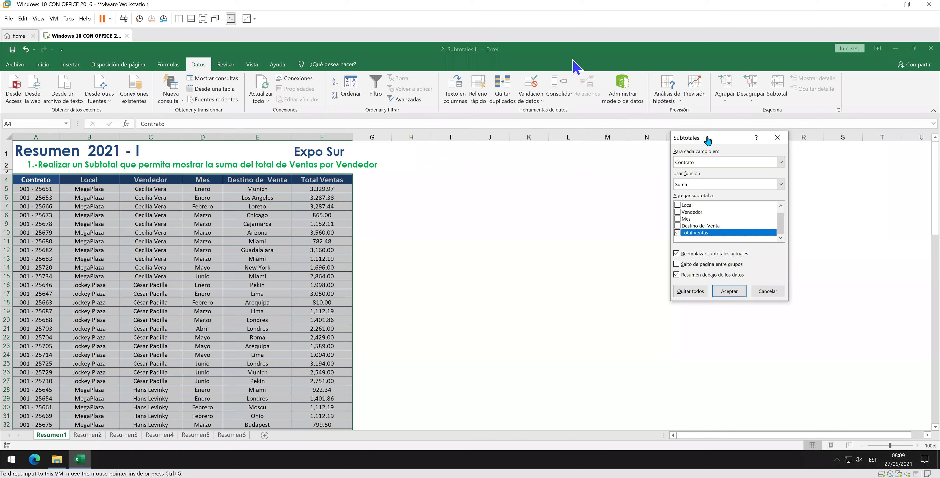
drag(709, 138, 489, 169)
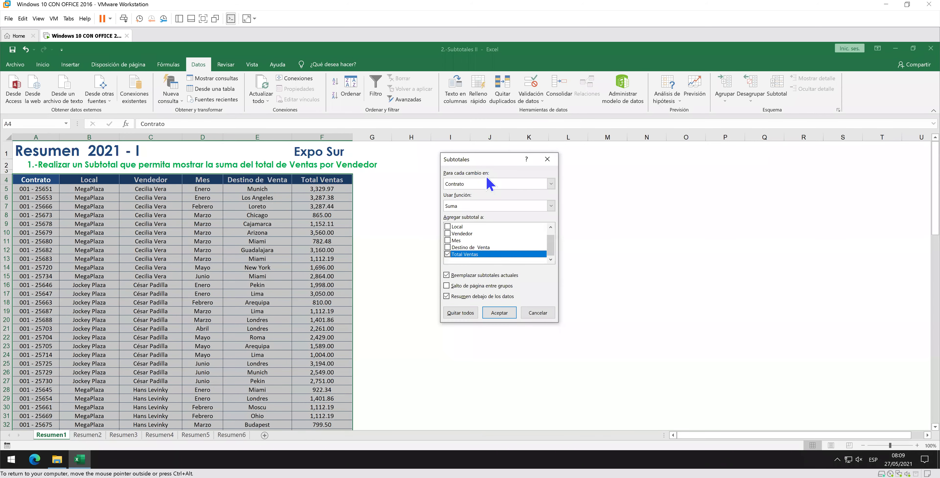
click(508, 180)
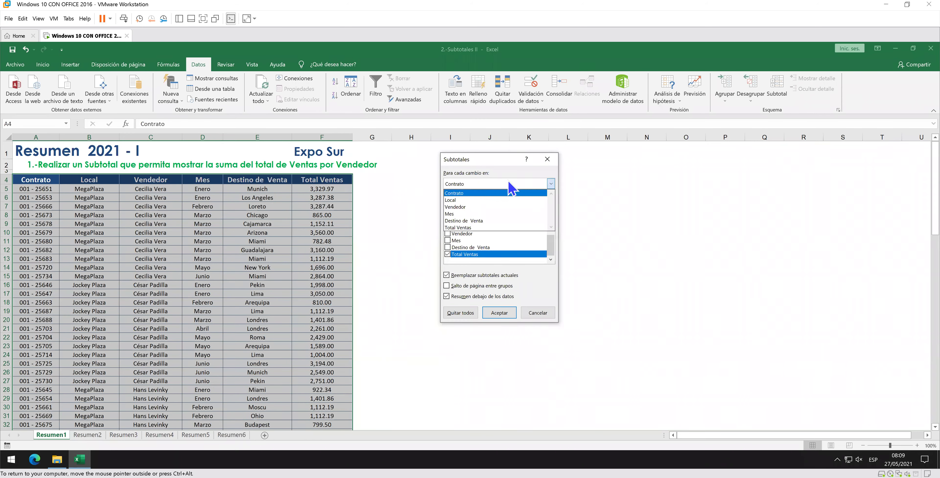
click(504, 207)
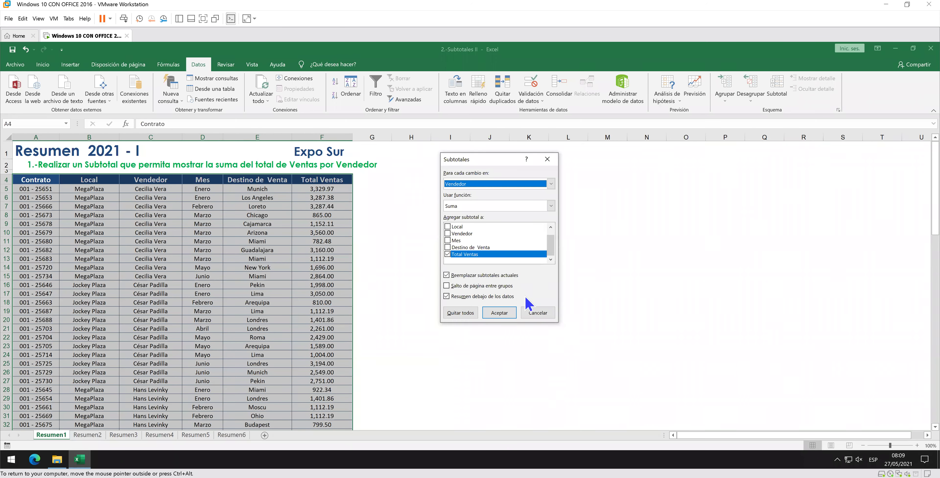
click(510, 315)
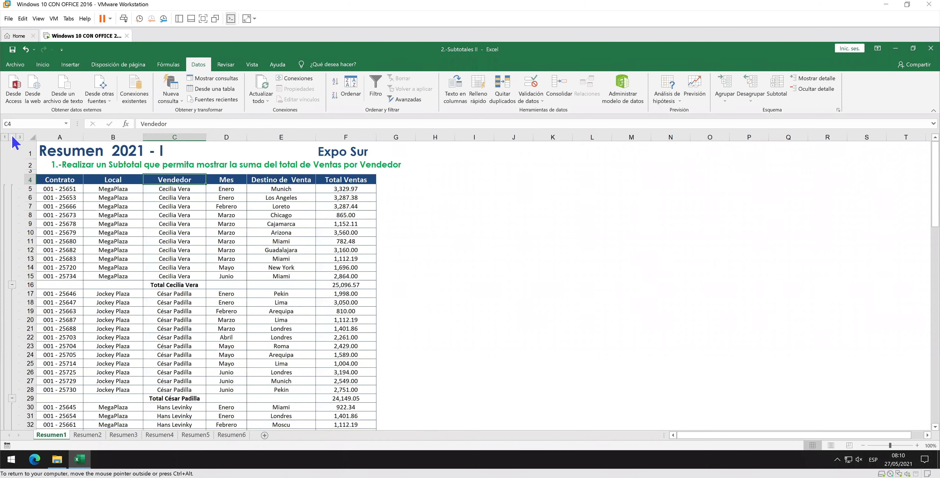
- Collapse to outline level 2, autofit column C to the totals, then expand to level 3
click(12, 137)
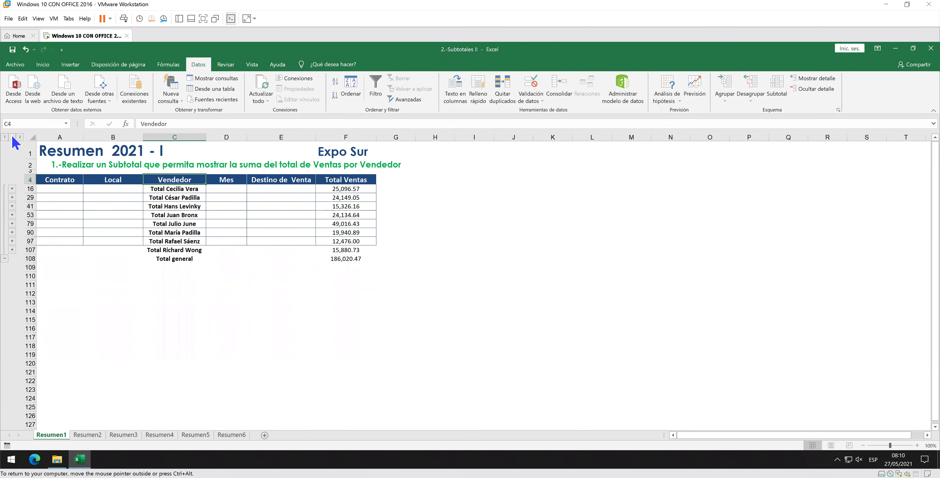
double_click(206, 137)
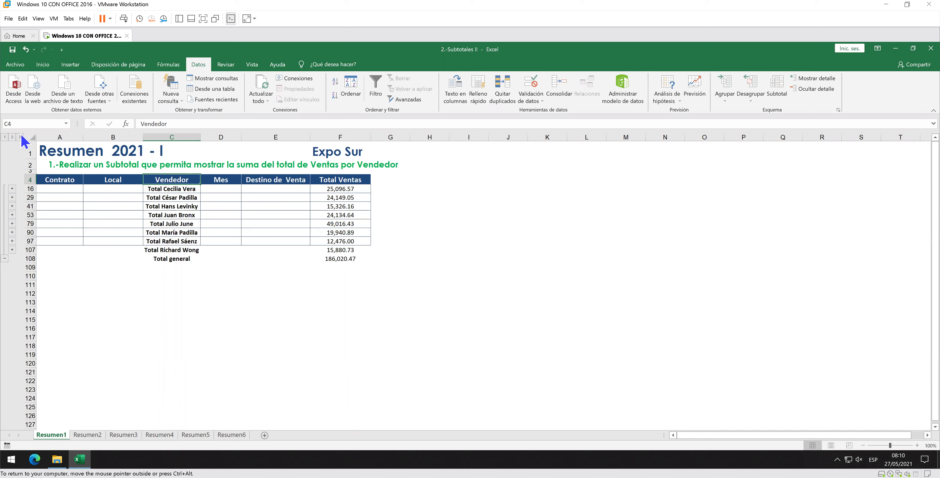
click(20, 138)
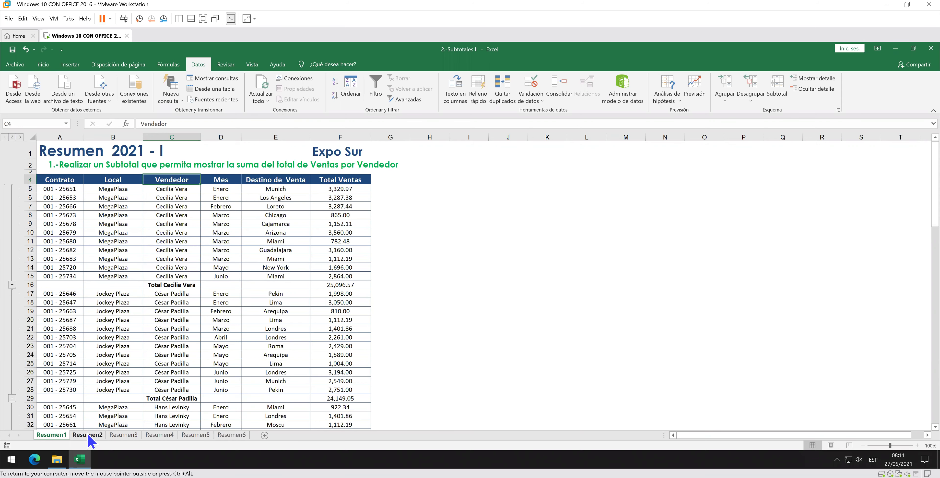
- Open the Resumen2 sheet and zoom in on its table
click(92, 435)
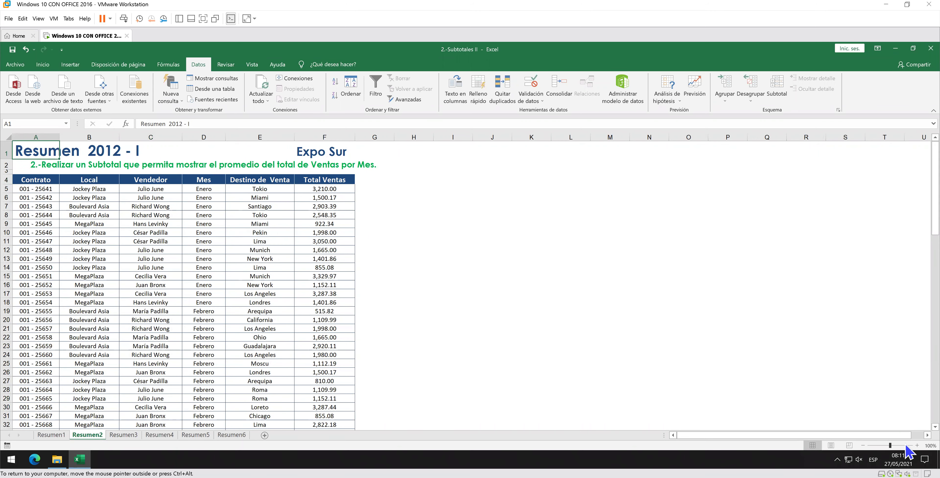
click(918, 446)
click(918, 445)
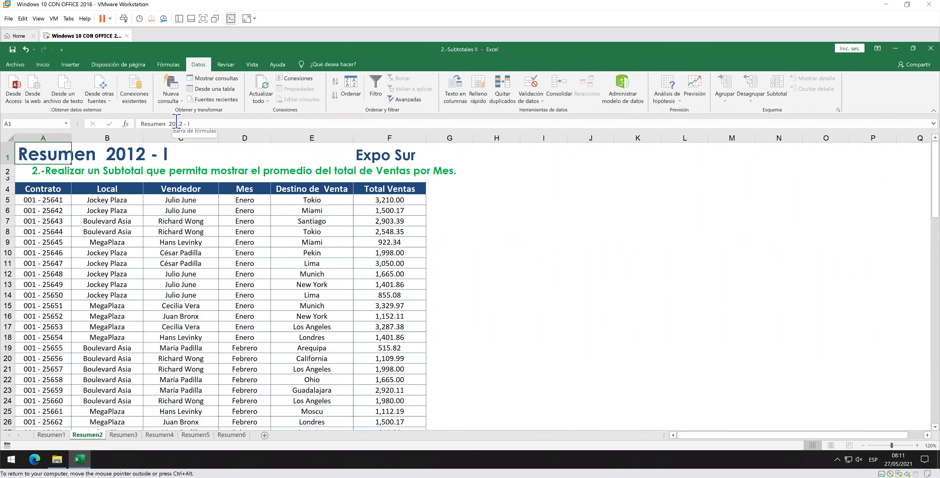
- Change the title year from 12 to 21 so it reads 2021, and save the workbook
drag(175, 123, 181, 123)
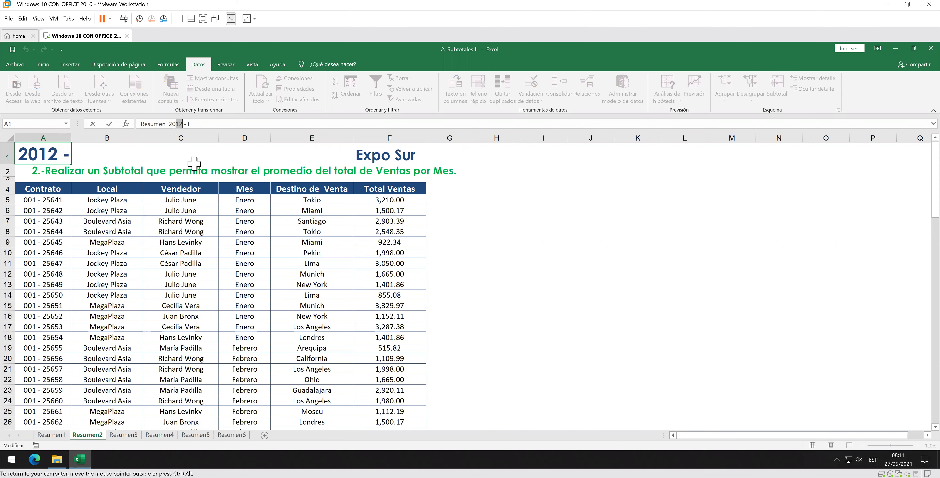
text(21)
key(Return)
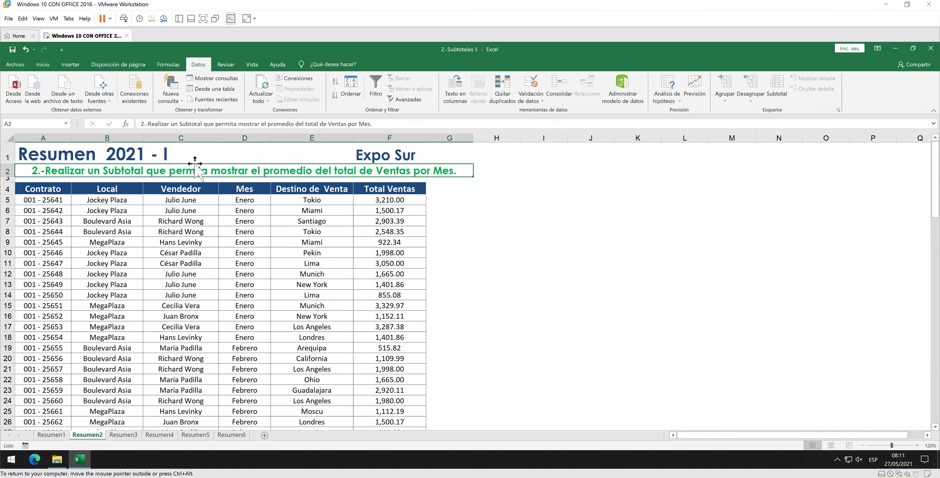
click(12, 50)
- Sort the Resumen2 table by the Mes column
right_click(249, 192)
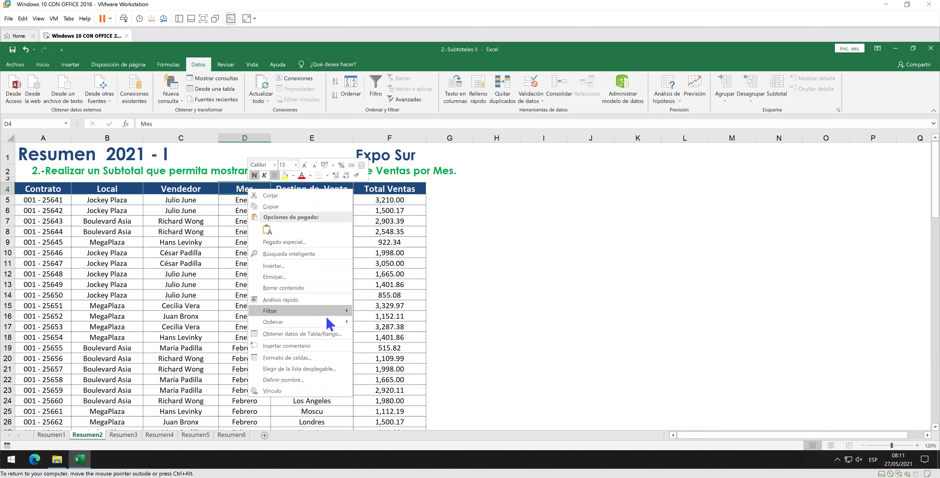
mouse_move(294, 322)
click(396, 332)
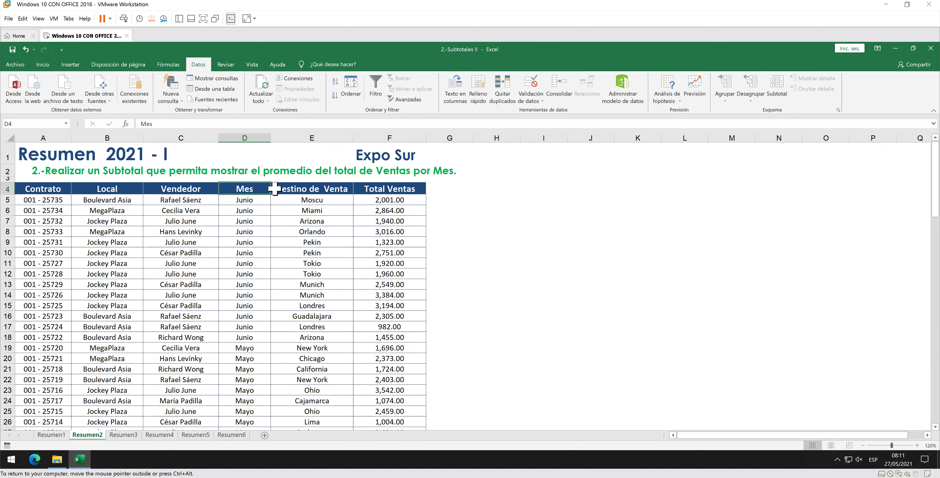
right_click(259, 185)
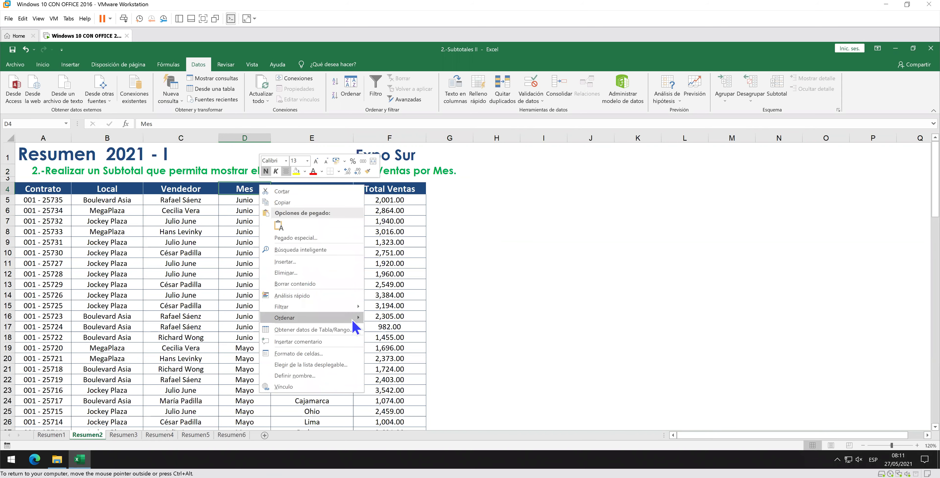
mouse_move(285, 317)
click(383, 326)
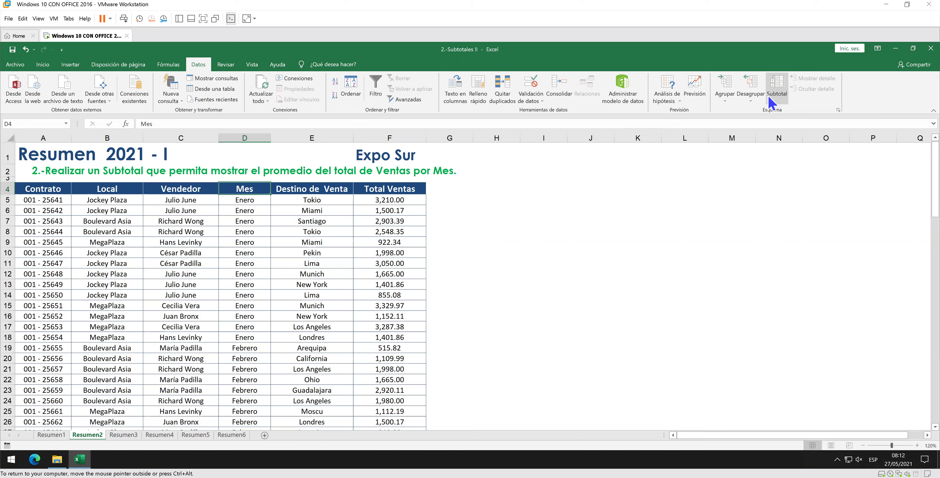
- Add Promedio subtotals of Total Ventas at each change in Mes
click(775, 92)
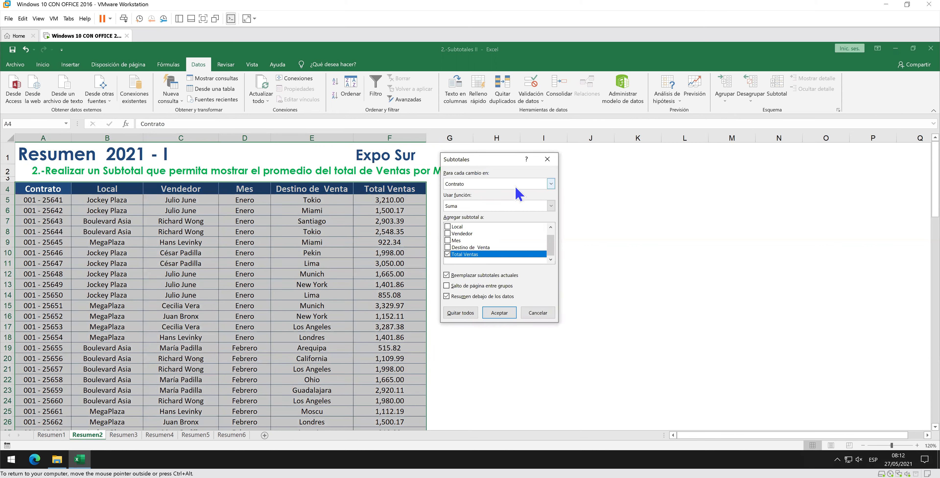
click(551, 183)
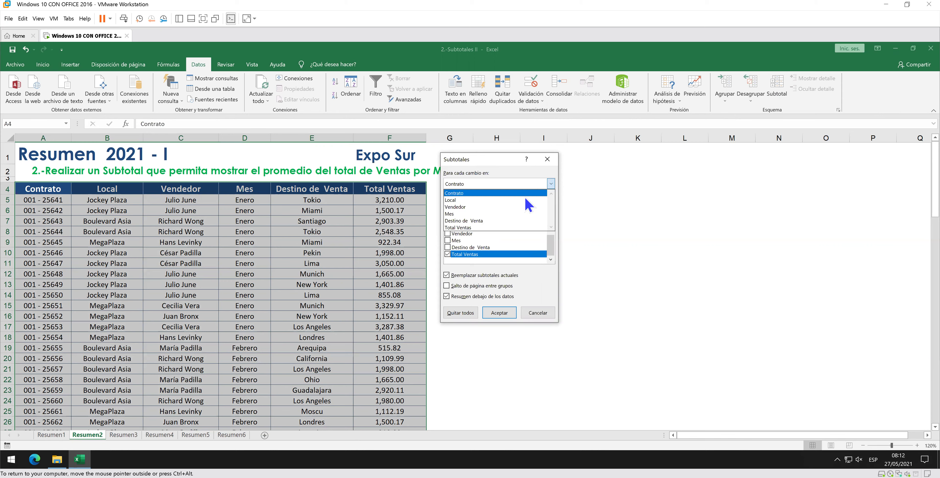
click(495, 214)
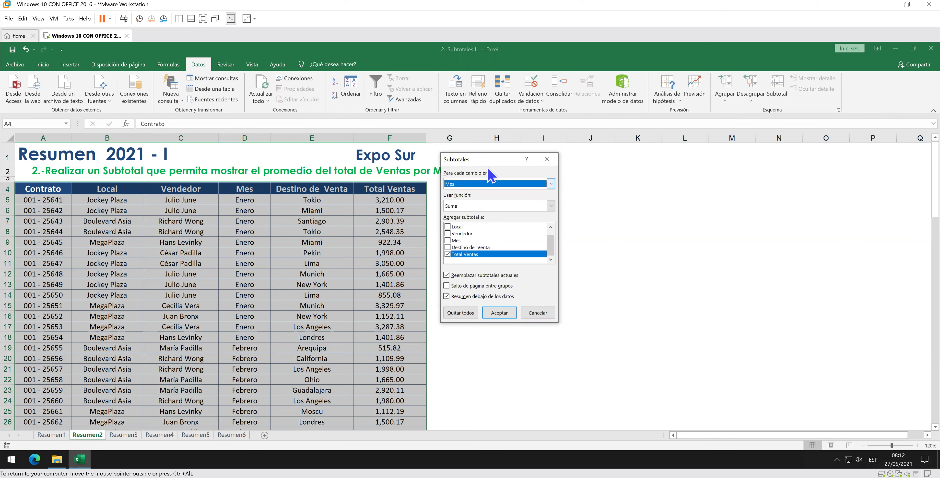
drag(481, 161, 518, 160)
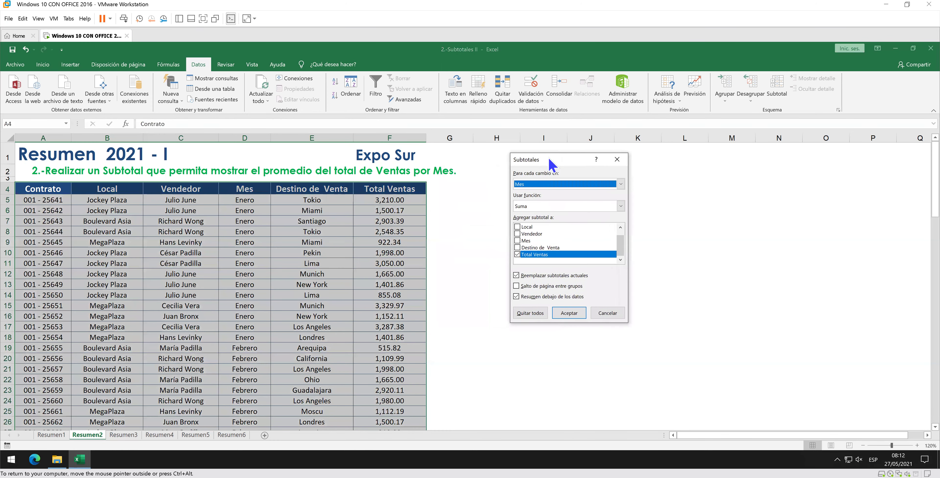
click(529, 206)
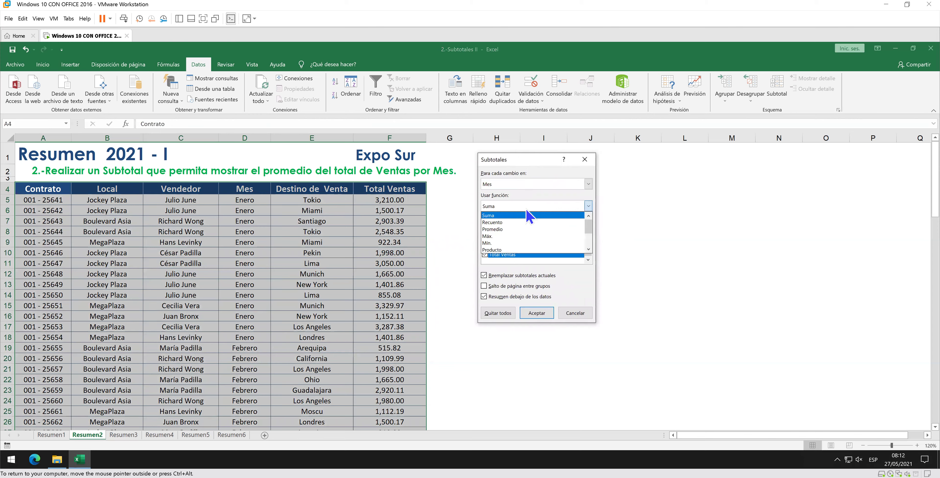
click(520, 229)
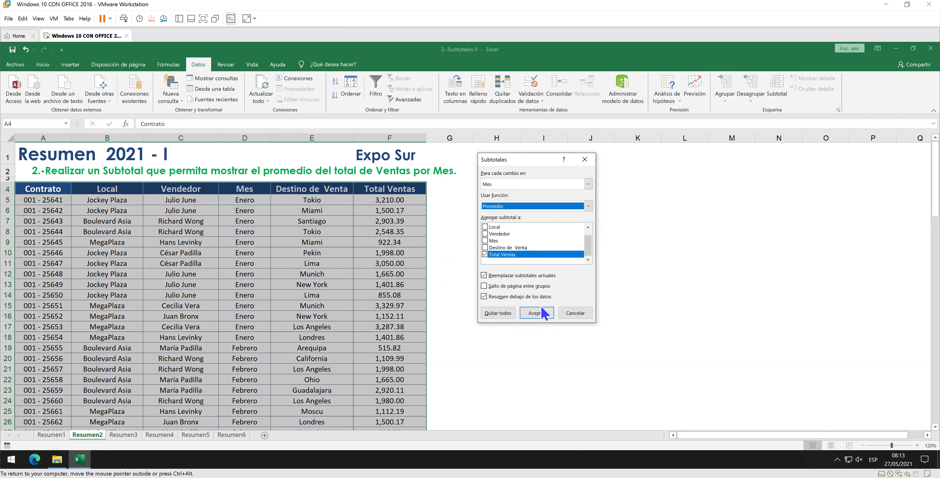
click(540, 313)
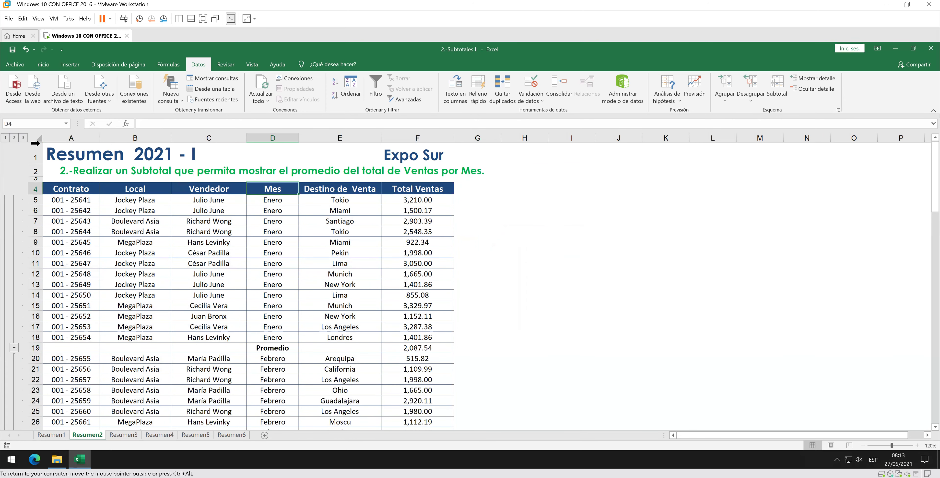
- Collapse to outline level 2 and widen the Mes column to fit the Promedio labels
click(14, 137)
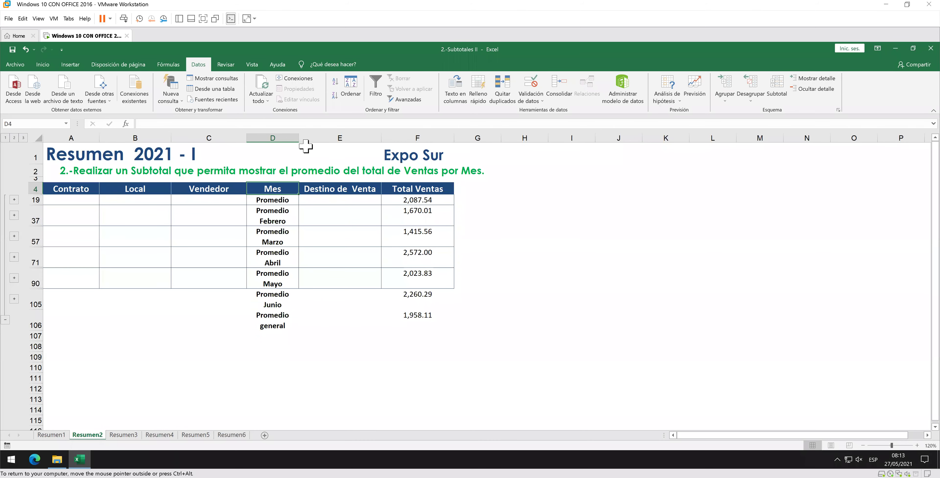
click(302, 137)
double_click(299, 139)
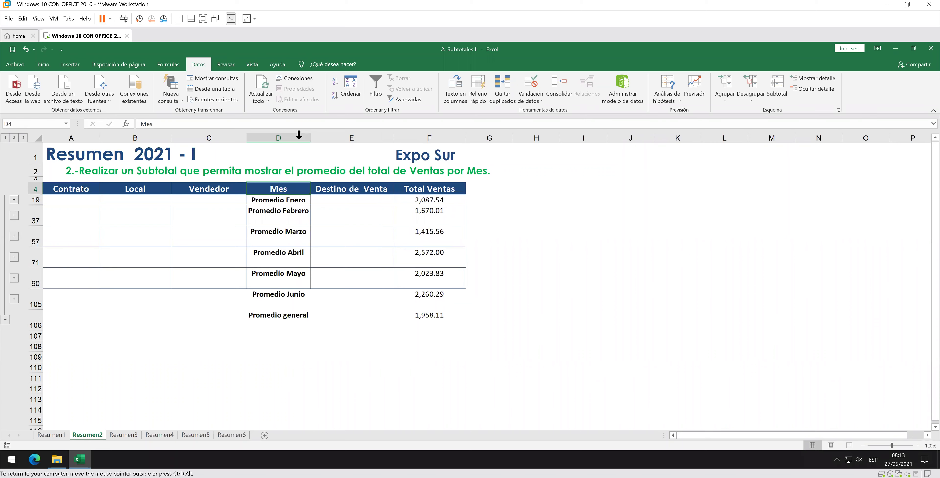
drag(310, 138, 318, 141)
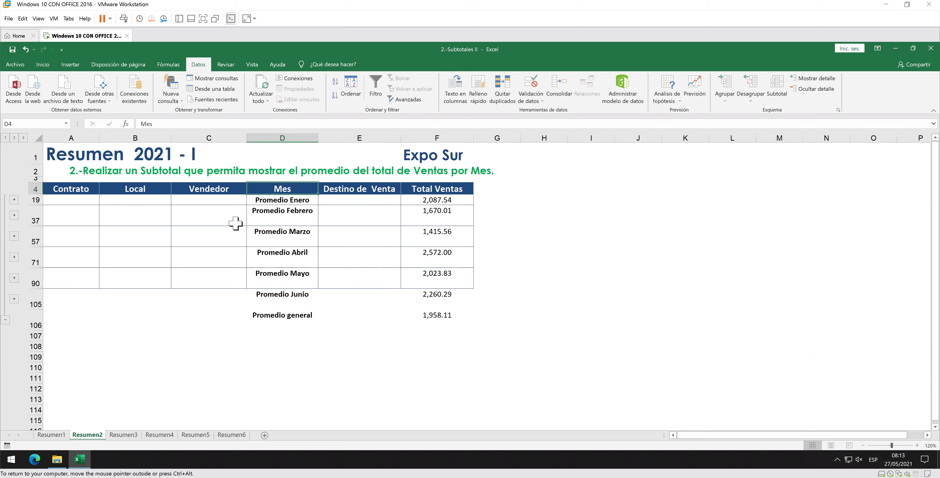
- Collapse Resumen1 to its Vendedor totals, then return to Resumen2 at 100% zoom
click(51, 434)
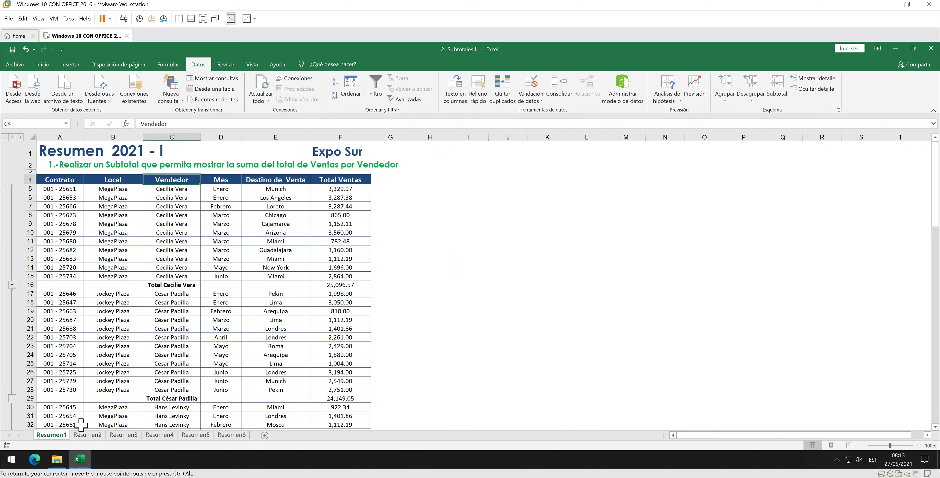
click(86, 436)
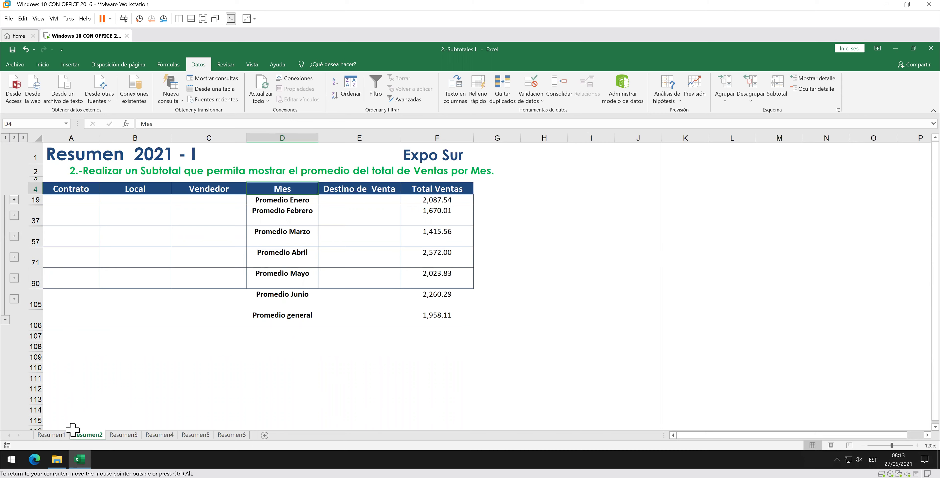
click(64, 434)
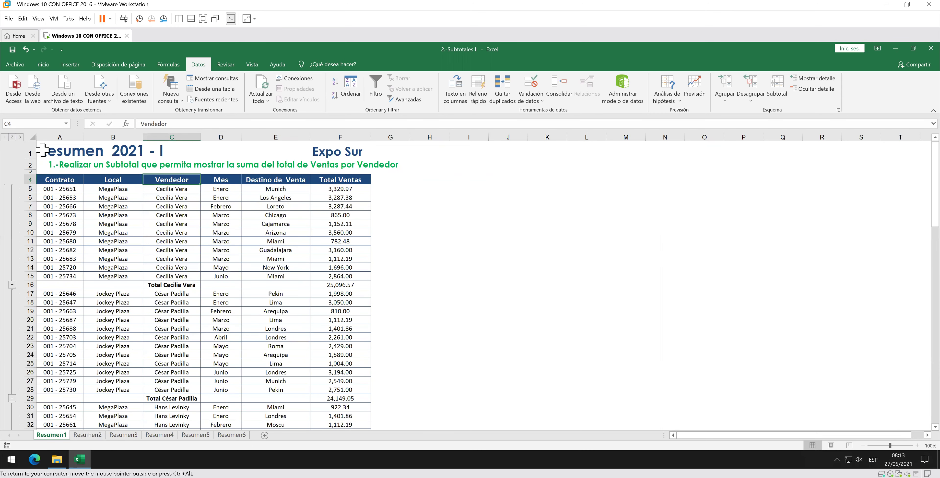
click(13, 138)
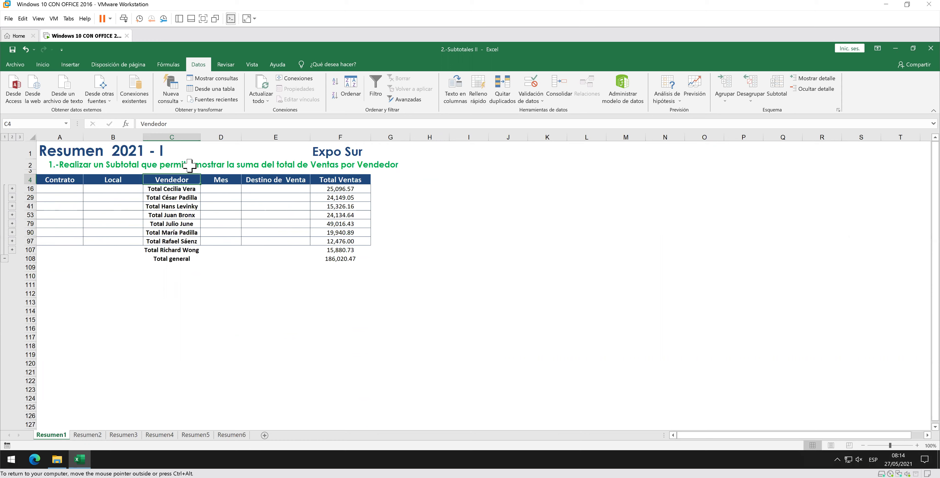
click(87, 435)
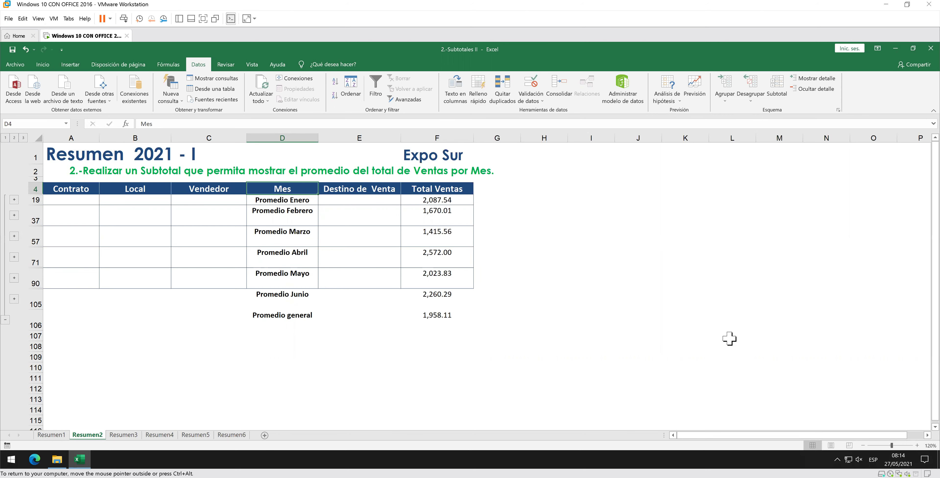
click(863, 445)
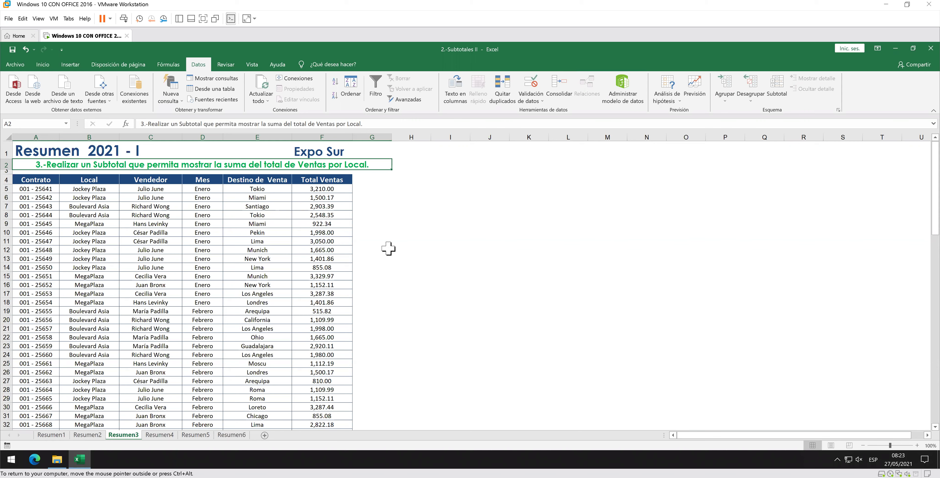
- Sort the Resumen3 table by Local A to Z so Boulevard Asia comes first, and save
ctrl+scroll(350, 229, up, 1)
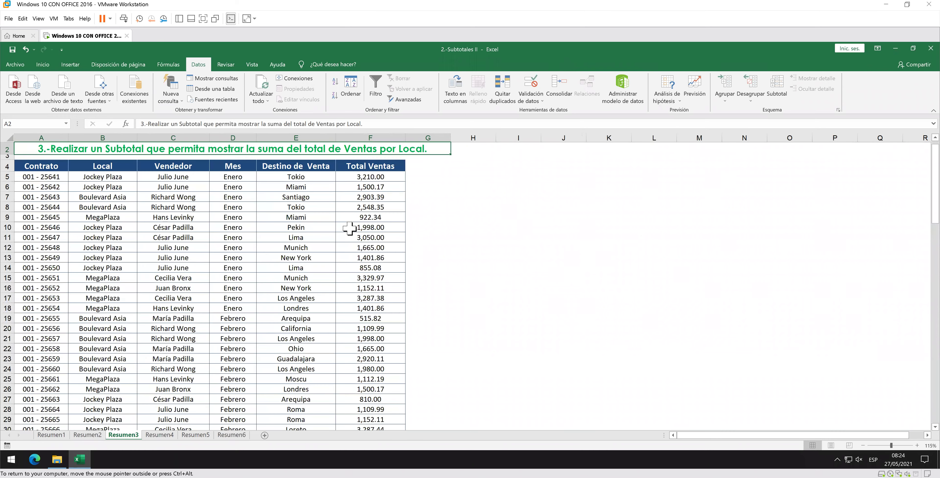
ctrl+scroll(350, 228, up, 1)
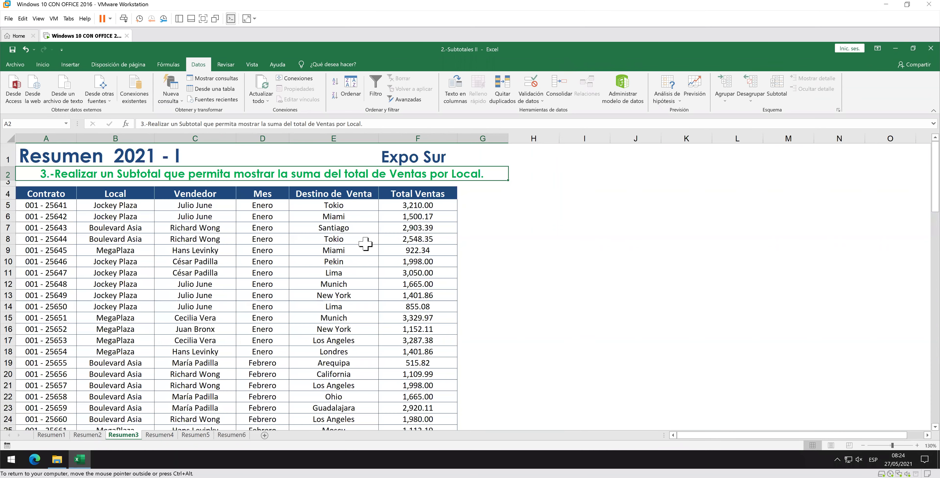
click(427, 192)
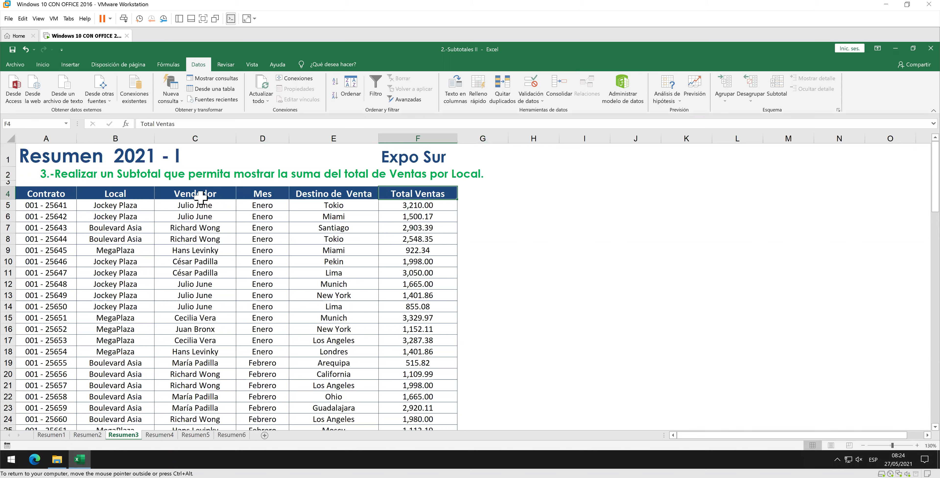
click(141, 197)
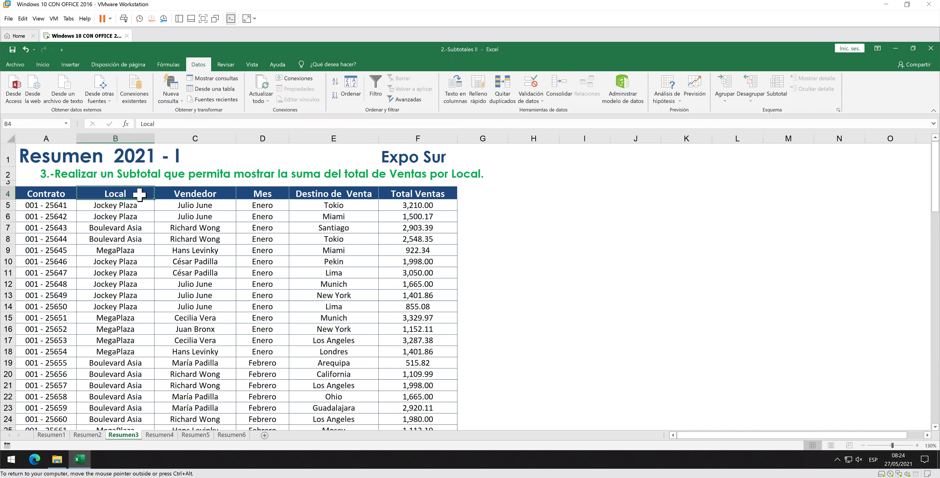
right_click(139, 195)
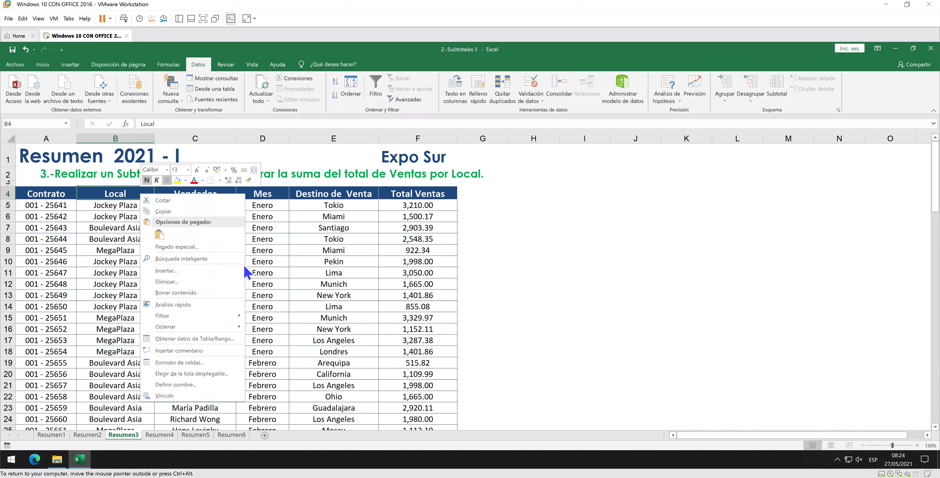
mouse_move(191, 326)
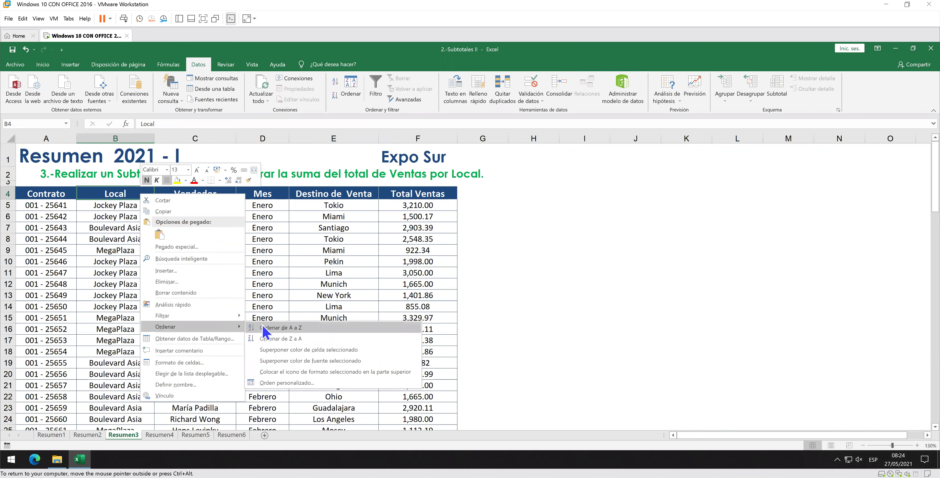
click(286, 328)
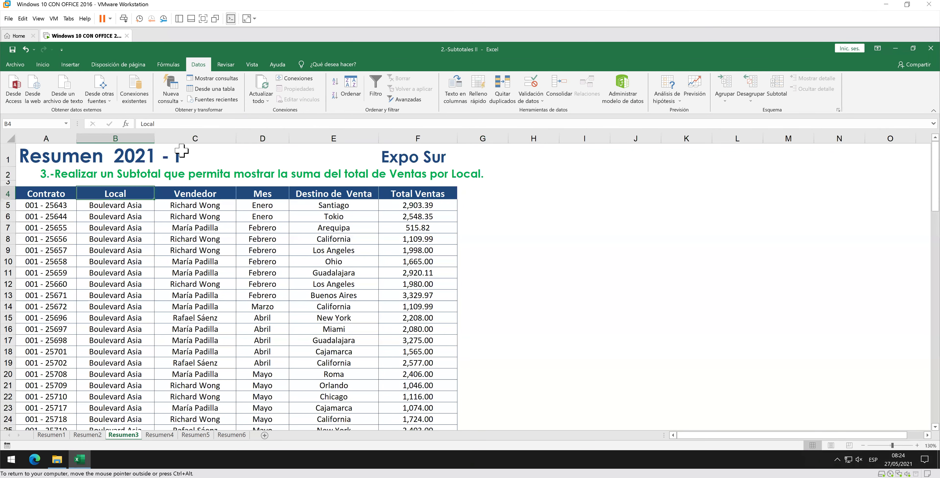
click(13, 51)
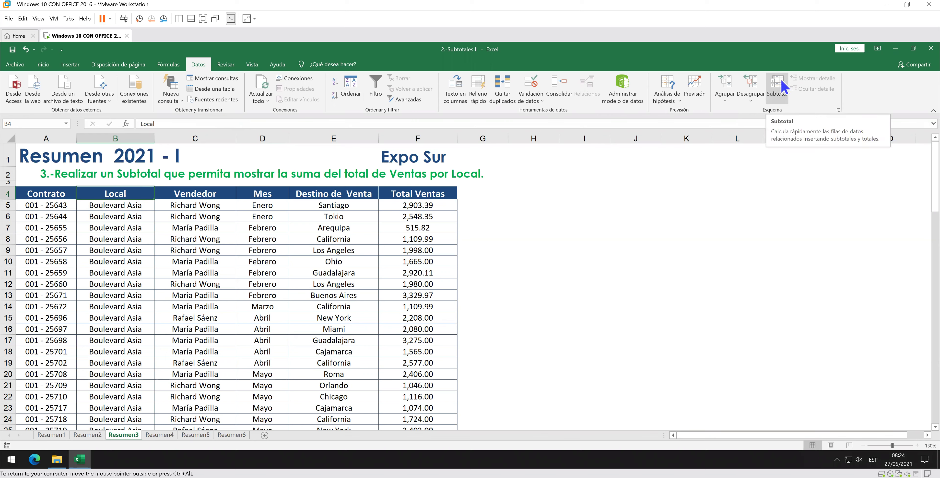
- Insert Suma subtotals of Total Ventas at each change in Local on Resumen3
click(778, 88)
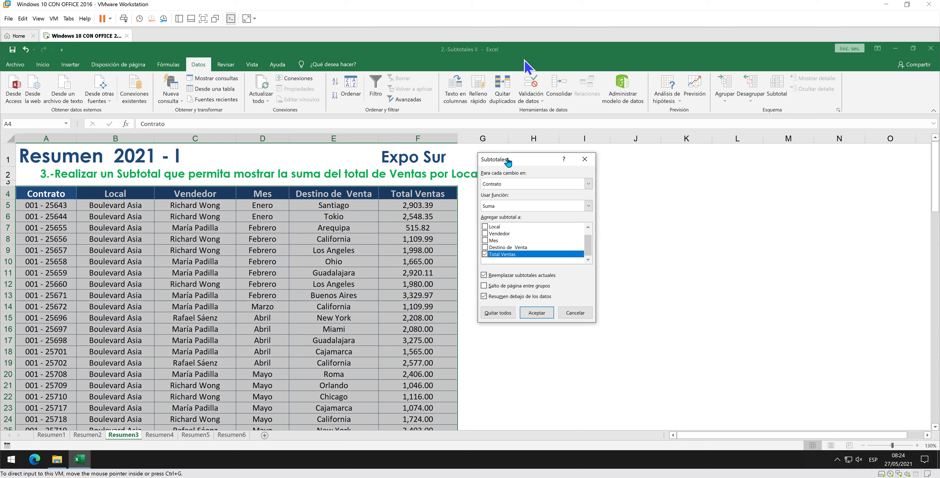
drag(515, 159, 557, 159)
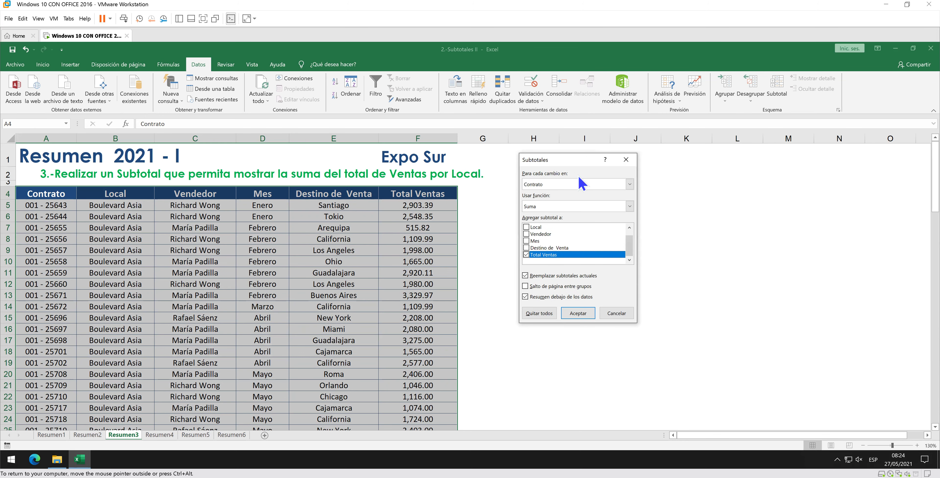
click(598, 186)
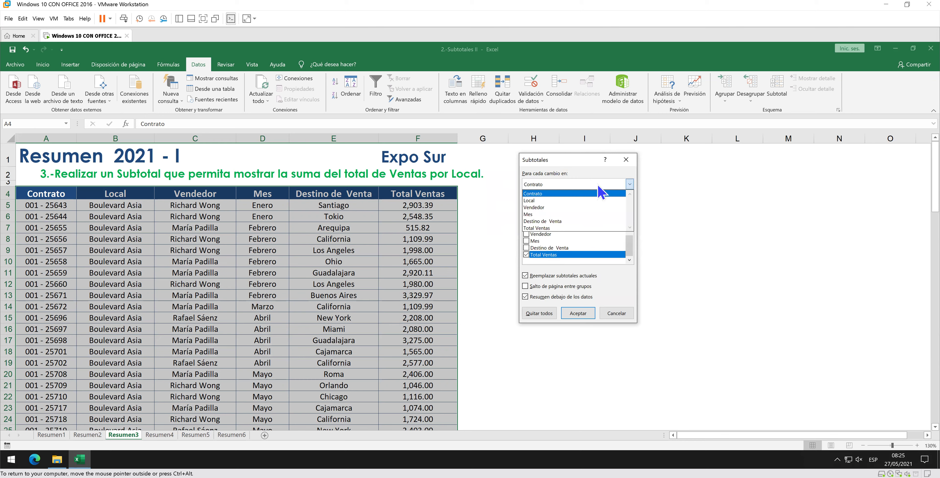
click(581, 201)
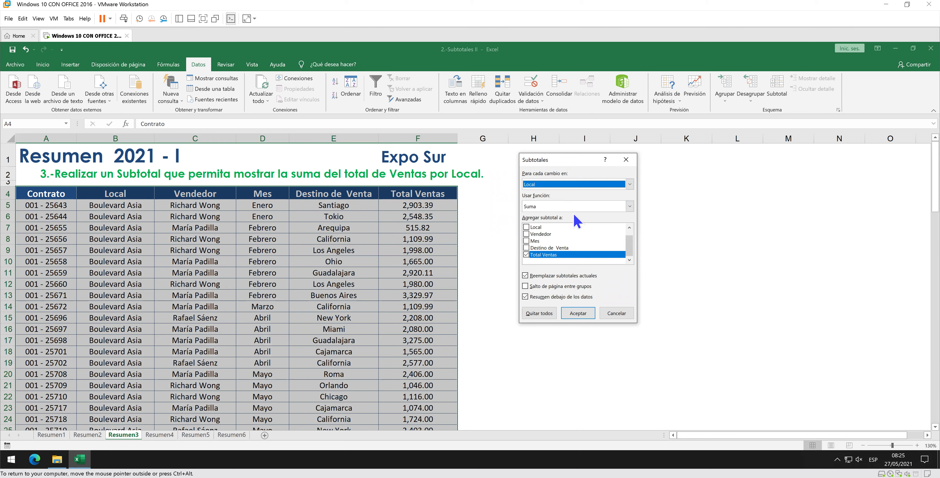
click(580, 209)
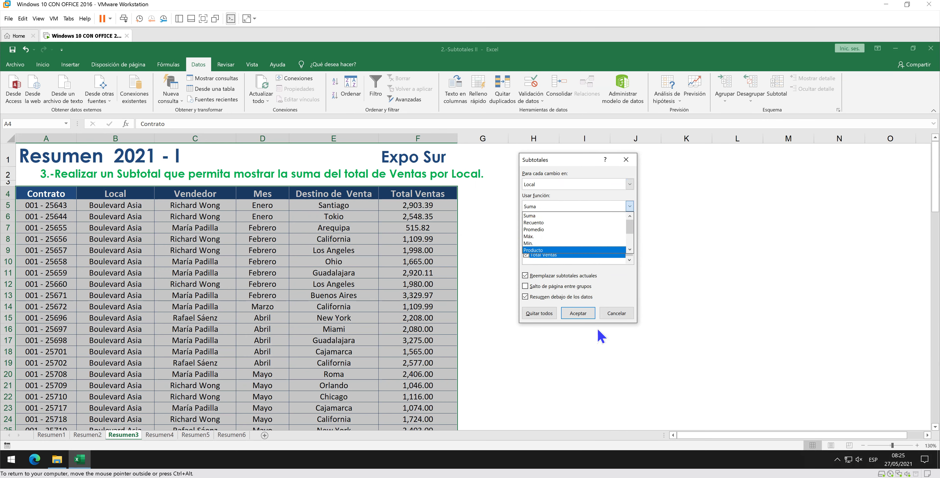
click(584, 314)
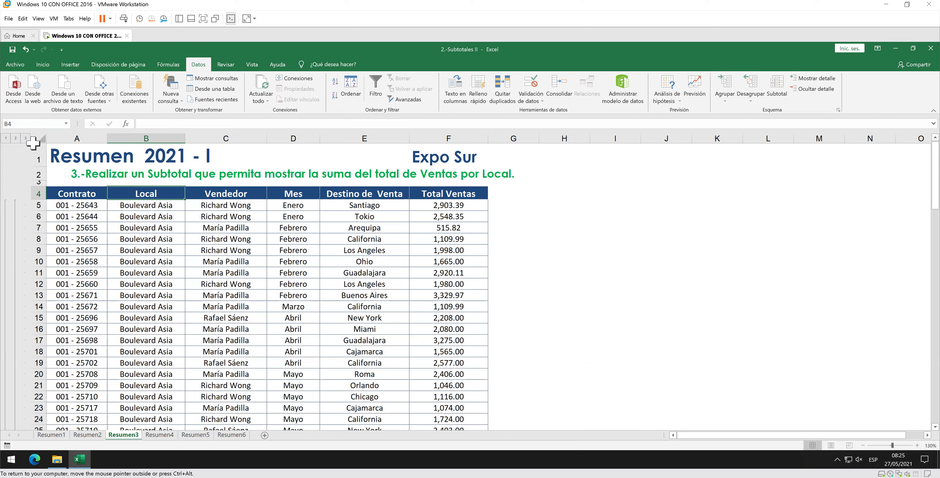
- Widen column B, review outline levels 1 and 2, save, and switch to Resumen4
click(15, 138)
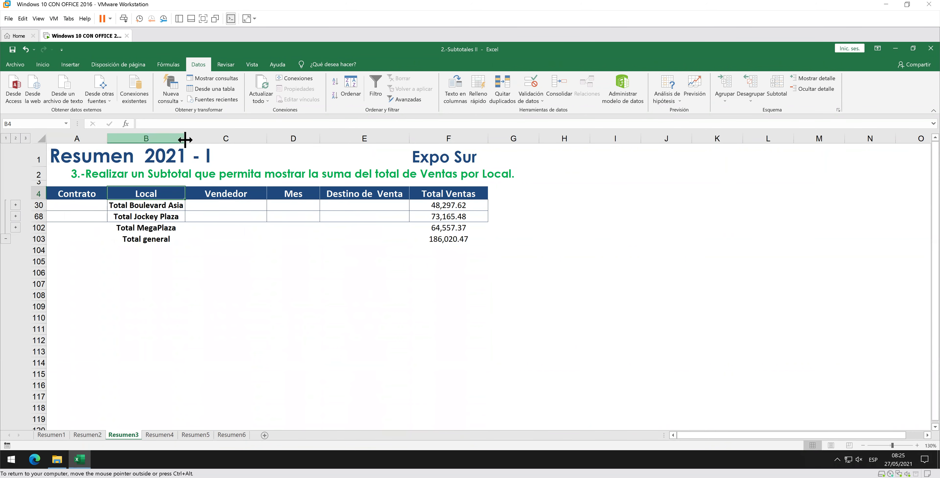
drag(185, 138, 194, 141)
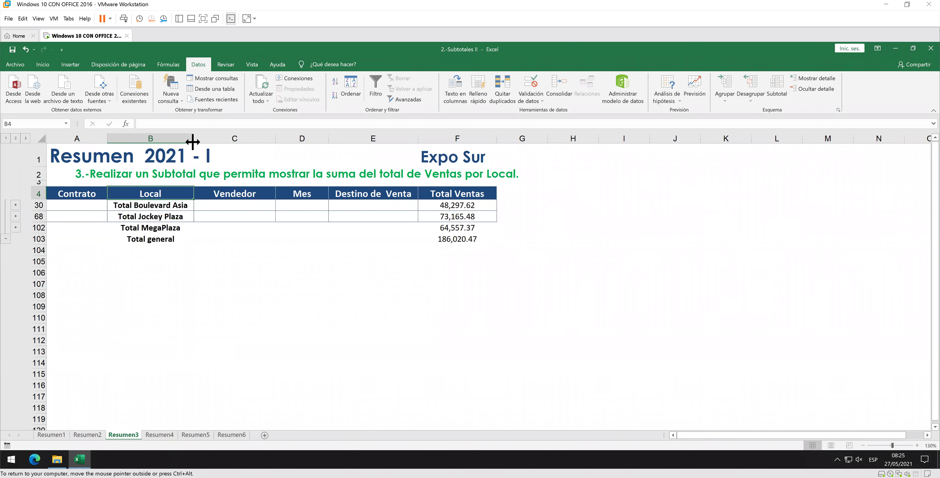
click(6, 138)
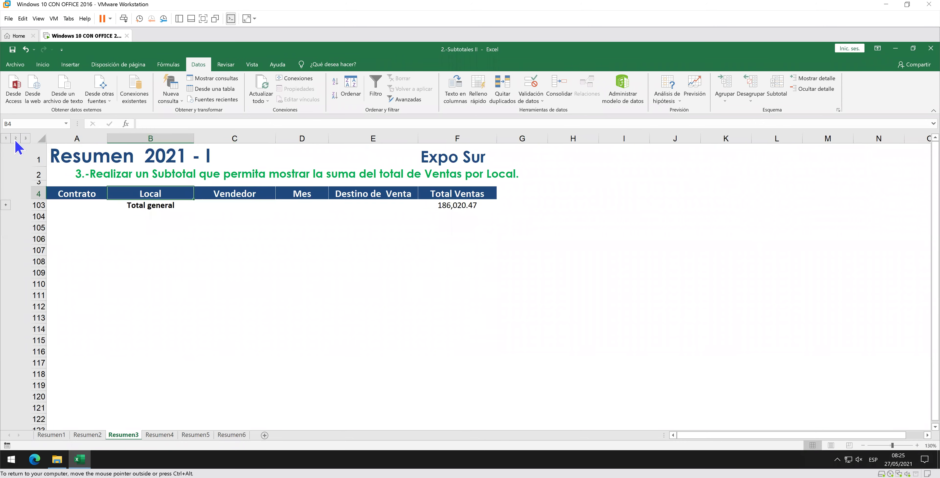
click(15, 138)
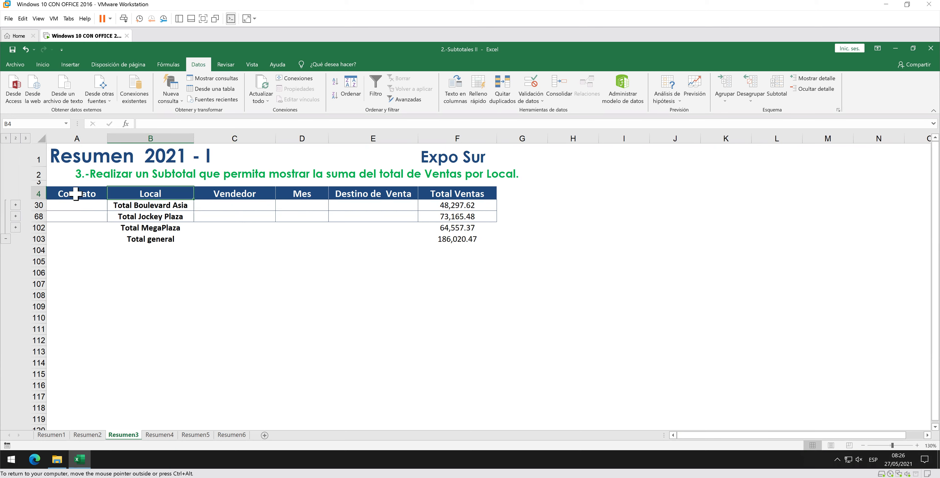
click(12, 50)
click(161, 435)
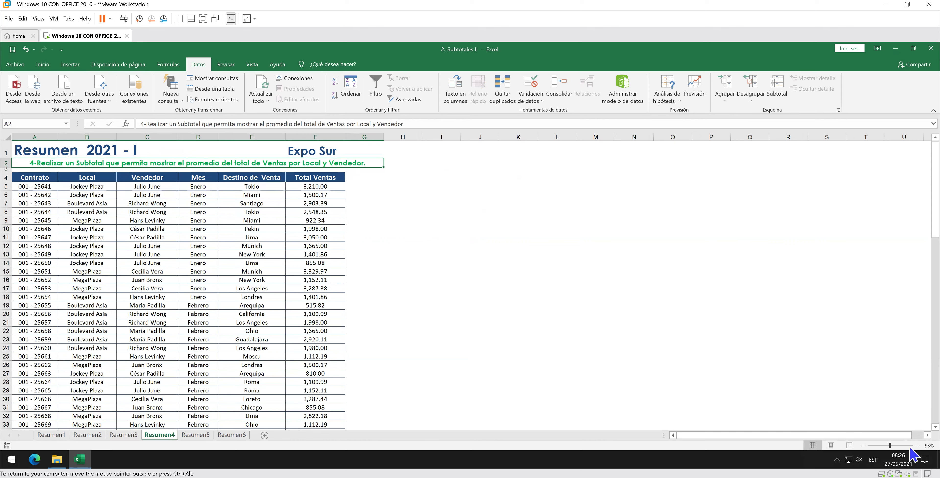
click(918, 445)
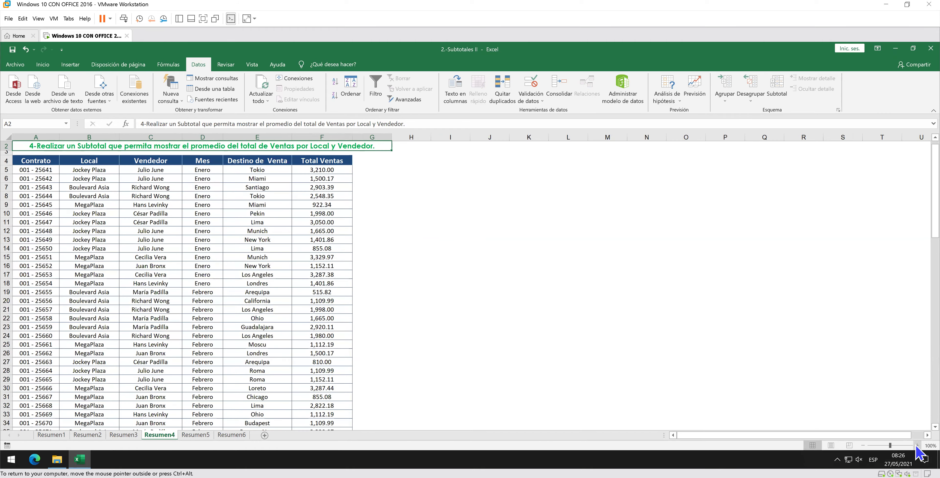
click(918, 445)
click(917, 445)
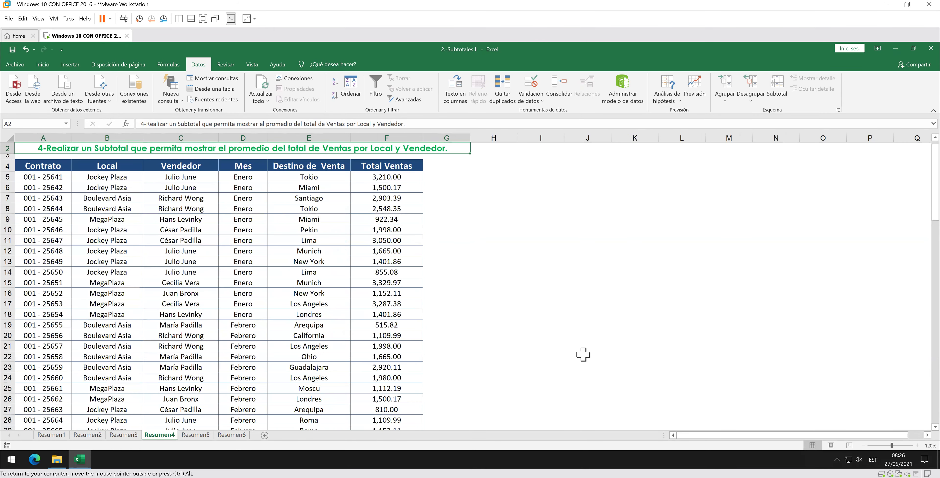
scroll(376, 321, up, 1)
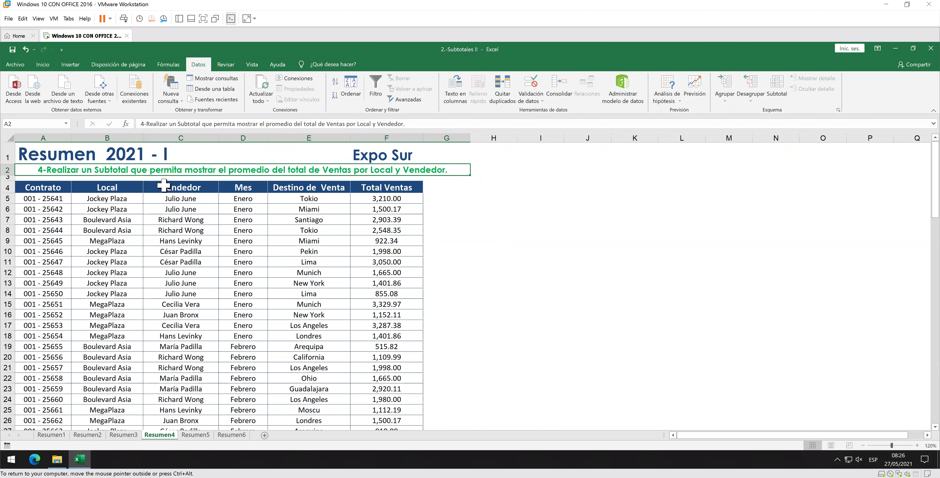
click(122, 185)
click(165, 184)
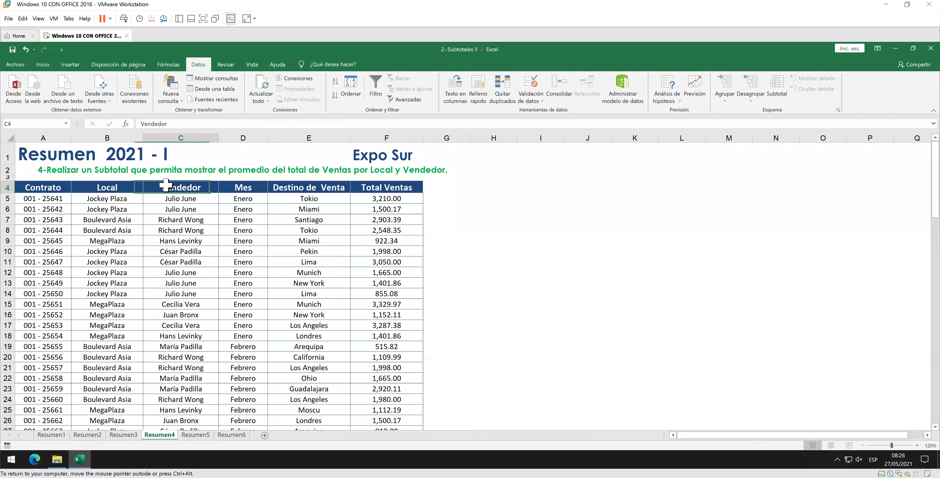
click(13, 50)
click(123, 435)
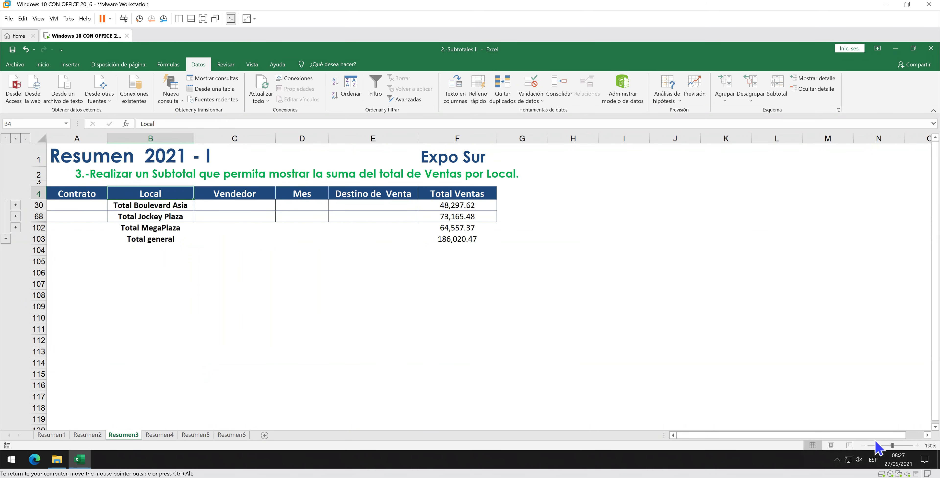
click(863, 445)
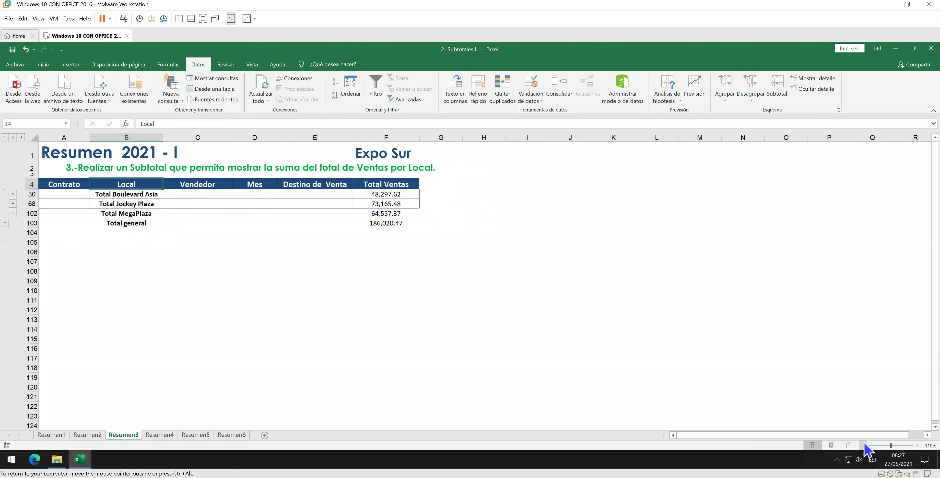
click(864, 445)
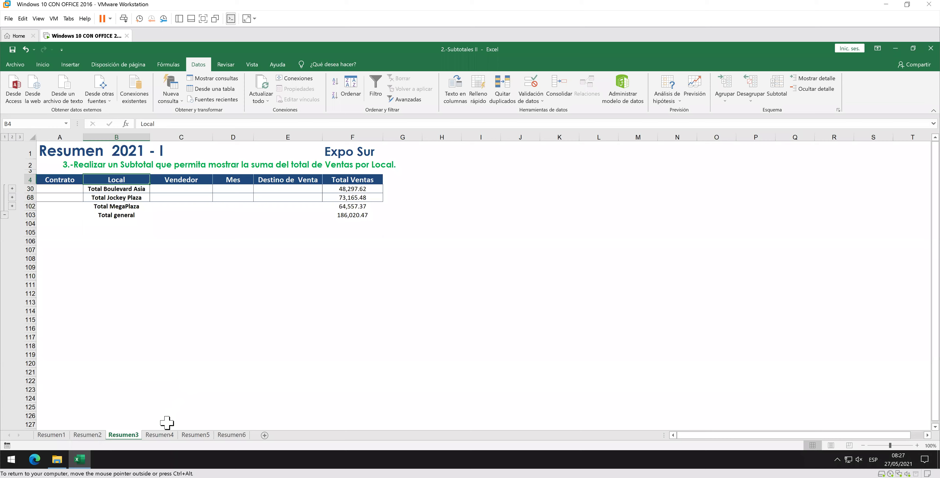
click(162, 433)
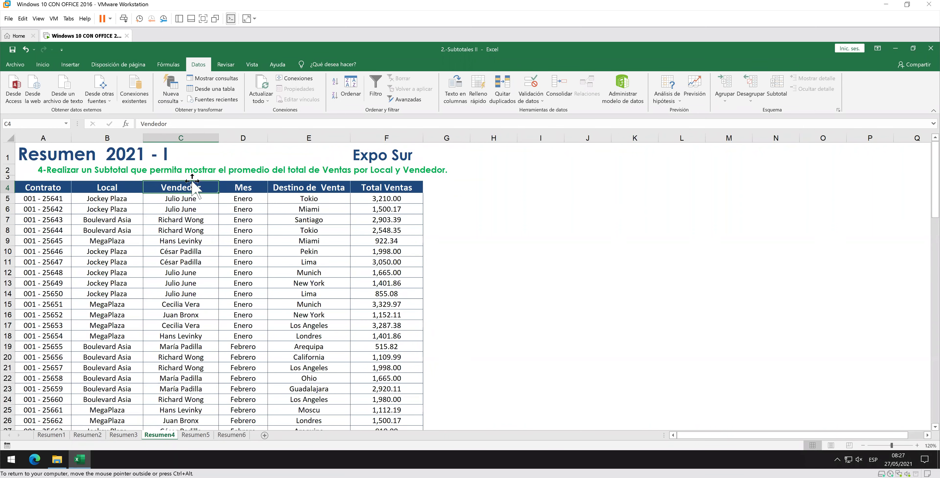
click(128, 187)
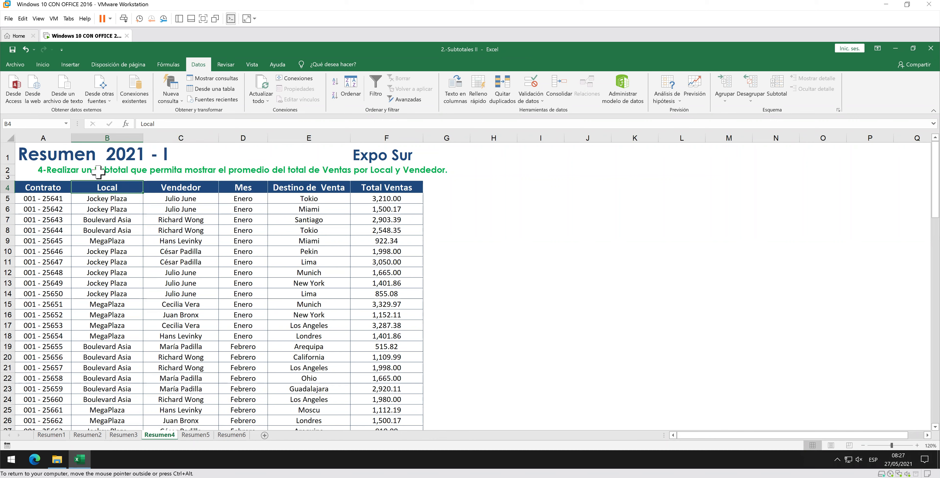
- Sort Resumen4 by Local, then Vendedor, both A to Z, grouping Boulevard Asia rows first
click(357, 96)
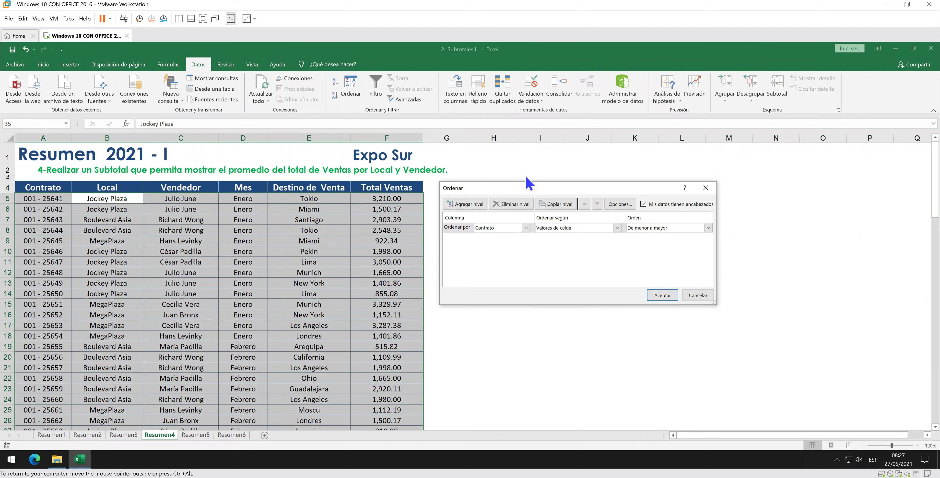
drag(520, 191, 540, 181)
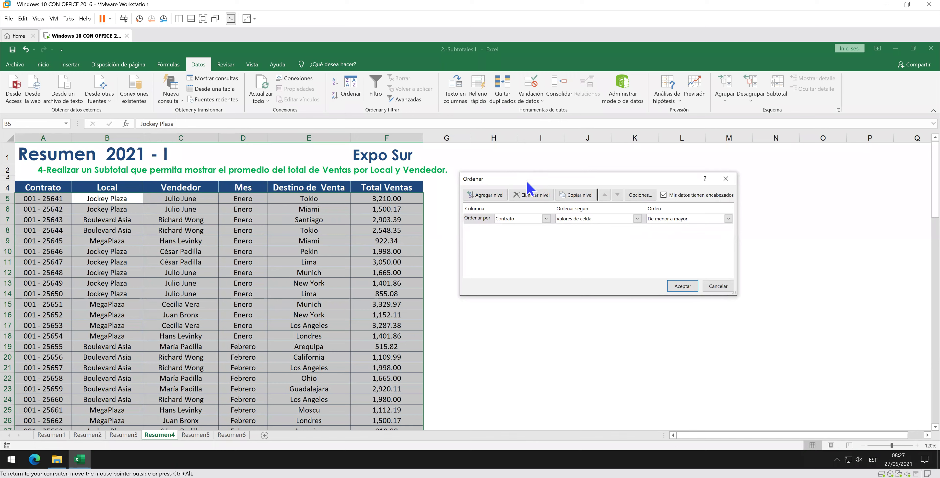
click(545, 218)
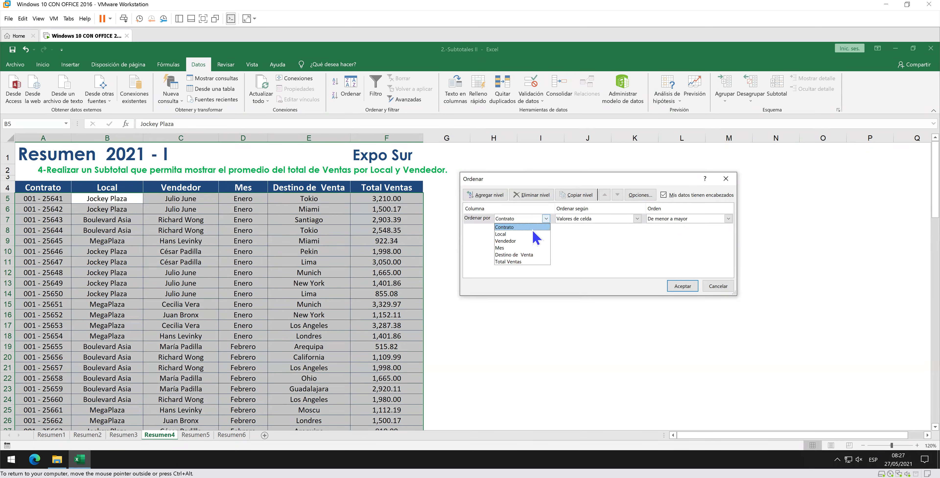
click(526, 234)
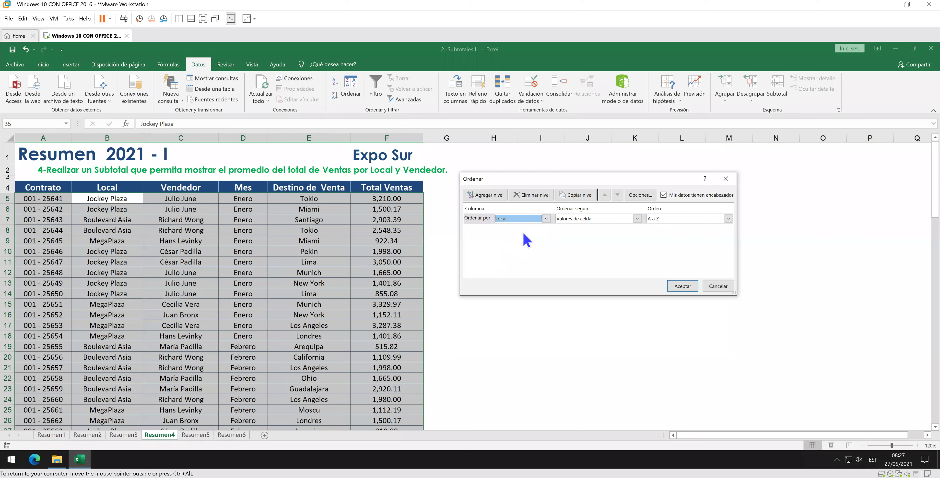
click(489, 194)
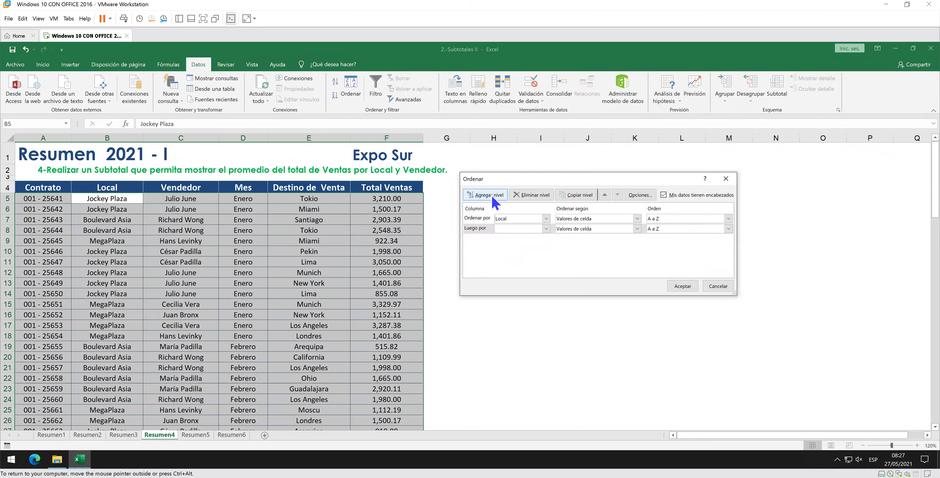
click(546, 228)
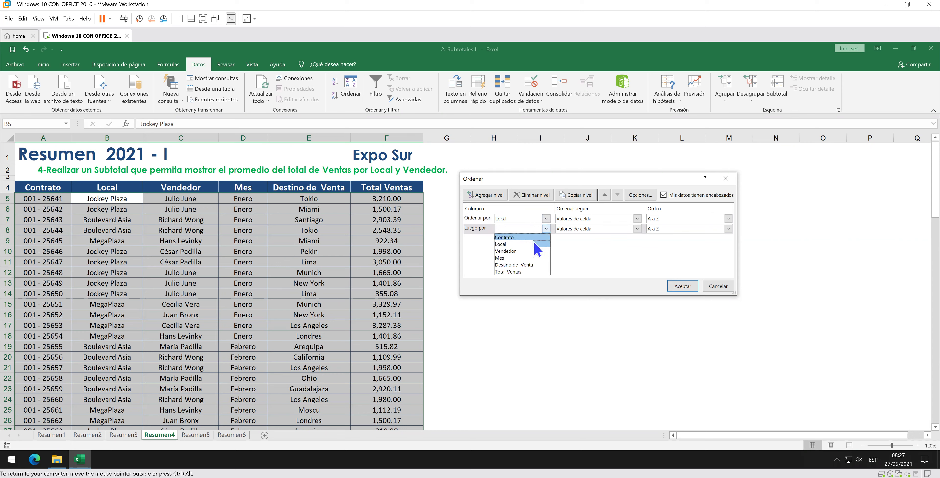
click(525, 252)
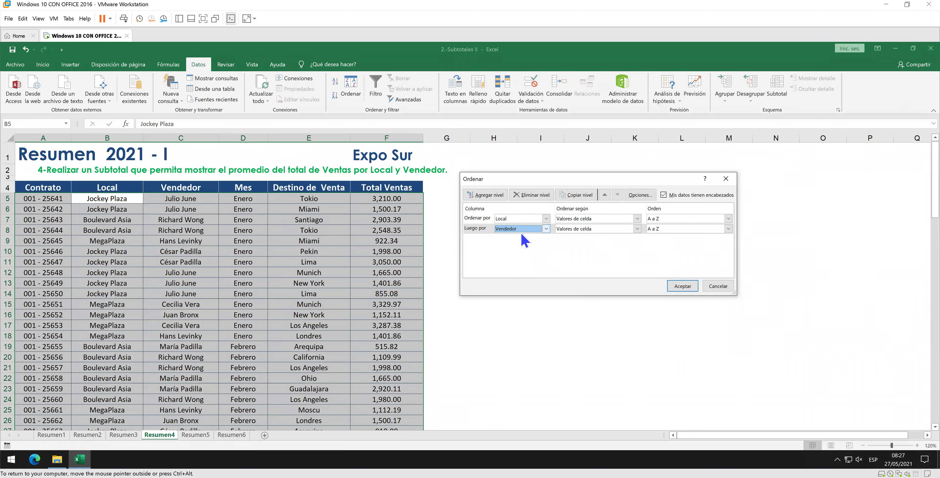
click(679, 287)
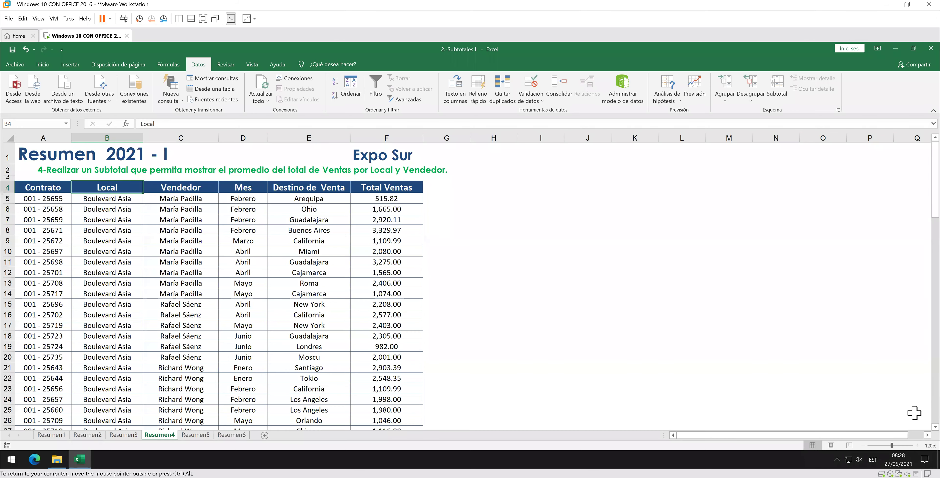
click(918, 445)
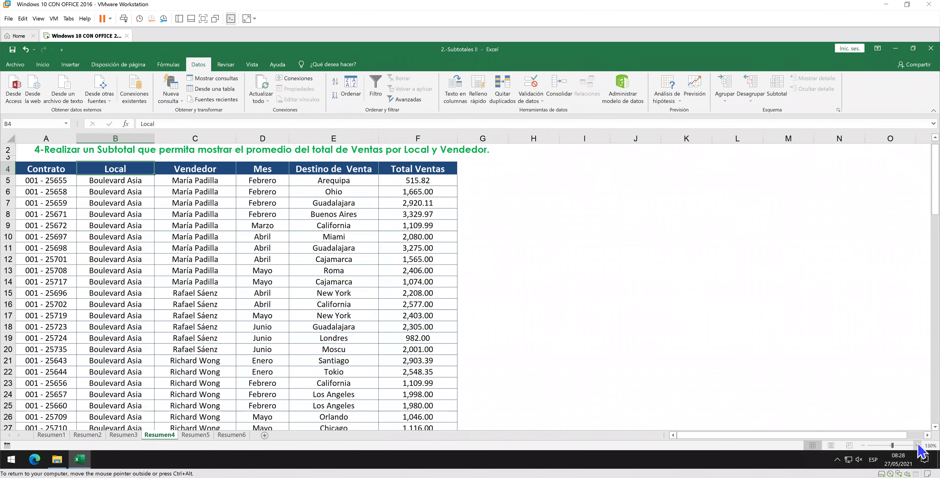
click(917, 445)
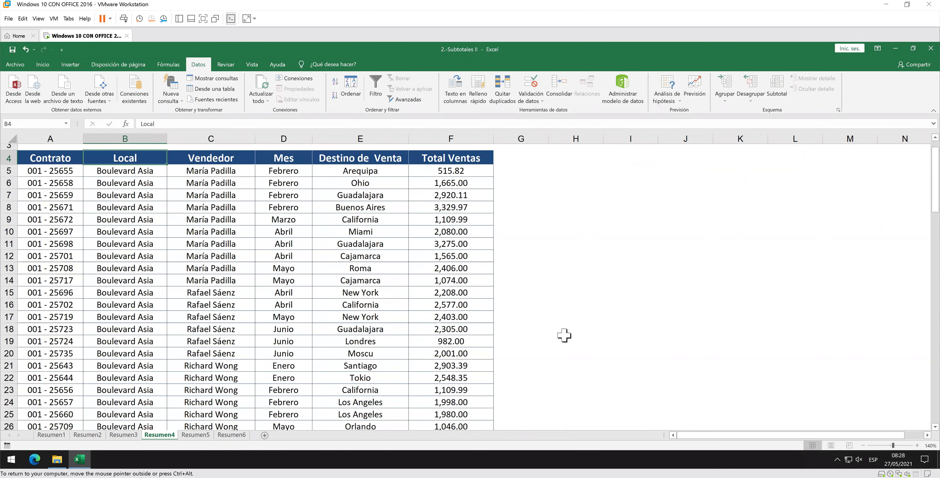
scroll(565, 335, up, 1)
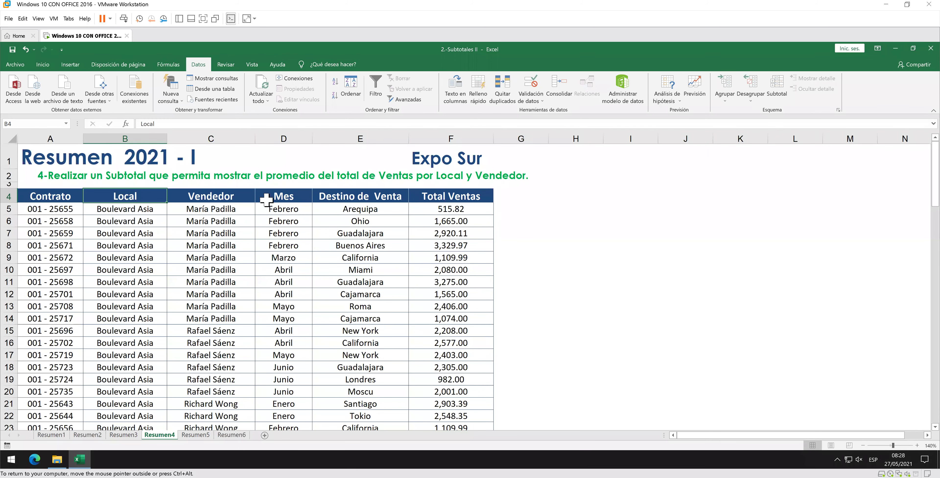
click(249, 199)
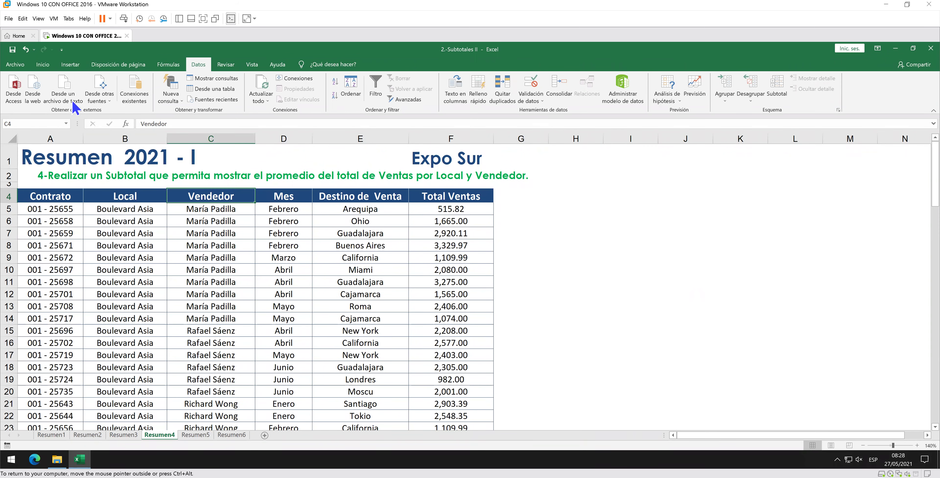
click(12, 51)
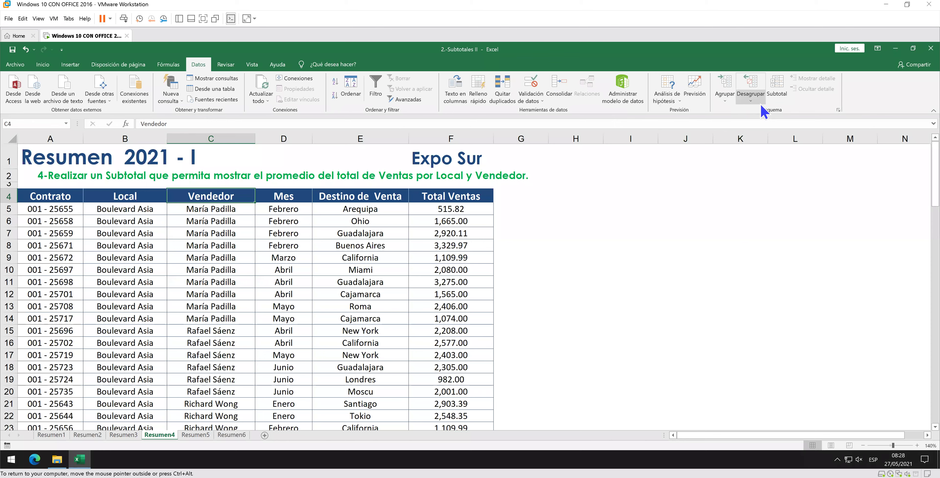
- Insert Promedio subtotals of Total Ventas at each change in Local on Resumen4
click(784, 98)
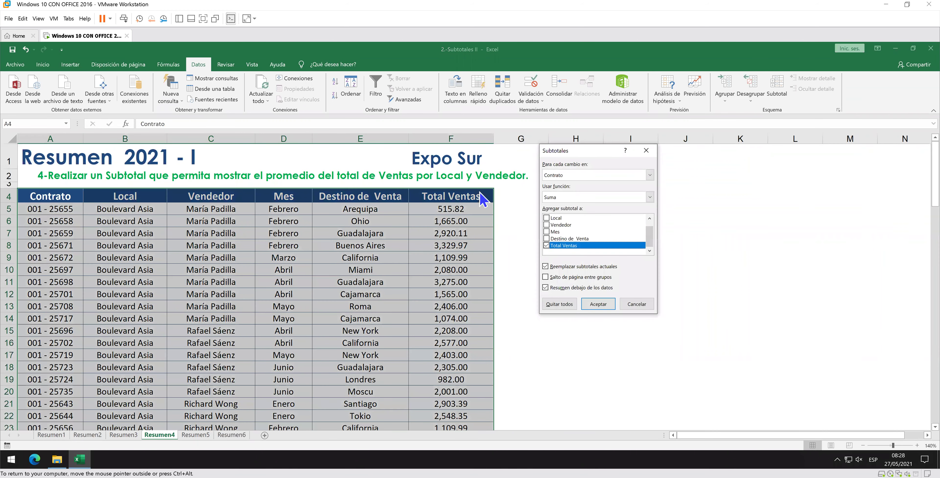
drag(567, 153, 600, 166)
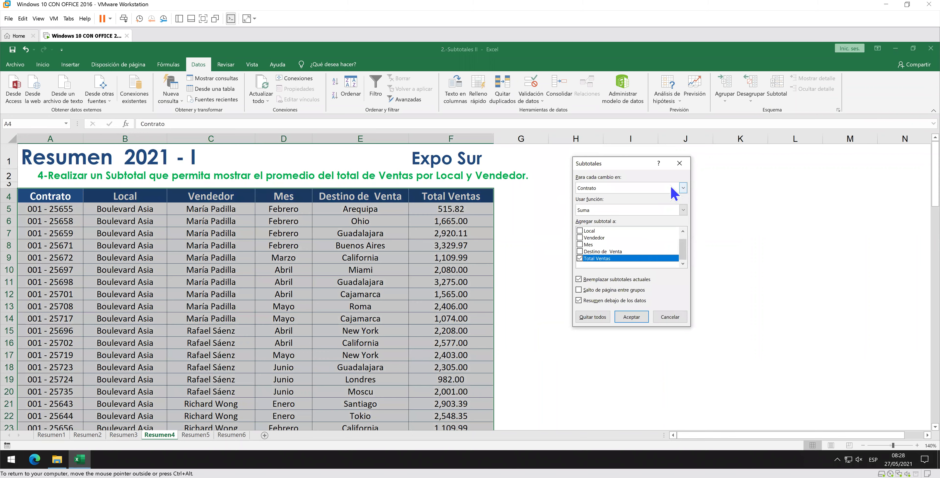
click(683, 188)
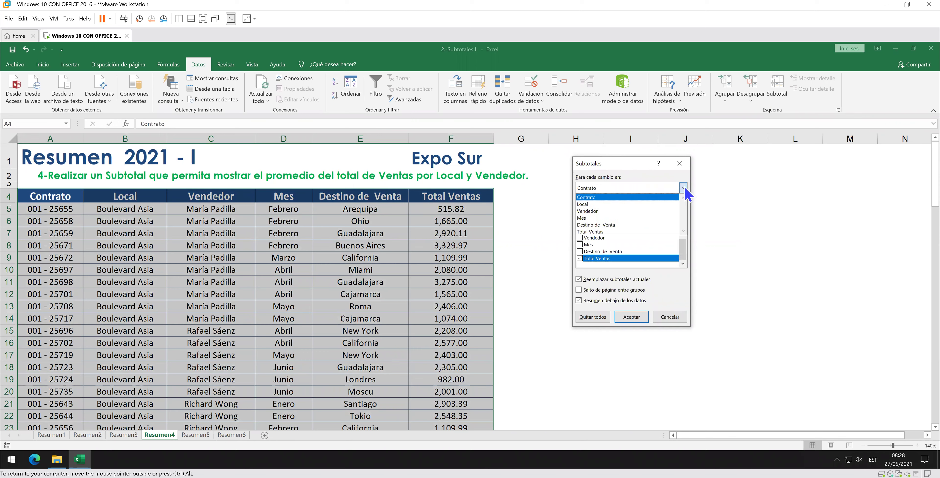
click(642, 204)
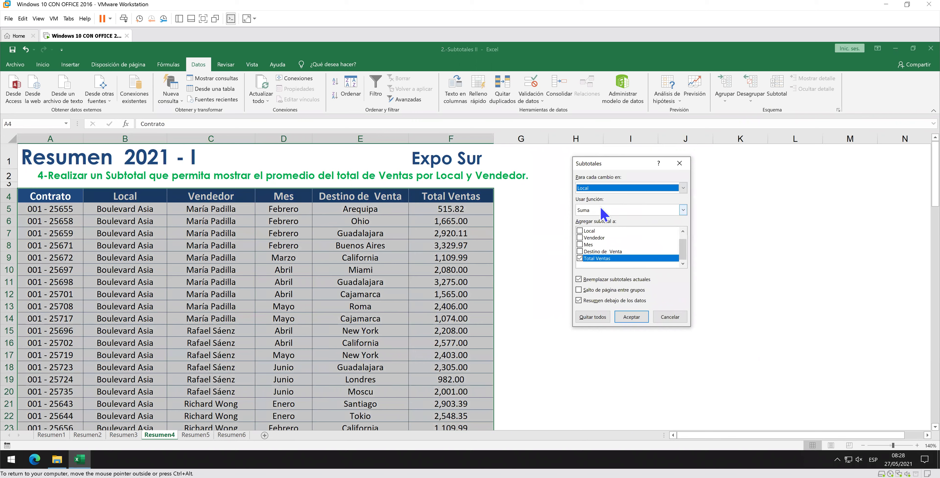
click(642, 210)
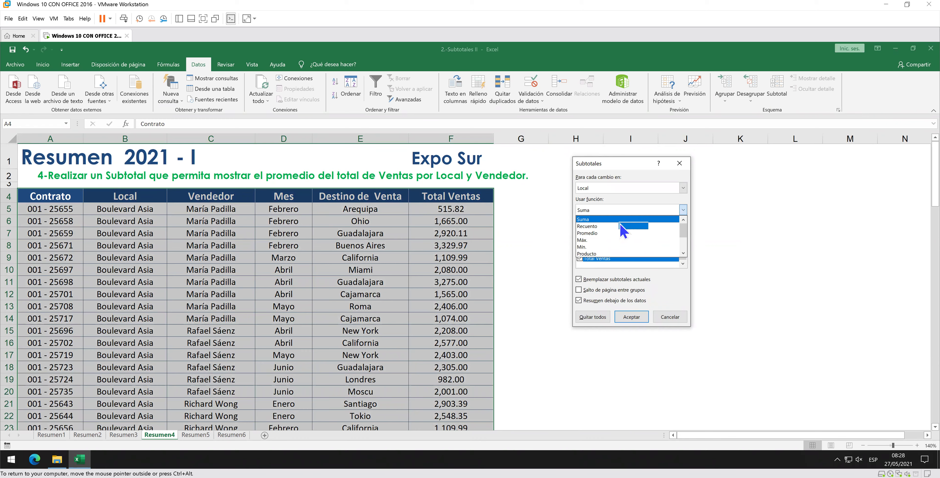
click(607, 234)
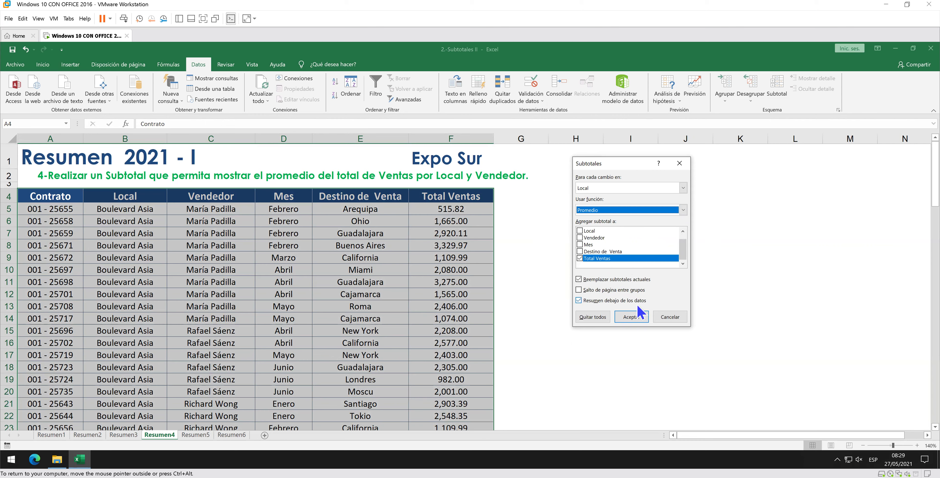
click(636, 318)
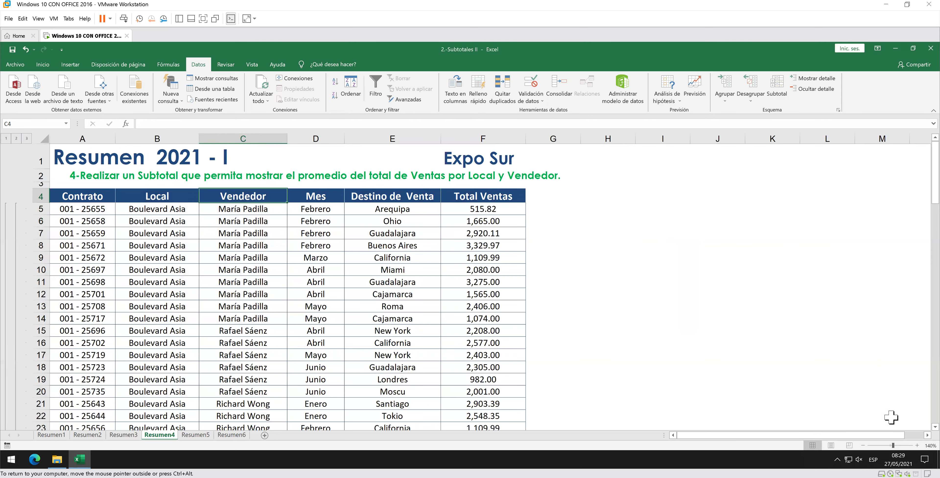
- Zoom to 110%, collapse to outline level 2, autofit column B, and save the workbook
click(863, 444)
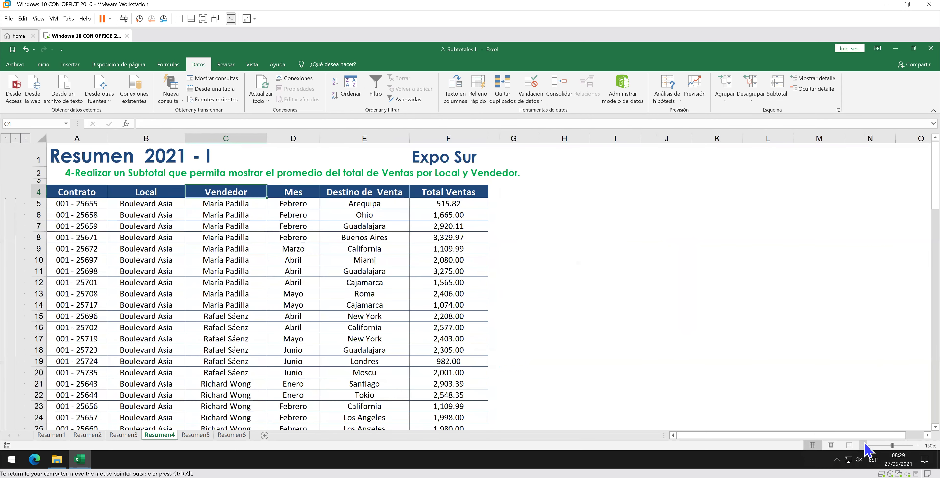
click(864, 445)
click(863, 445)
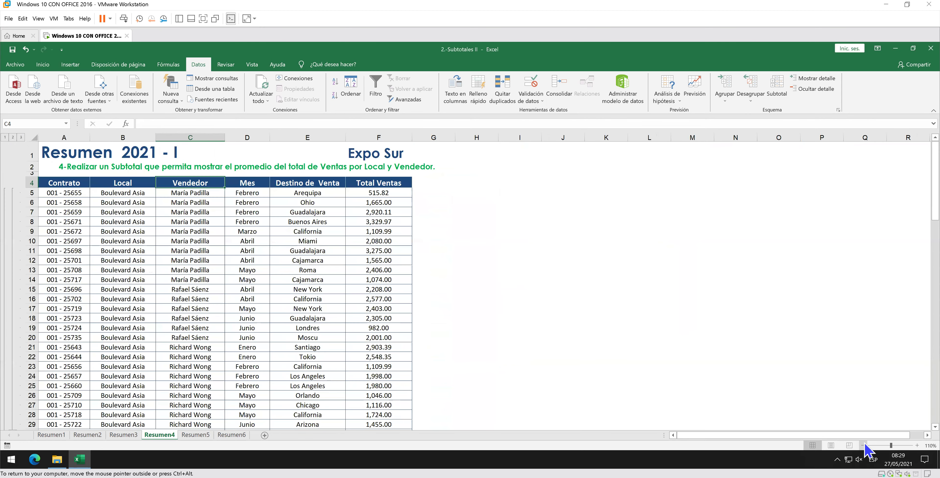
click(14, 138)
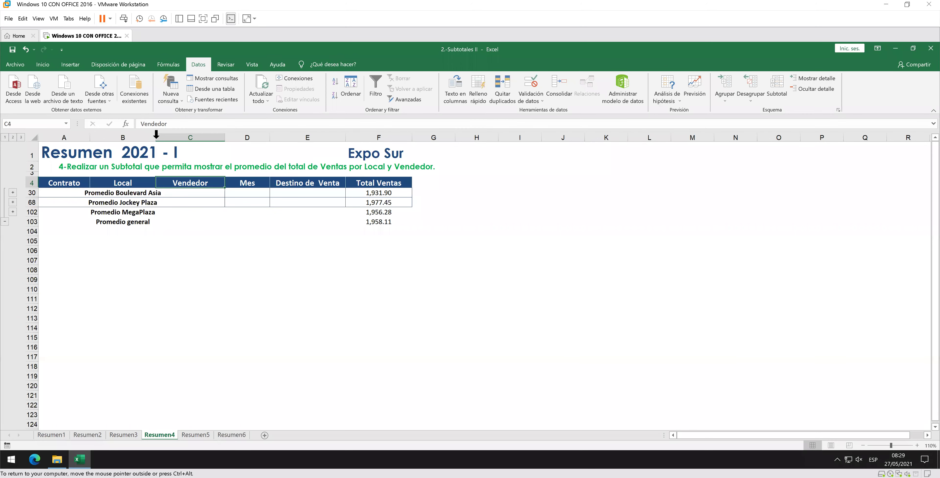
double_click(156, 138)
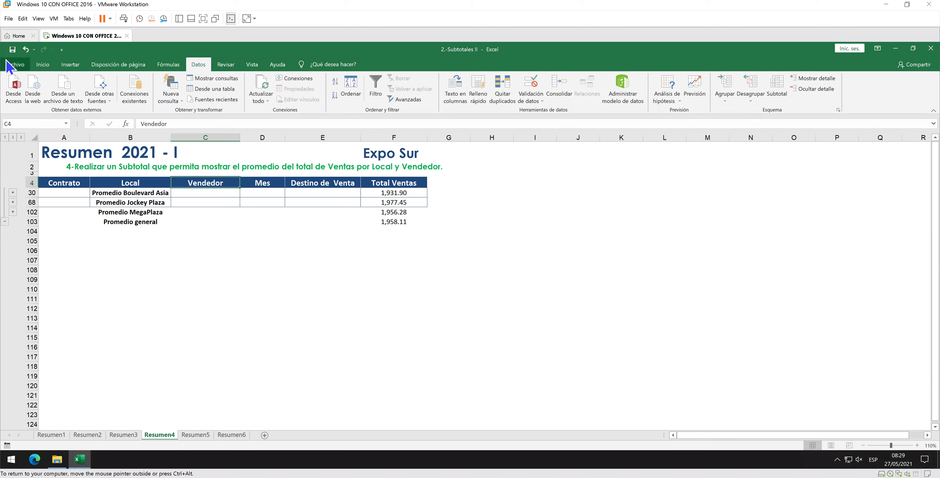
click(12, 50)
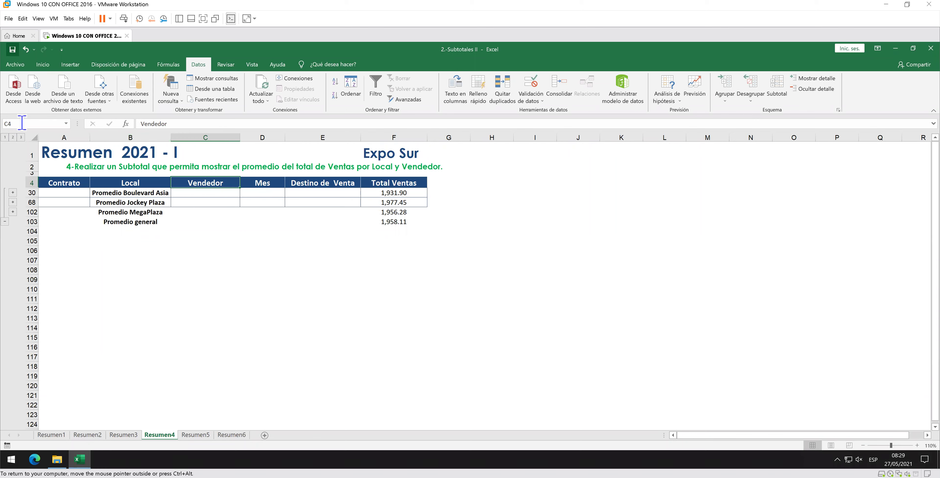
click(145, 182)
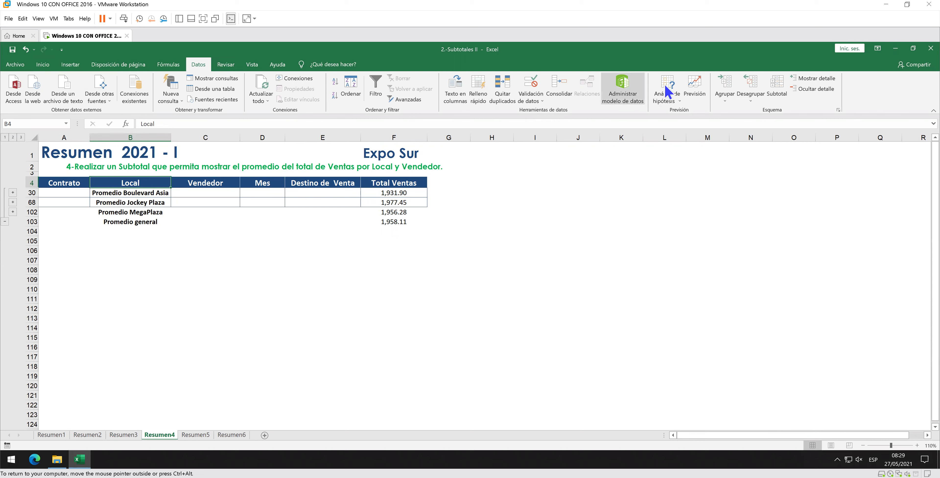
- Add Vendedor average subtotals with 'Reemplazar subtotales actuales' unchecked, keeping the Local averages
click(785, 91)
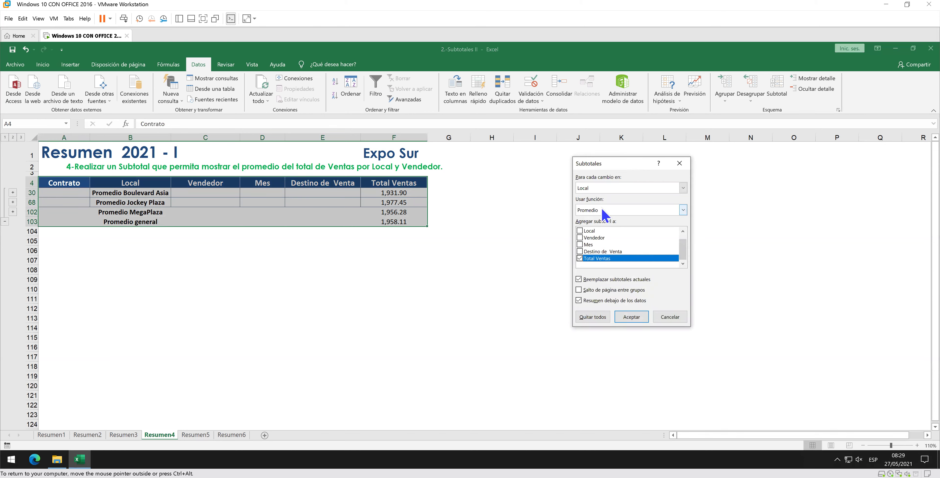
click(653, 187)
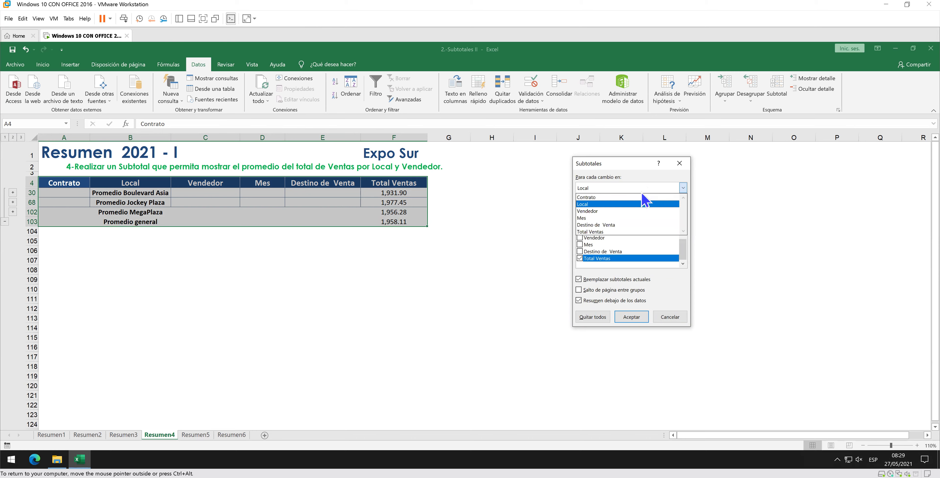
click(616, 211)
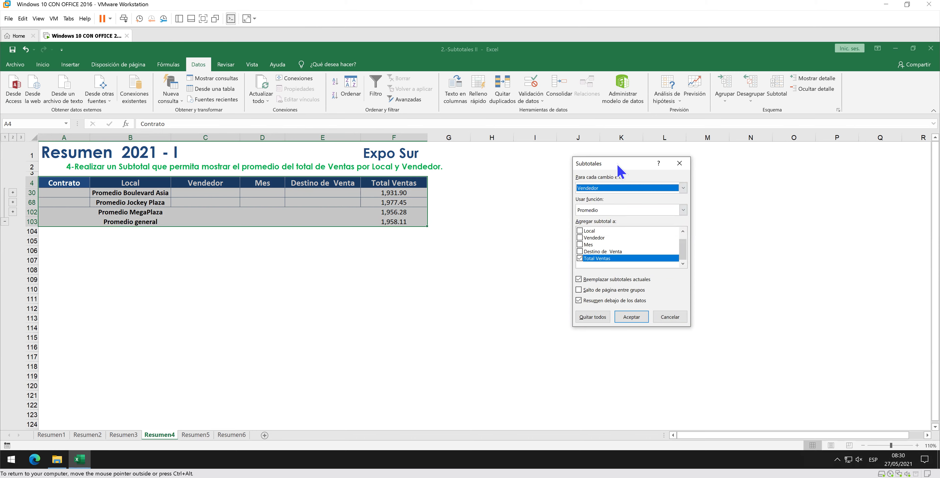
drag(619, 166, 554, 165)
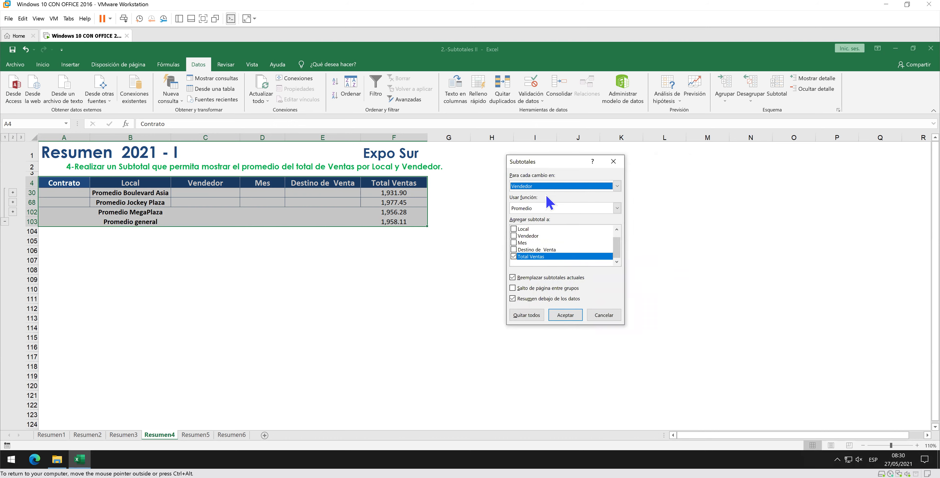
click(540, 279)
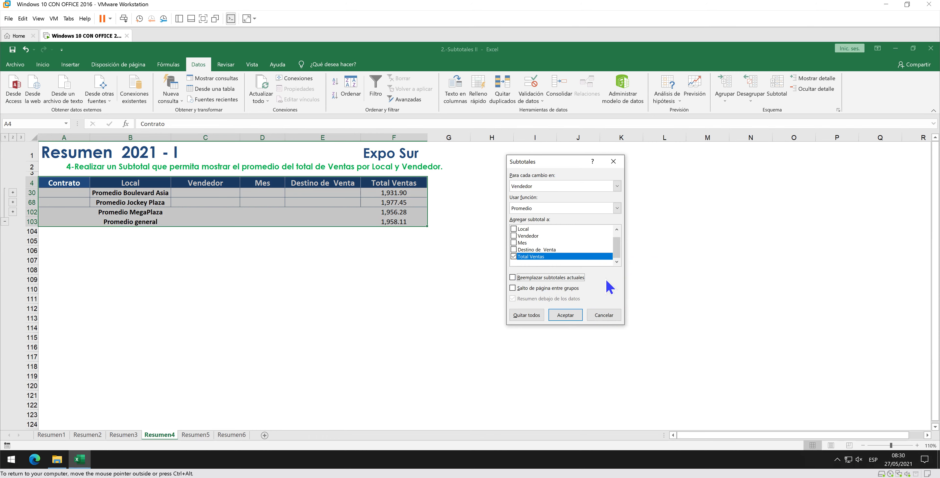
click(567, 316)
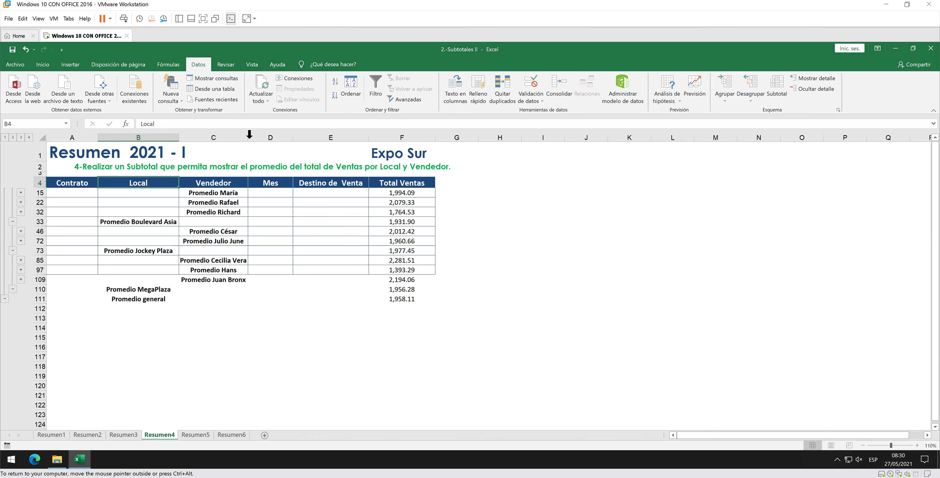
- Autofit column C to the vendor average labels, then widen it slightly more
double_click(248, 137)
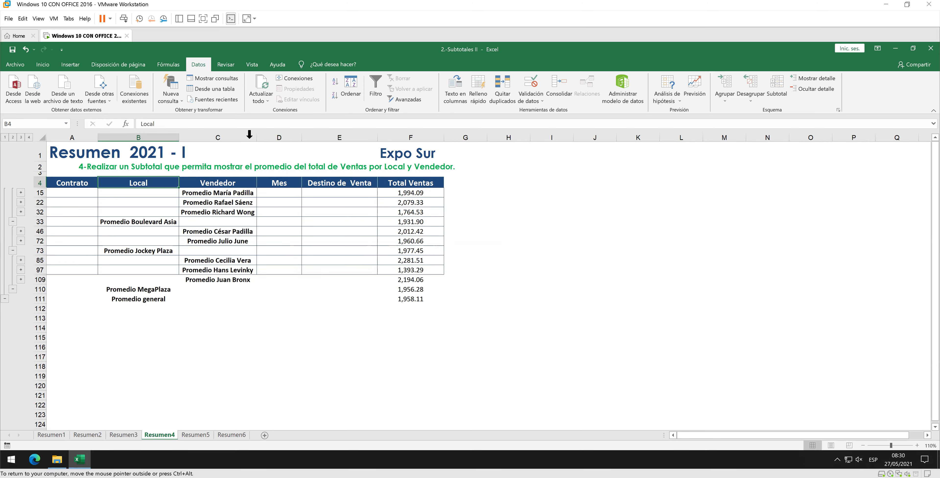
drag(256, 140, 261, 140)
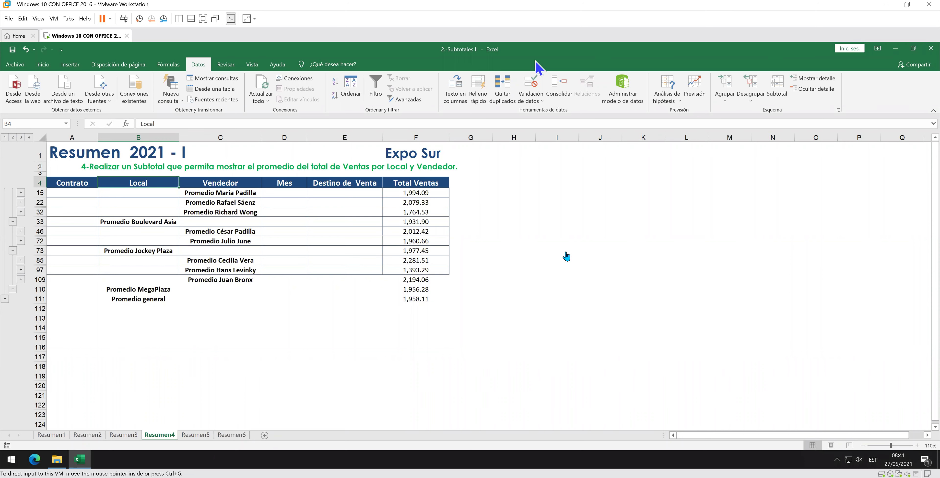
- Open the Resumen5 sheet, bring its table header into view, and save the workbook
click(202, 434)
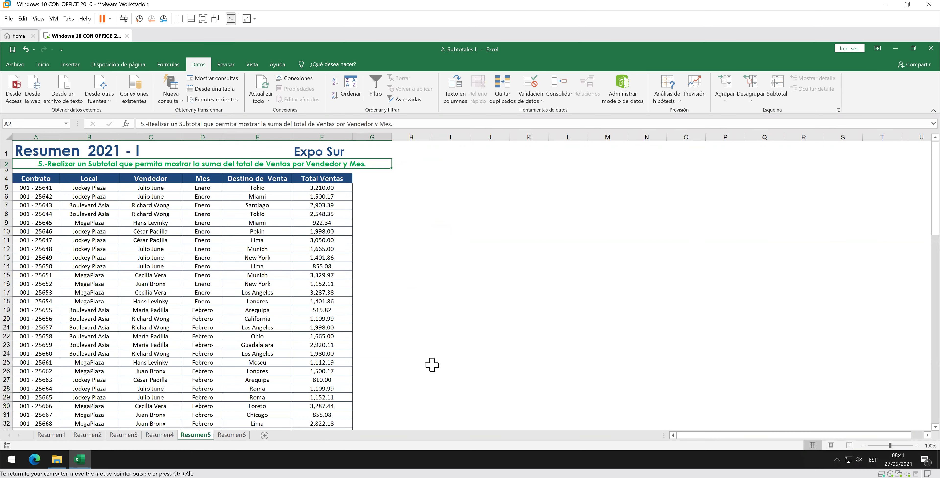
ctrl+scroll(431, 364, up, 1)
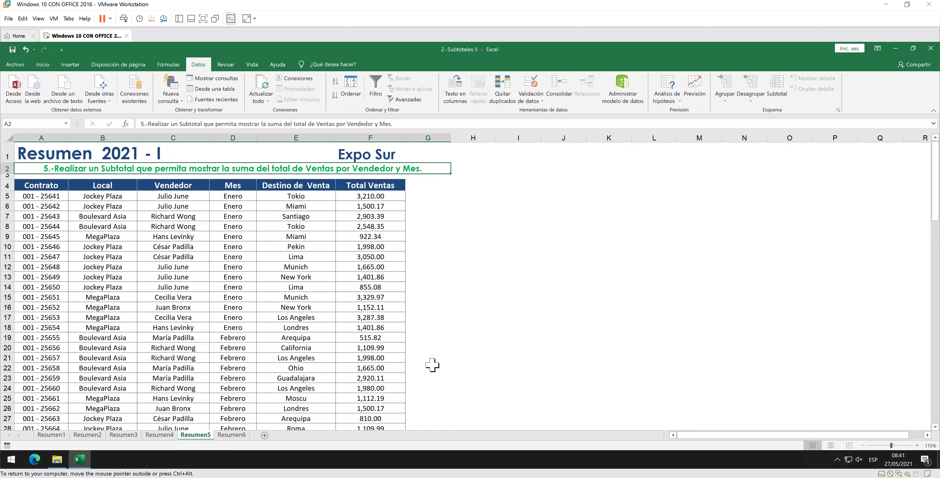
scroll(433, 364, up, 1)
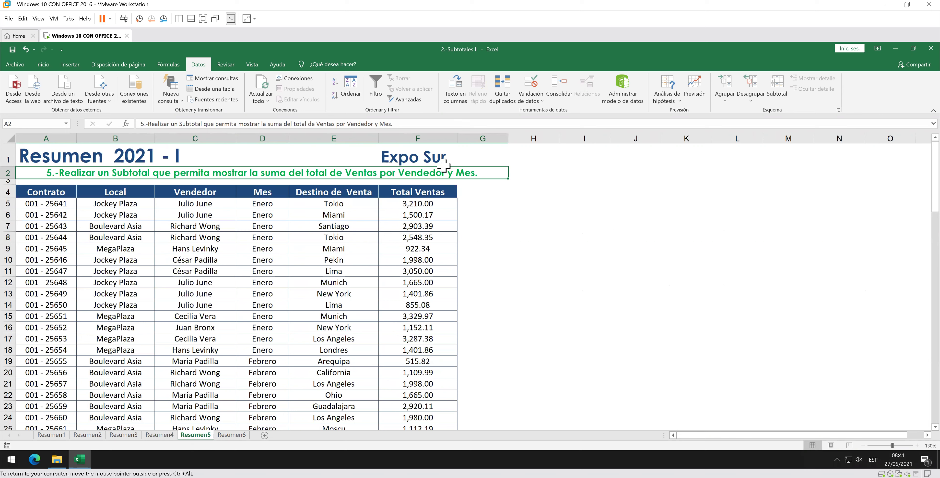
click(431, 192)
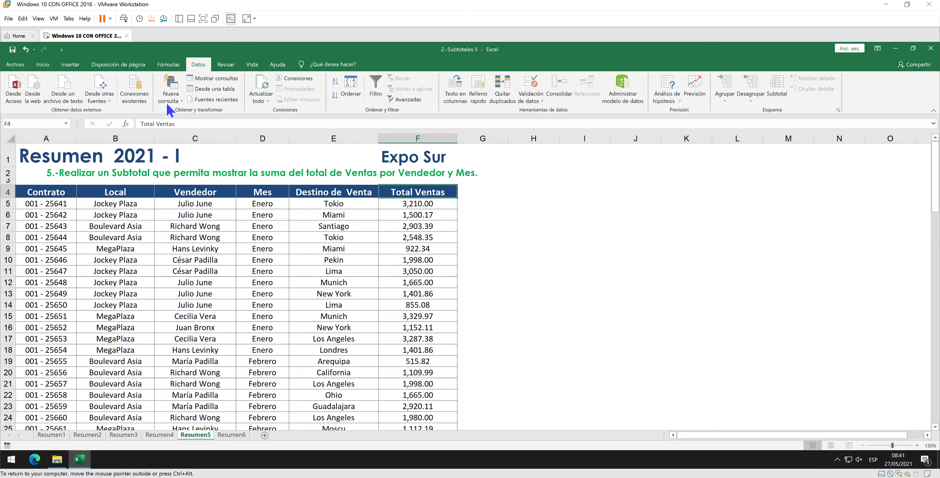
click(12, 49)
click(232, 193)
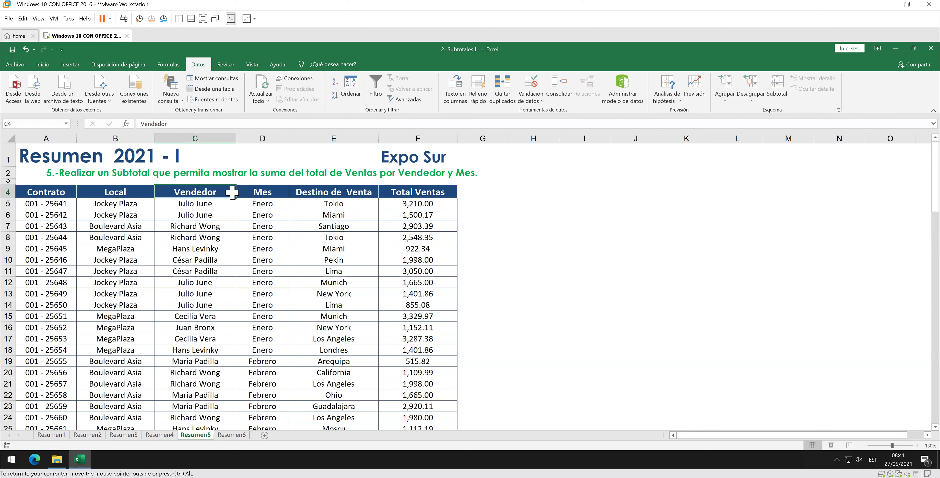
- Custom-sort the Resumen5 table by Mes oldest to newest, then by Vendedor A to Z
right_click(232, 193)
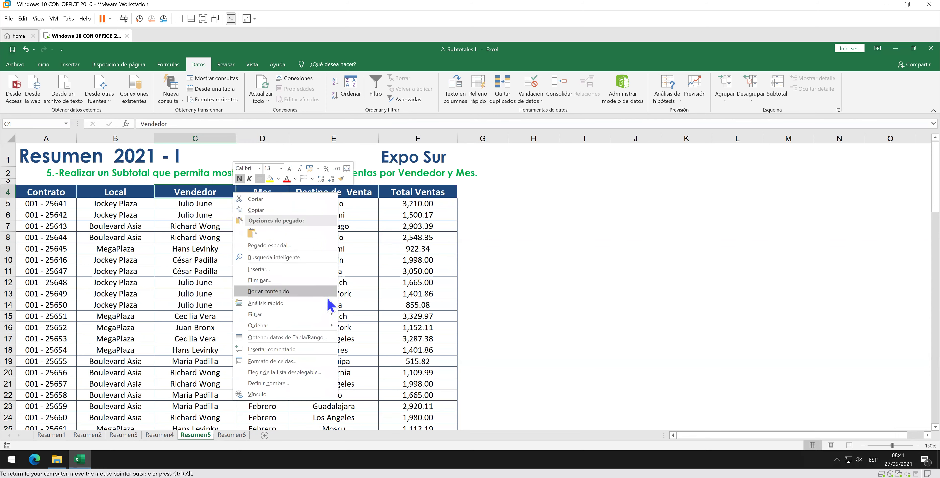
mouse_move(283, 324)
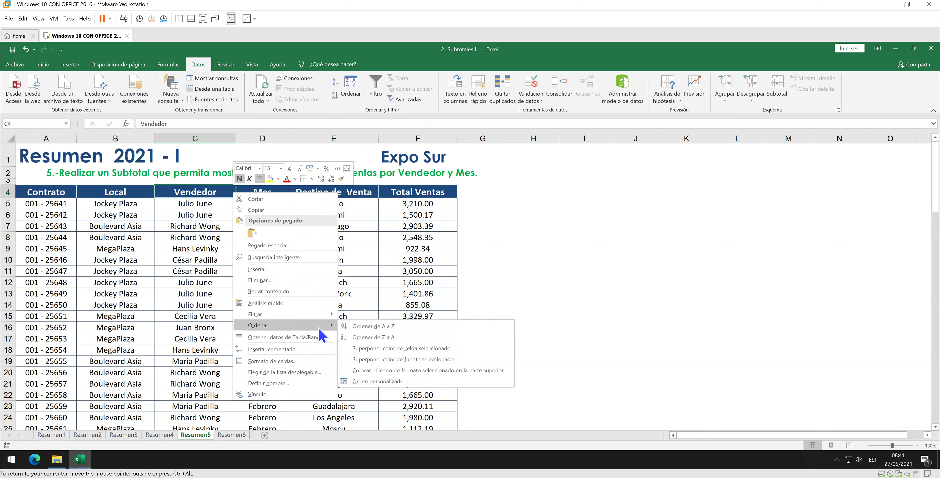
click(418, 382)
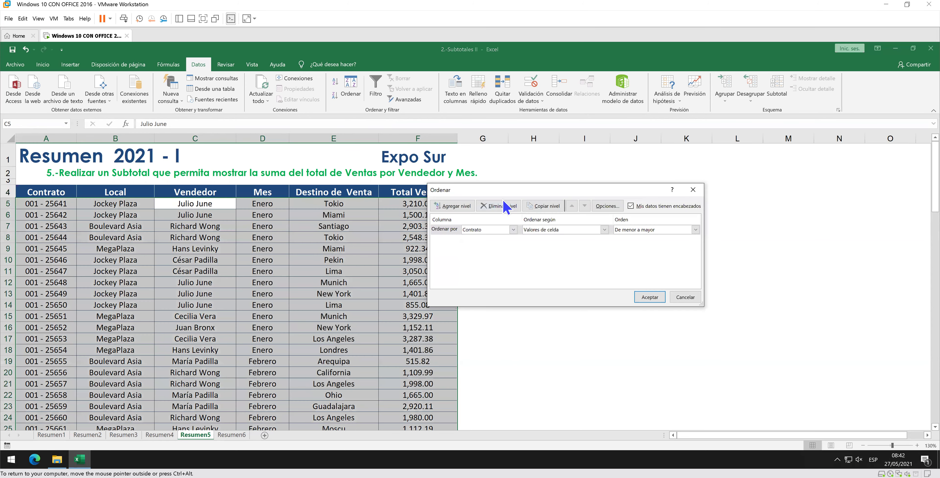
drag(512, 191, 554, 194)
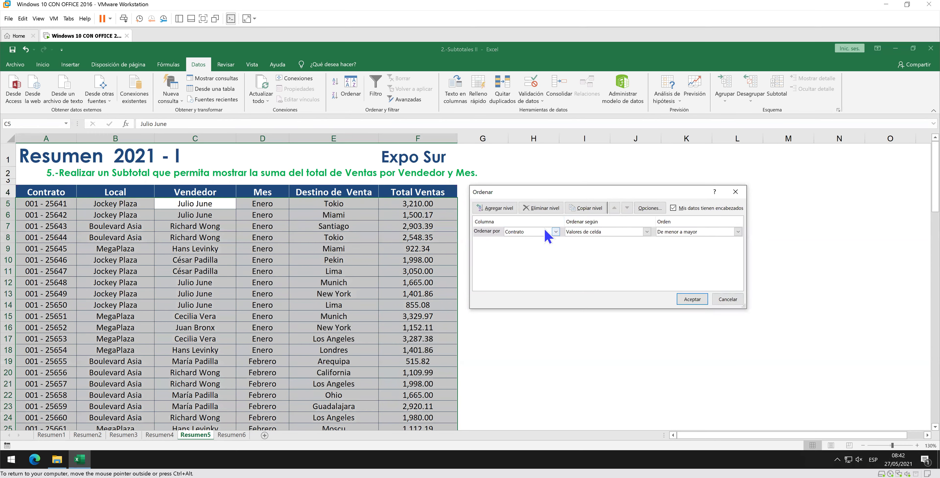
click(556, 232)
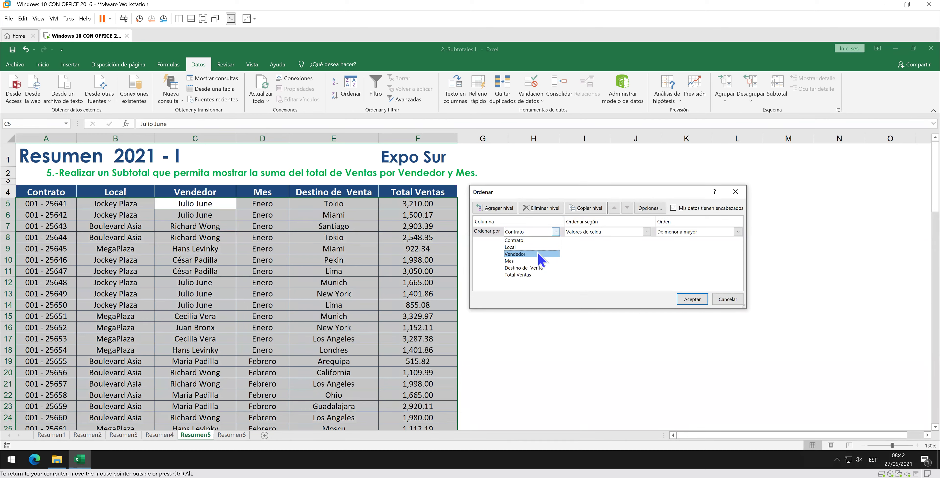
click(535, 260)
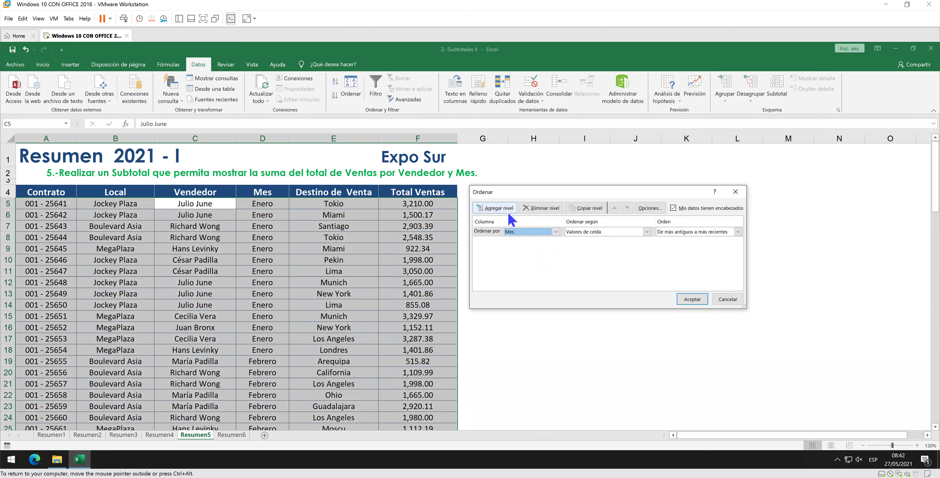
click(506, 209)
click(529, 241)
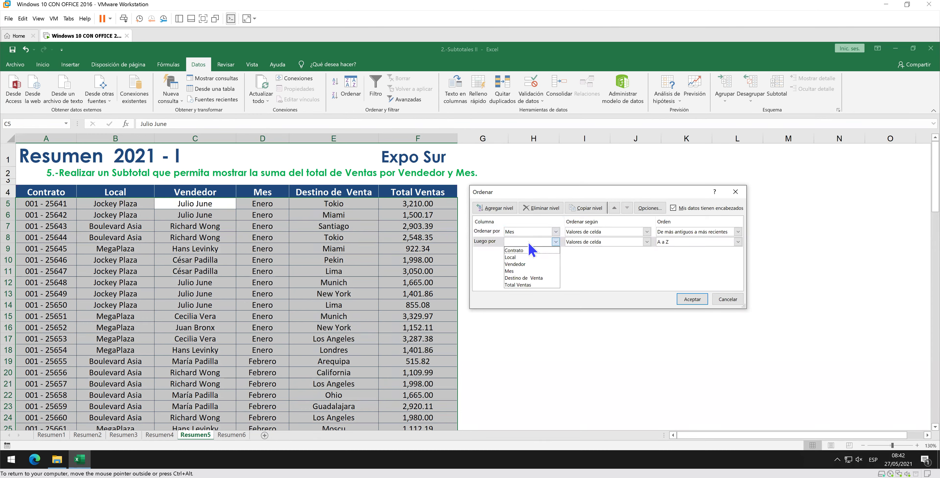
click(529, 265)
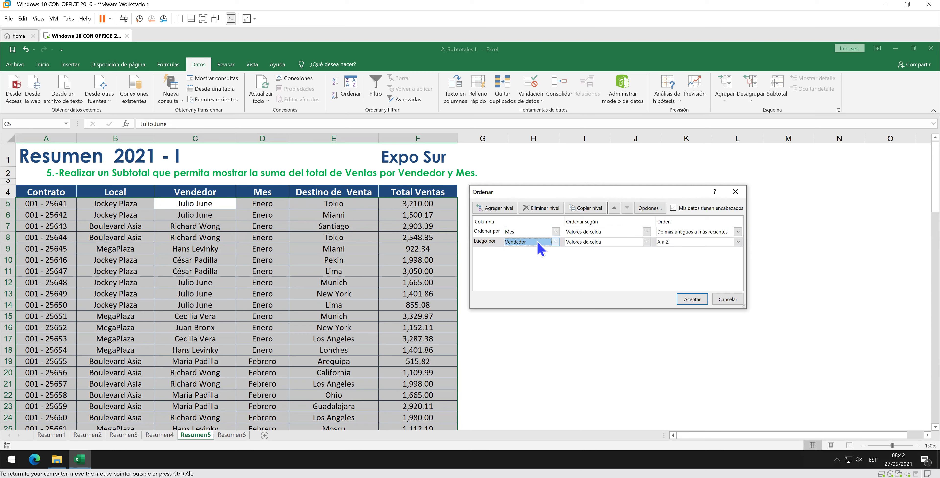
click(688, 298)
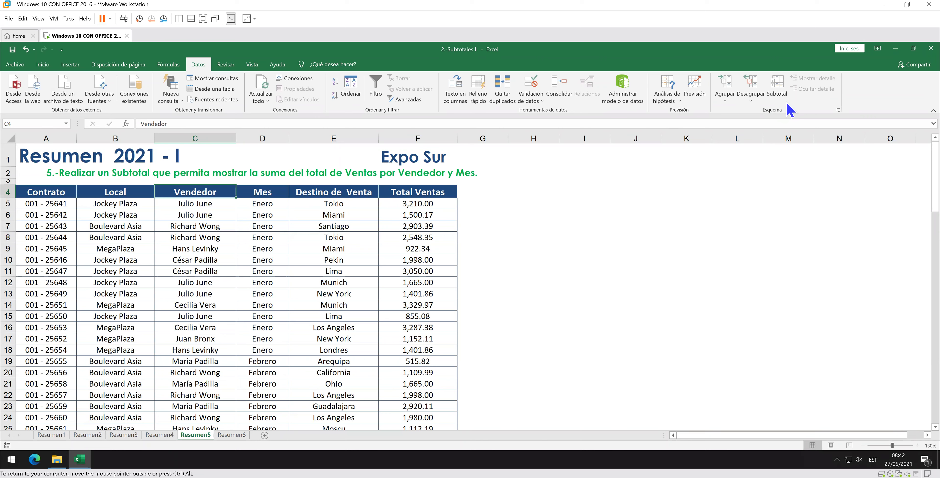
- Add Suma subtotals of Total Ventas at each change in Mes
click(779, 97)
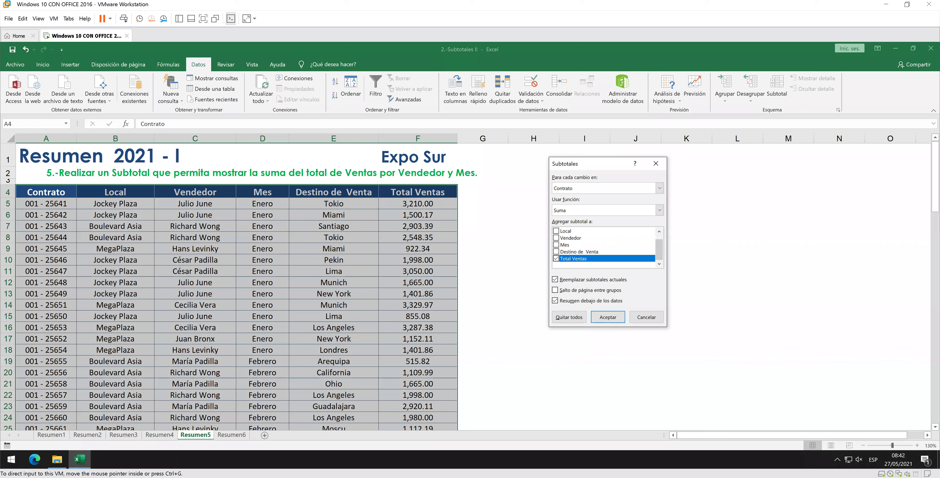
click(625, 188)
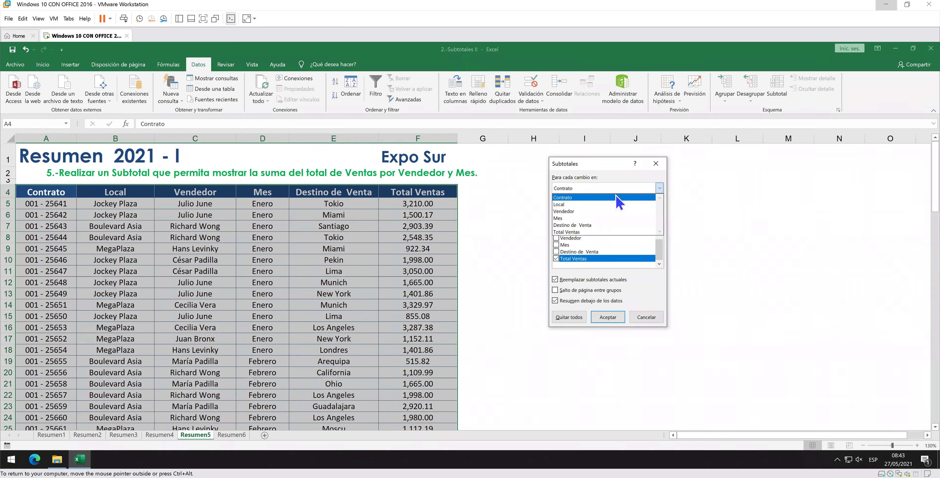
click(593, 218)
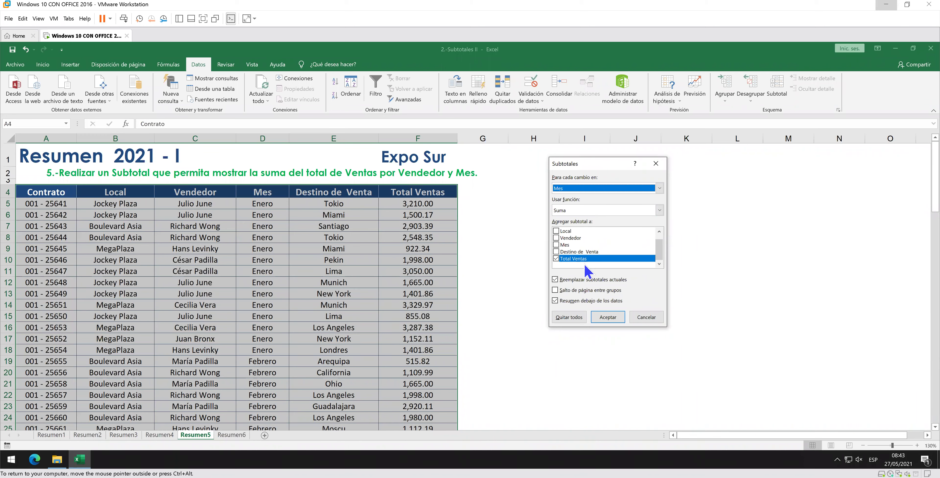
click(610, 316)
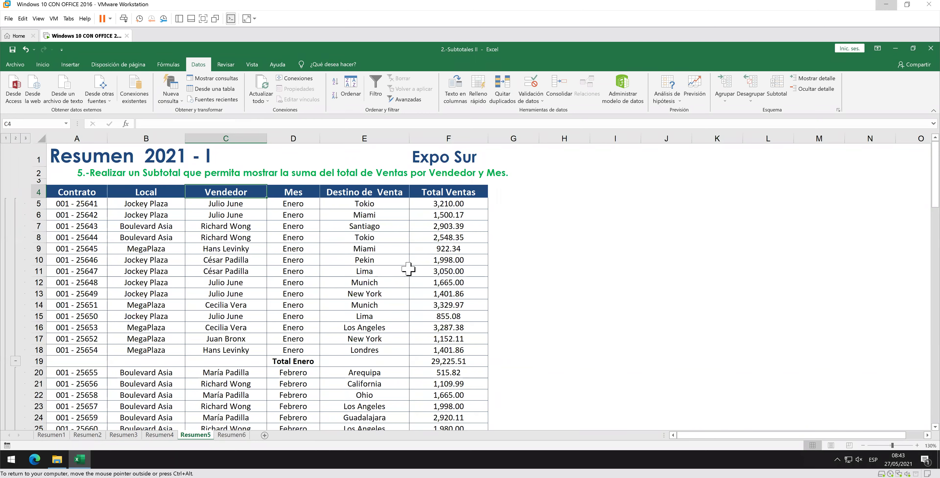
- Add nested Vendedor sums of Total Ventas, keeping the existing month subtotals
click(781, 94)
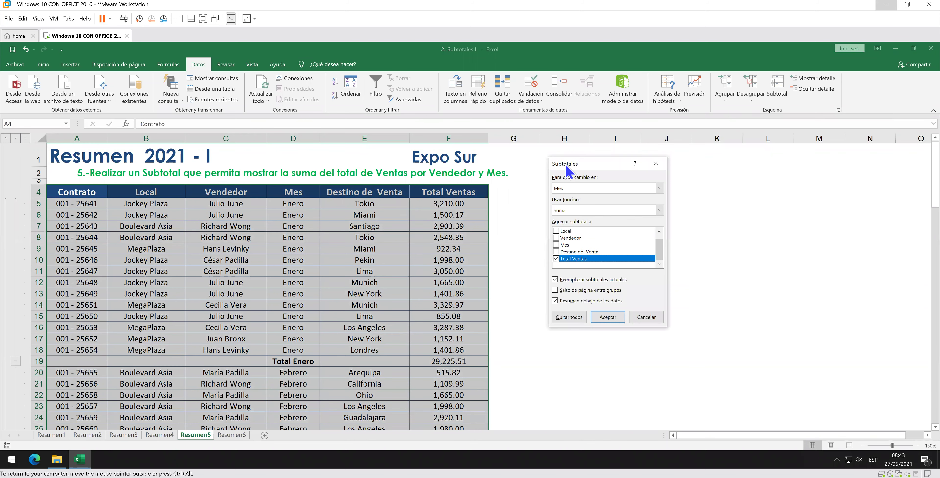
drag(564, 164, 578, 184)
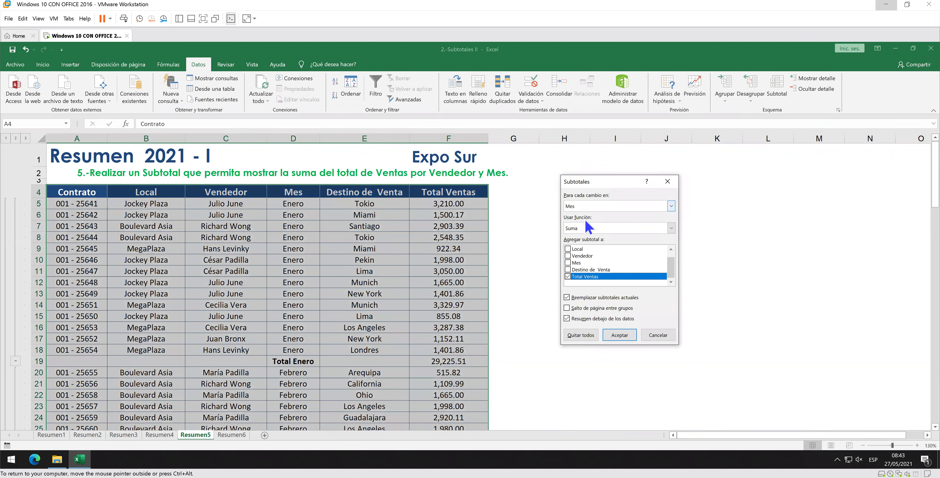
click(591, 207)
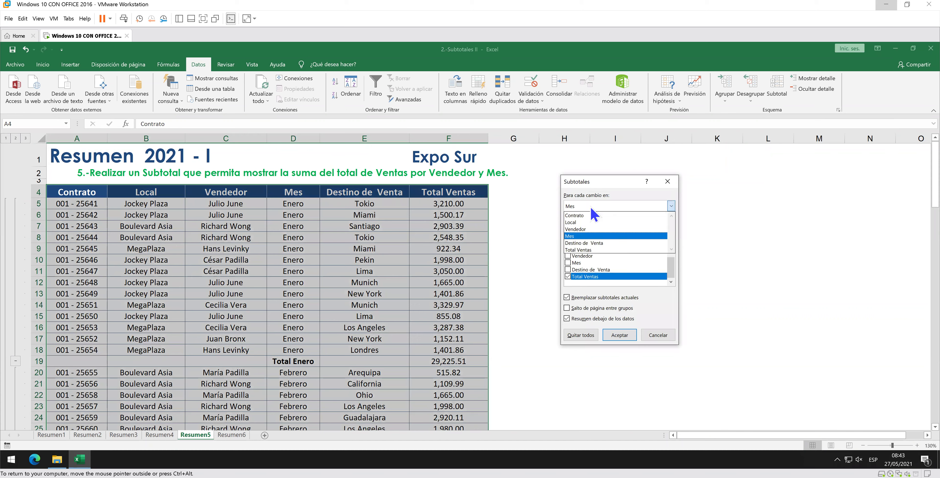
click(589, 229)
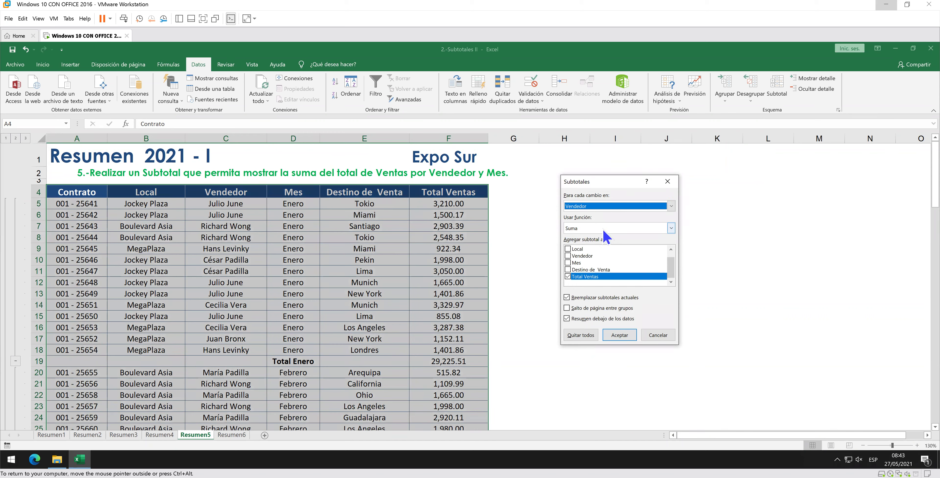
click(617, 298)
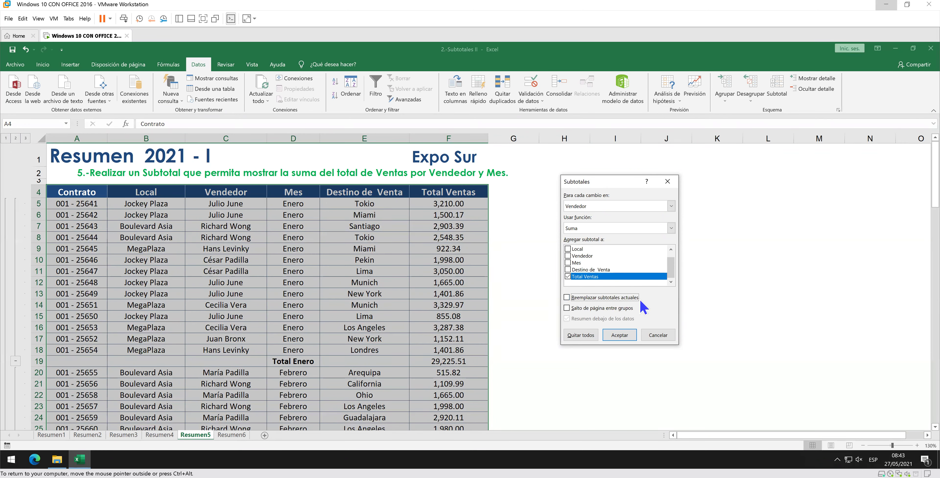
click(624, 335)
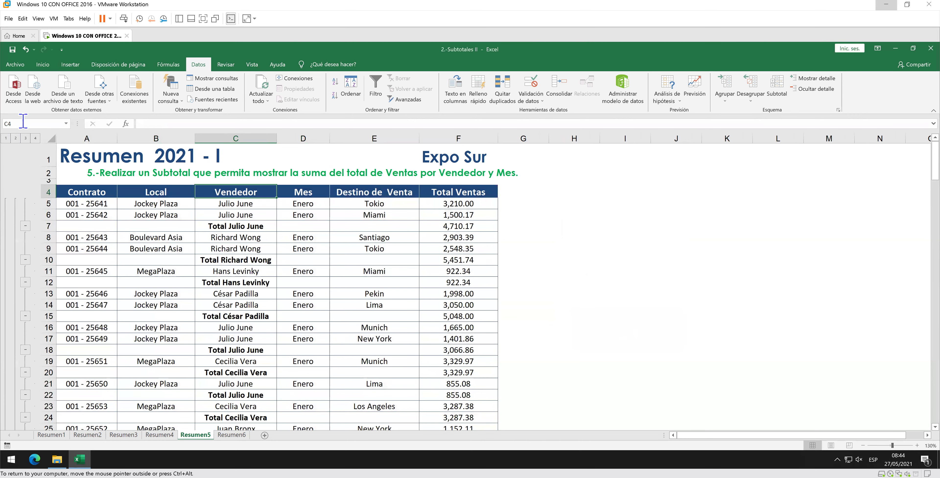
- Collapse the outline to level 3 and review subtotals through Total general 186,020.47
click(26, 138)
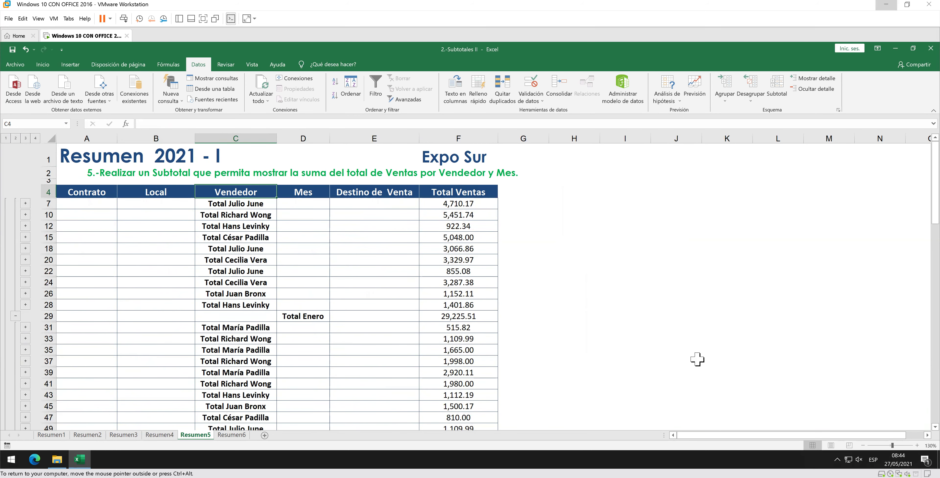
scroll(697, 359, down, 1)
scroll(697, 359, down, 1)
scroll(696, 359, down, 1)
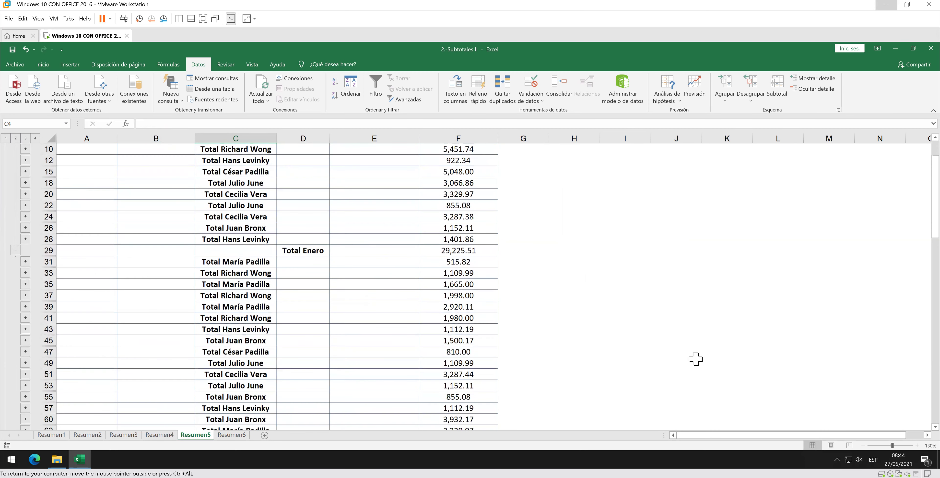
scroll(694, 356, down, 2)
scroll(693, 356, down, 1)
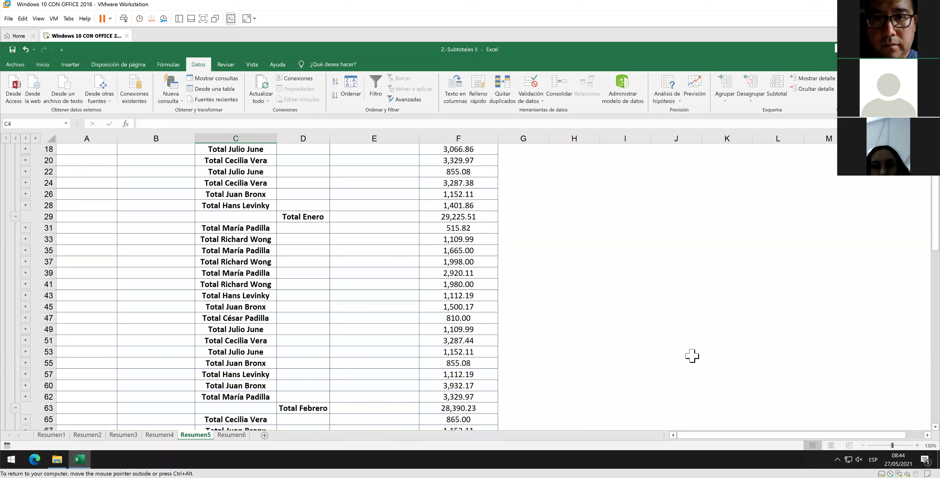
scroll(691, 355, down, 1)
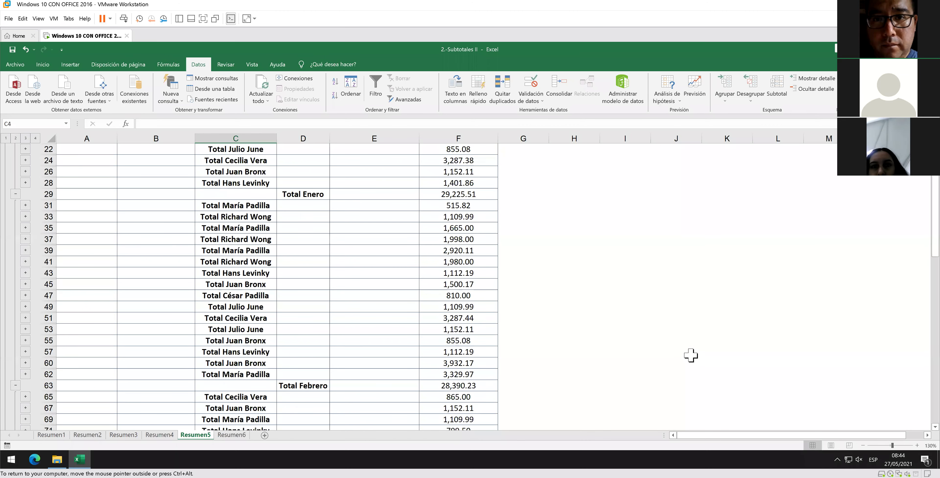
scroll(691, 355, down, 2)
scroll(691, 355, down, 2)
scroll(690, 355, down, 1)
scroll(690, 355, down, 3)
scroll(690, 355, down, 2)
scroll(690, 355, down, 1)
scroll(689, 355, down, 1)
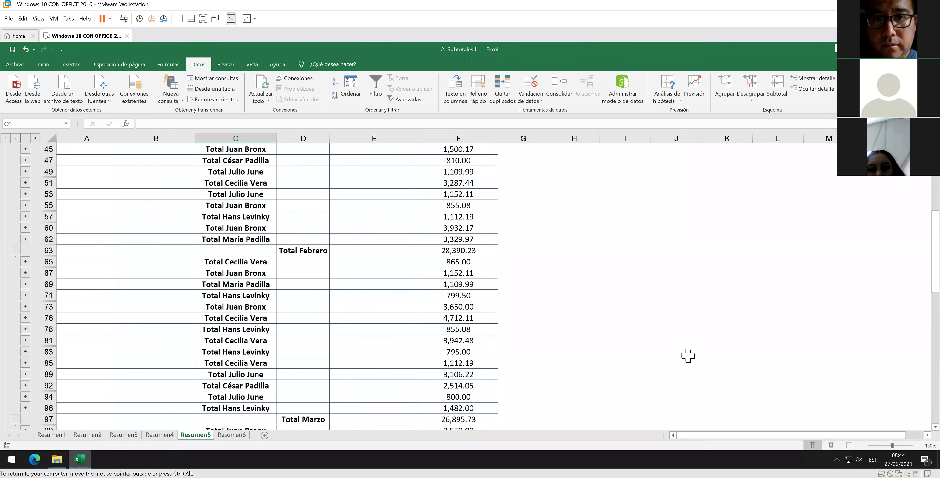
scroll(688, 356, down, 1)
scroll(687, 356, down, 1)
scroll(687, 356, down, 1)
scroll(687, 356, down, 1)
scroll(687, 356, down, 1)
scroll(686, 356, down, 1)
scroll(687, 356, down, 1)
scroll(687, 356, down, 1)
scroll(687, 356, down, 1)
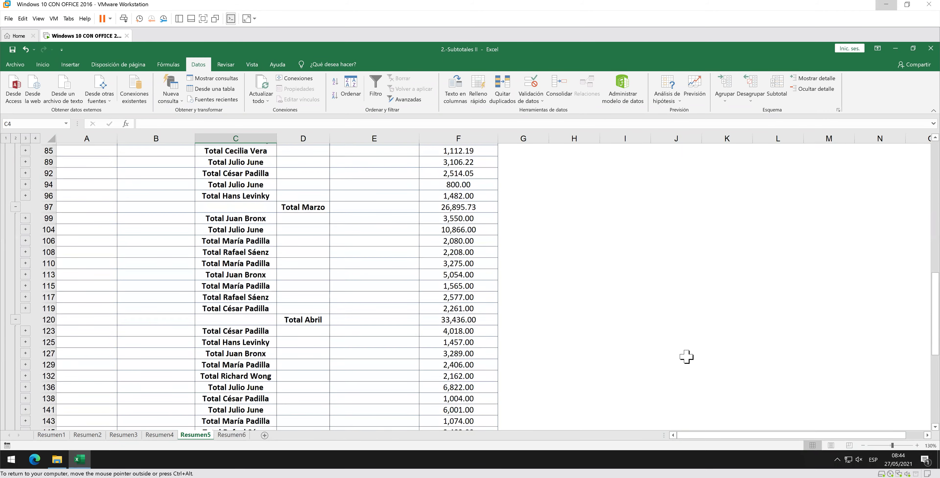
scroll(687, 356, down, 1)
scroll(686, 356, down, 1)
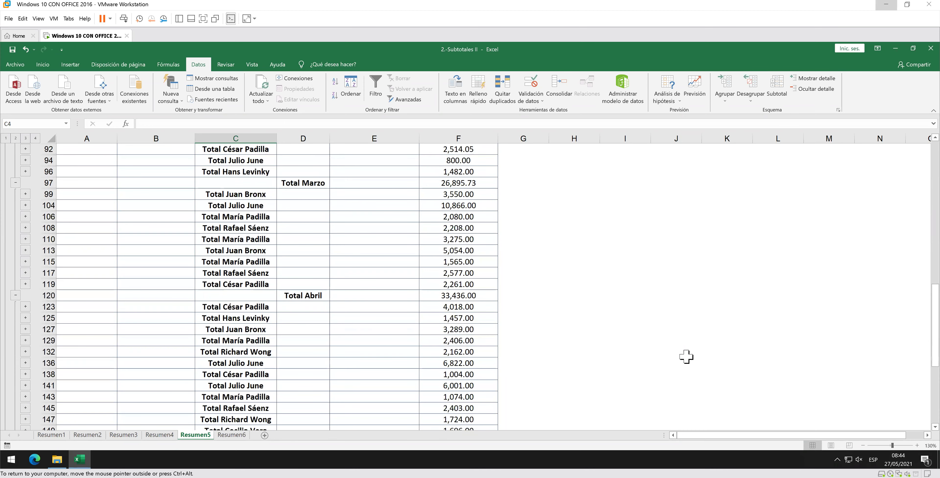
scroll(687, 357, down, 1)
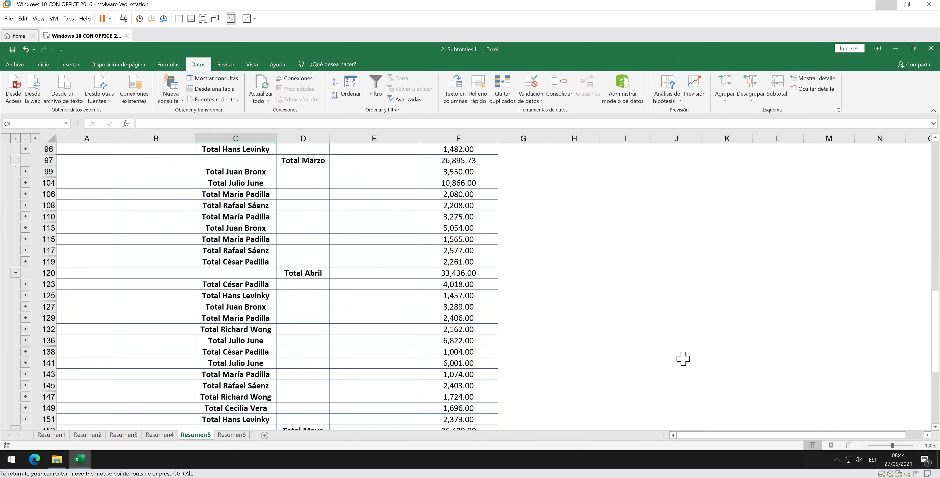
scroll(683, 360, down, 1)
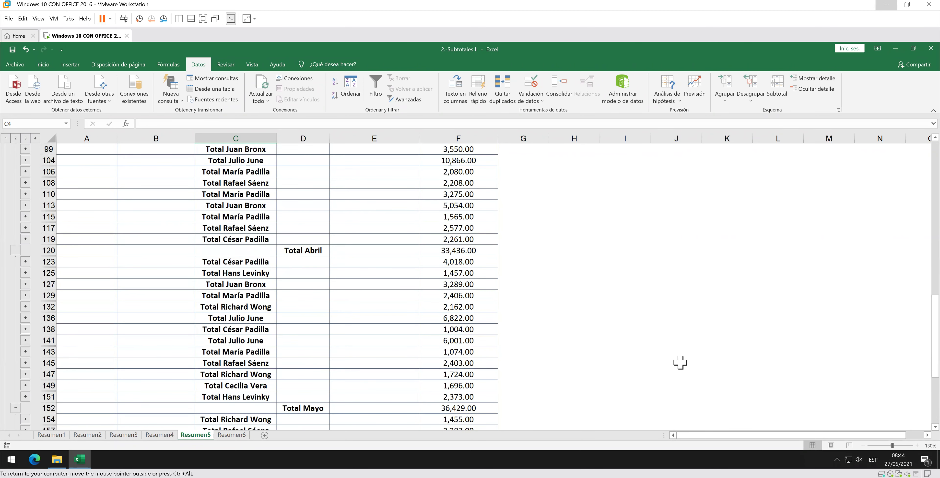
scroll(682, 361, down, 1)
scroll(679, 367, down, 1)
scroll(679, 367, down, 1)
scroll(678, 366, down, 1)
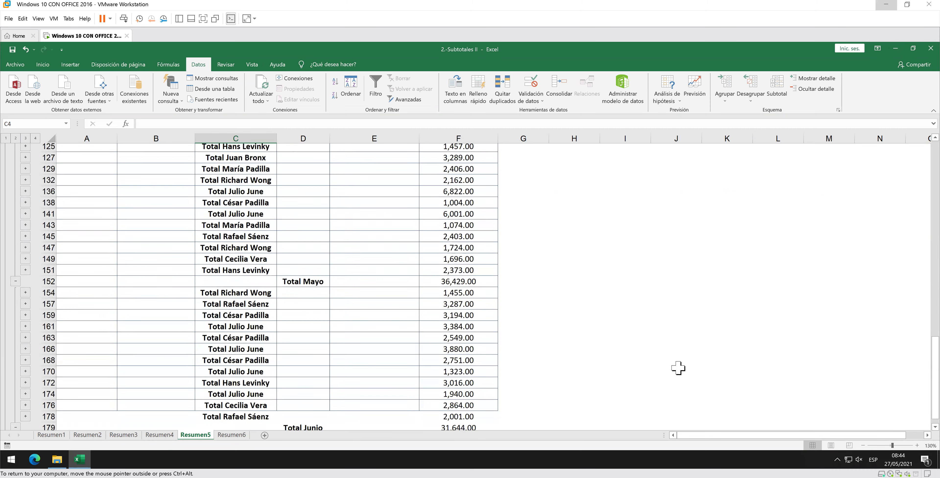
scroll(677, 366, down, 1)
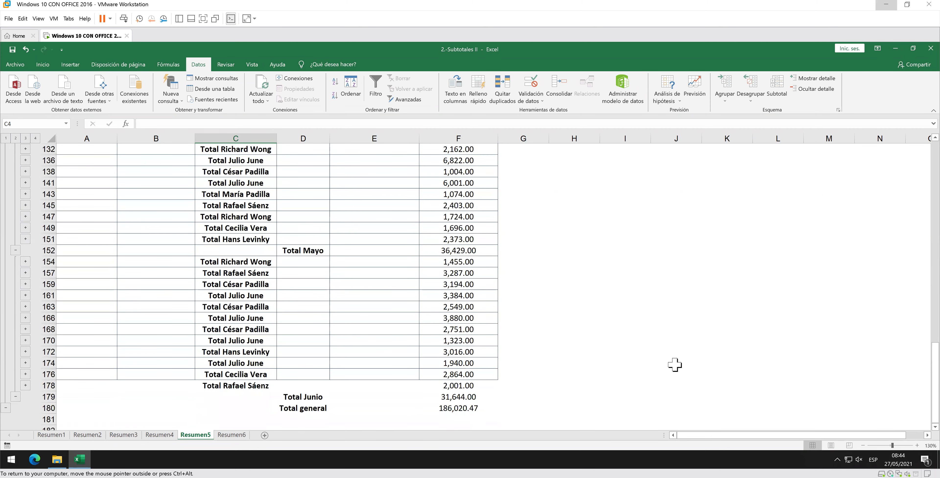
scroll(673, 362, up, 5)
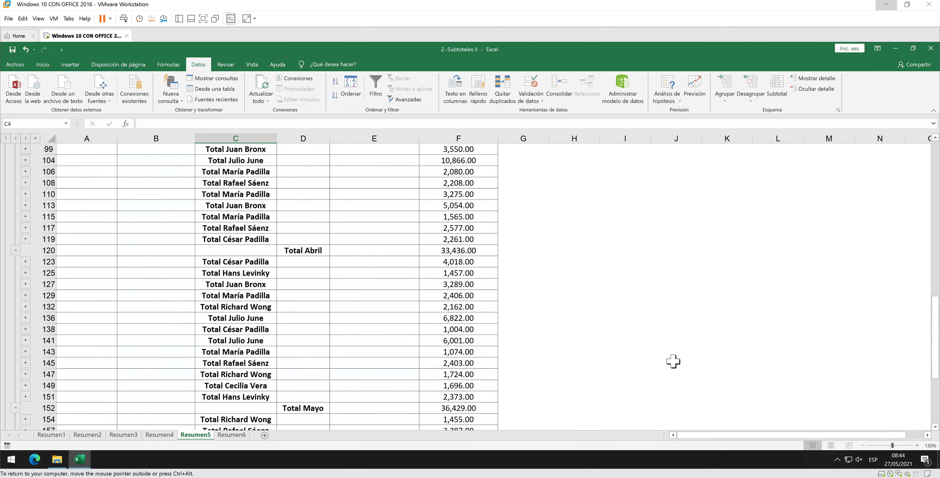
scroll(672, 361, up, 3)
scroll(670, 359, up, 3)
scroll(668, 357, up, 4)
scroll(668, 357, up, 2)
scroll(667, 357, up, 2)
scroll(643, 329, up, 1)
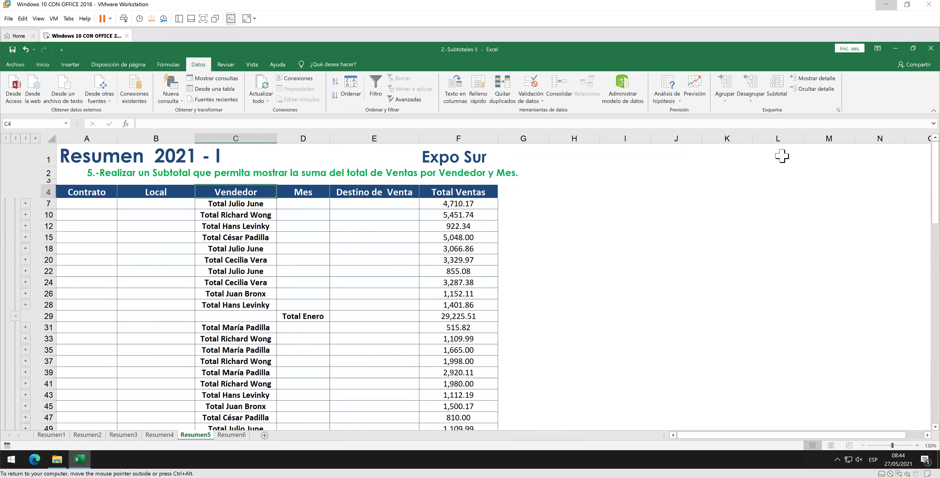
- Remove every subtotal from the Resumen5 table with Quitar todos
click(776, 98)
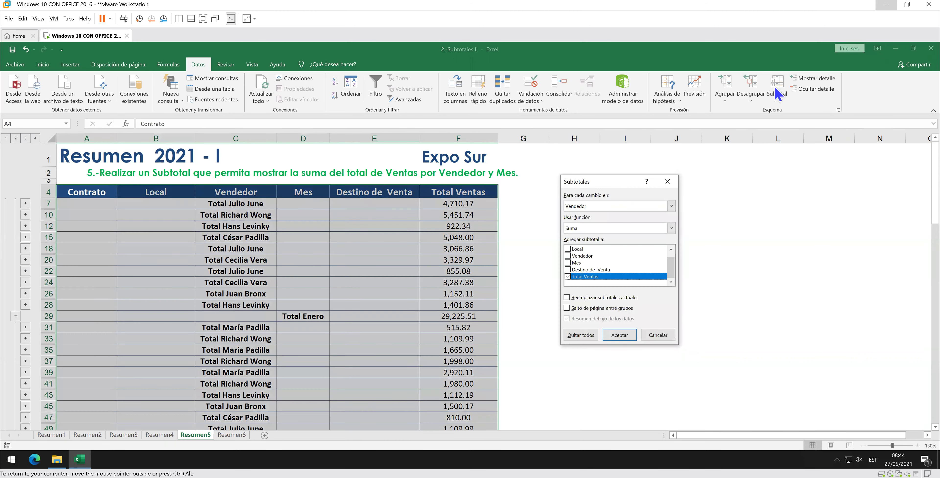
click(594, 336)
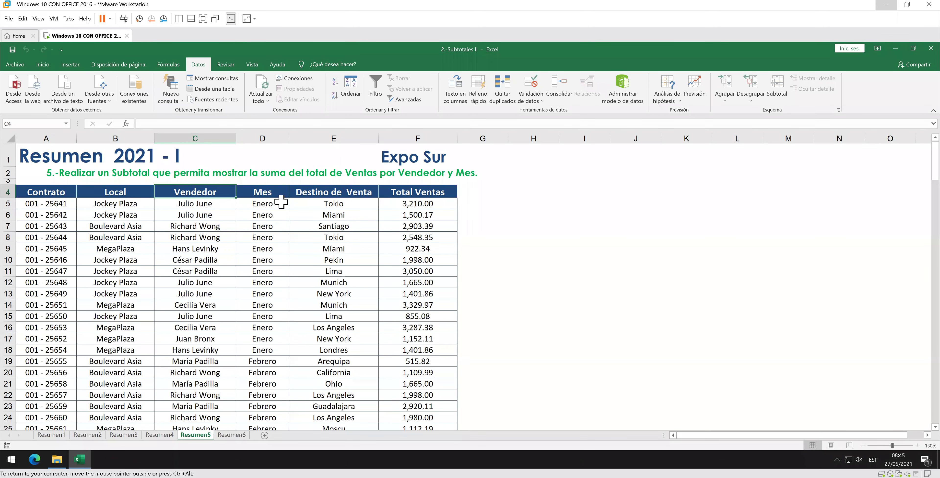
click(272, 215)
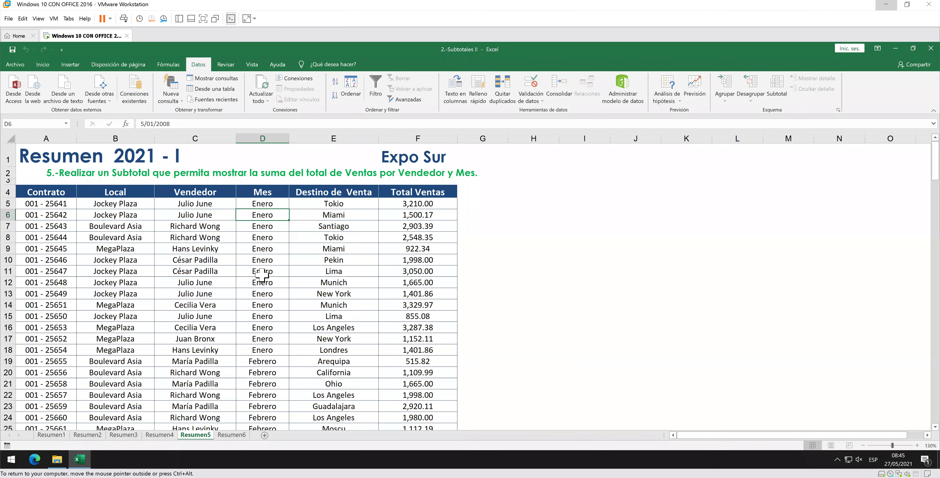
click(257, 303)
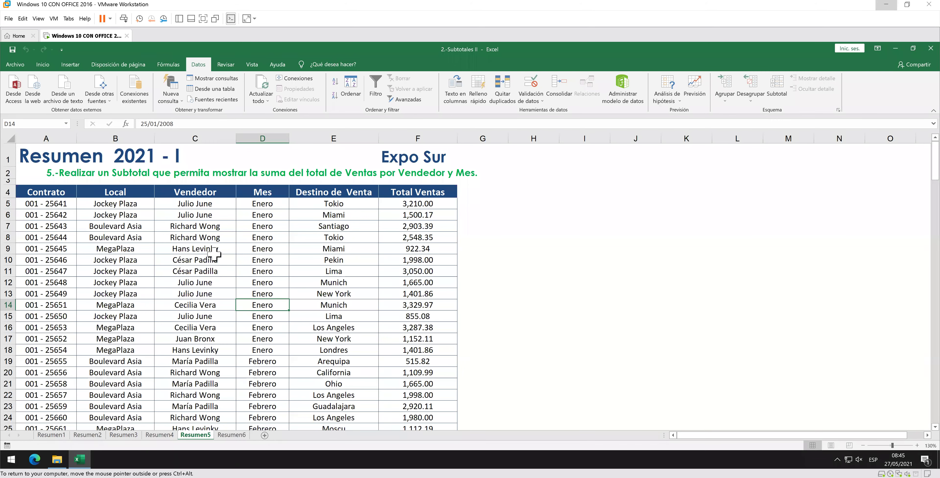
drag(213, 260, 214, 270)
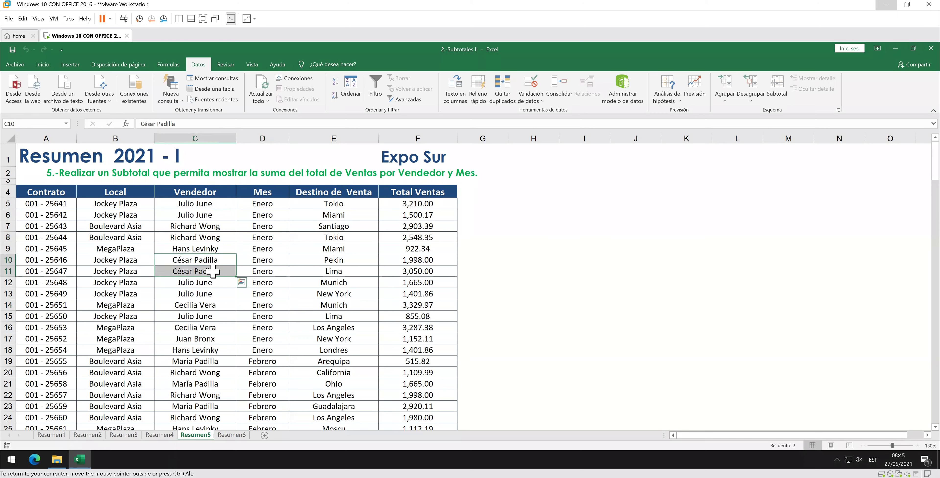
click(221, 306)
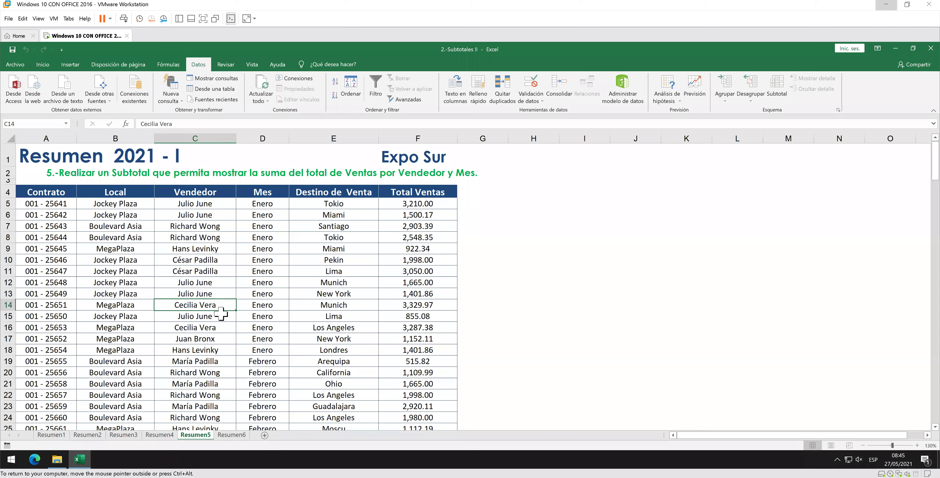
click(218, 327)
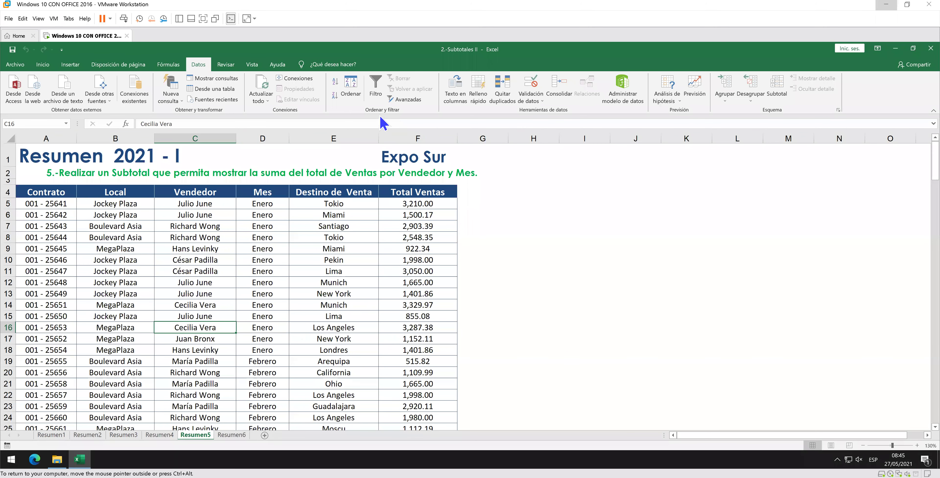
- Sort the table with Vendedor as the first level and Mes second
click(359, 89)
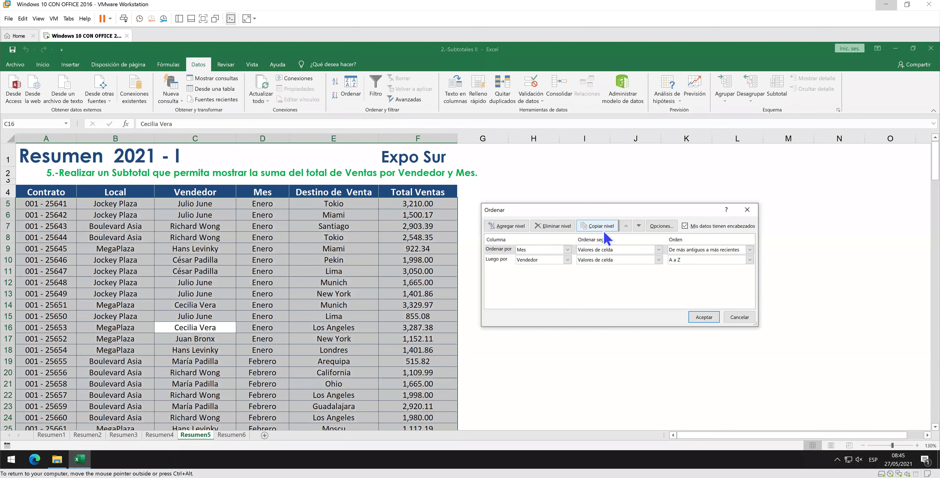
click(639, 225)
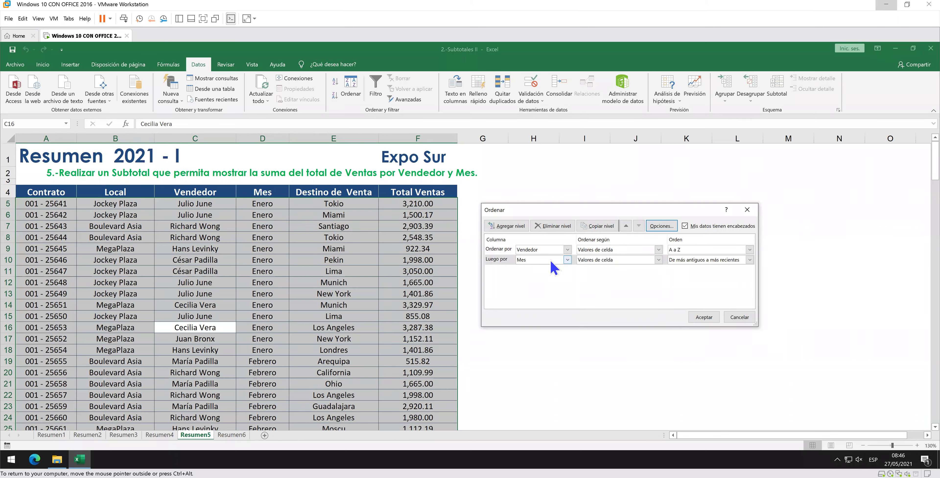
click(715, 316)
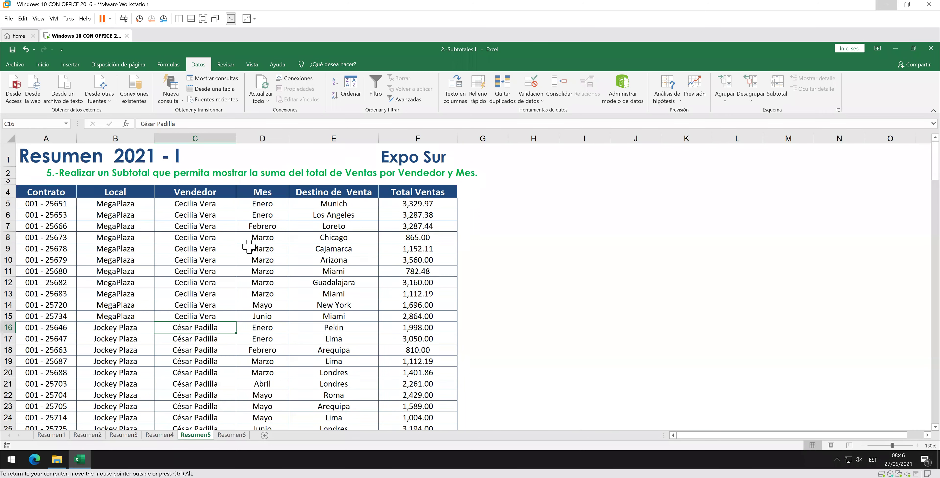
scroll(251, 245, down, 1)
scroll(248, 247, down, 1)
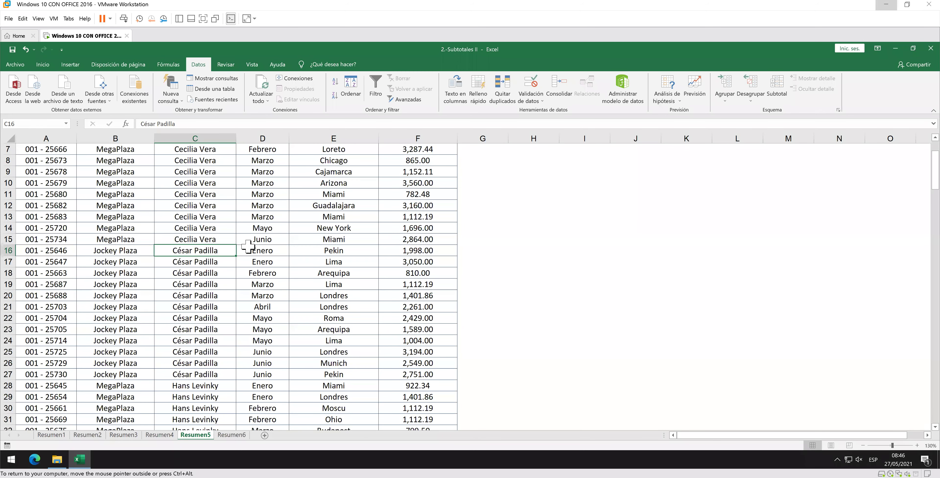
scroll(248, 247, down, 2)
scroll(249, 247, down, 1)
scroll(248, 247, down, 1)
scroll(249, 246, down, 1)
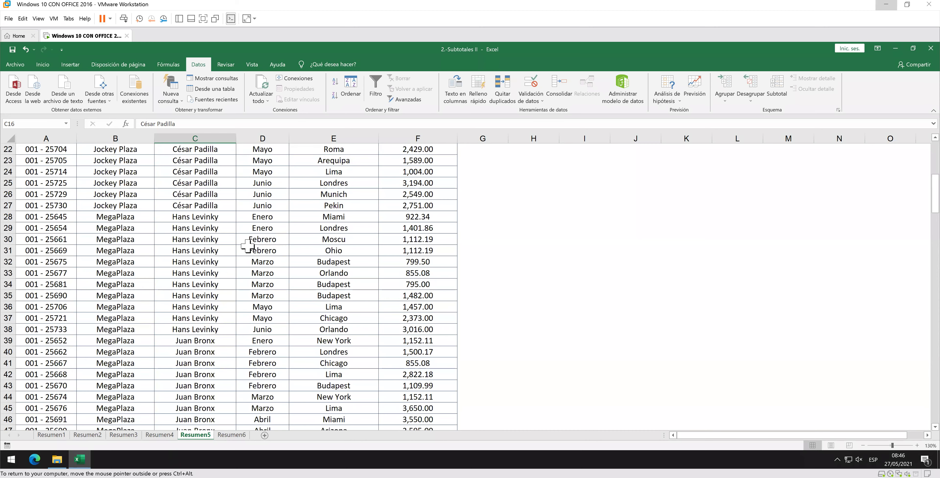
scroll(247, 245, up, 1)
scroll(247, 245, up, 1)
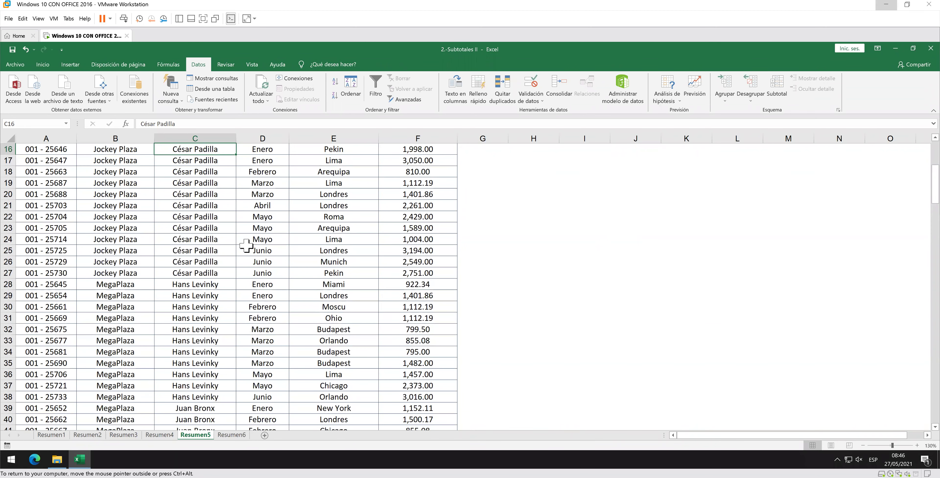
scroll(245, 245, up, 1)
scroll(257, 260, up, 1)
scroll(258, 261, up, 1)
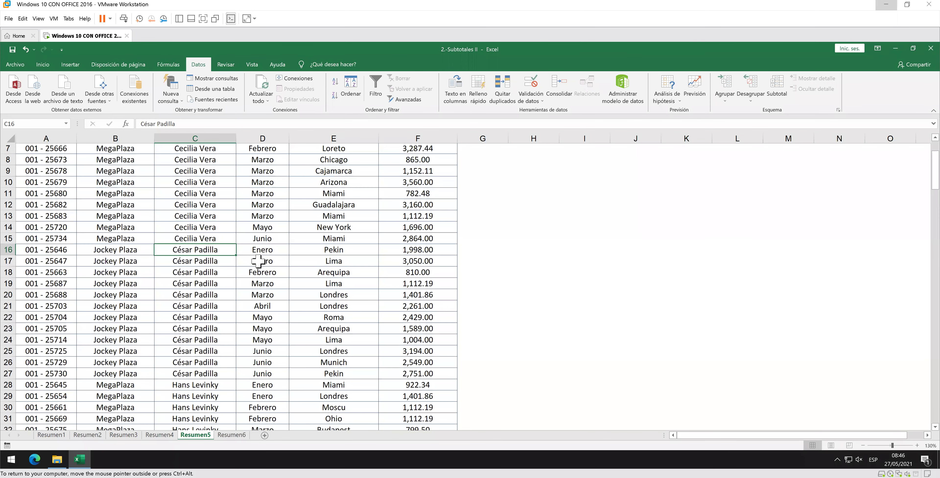
scroll(258, 261, up, 1)
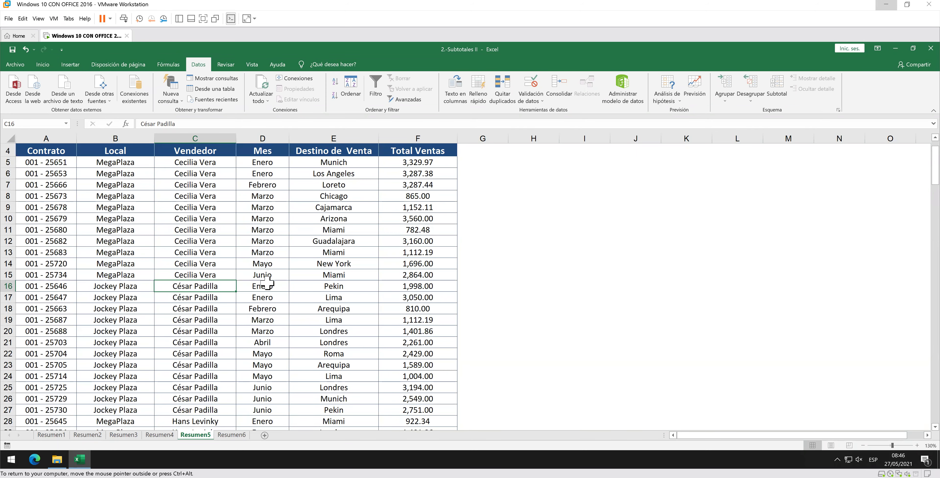
scroll(267, 282, up, 1)
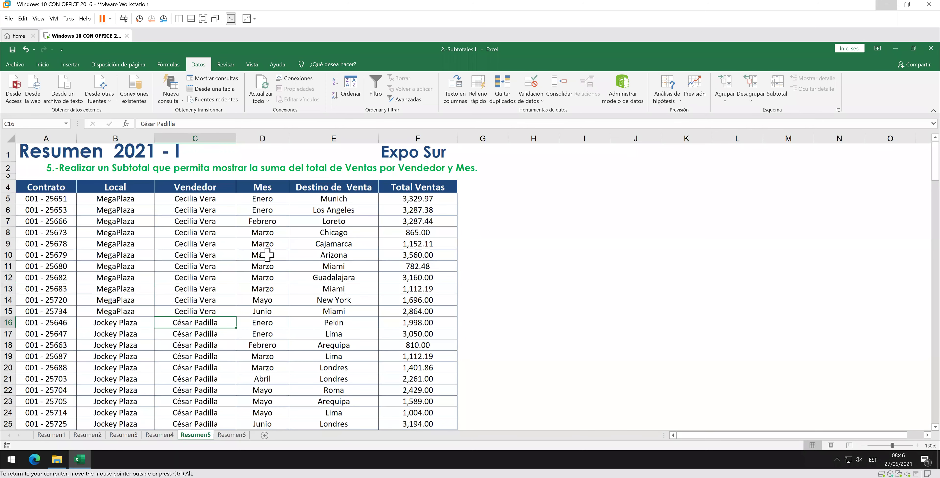
- Save the workbook and re-sort the table by Mes first, then Vendedor
click(19, 51)
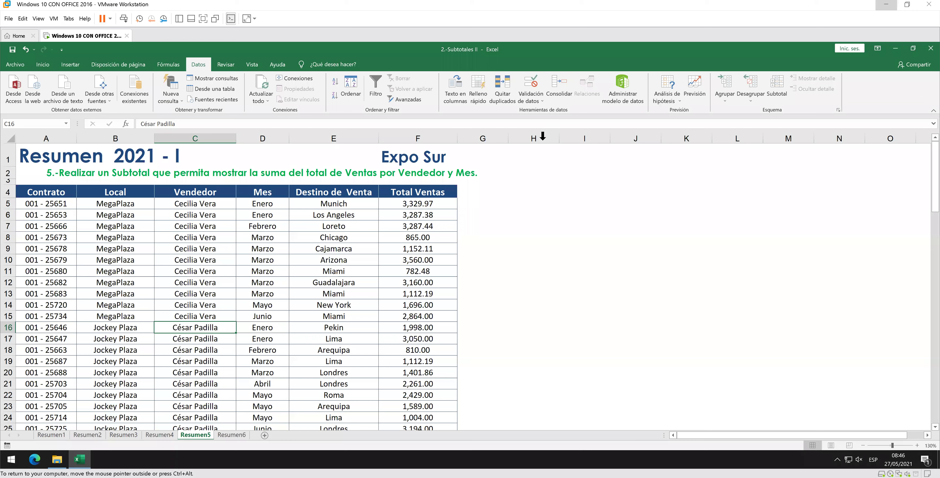
click(345, 96)
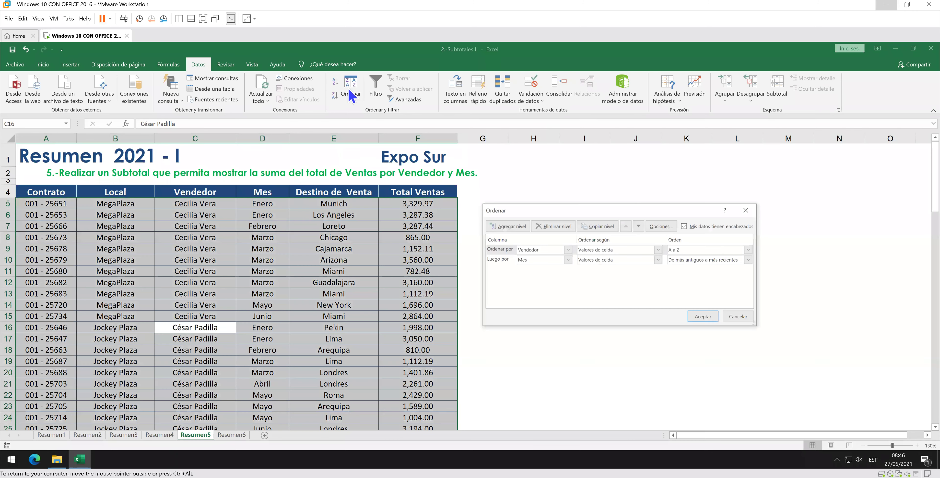
click(638, 226)
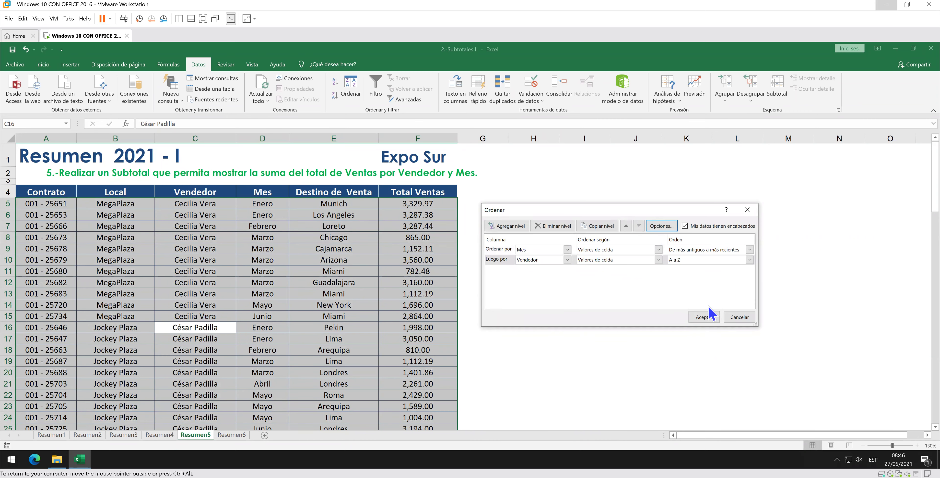
click(711, 318)
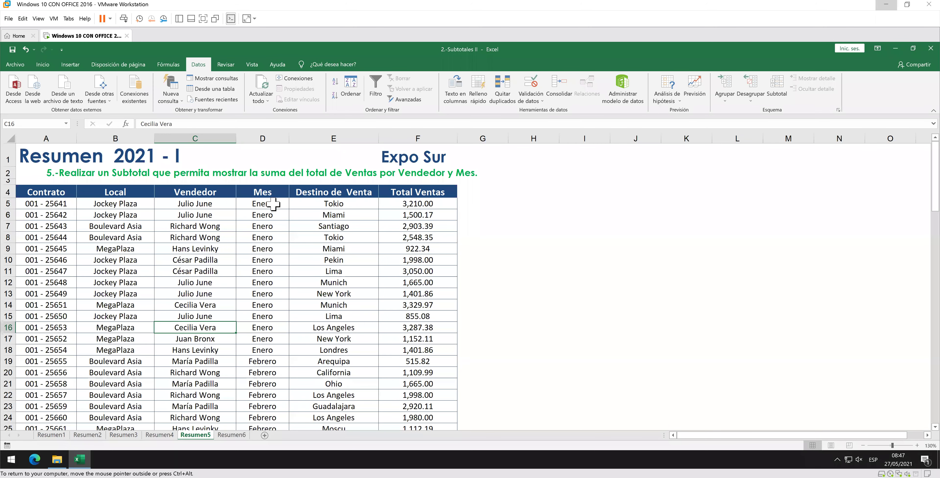
- Insert a blank column at D, shifting Mes, Destino de Venta and Total Ventas right
click(273, 204)
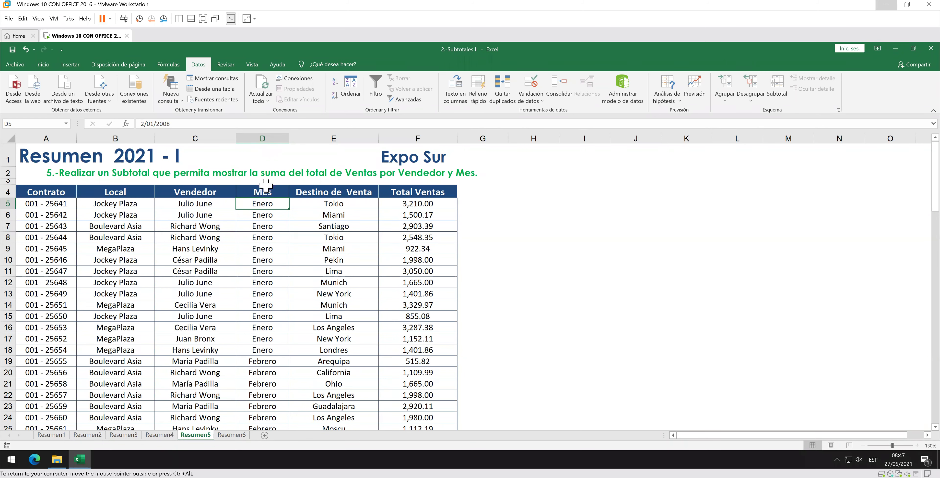
right_click(269, 135)
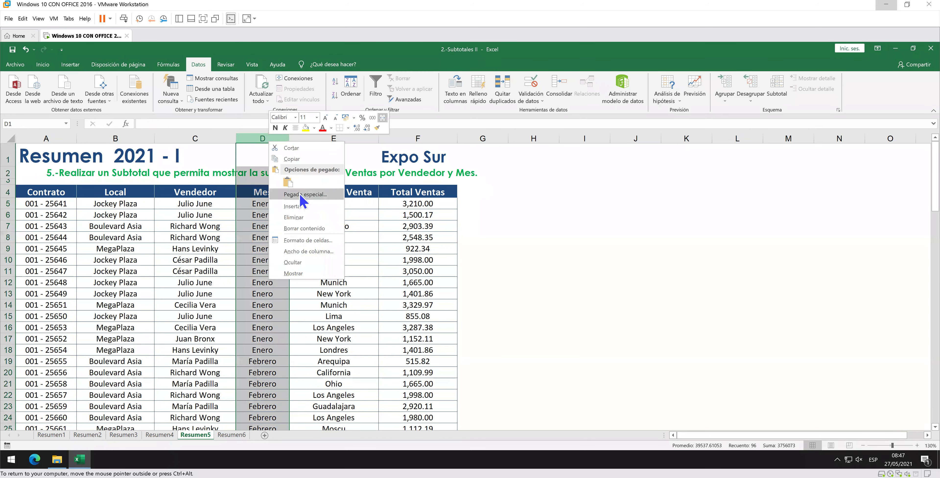
click(305, 210)
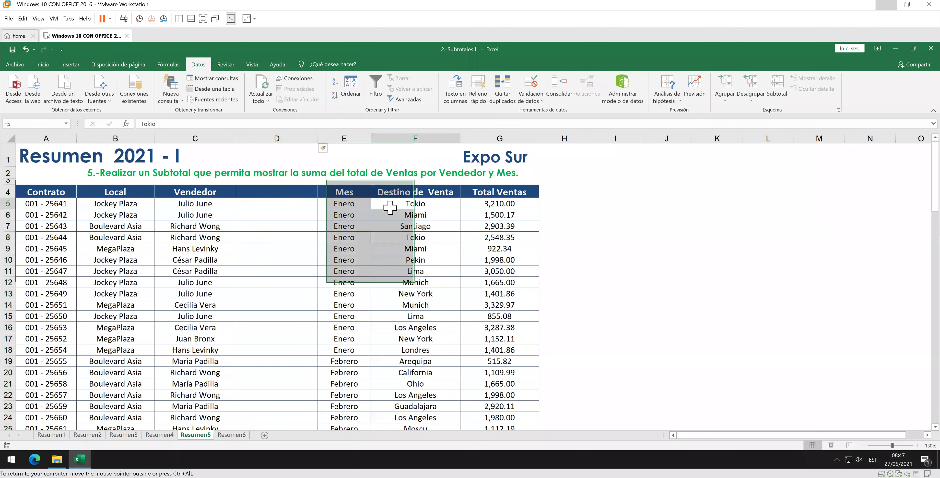
click(290, 194)
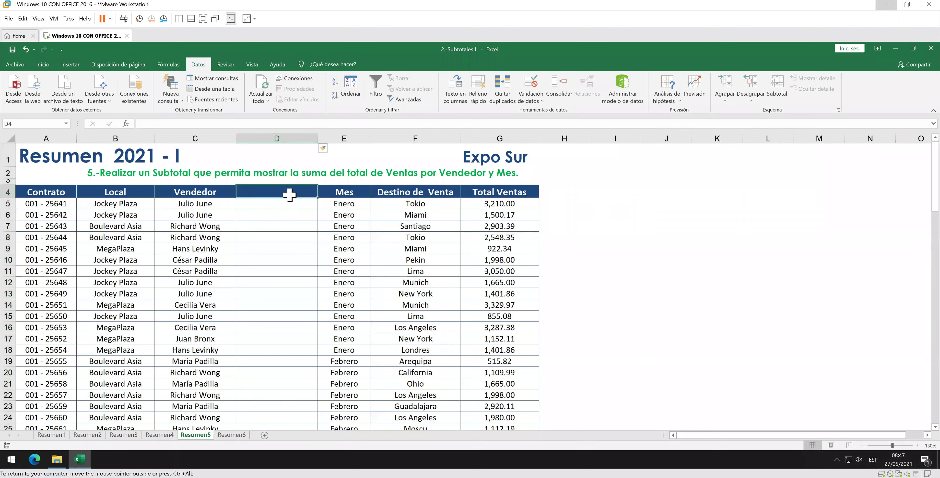
- Enter MES_SOLICITADO as the column D header in cell D4
text(mes)
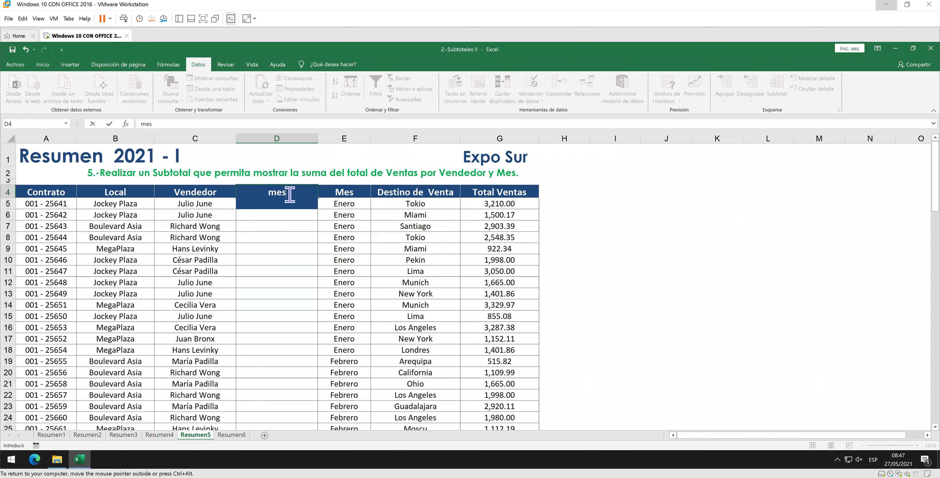
key(BackSpace)
key(BackSpace)
key(BackSpace)
text(MES_S)
text(OLICITADO)
key(Return)
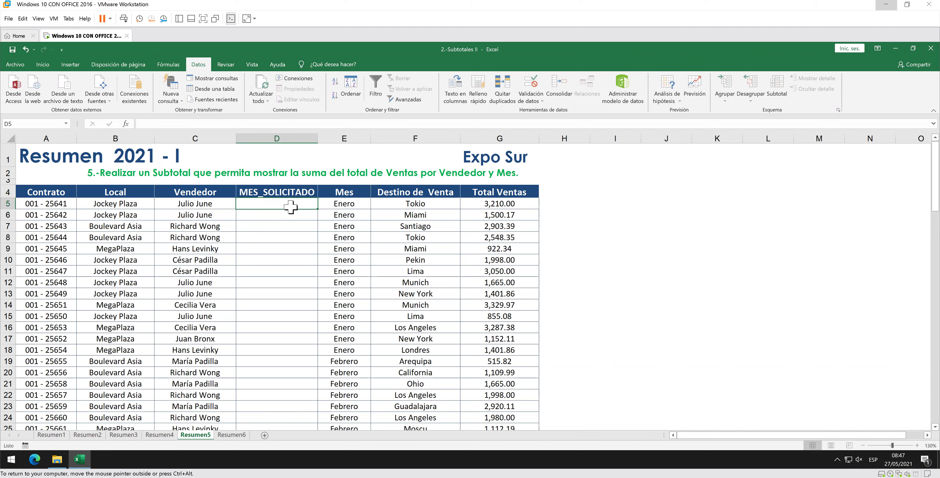
click(331, 203)
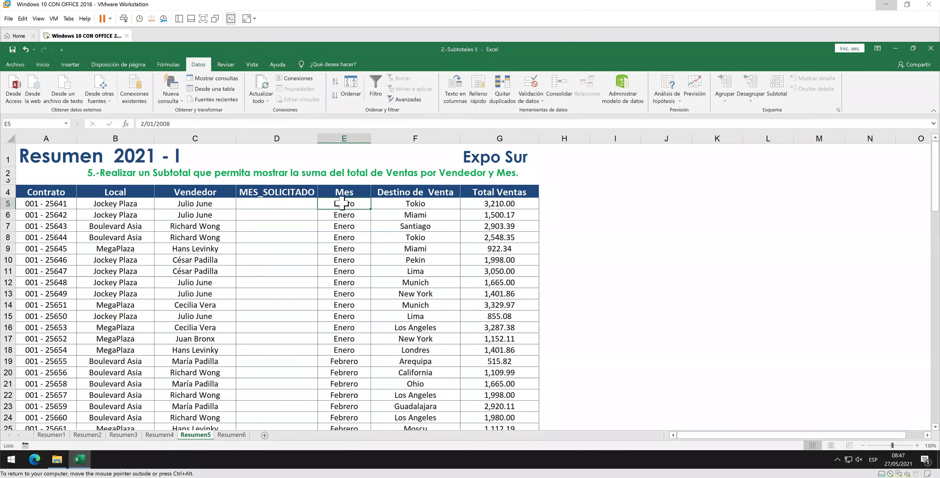
click(299, 203)
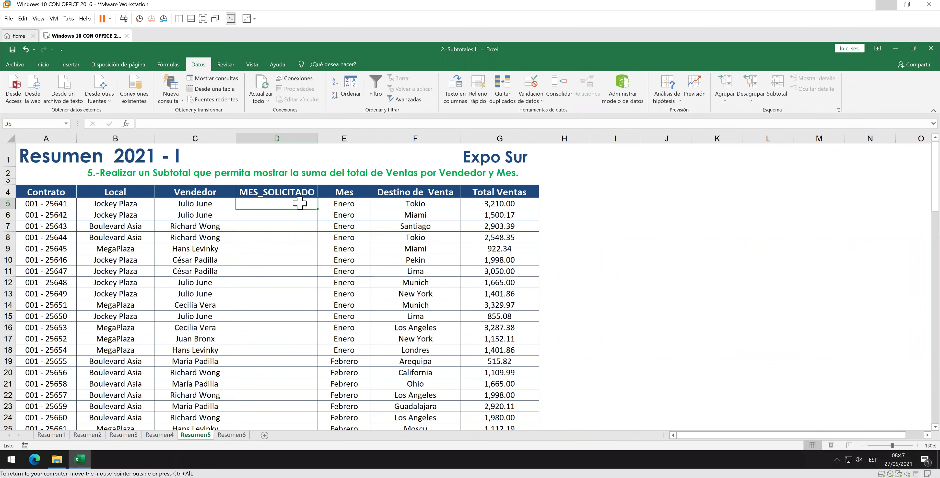
- Enter the formula =MES(E5) in D5 to get the month number
text(=)
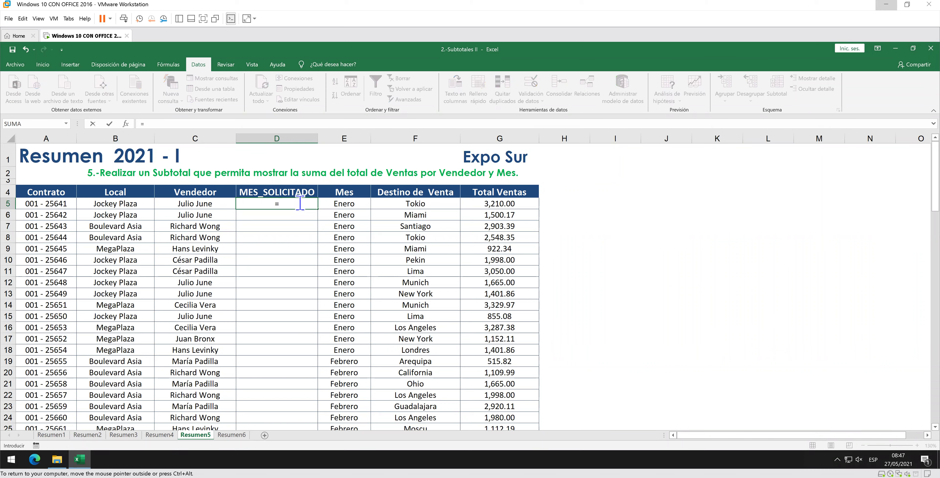
text(NOM)
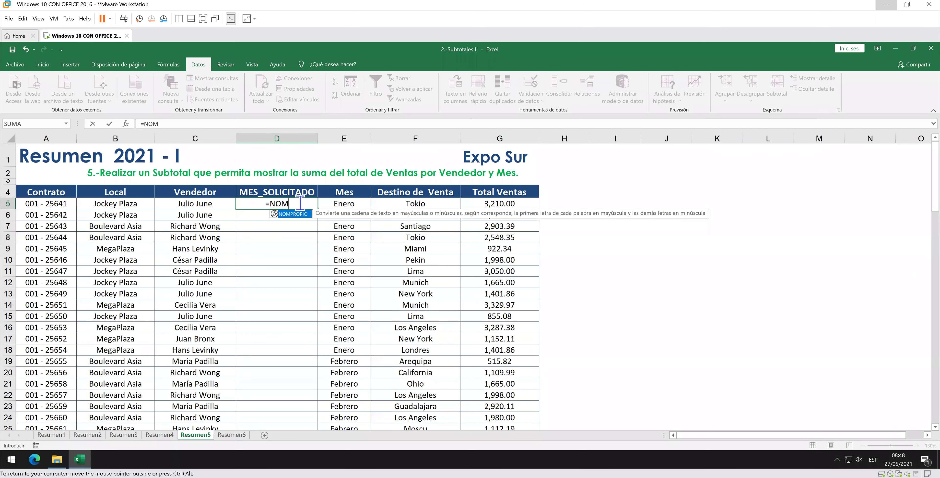
text(MES)
key(BackSpace)
key(BackSpace)
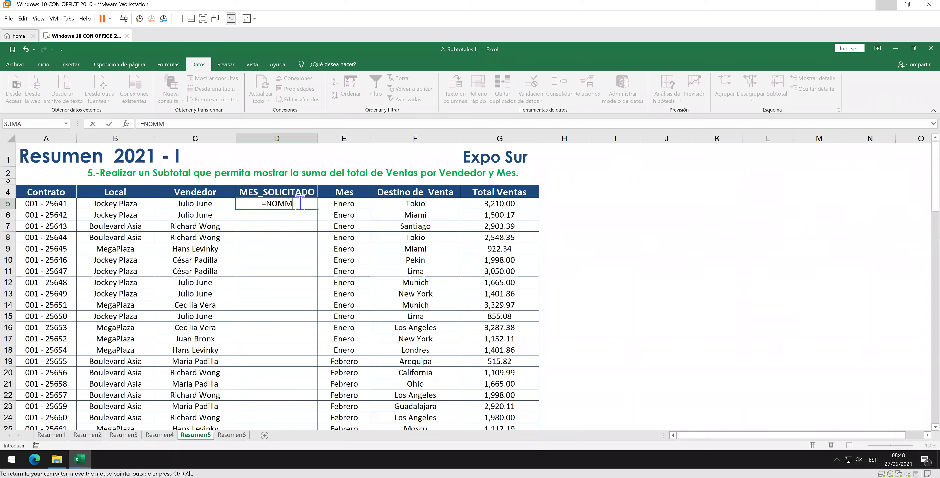
key(BackSpace)
key(BackSpace)
key(BackSpace)
key(BackSpace)
text(NO)
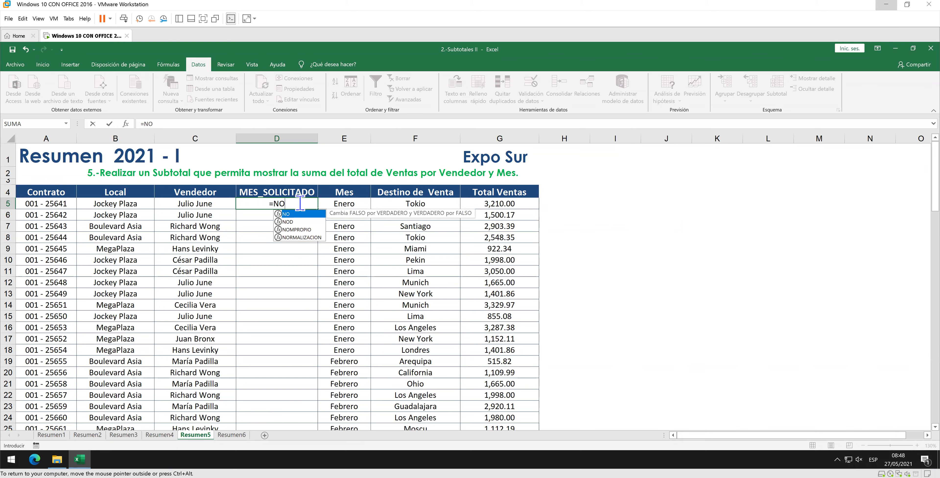
key(BackSpace)
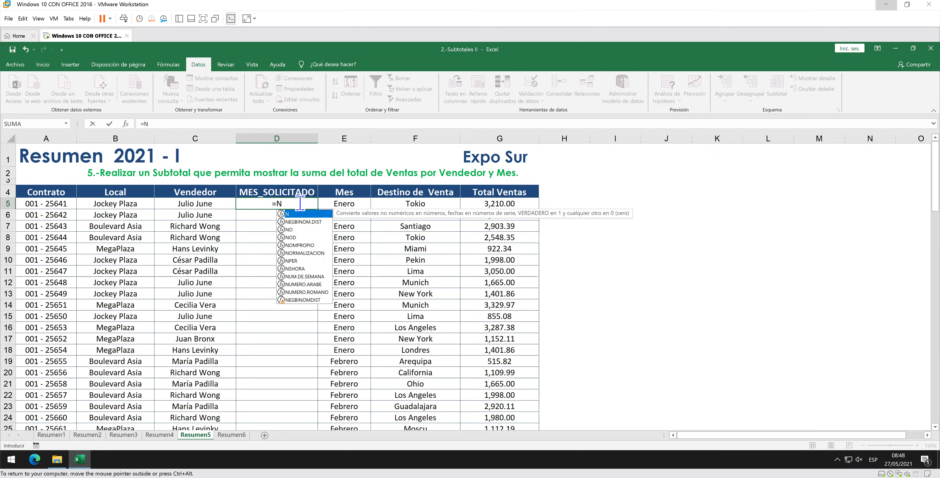
key(BackSpace)
text(MES)
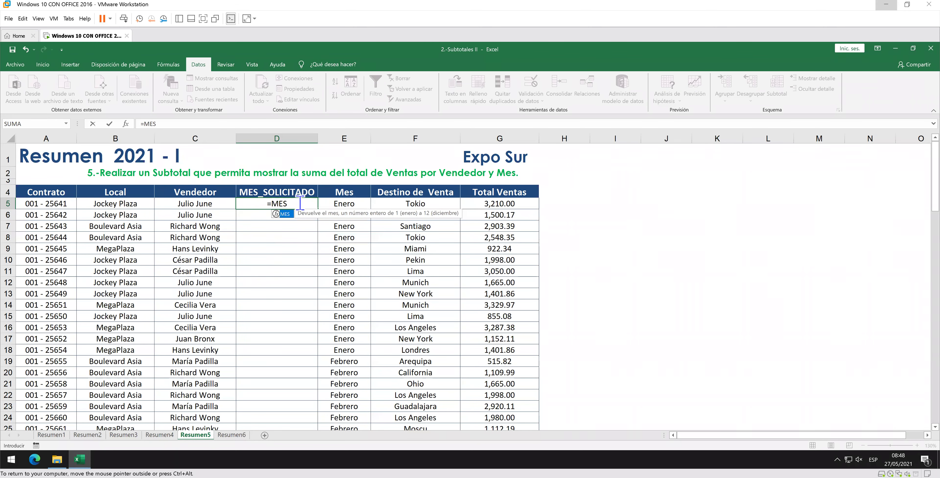
text(()
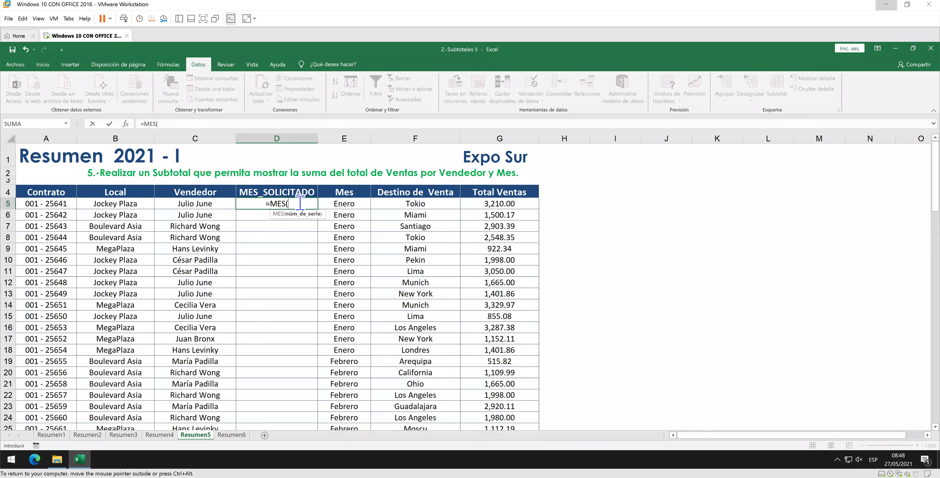
click(350, 204)
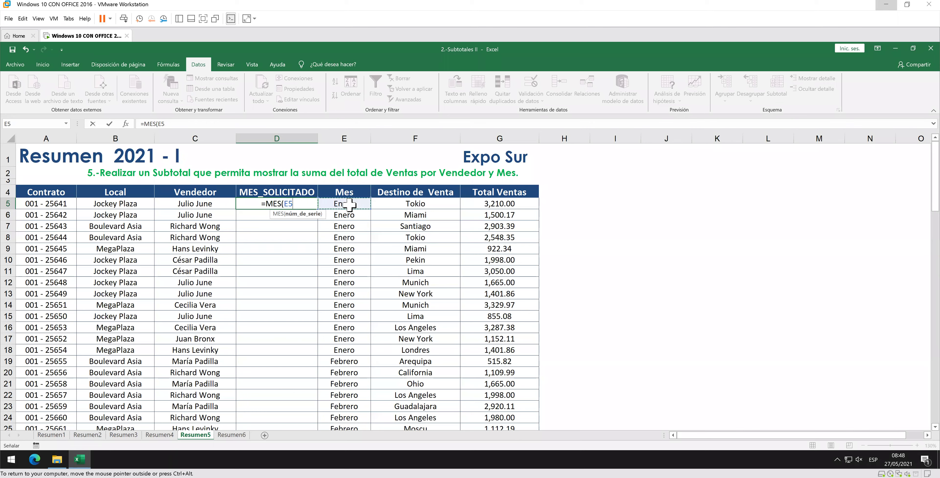
text())
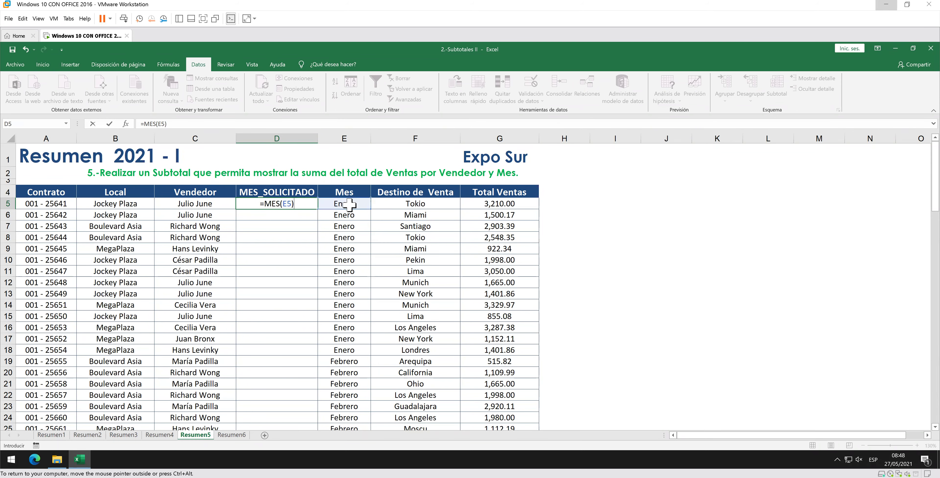
key(Return)
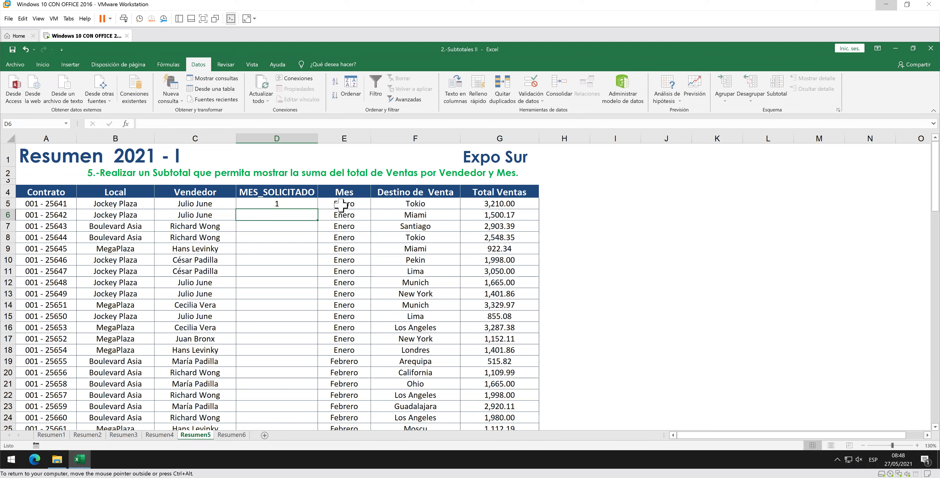
- Copy the =MES formula down column D to row 99 and check the results
click(299, 205)
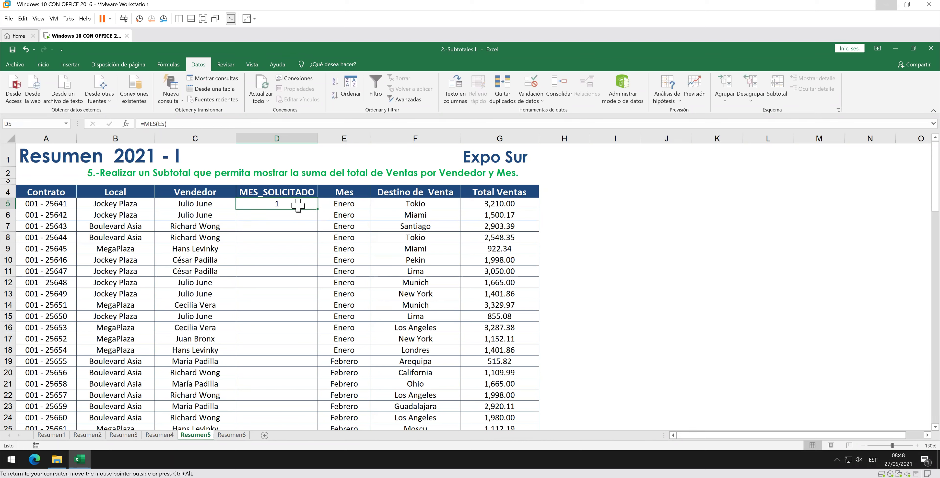
double_click(317, 209)
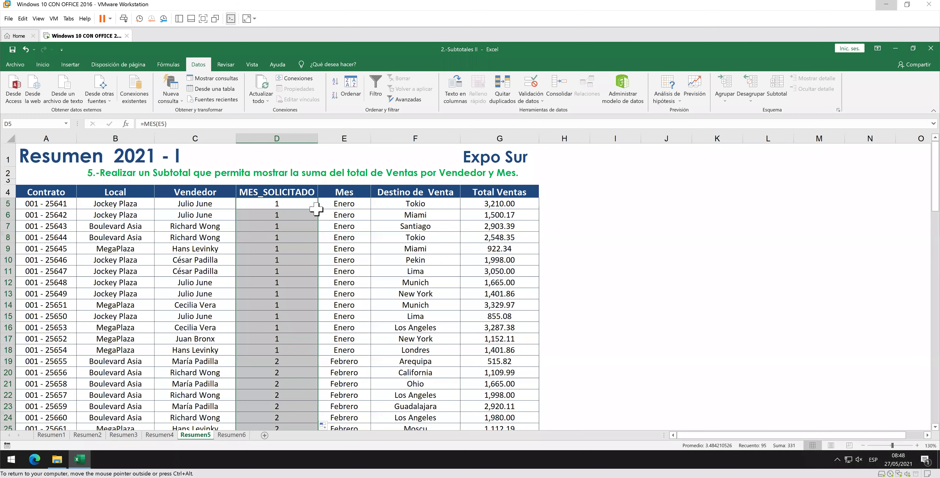
click(283, 204)
click(291, 214)
click(288, 237)
click(293, 249)
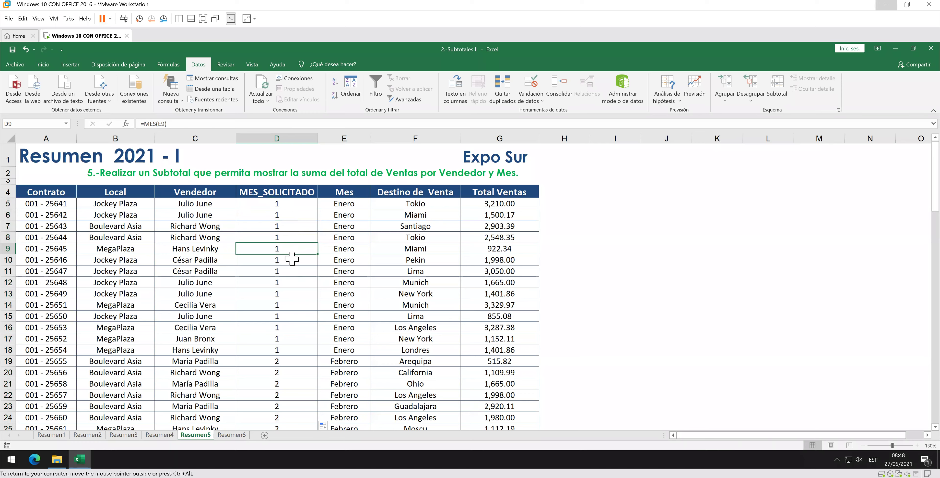
scroll(290, 266, down, 2)
scroll(290, 268, down, 1)
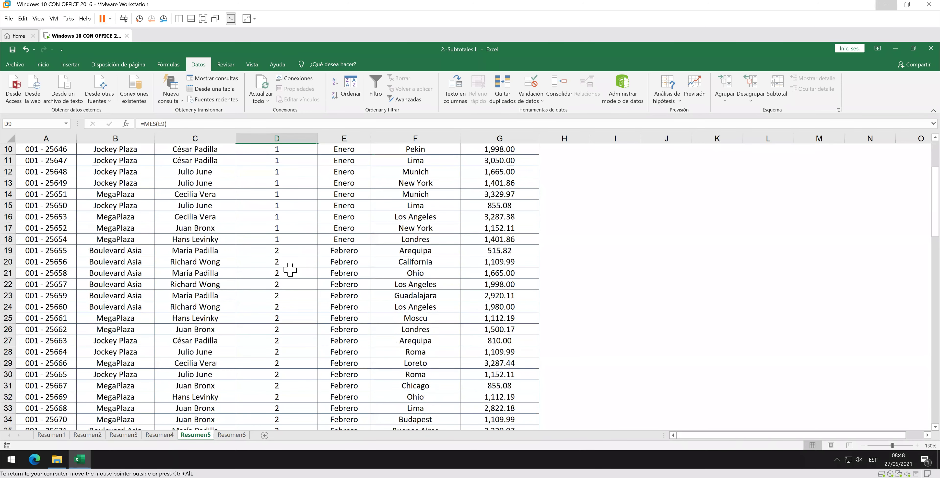
scroll(290, 270, down, 2)
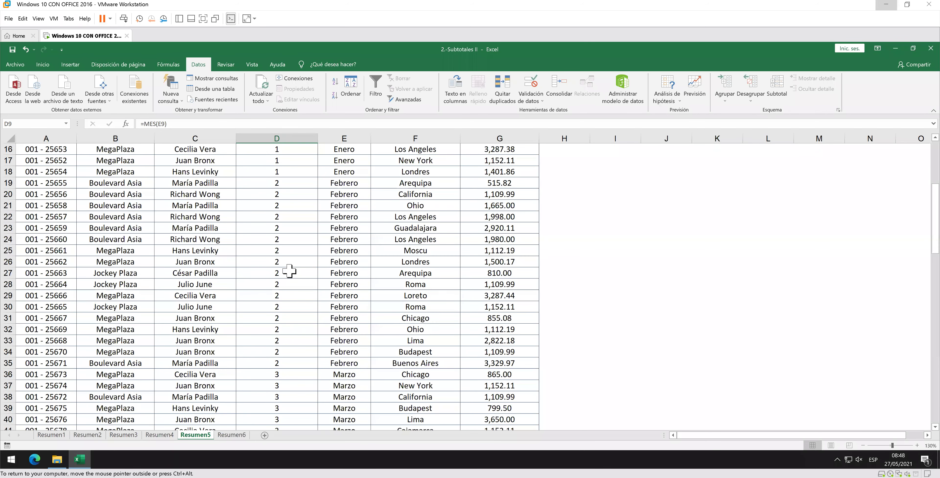
scroll(289, 270, down, 5)
scroll(289, 272, down, 3)
scroll(289, 273, down, 3)
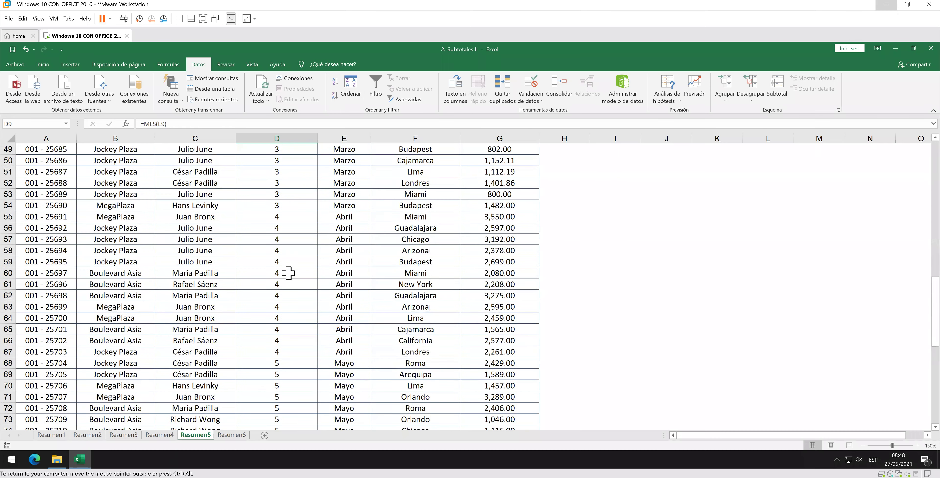
scroll(289, 272, down, 3)
scroll(289, 272, down, 3)
scroll(289, 274, down, 2)
scroll(288, 275, down, 2)
scroll(288, 273, down, 1)
scroll(288, 273, up, 10)
scroll(288, 273, up, 6)
scroll(287, 274, up, 6)
scroll(287, 273, up, 4)
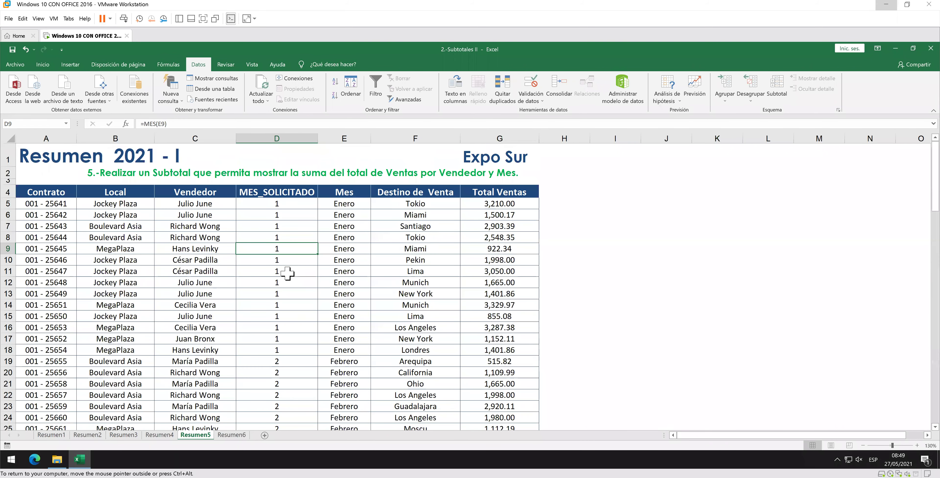
- Select the month column from D5 down to the last row, D99
click(301, 201)
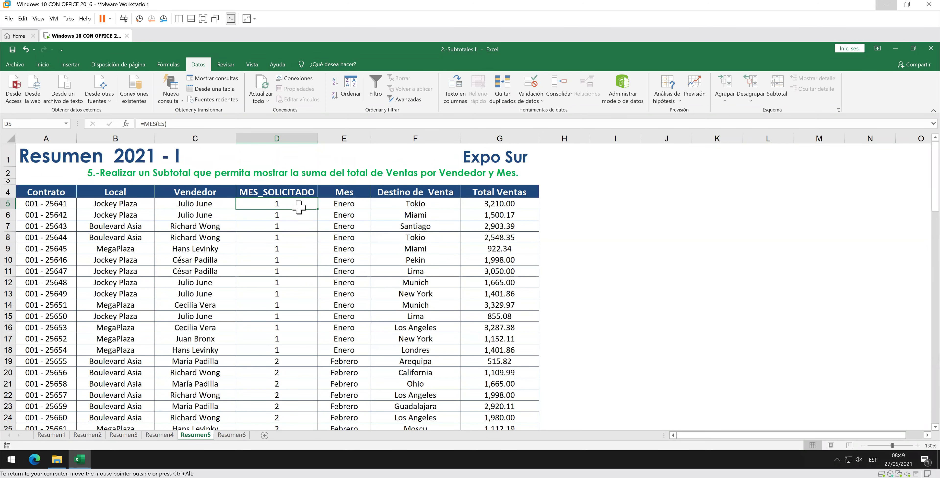
key(ctrl+shift+Down)
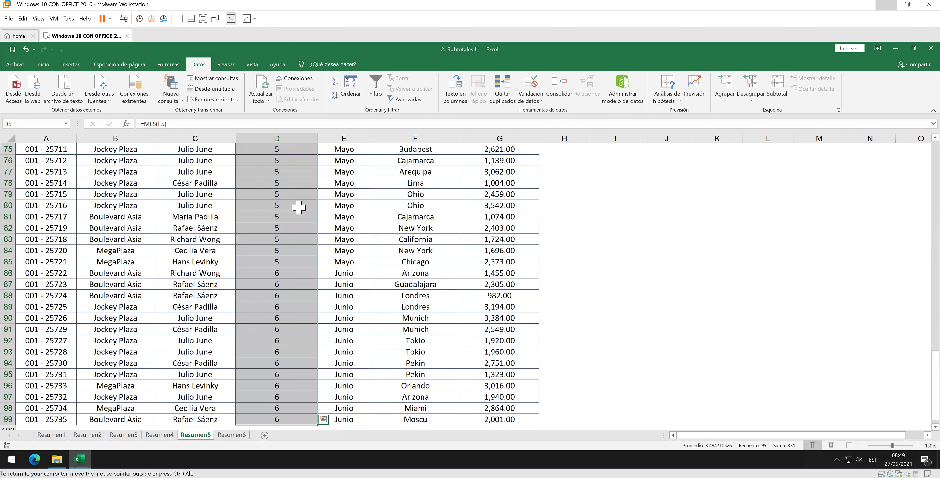
scroll(298, 219, up, 1)
scroll(295, 237, up, 6)
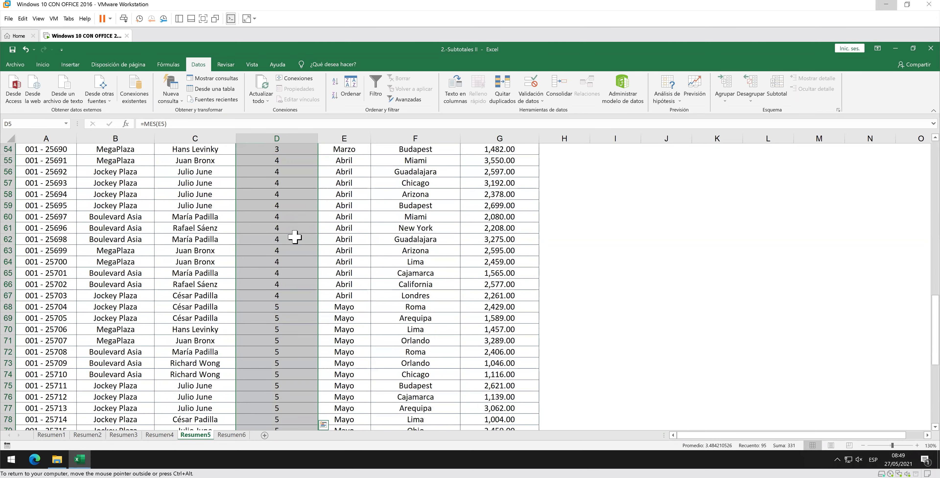
scroll(295, 237, up, 6)
scroll(294, 237, up, 2)
scroll(295, 236, up, 9)
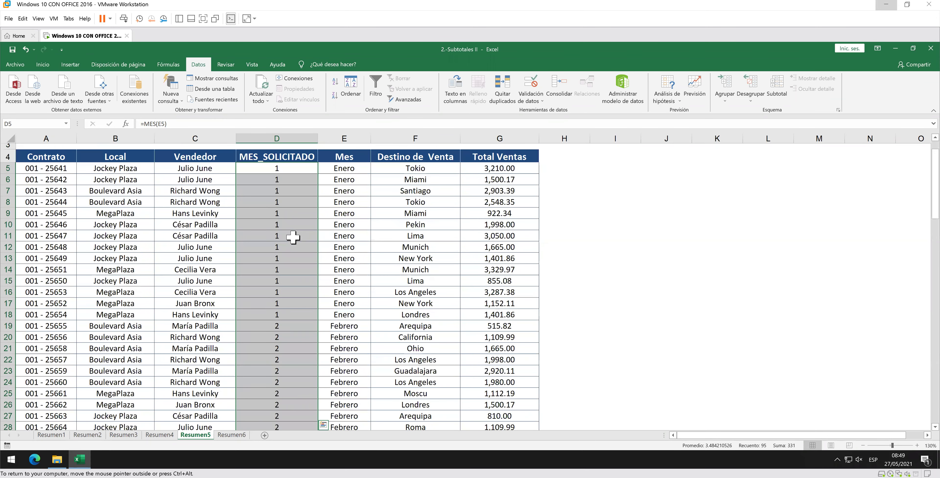
scroll(288, 205, up, 1)
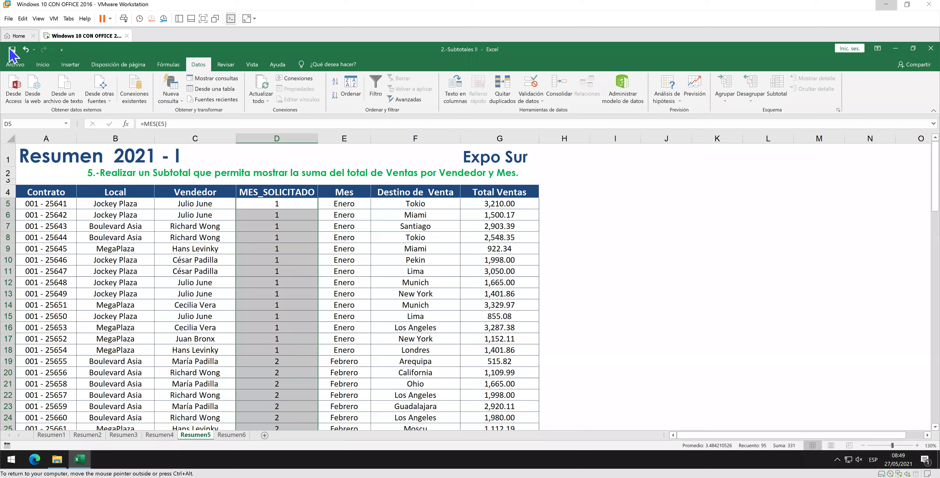
- Apply the custom number format MMMM to D5:D99 to show full month names
click(47, 67)
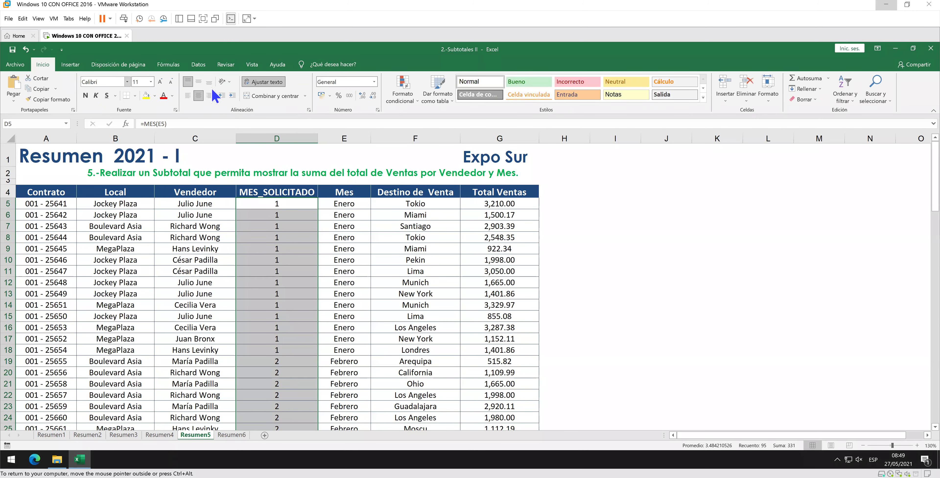
click(374, 82)
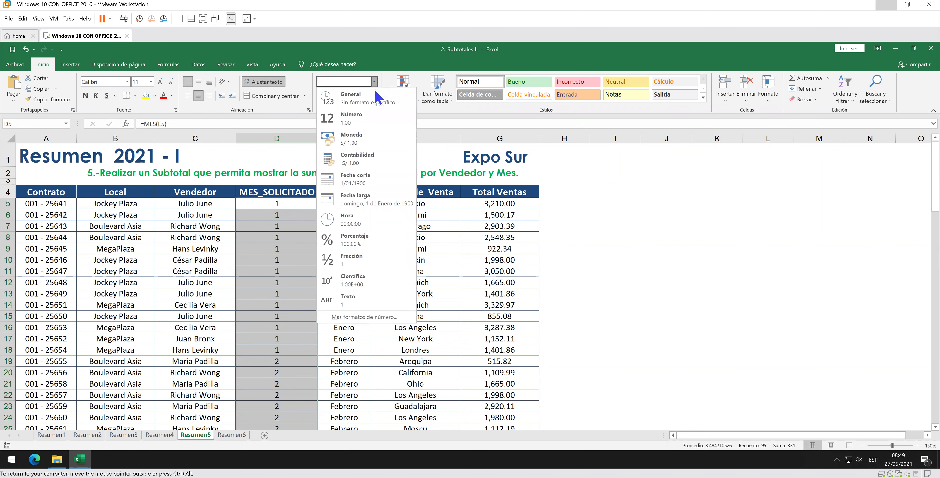
click(384, 318)
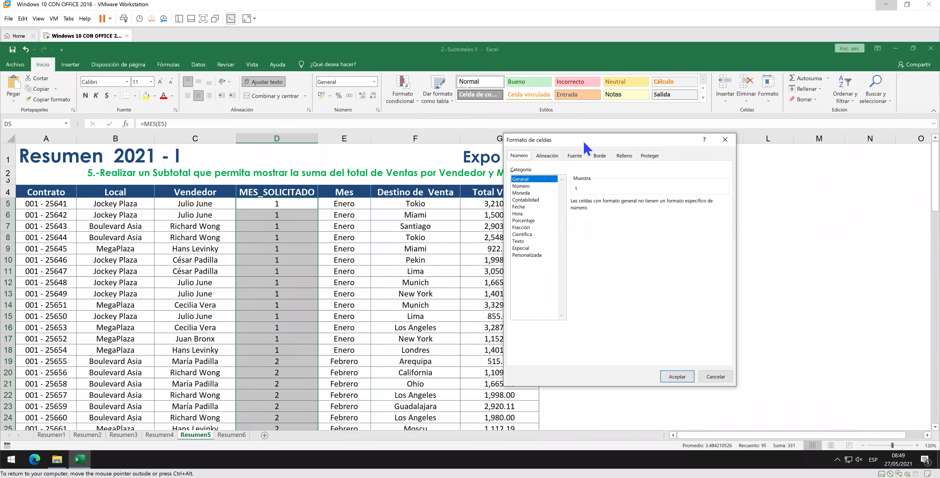
drag(584, 144, 637, 162)
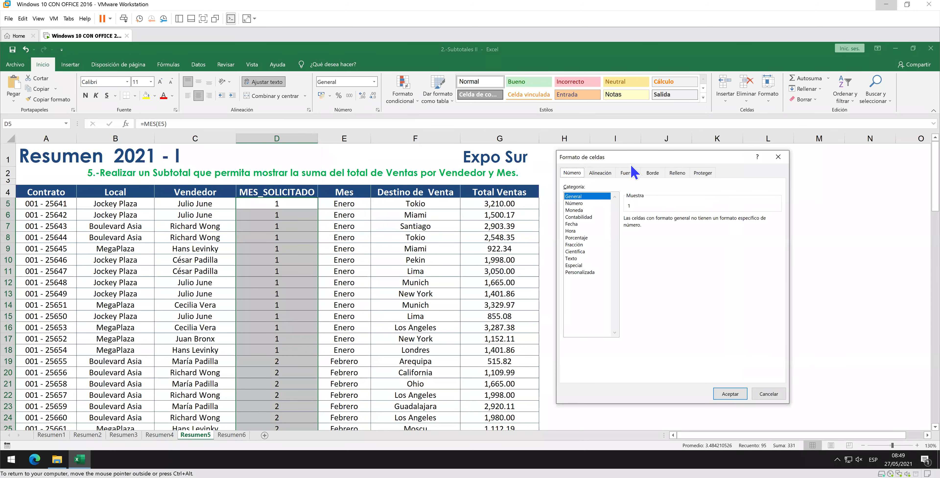
click(590, 272)
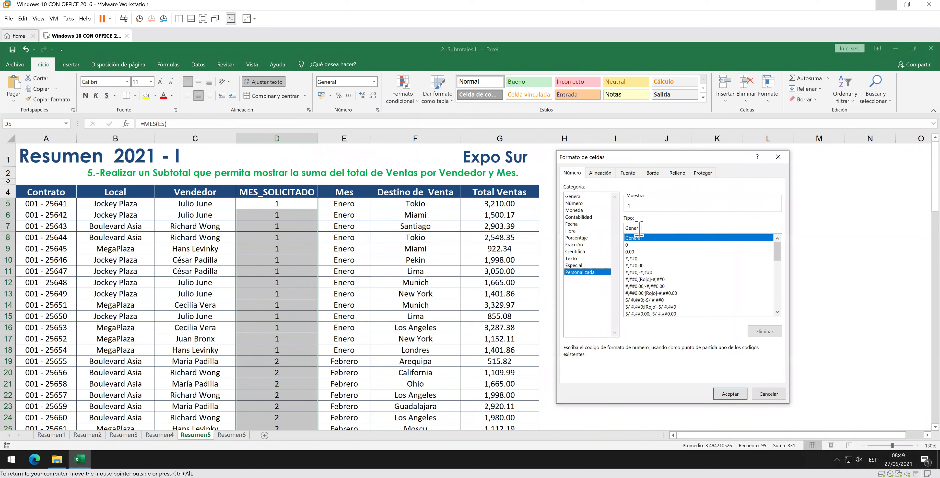
drag(651, 227, 599, 228)
text(MMM)
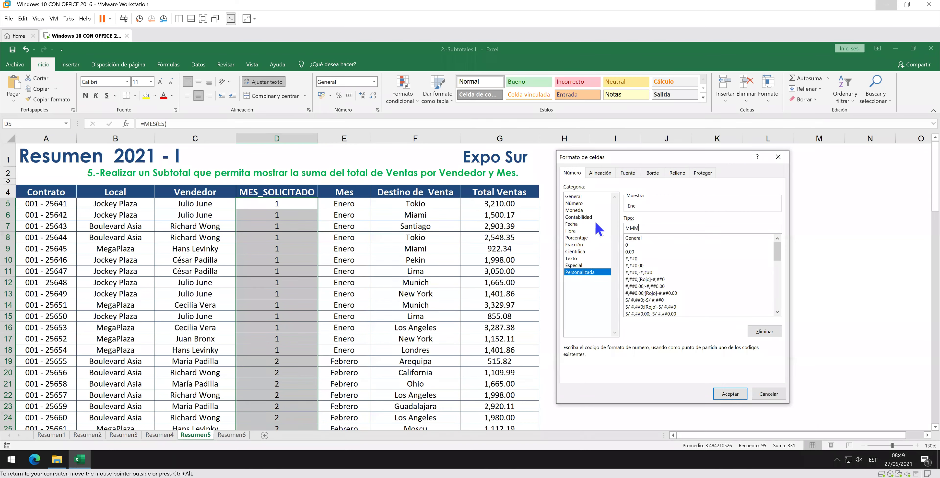
text(M)
key(Return)
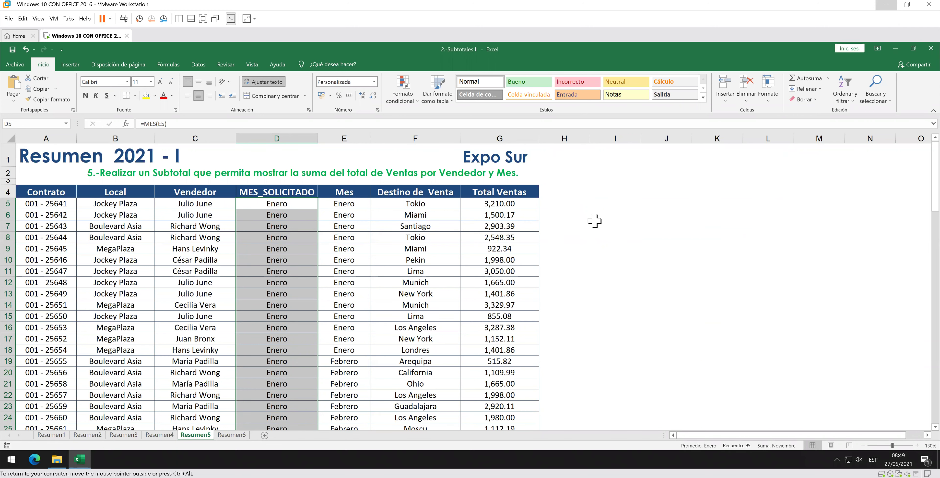
- Custom-sort the sales table by MES_SOLICITADO first, then by Vendedor
click(594, 220)
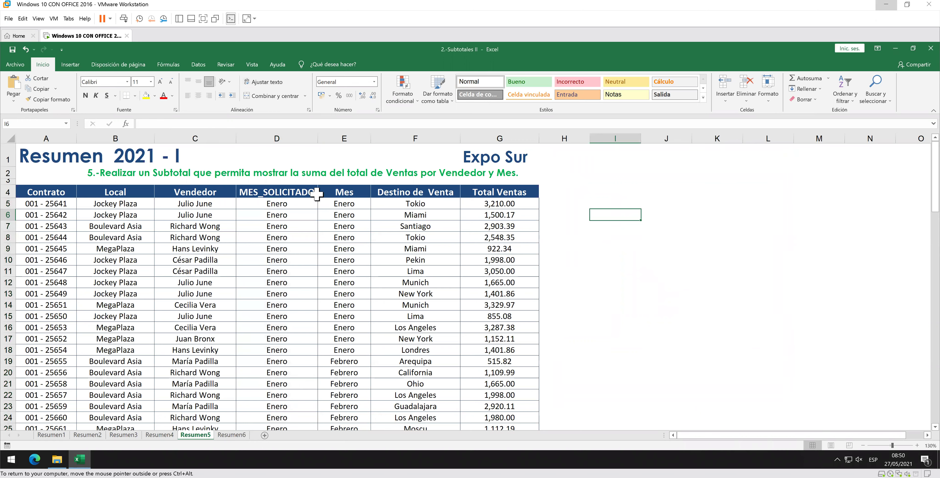
right_click(300, 194)
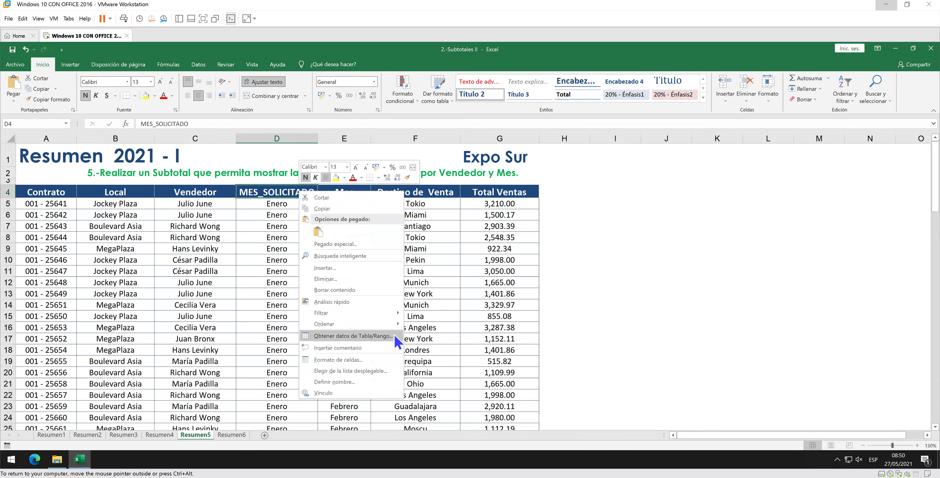
mouse_move(349, 323)
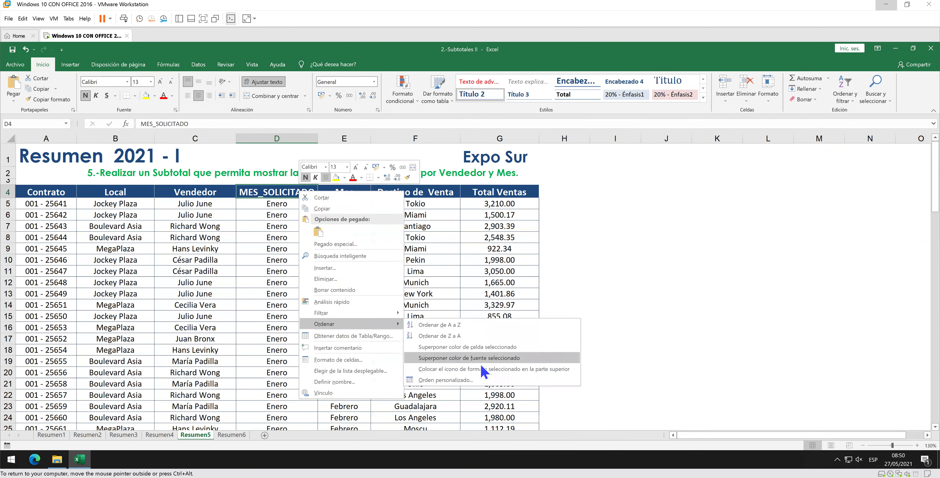
click(484, 384)
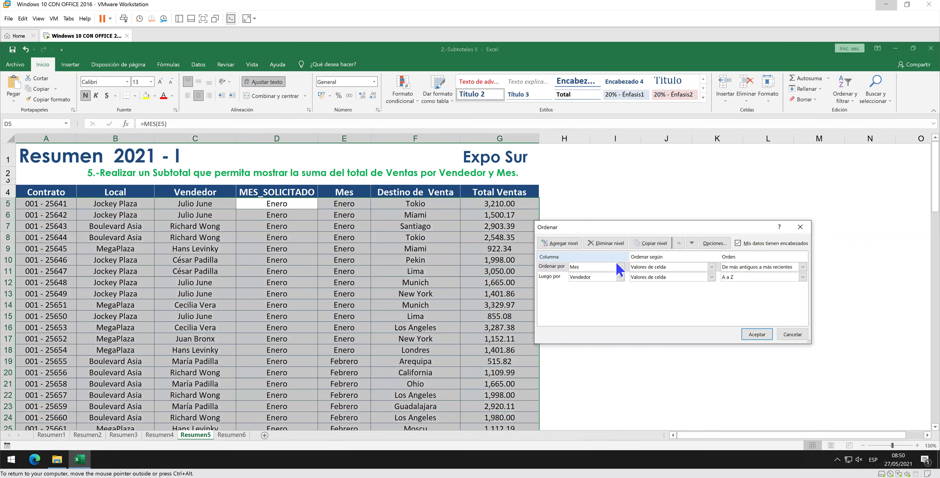
click(621, 267)
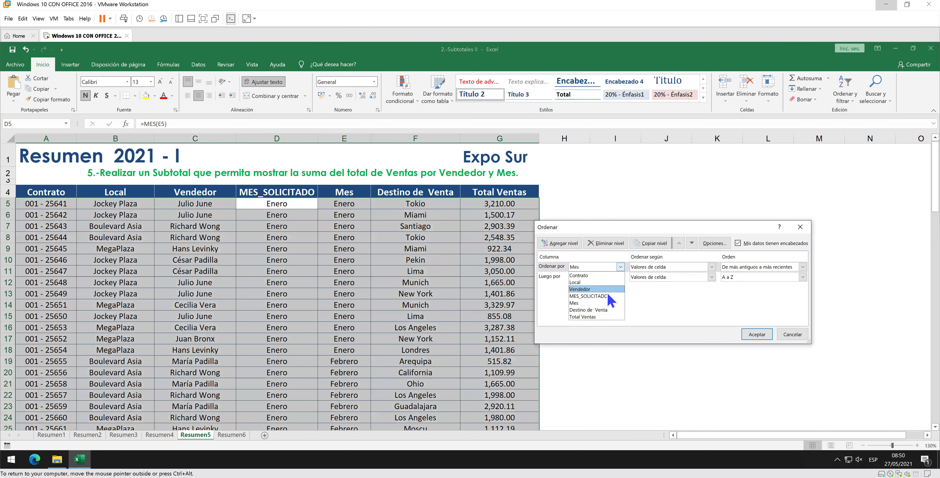
click(604, 296)
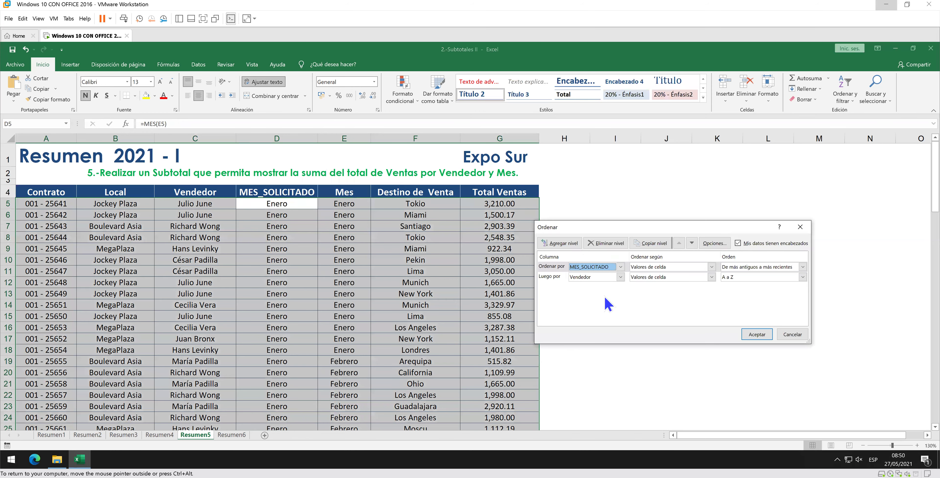
click(759, 334)
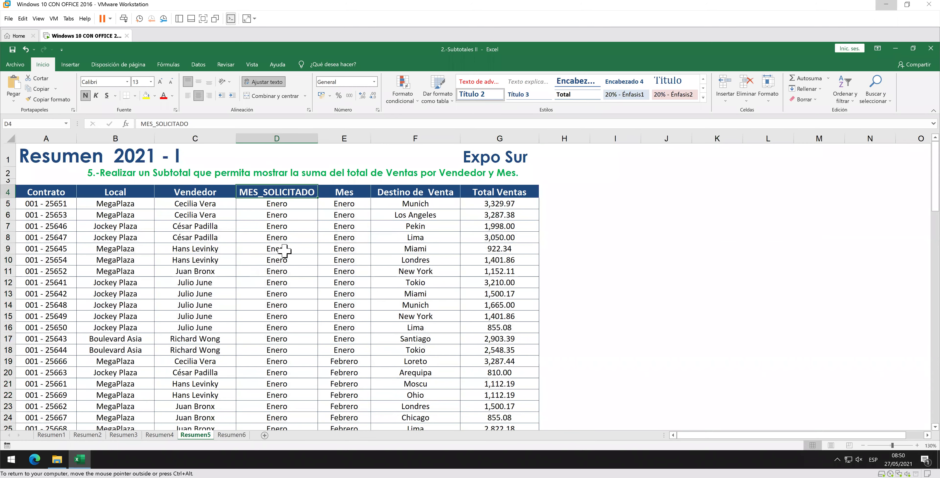
click(292, 204)
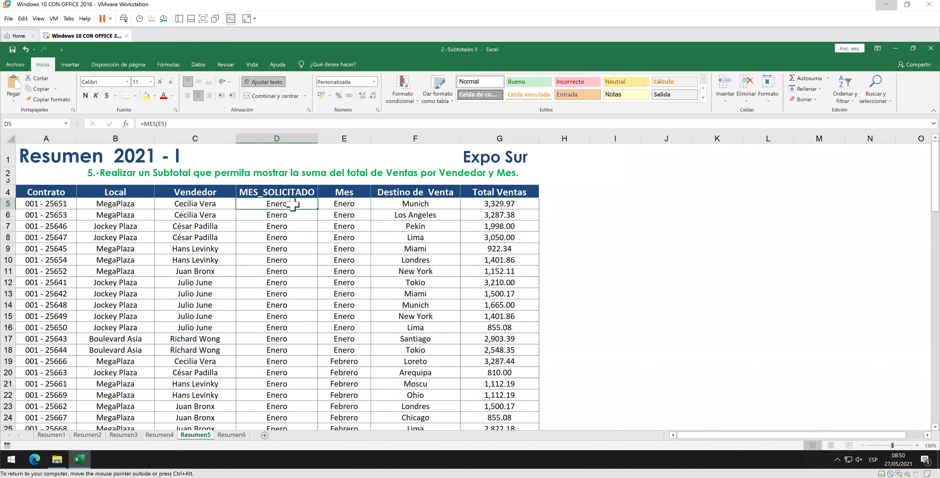
click(290, 215)
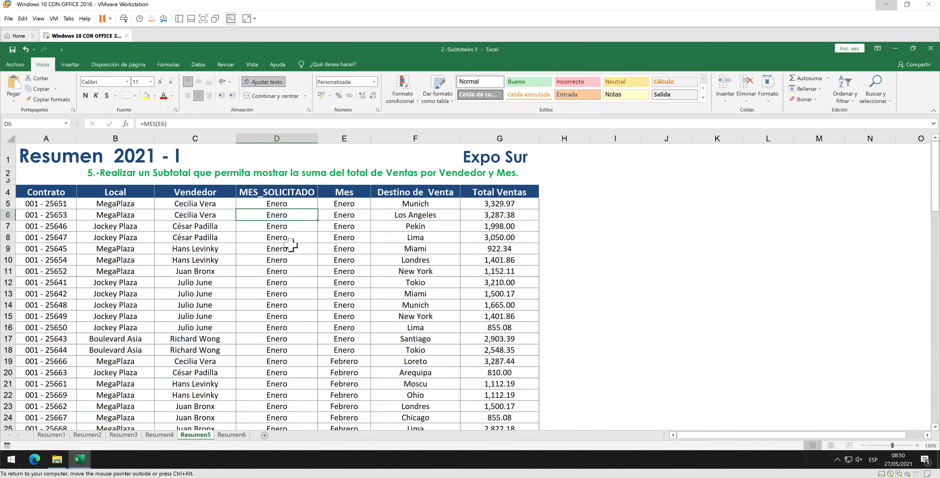
click(214, 205)
click(215, 219)
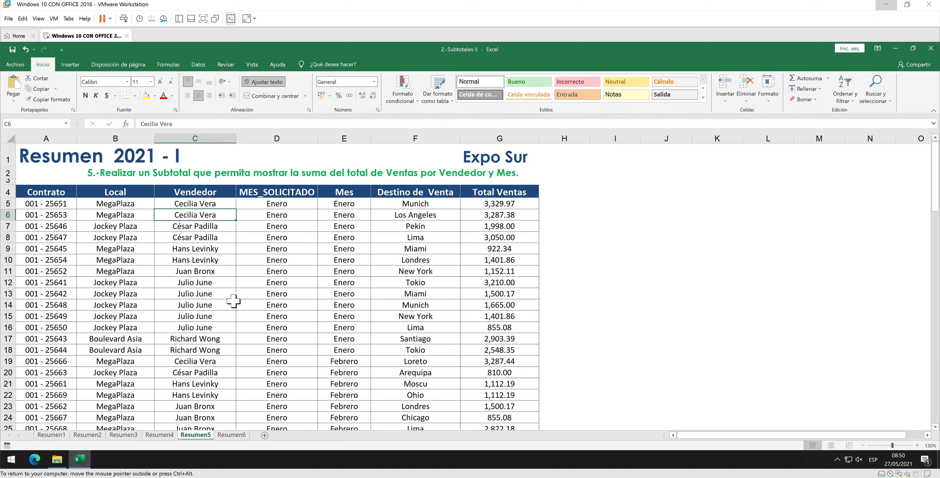
click(229, 362)
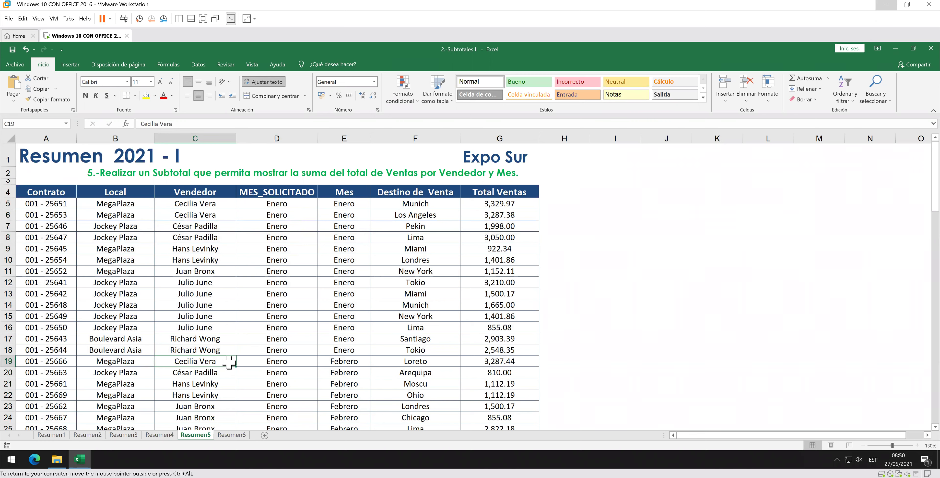
click(224, 373)
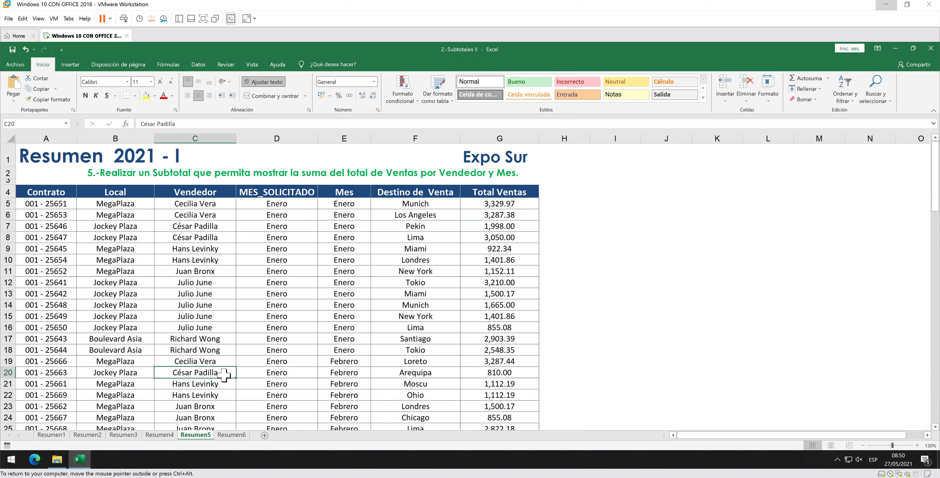
click(223, 237)
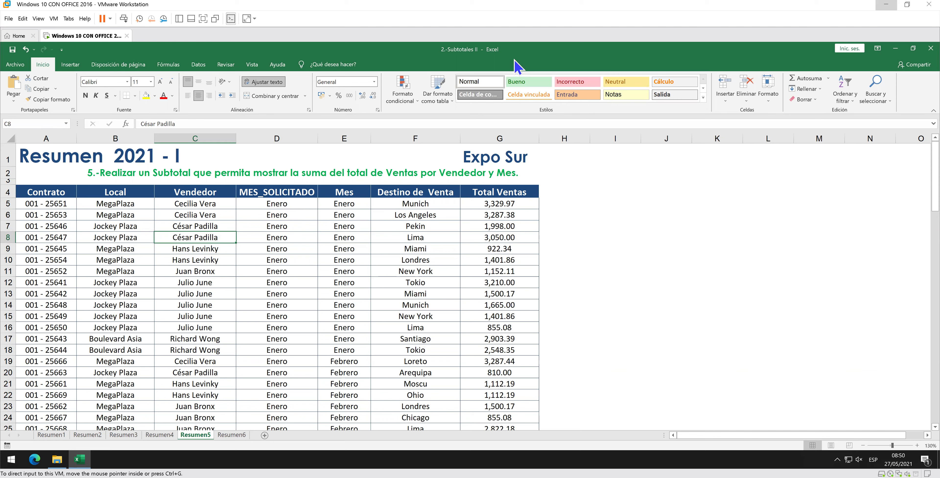
click(313, 204)
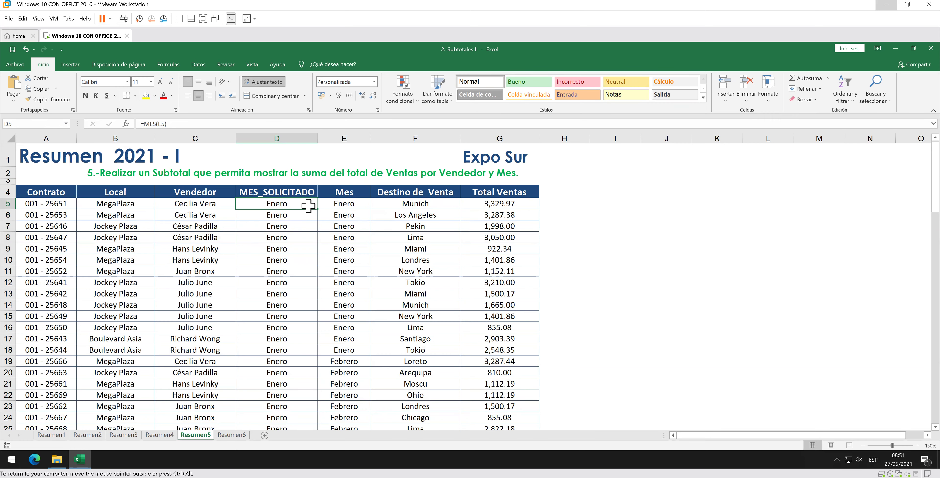
- Delete the month formulas from D5:D99 in the MES_SOLICITADO column
key(ctrl+shift+Down)
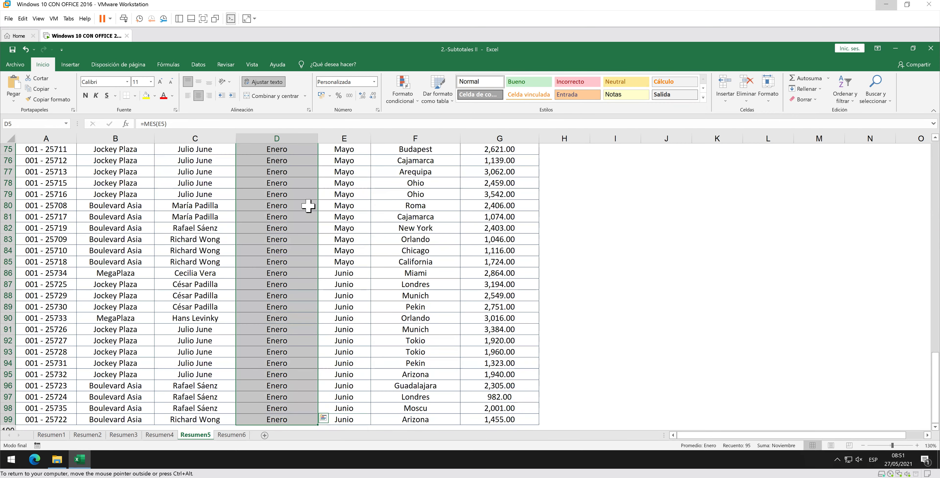
key(Delete)
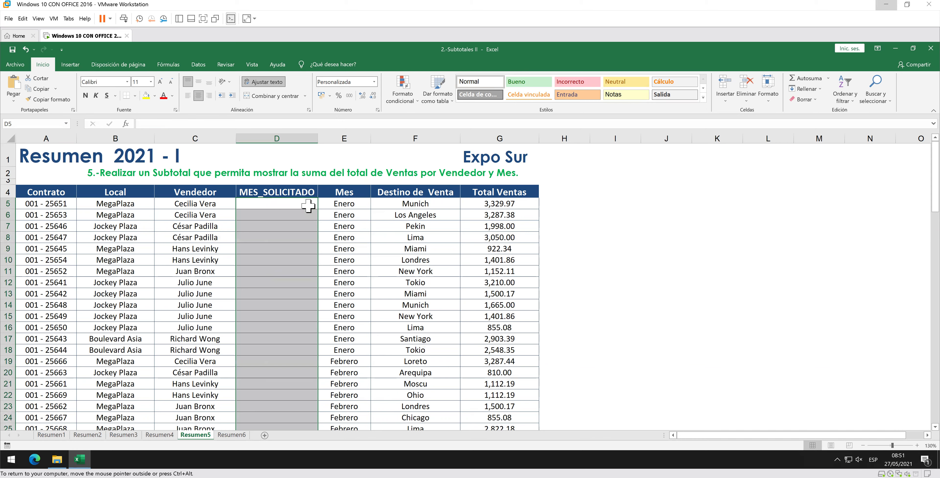
click(284, 193)
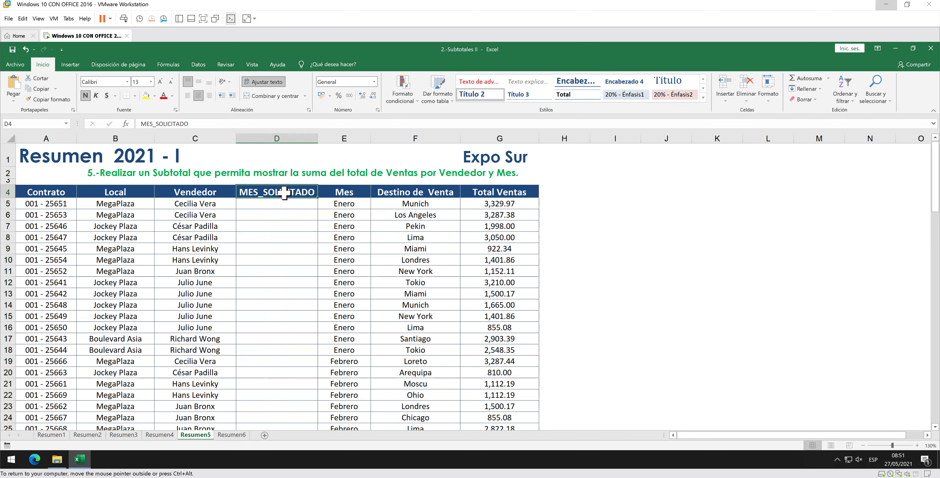
- Copy the Mes column dates from E5 down to E99
click(355, 202)
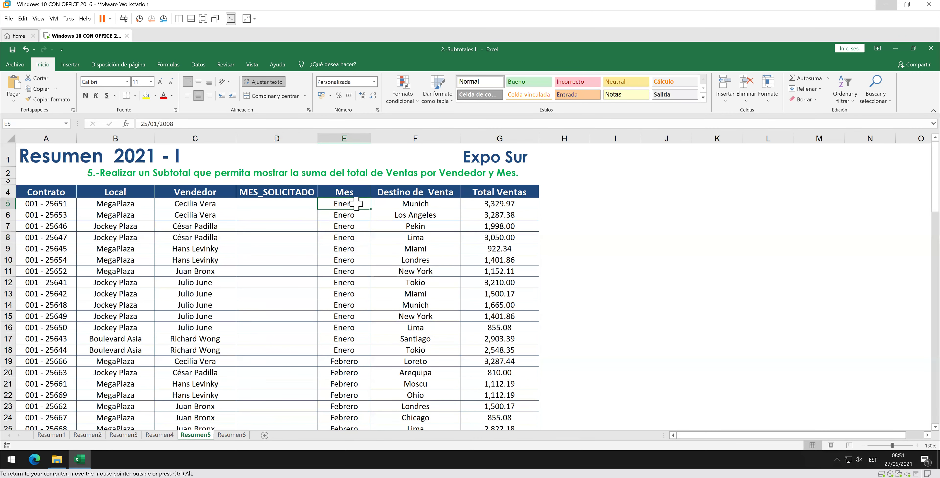
key(ctrl+shift+Down)
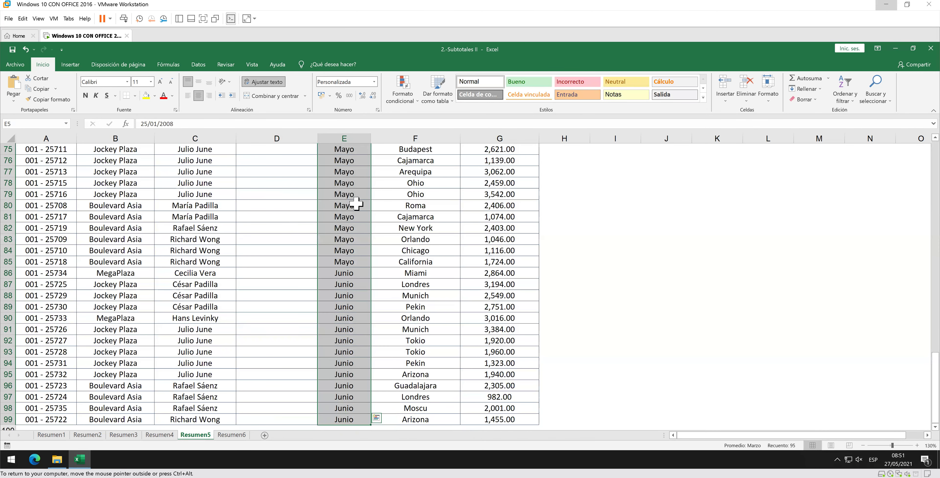
right_click(356, 204)
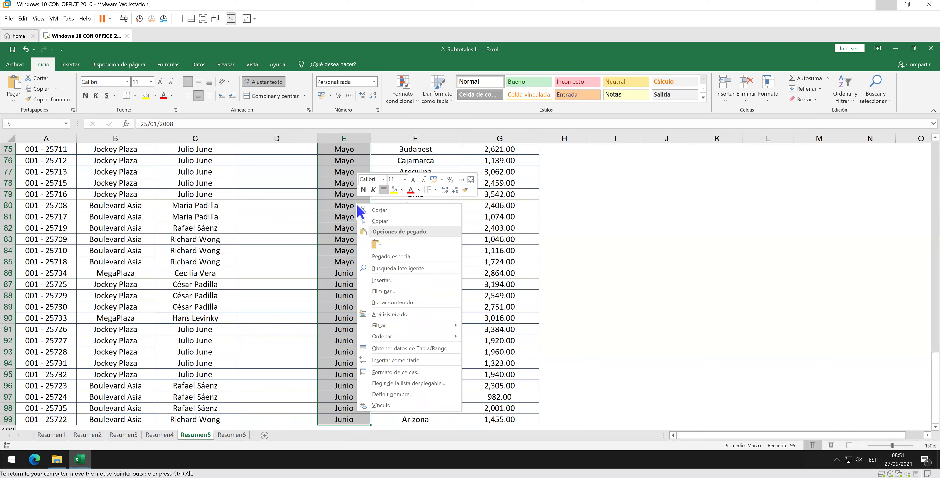
click(392, 220)
scroll(391, 220, up, 20)
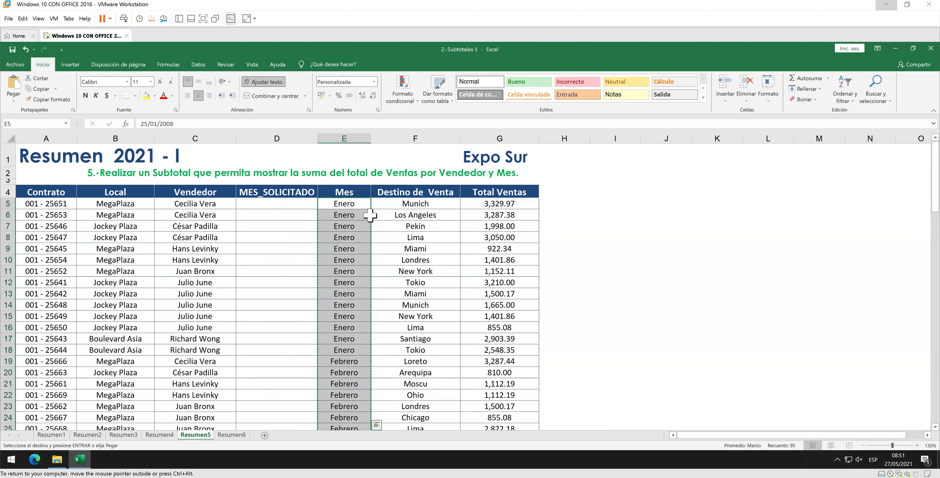
- Paste the copied dates into D5 using Pegado especial as Texto
click(293, 205)
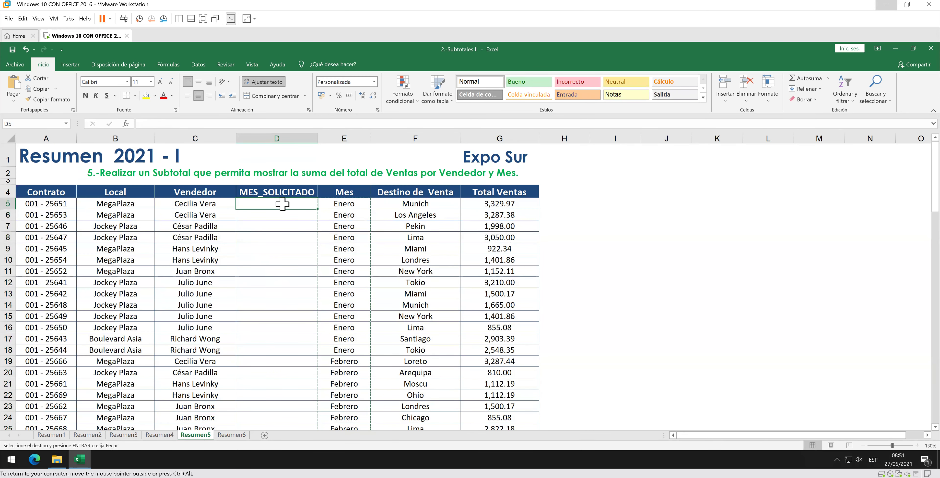
click(13, 98)
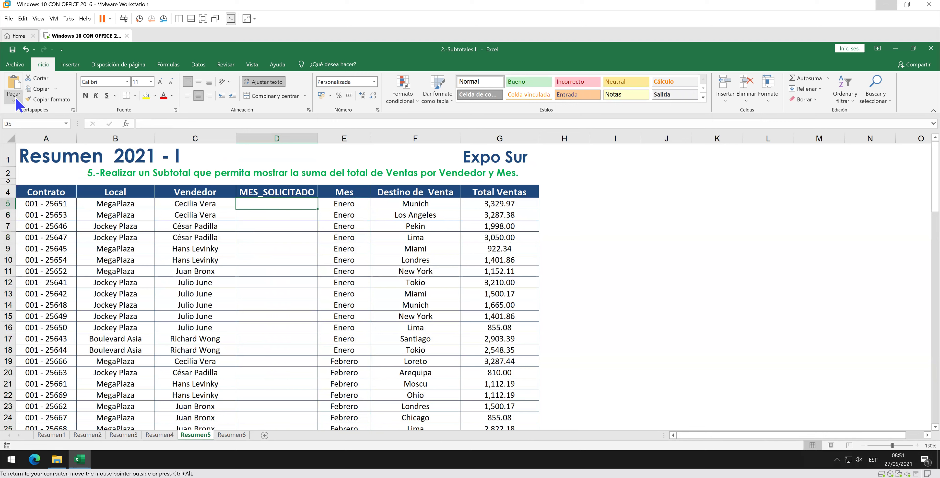
click(16, 99)
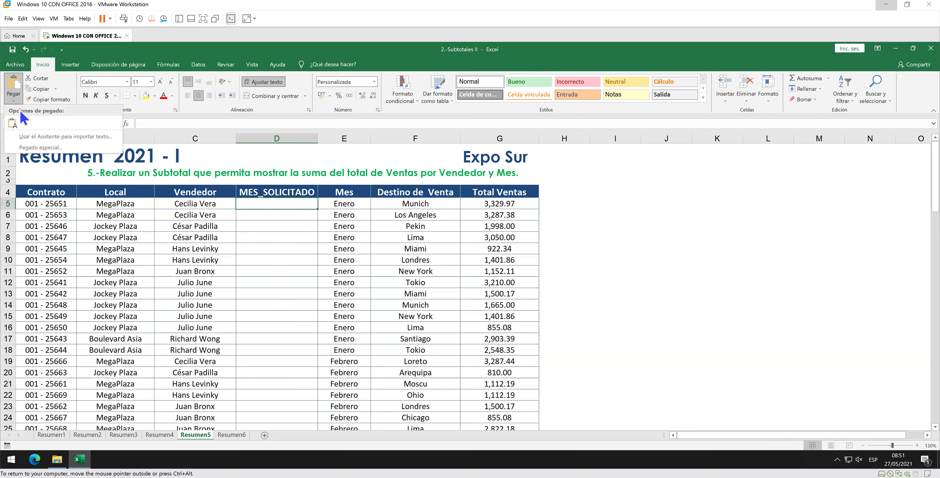
click(43, 148)
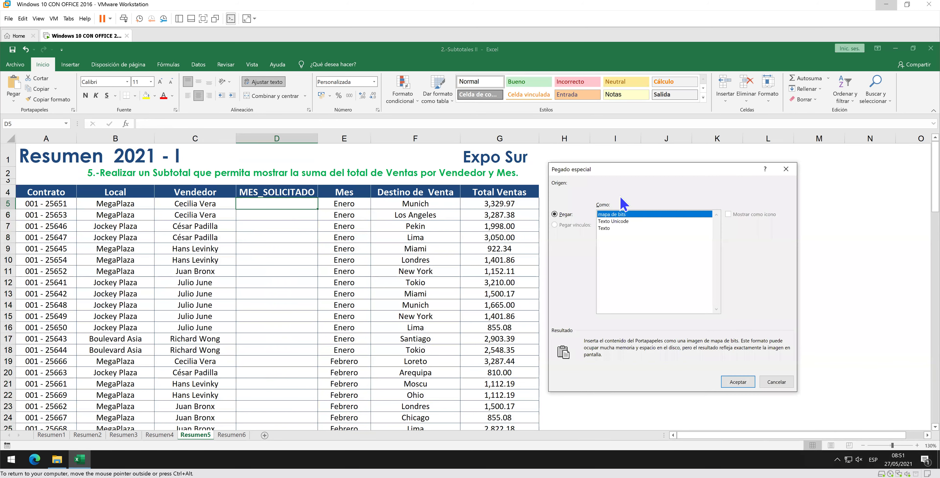
click(604, 221)
click(603, 228)
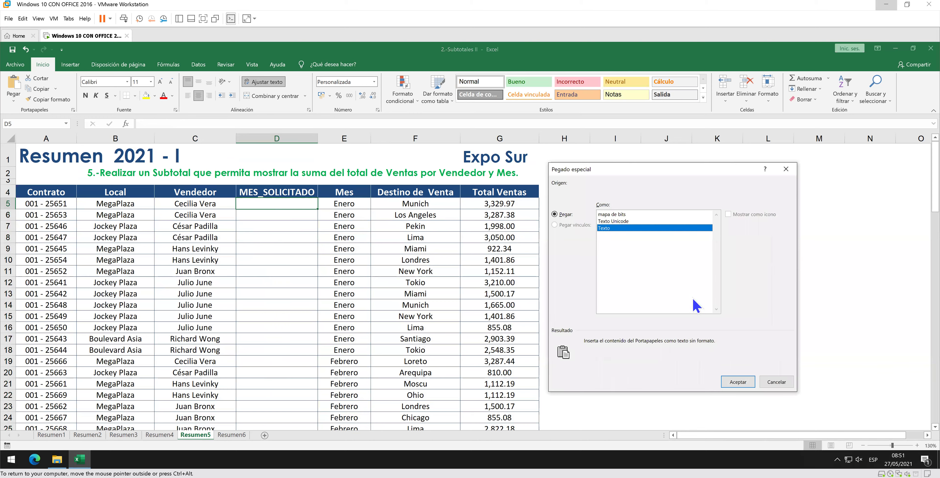
click(738, 381)
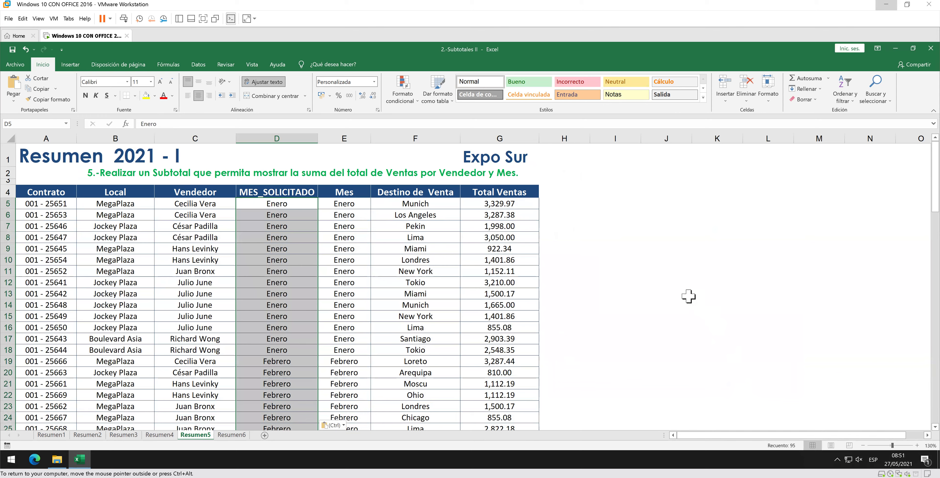
- Select the pasted D5:D99 text values and undo them
click(302, 208)
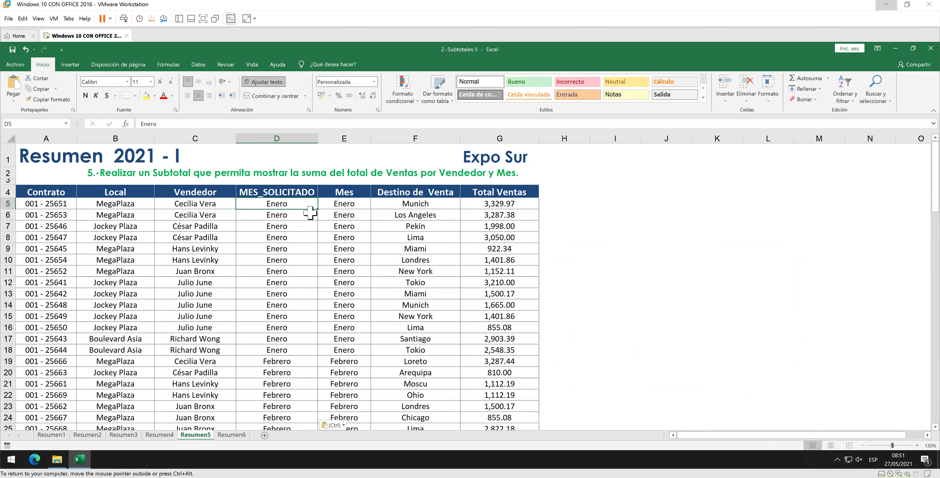
key(ctrl+shift+Down)
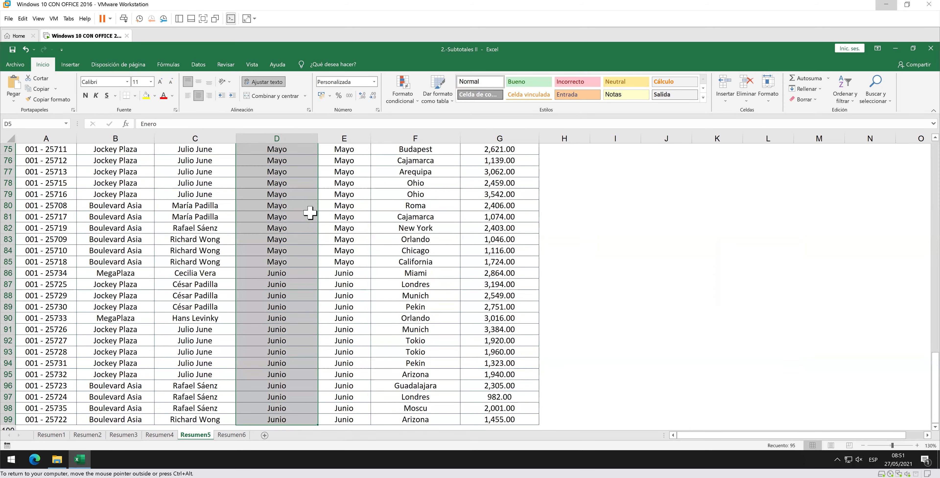
key(ctrl+z)
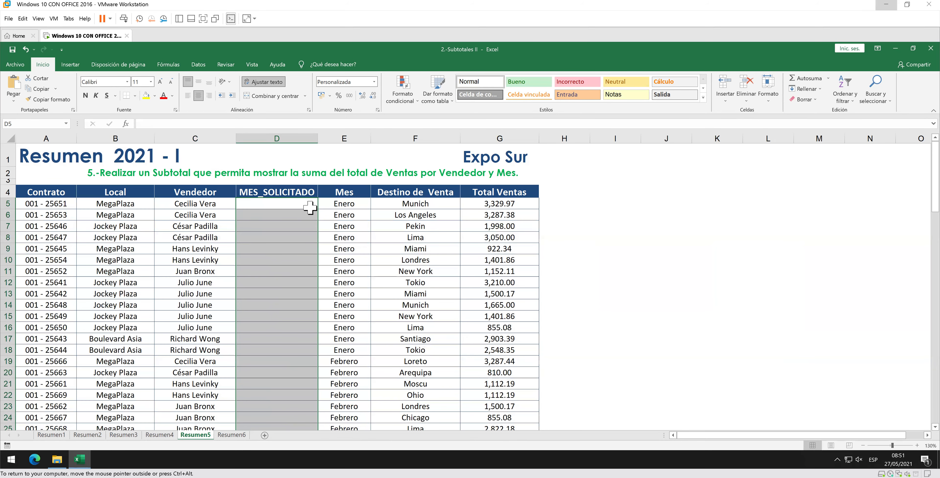
- Copy the Mes column dates from E5:E99
click(311, 203)
click(364, 204)
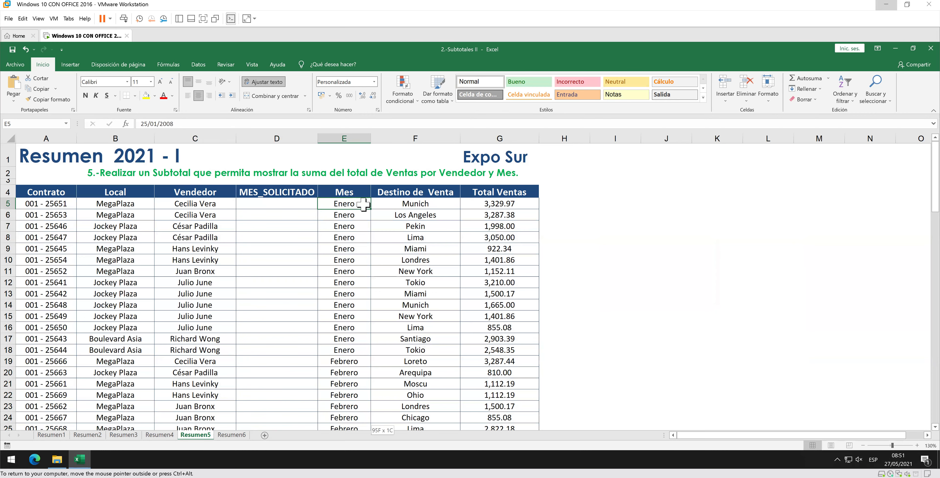
key(ctrl+shift+Down)
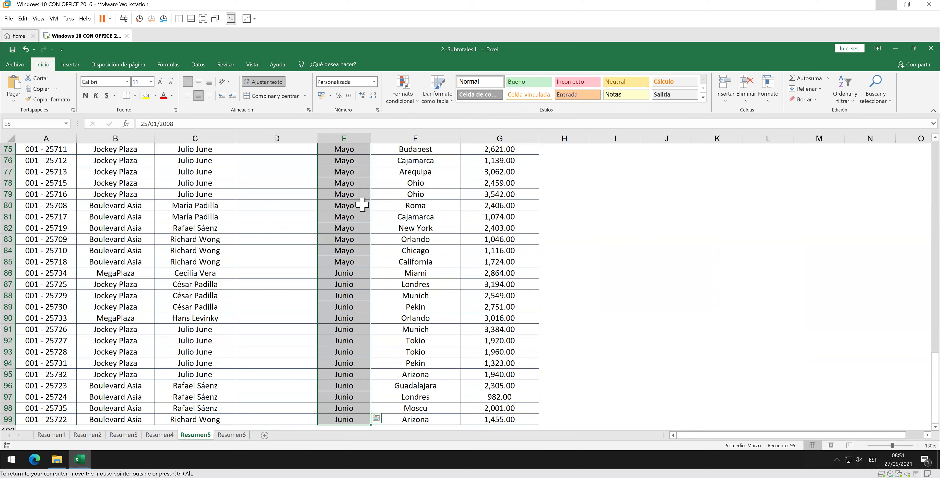
right_click(365, 205)
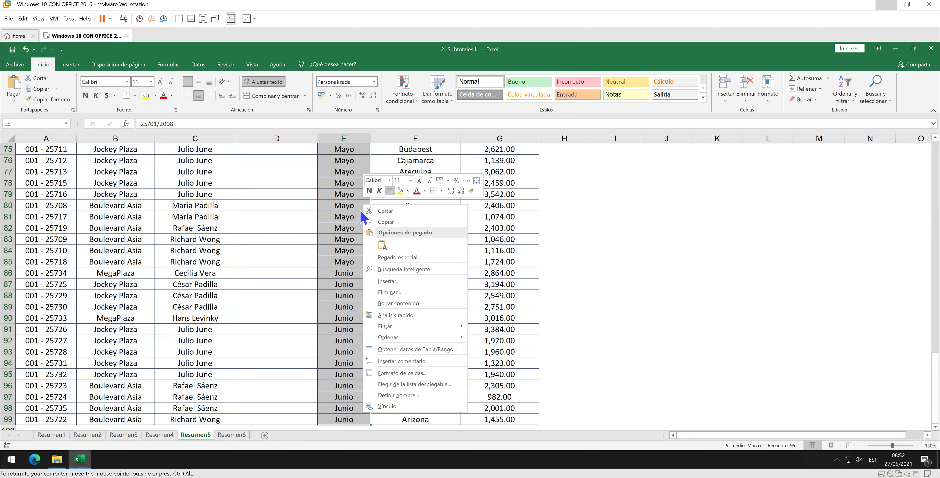
click(391, 223)
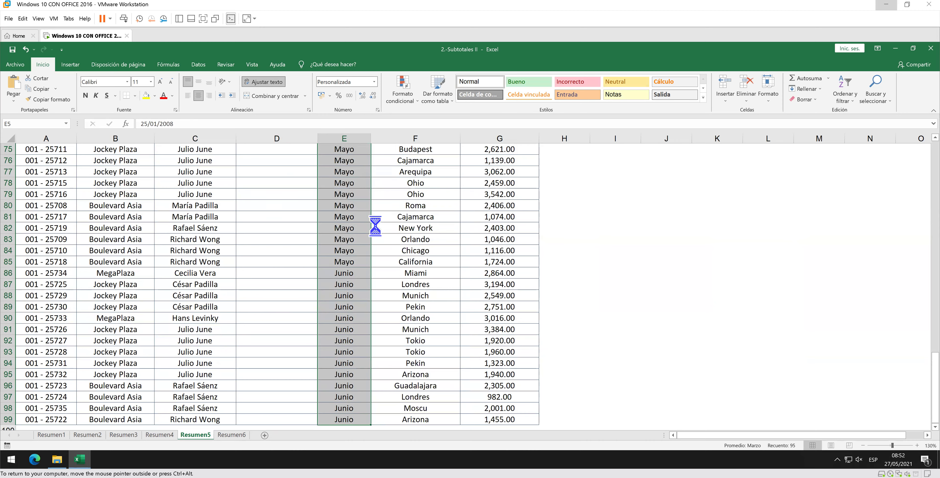
scroll(345, 248, up, 20)
- Paste them into D5 as Valores only, then end copy mode
click(296, 204)
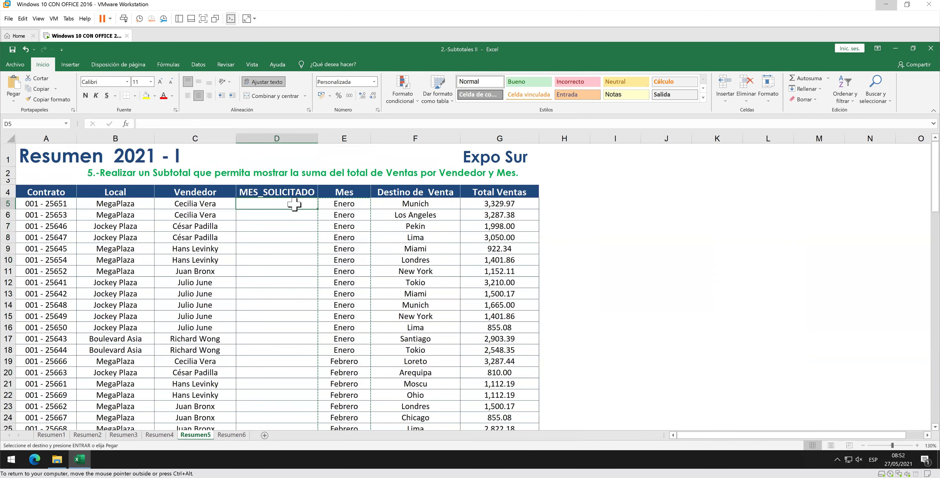
click(13, 101)
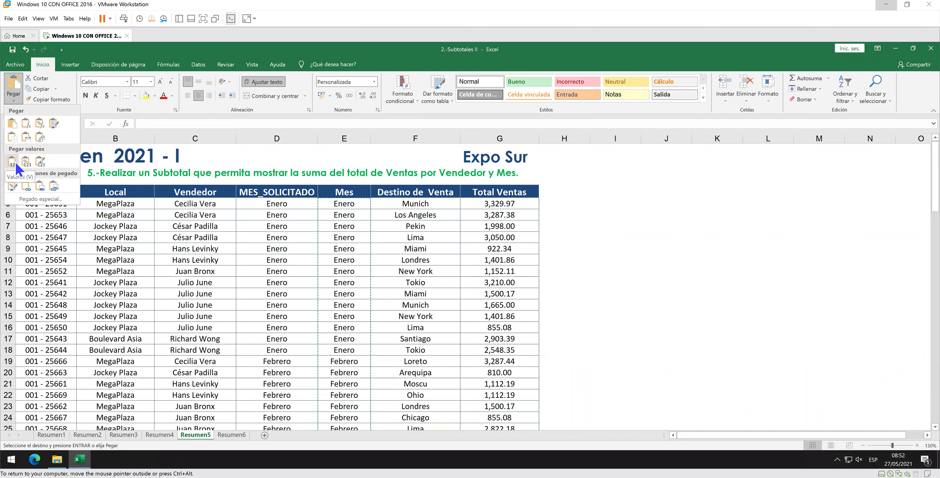
click(16, 169)
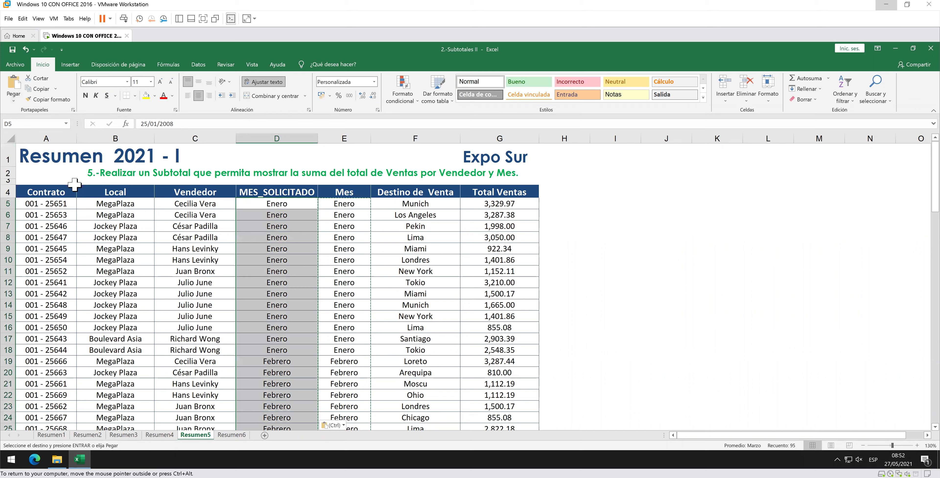
click(301, 206)
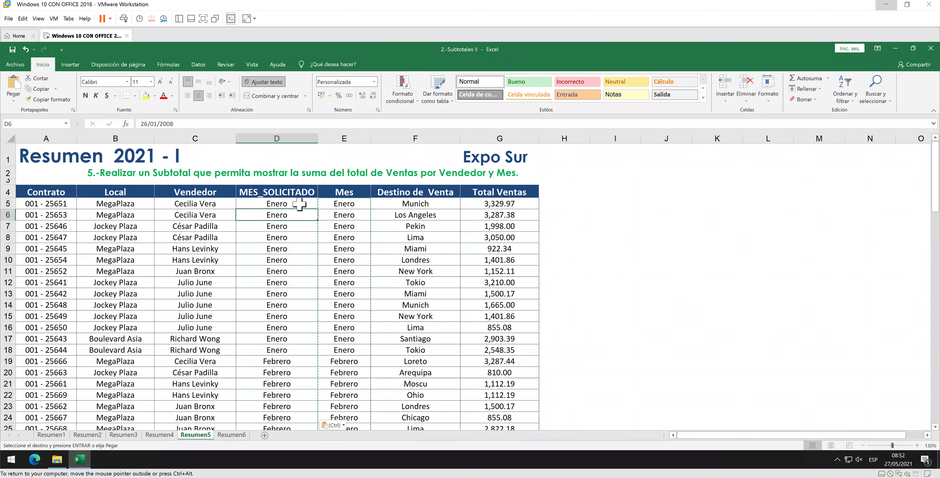
key(Escape)
- Check the pasted dates in D5–D8, then copy D5:D99
click(288, 219)
click(286, 227)
click(284, 233)
click(286, 206)
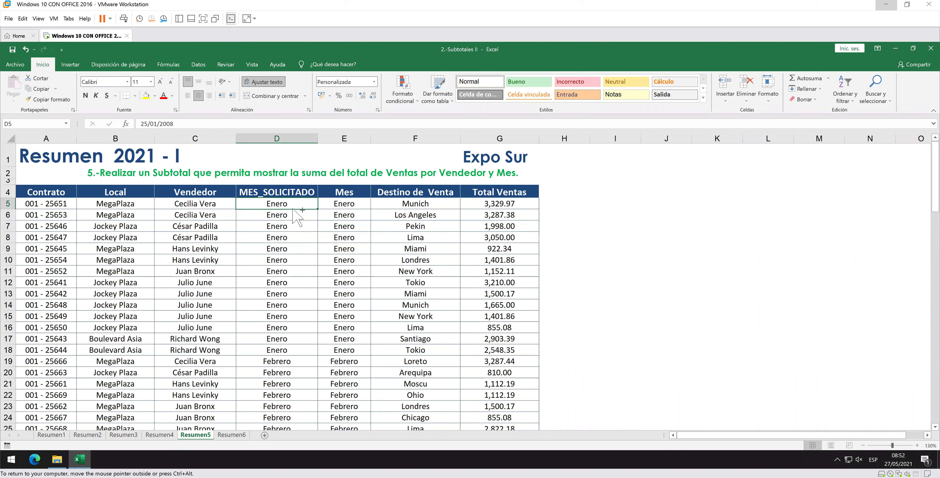
key(ctrl+shift+Down)
key(ctrl+c)
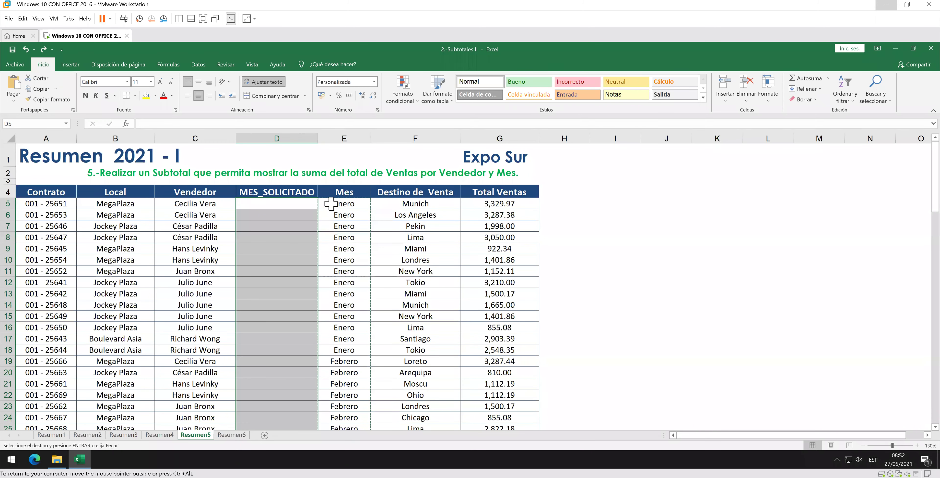
right_click(330, 203)
click(352, 219)
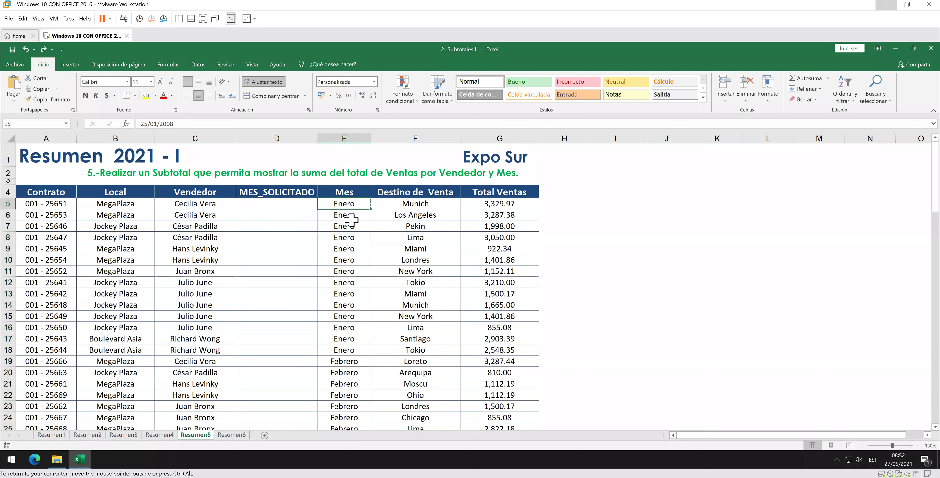
click(280, 203)
right_click(281, 204)
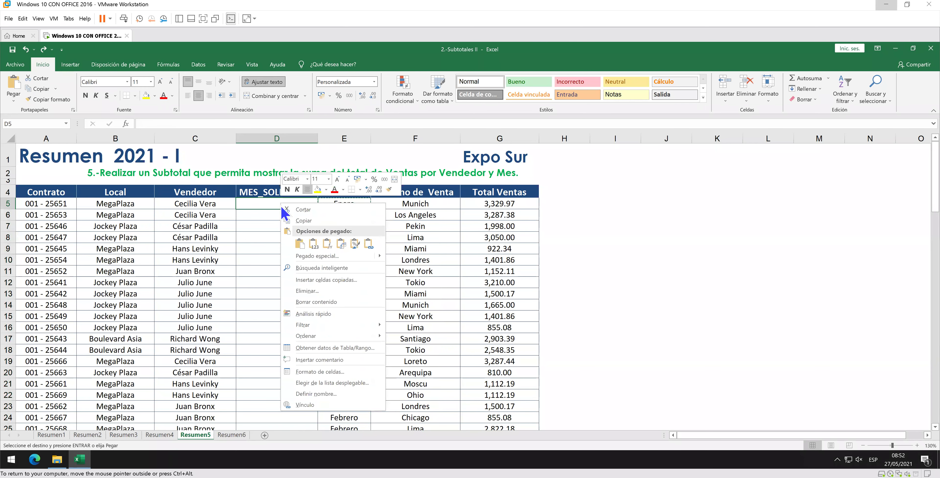
click(300, 243)
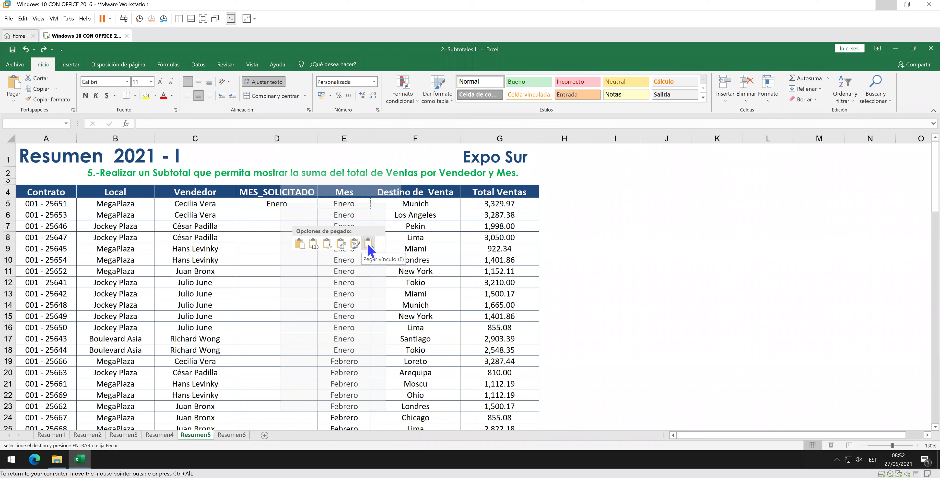
click(314, 243)
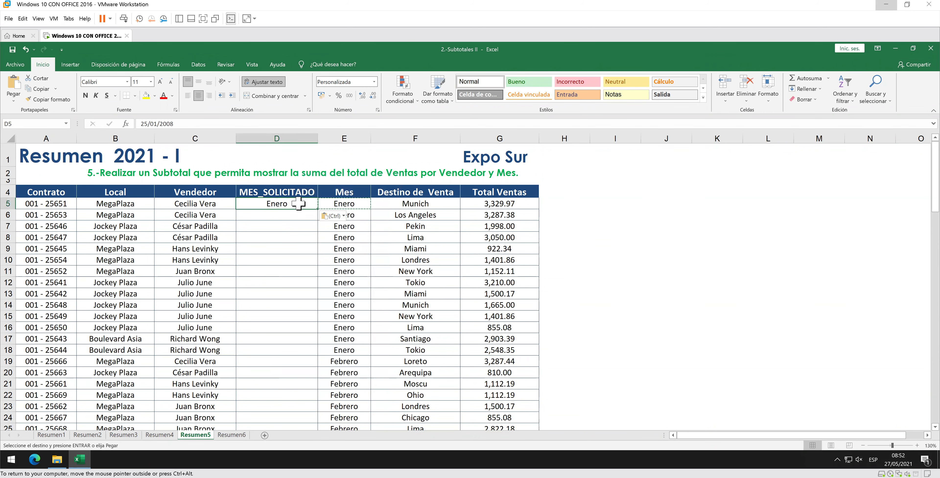
key(Escape)
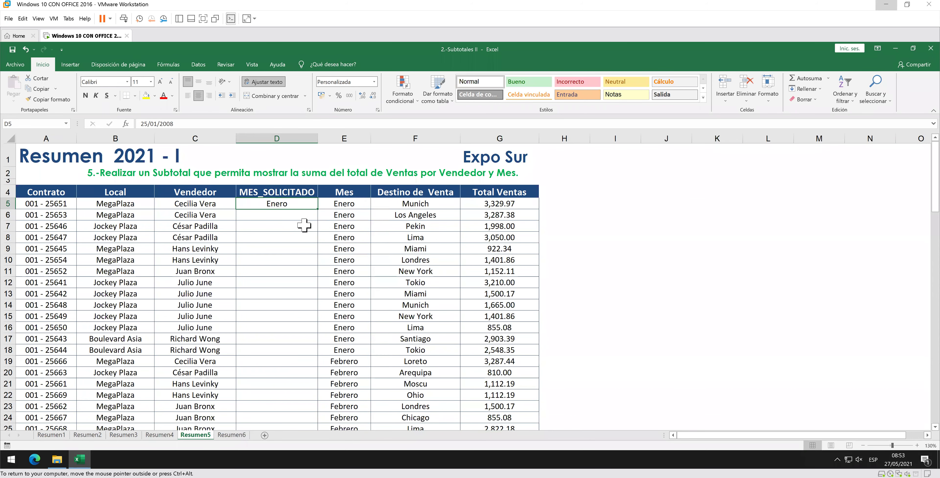
key(Delete)
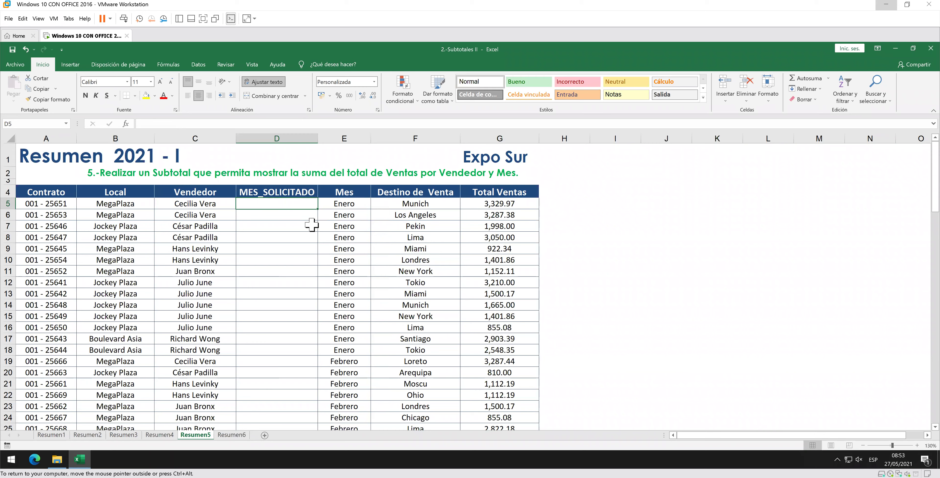
click(359, 201)
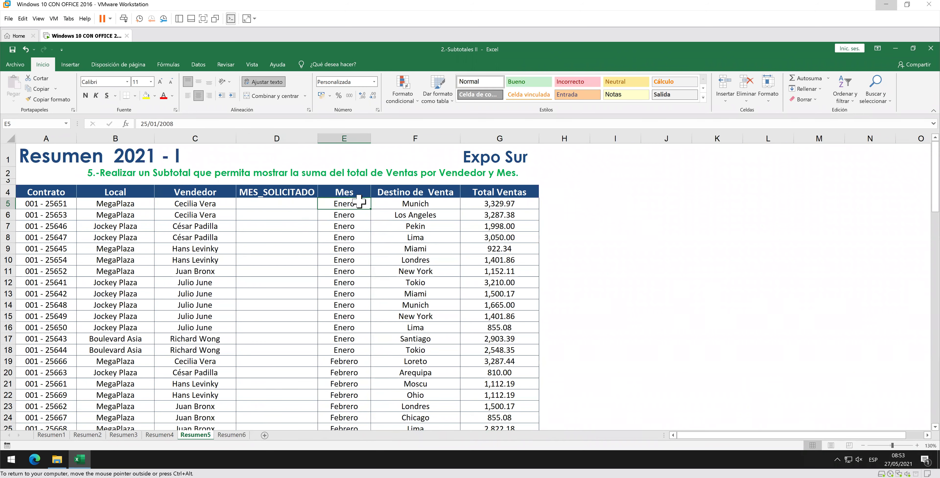
key(ctrl+shift+Down)
right_click(359, 202)
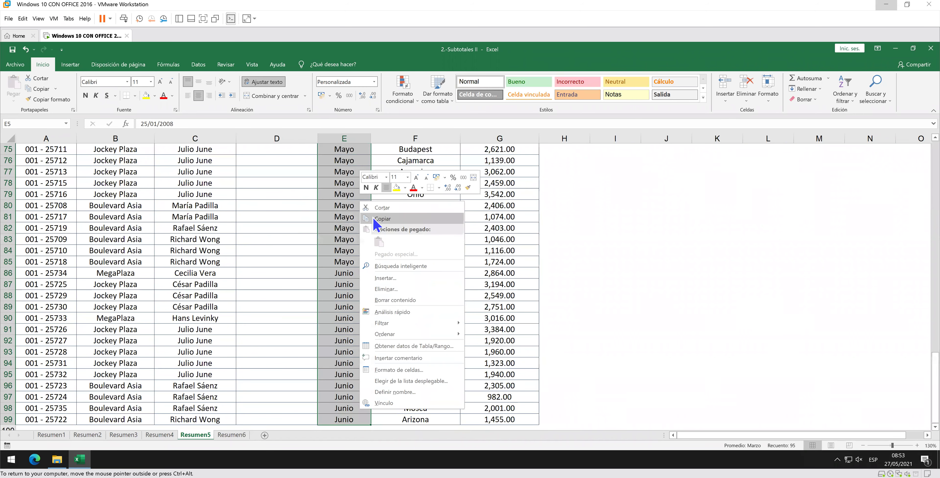
click(387, 221)
scroll(329, 215, up, 20)
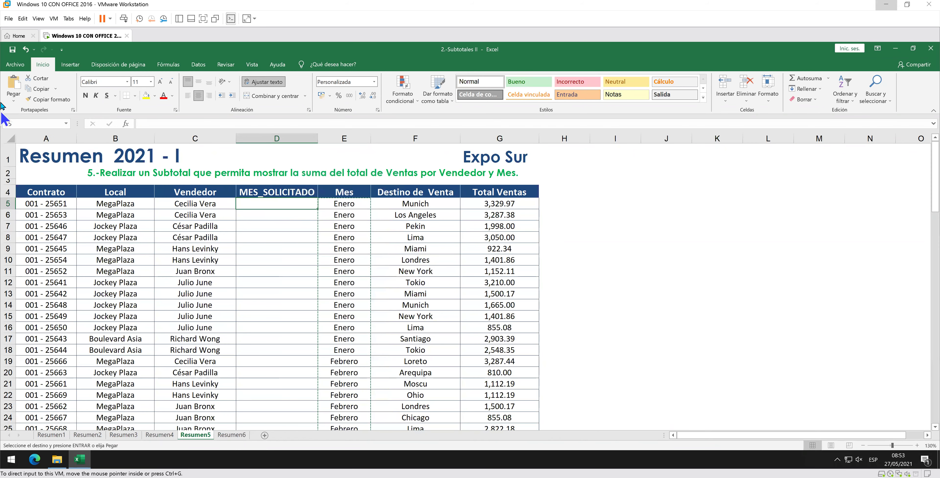
click(13, 99)
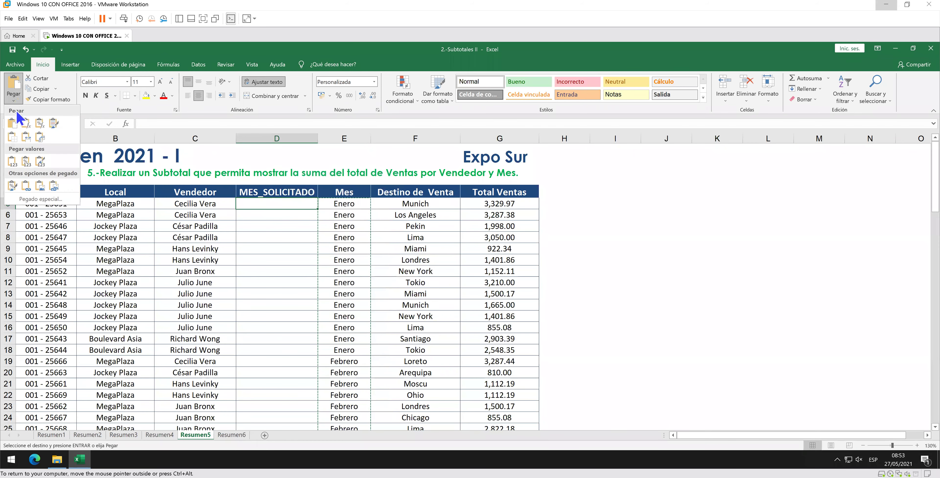
click(52, 199)
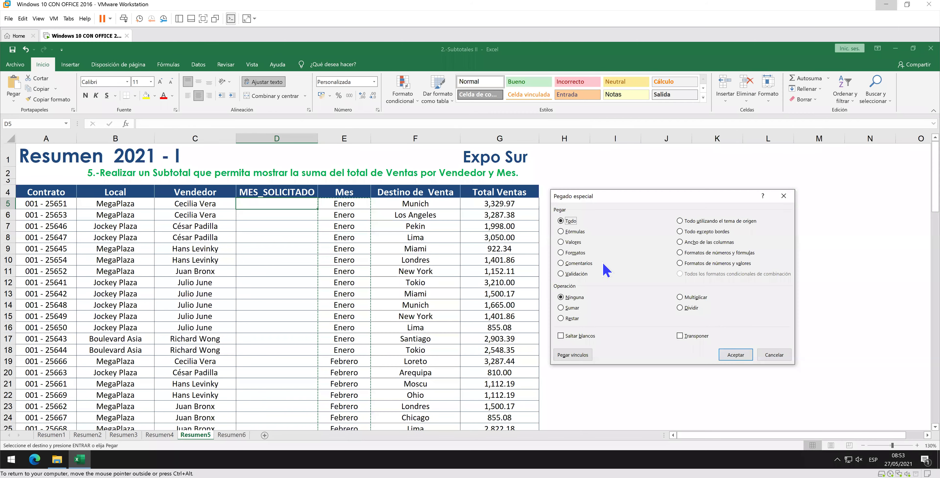
click(581, 242)
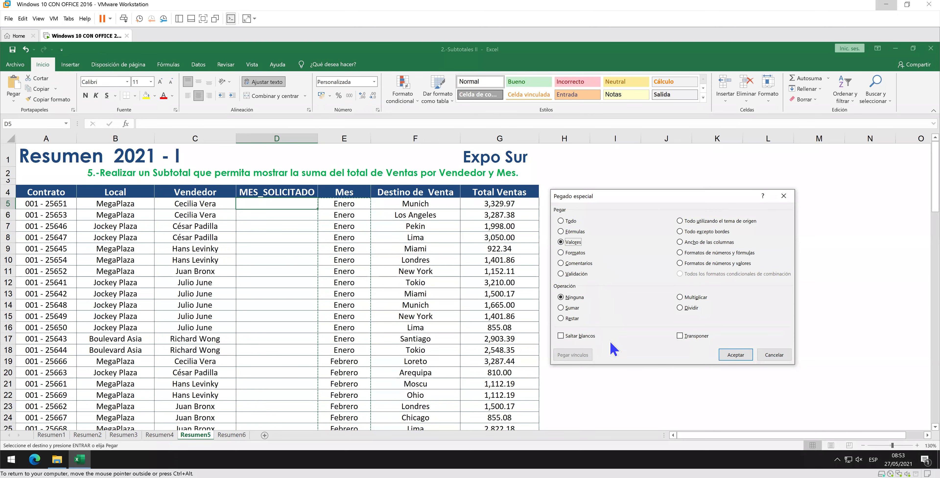
click(722, 355)
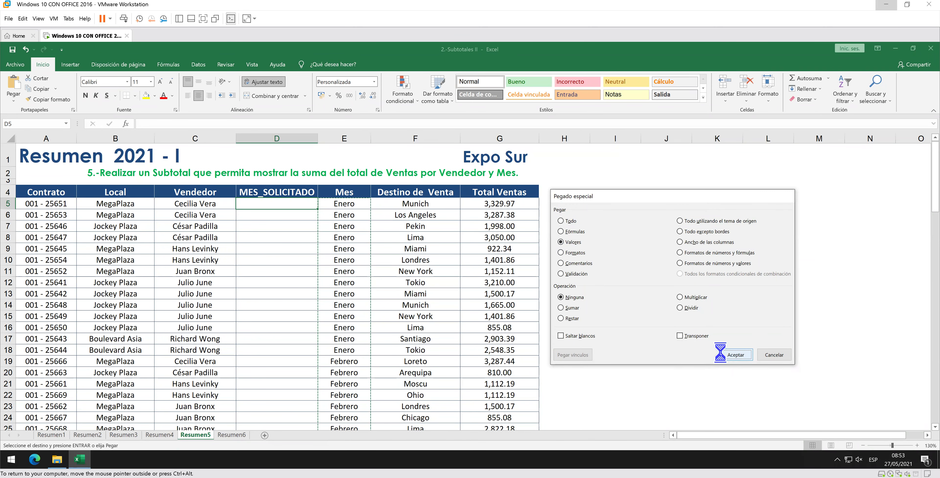
key(Escape)
click(316, 207)
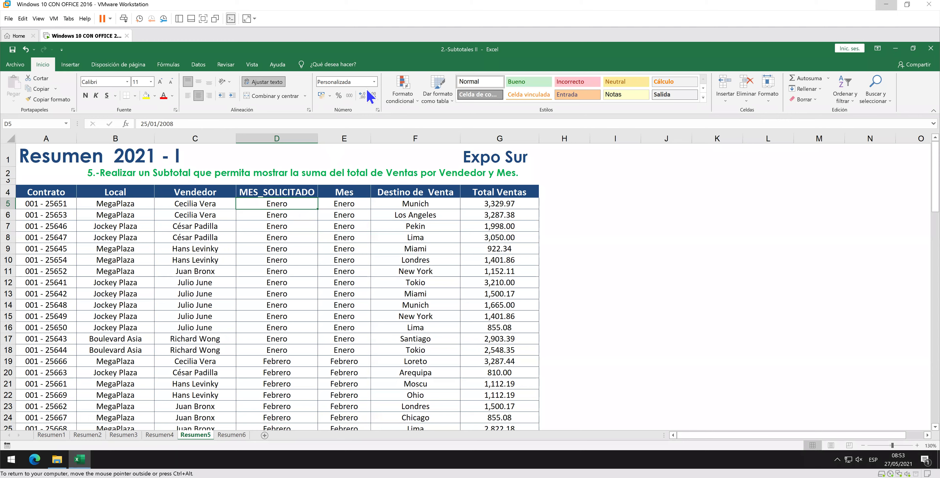
click(375, 81)
click(371, 96)
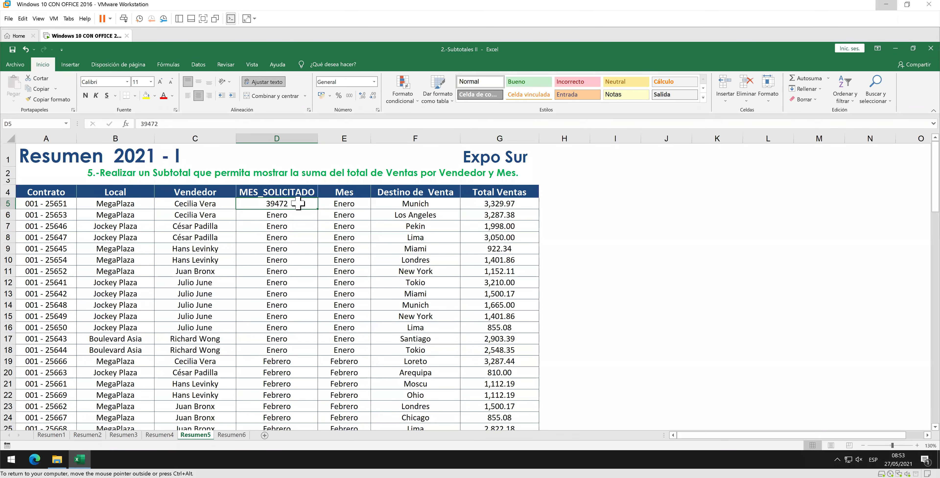
key(ctrl+shift+Down)
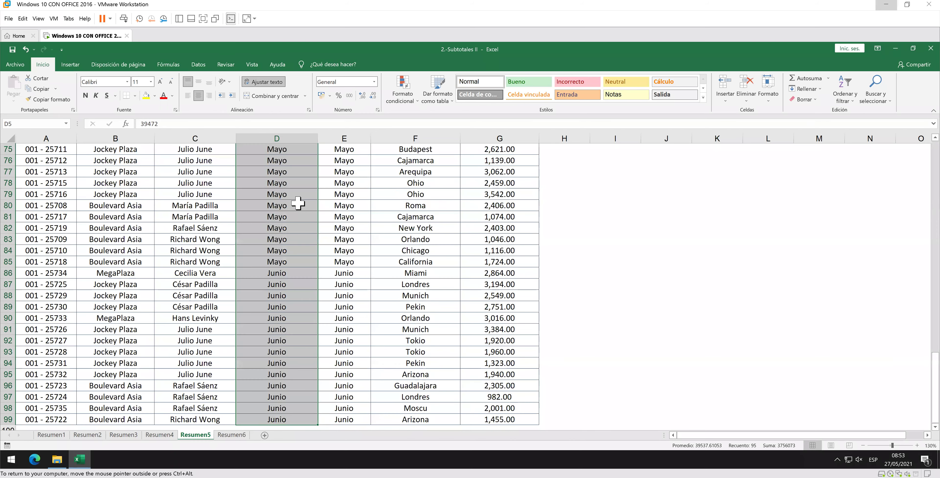
key(Delete)
key(ctrl+BackSpace)
click(328, 204)
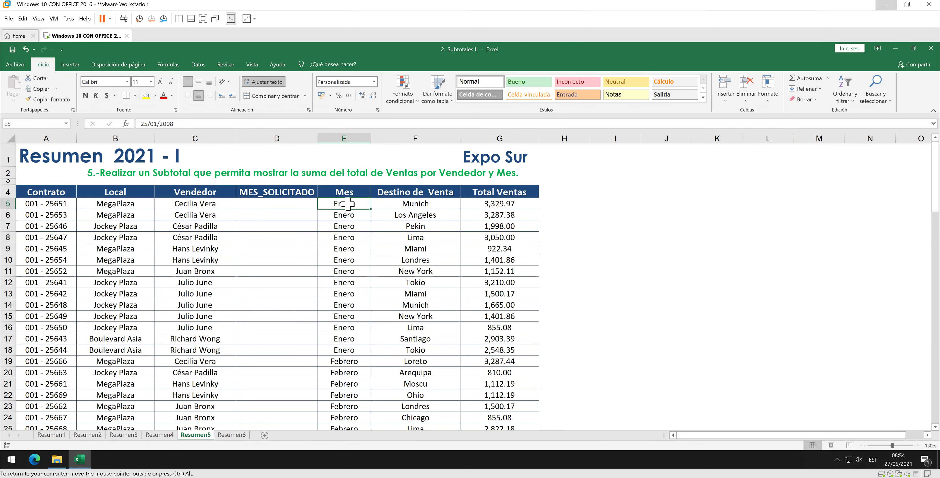
key(ctrl+shift+Down)
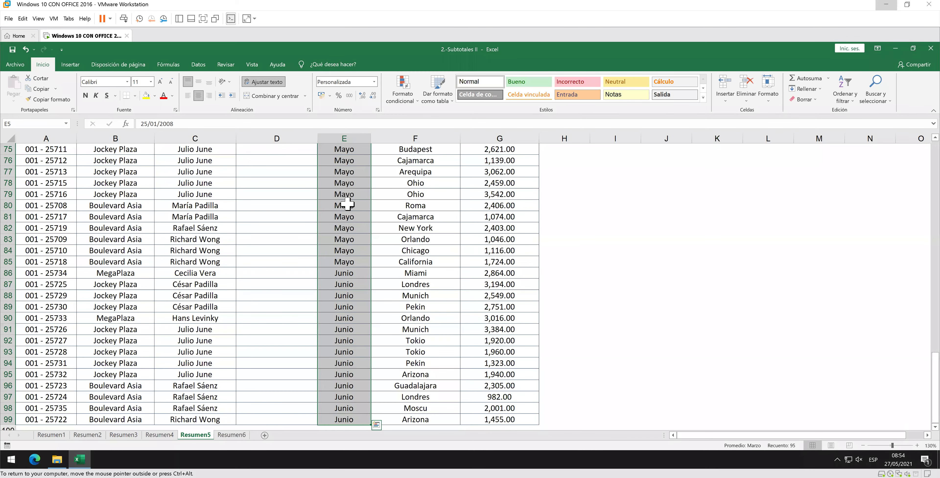
key(ctrl+c)
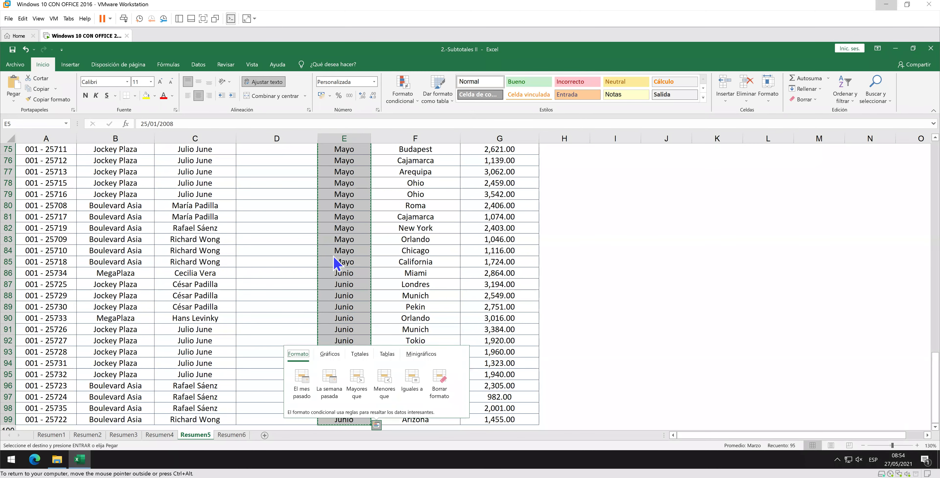
scroll(333, 255, up, 3)
scroll(332, 256, up, 5)
scroll(321, 252, up, 4)
scroll(310, 244, up, 1)
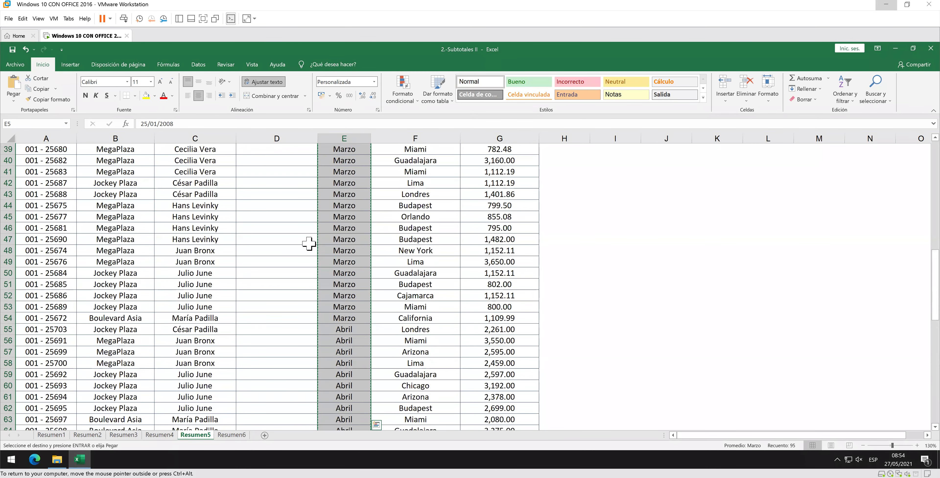
scroll(308, 244, up, 6)
scroll(300, 244, up, 6)
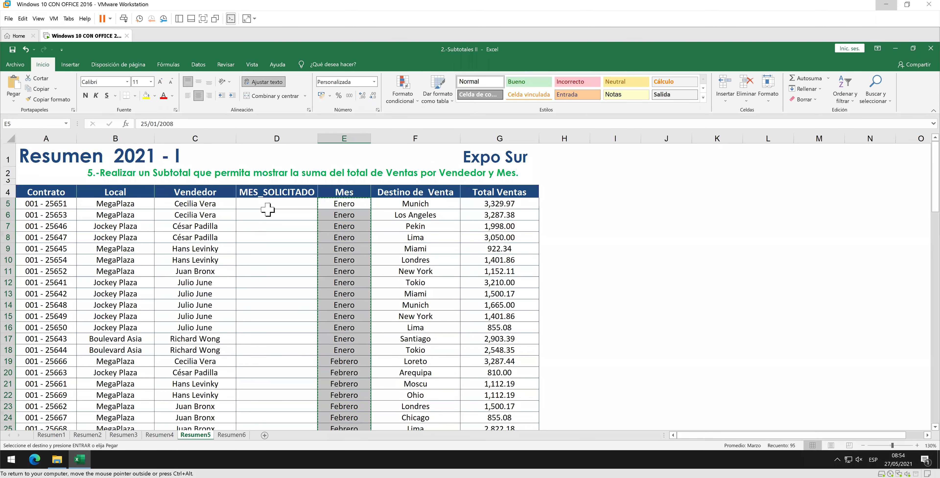
right_click(260, 203)
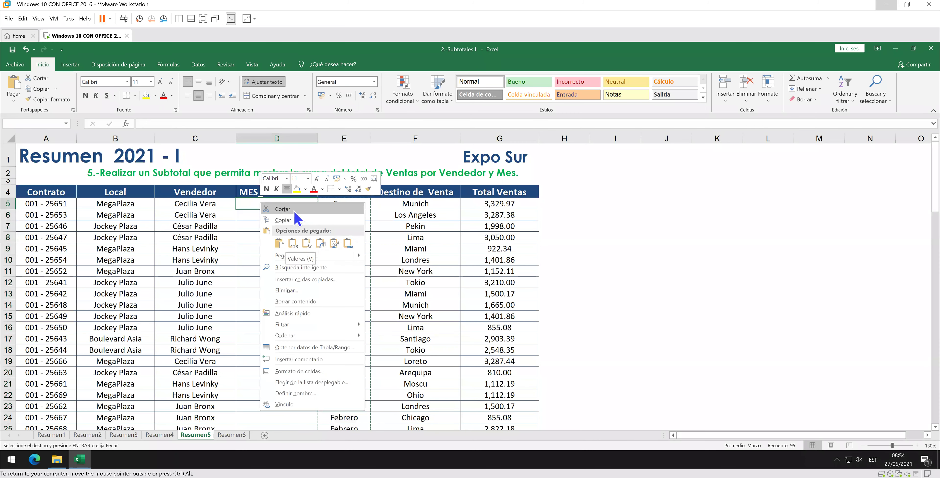
mouse_move(323, 250)
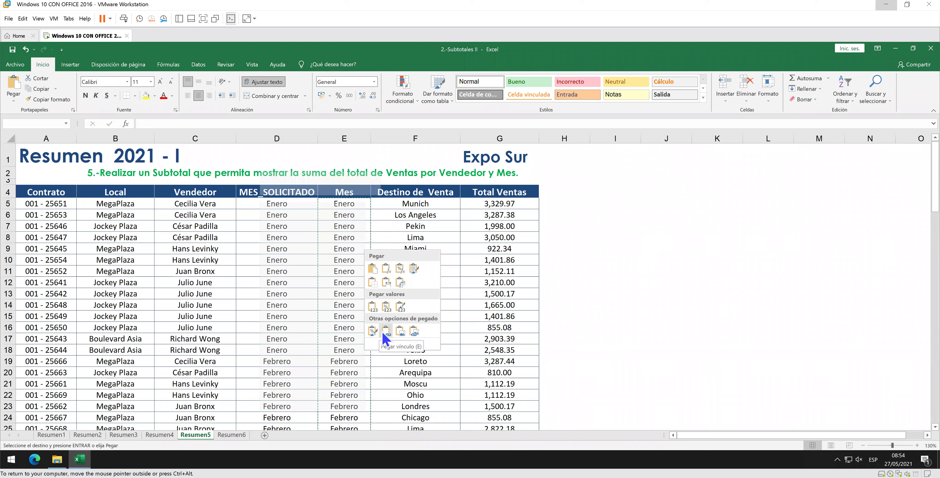
click(400, 331)
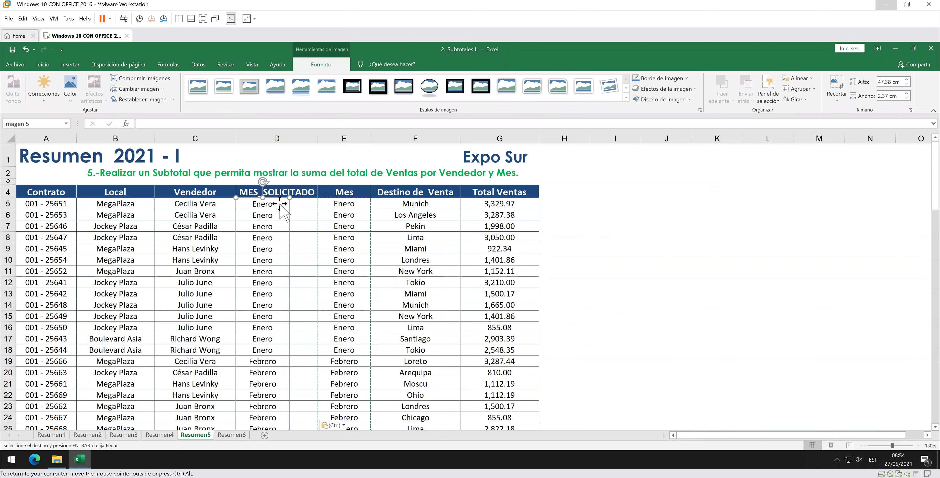
key(Delete)
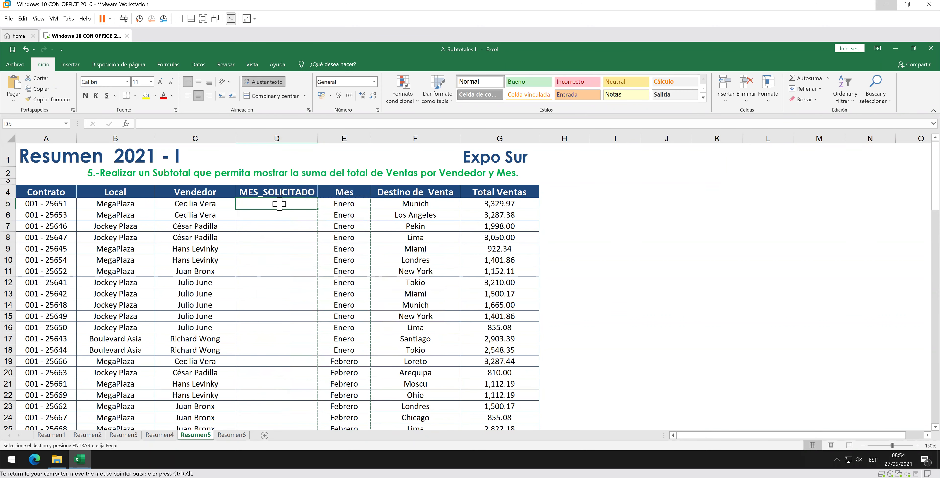
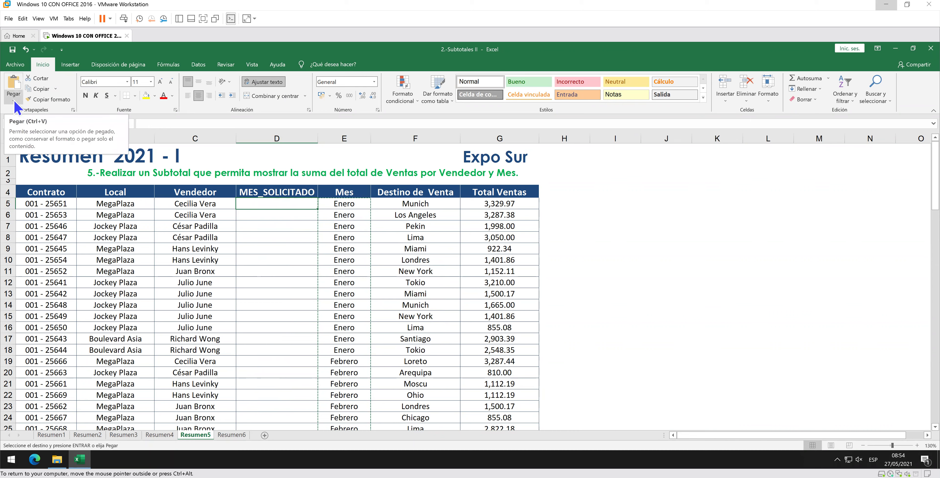
- Paste the copied months into column D from D5 with Paste Special 'Todo utilizando el tema de origen'
click(14, 101)
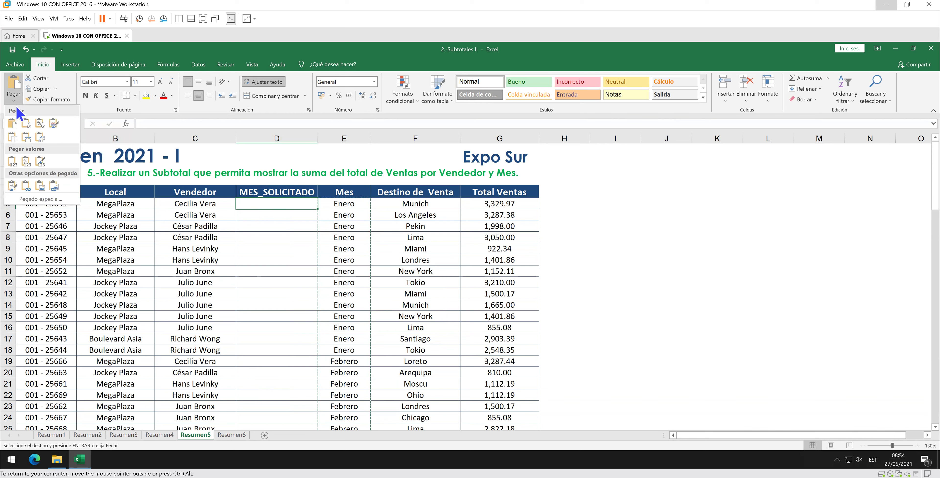
click(51, 209)
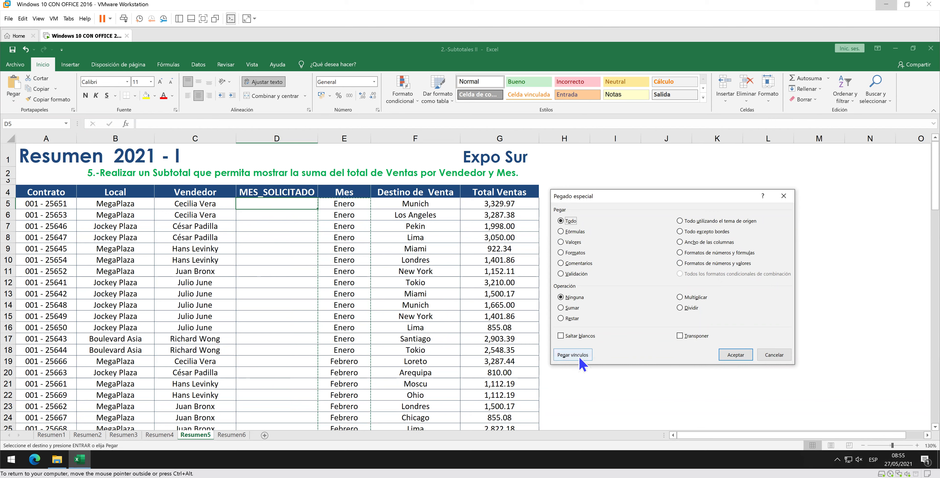
click(714, 221)
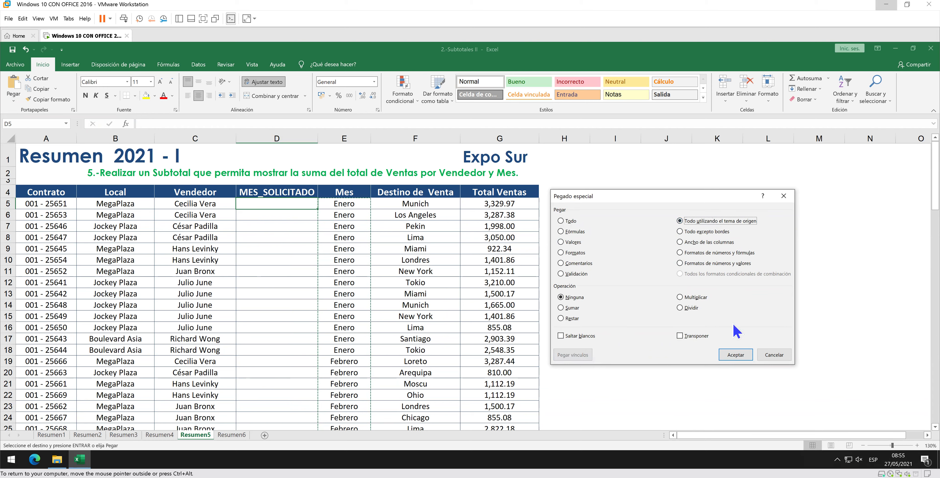
click(736, 354)
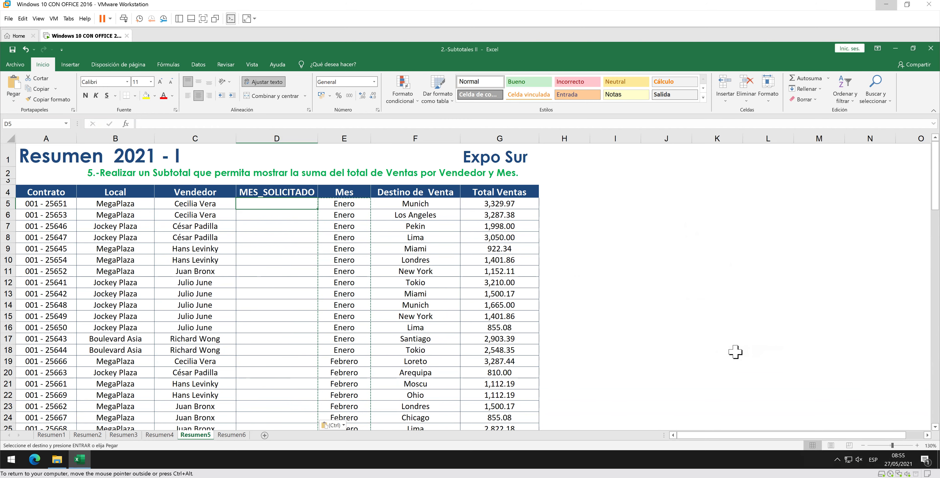
click(424, 224)
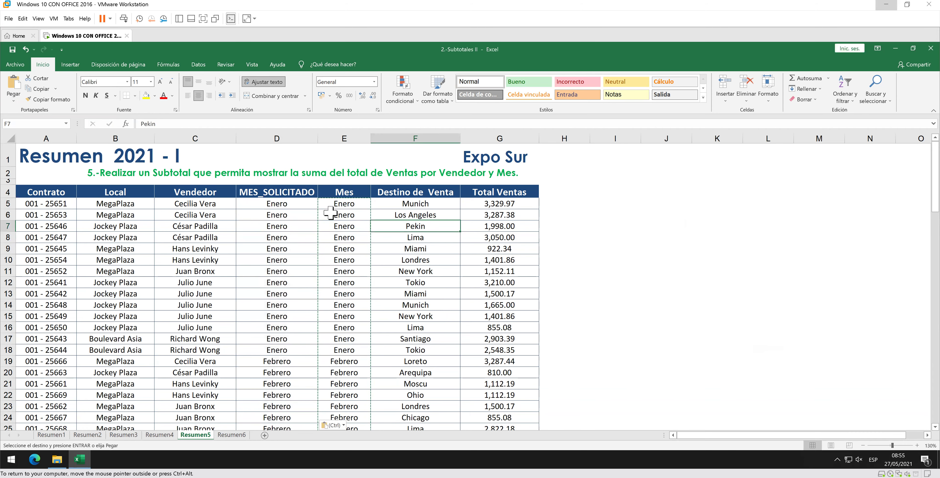
- Clear cell D5 and select column D from D5 down to the last row
click(305, 203)
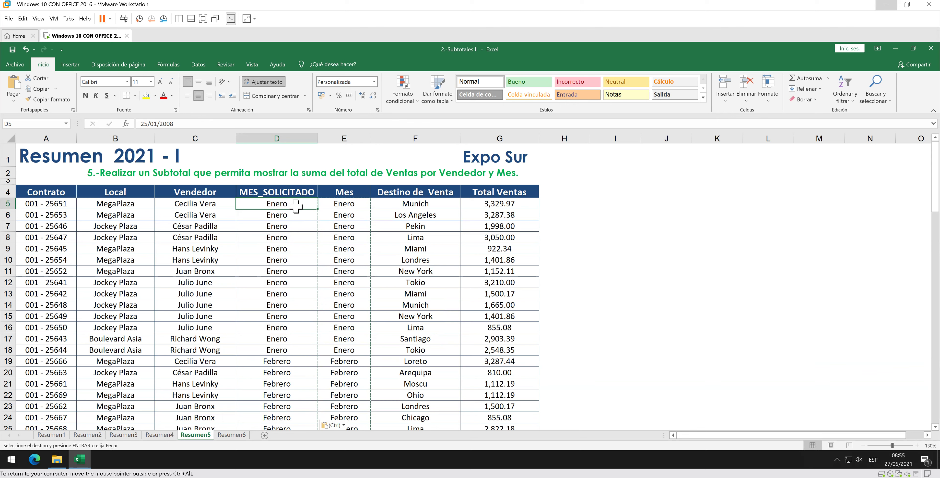
key(Delete)
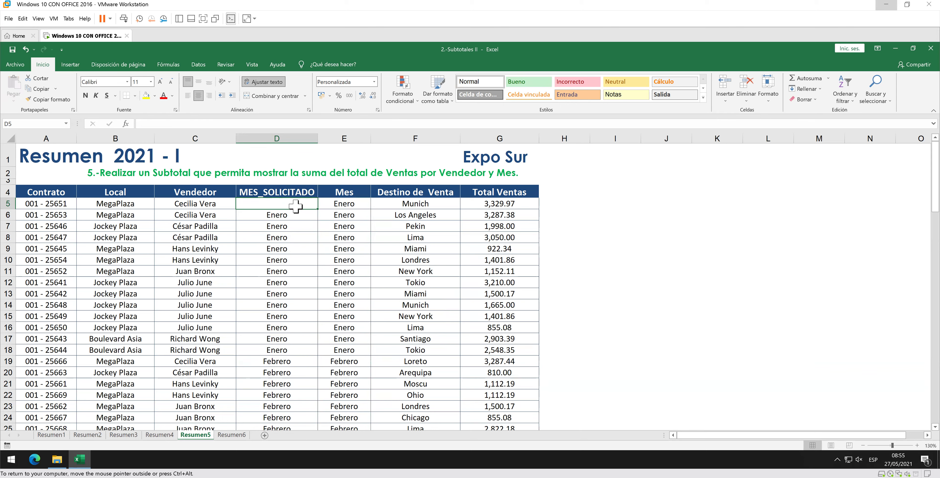
key(shift+Down)
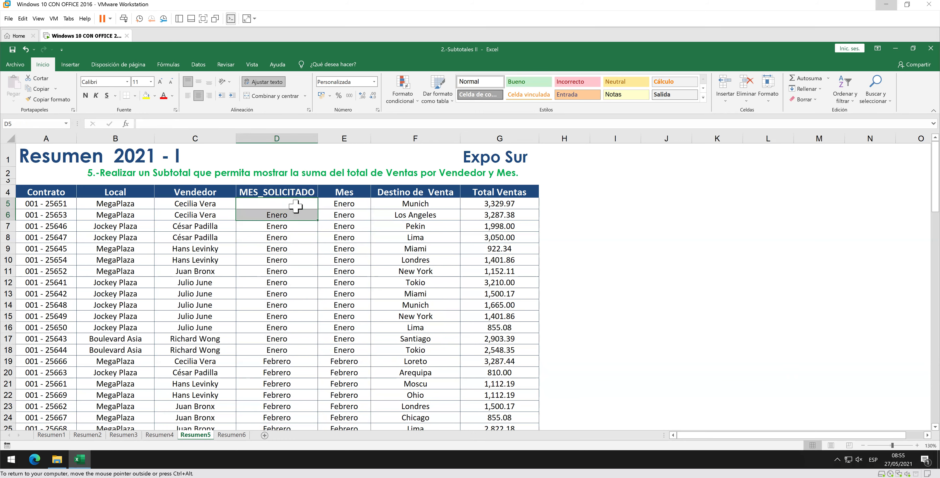
key(ctrl+shift+Down)
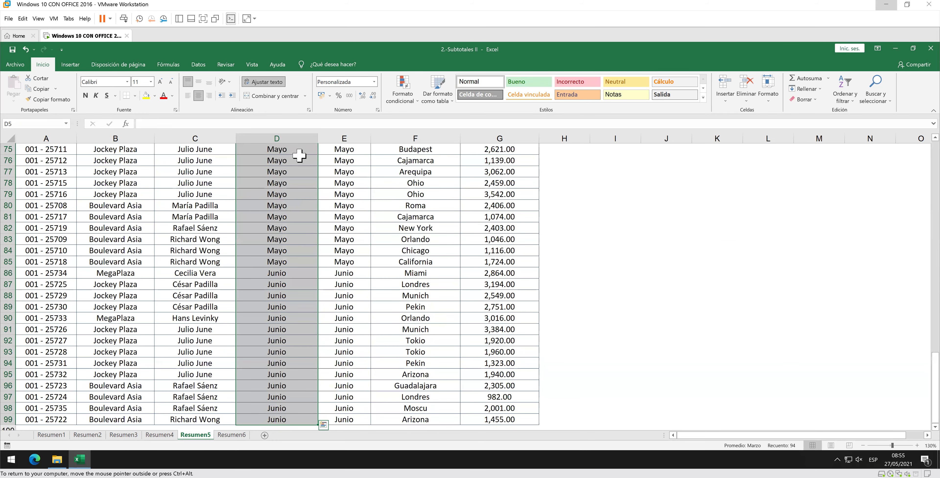
- Dismiss column D's context menu without deleting and return to the top of the sheet
right_click(288, 139)
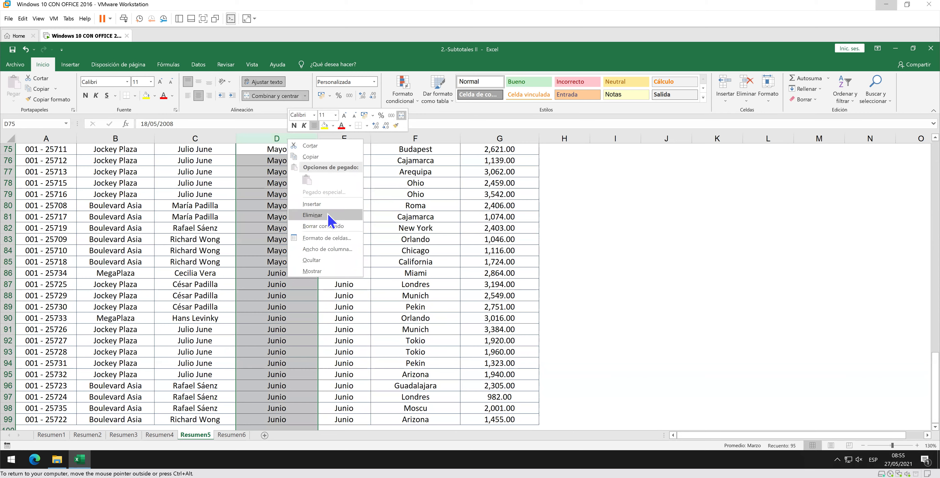
key(Escape)
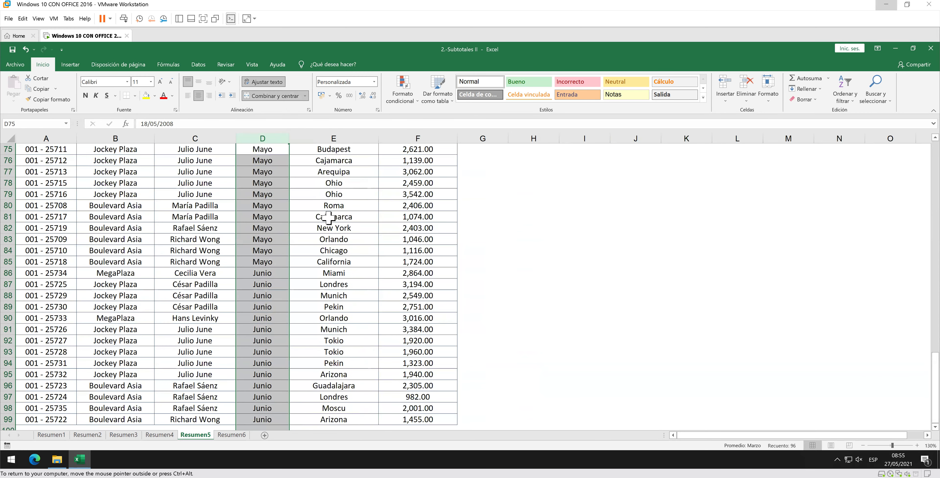
scroll(329, 217, up, 2)
scroll(325, 231, up, 4)
click(325, 227)
scroll(324, 230, up, 3)
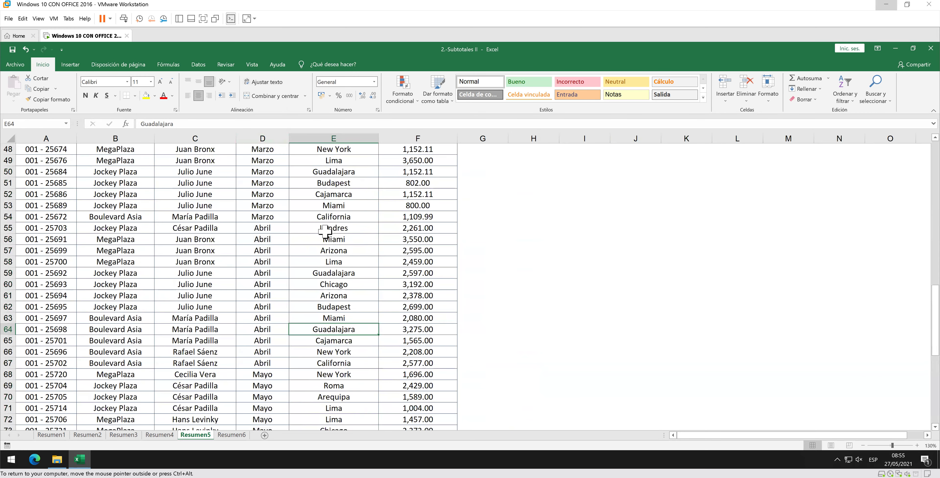
scroll(324, 231, up, 8)
scroll(325, 230, up, 6)
scroll(324, 231, up, 2)
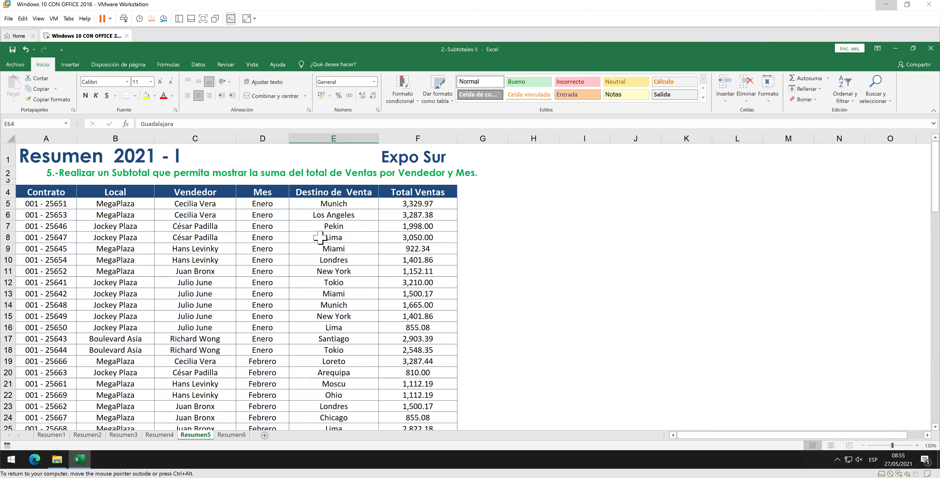
- Insert a blank column D before Mes, copy Mes from E4 through E99, and select D4
click(266, 136)
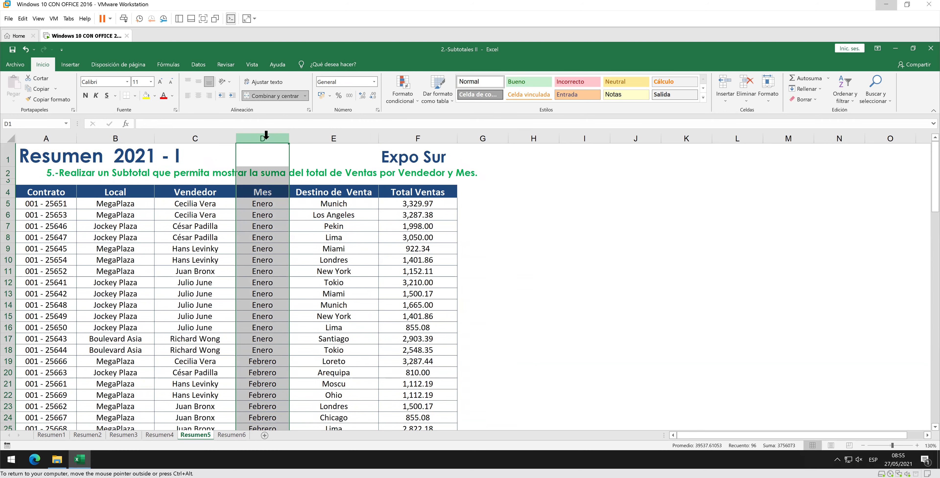
key(ctrl+plus)
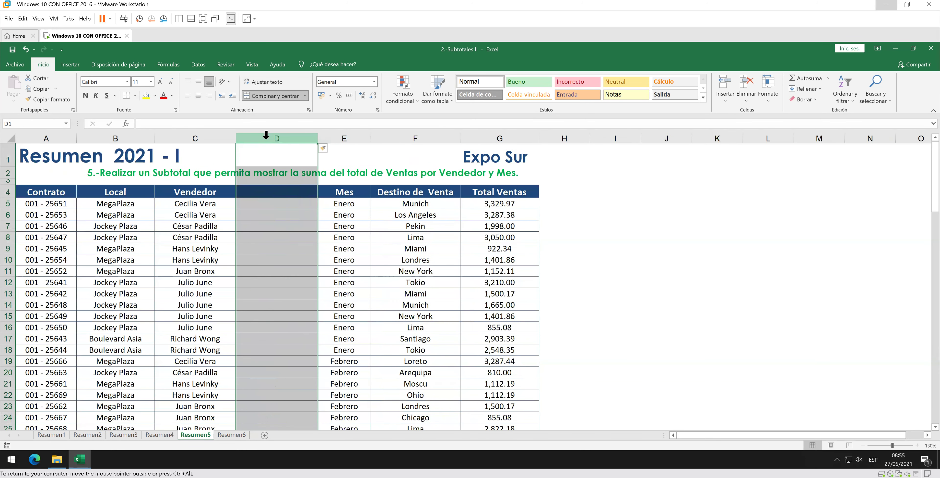
click(343, 191)
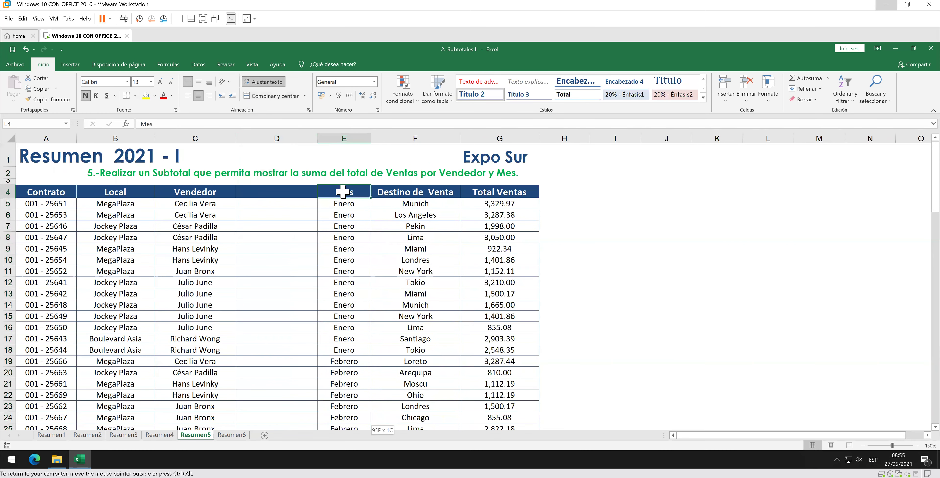
key(ctrl+shift+Down)
key(ctrl+c)
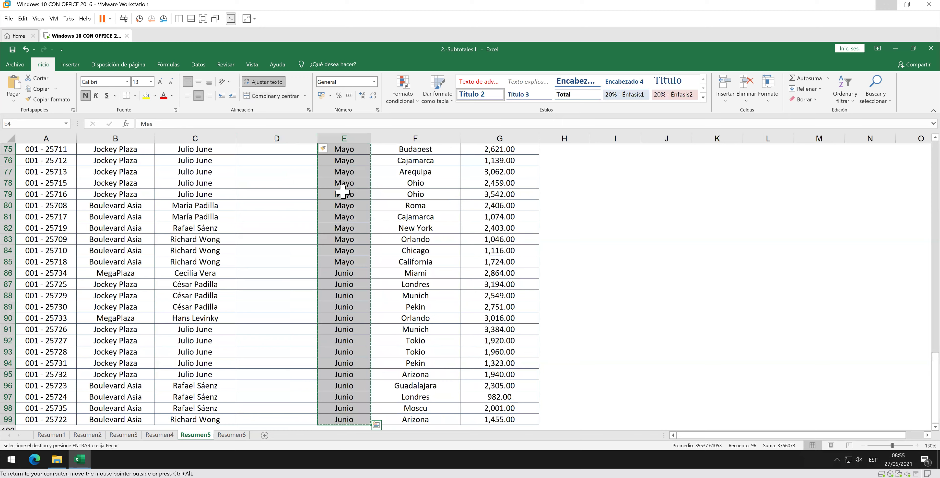
scroll(329, 205, up, 2)
scroll(312, 230, up, 6)
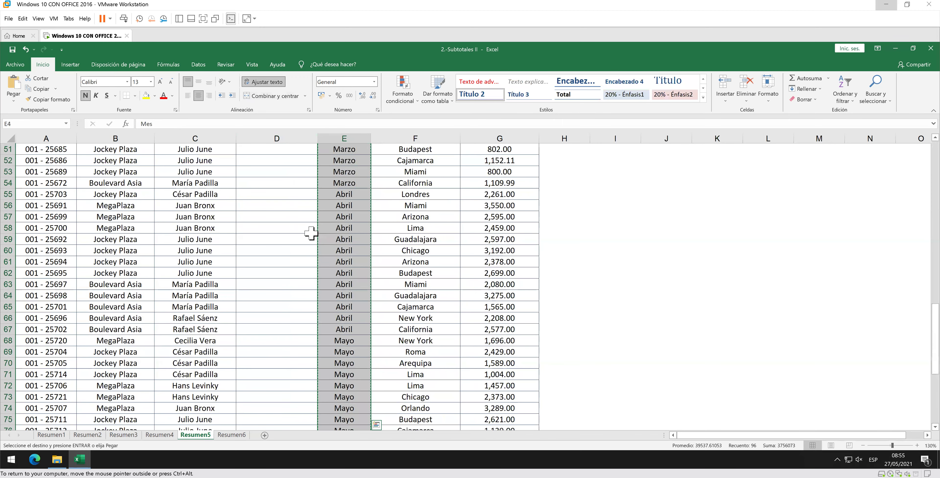
scroll(311, 233, up, 5)
scroll(294, 221, up, 4)
scroll(283, 213, up, 4)
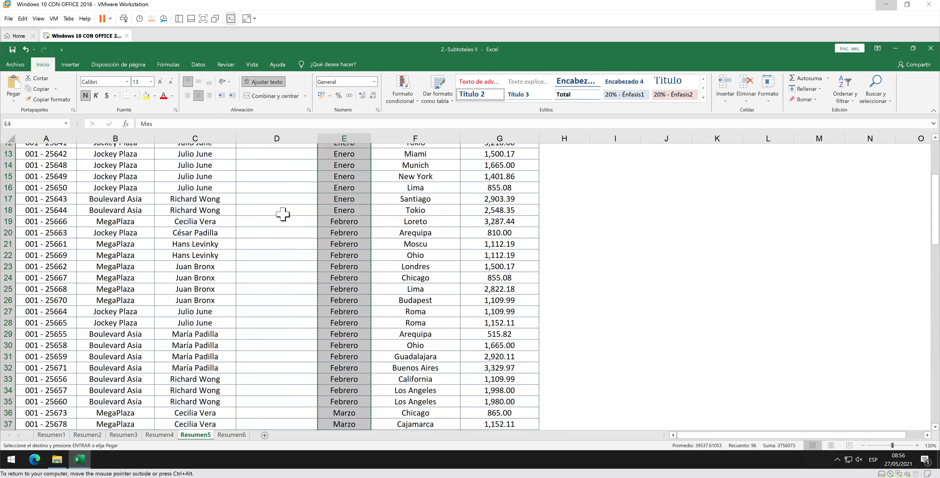
scroll(283, 214, up, 4)
click(267, 191)
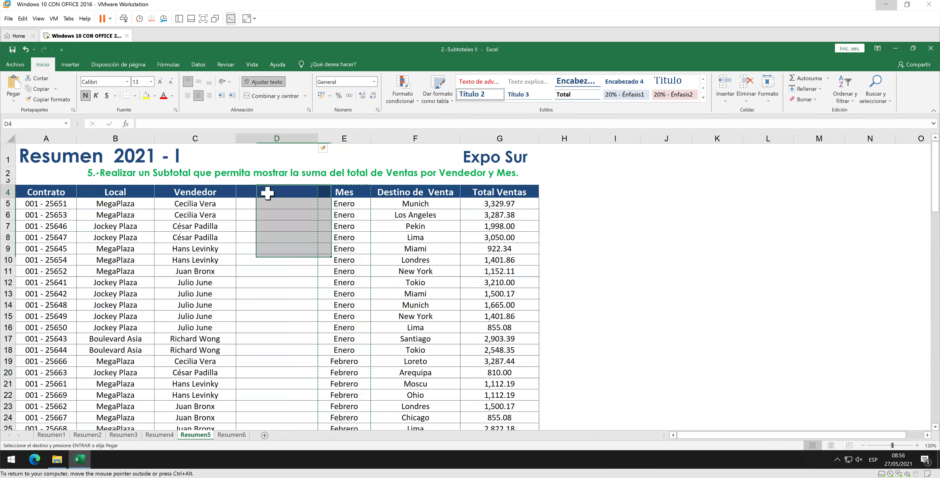
- Cancel the Paste Special dialog without pasting and clear the pending copy
click(14, 98)
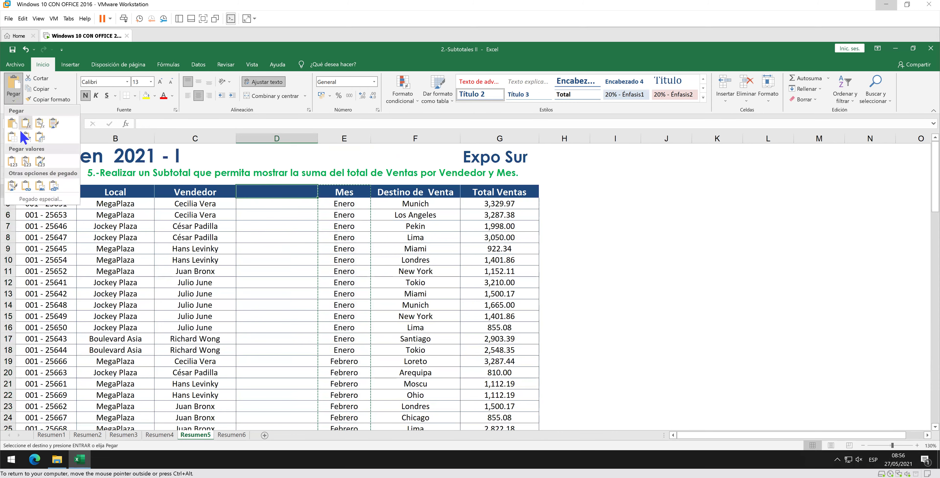
click(53, 202)
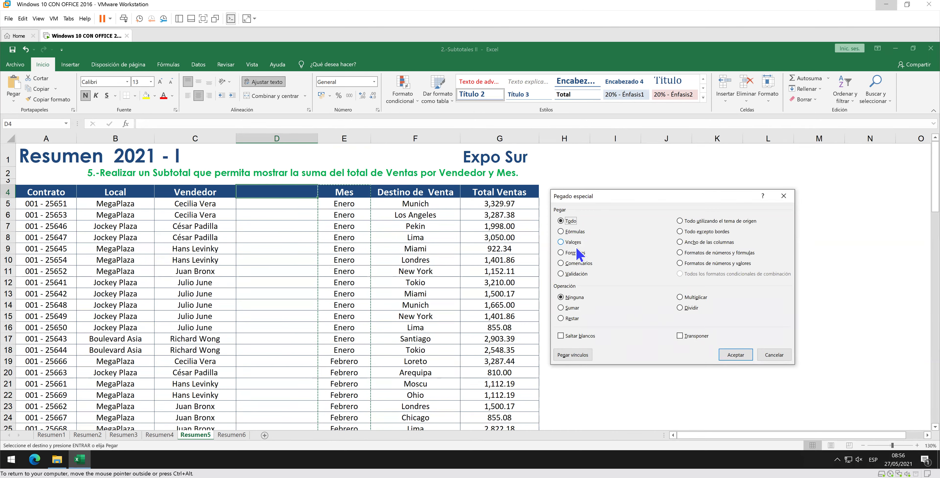
click(777, 354)
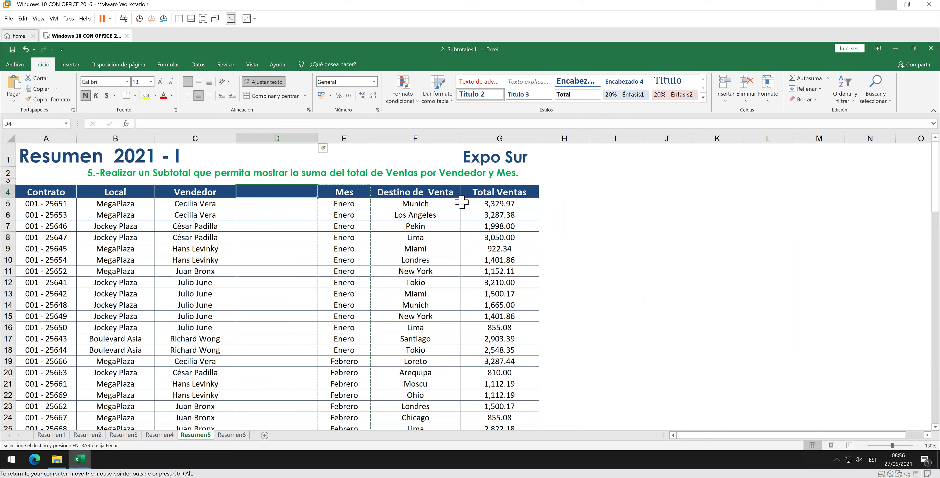
key(Escape)
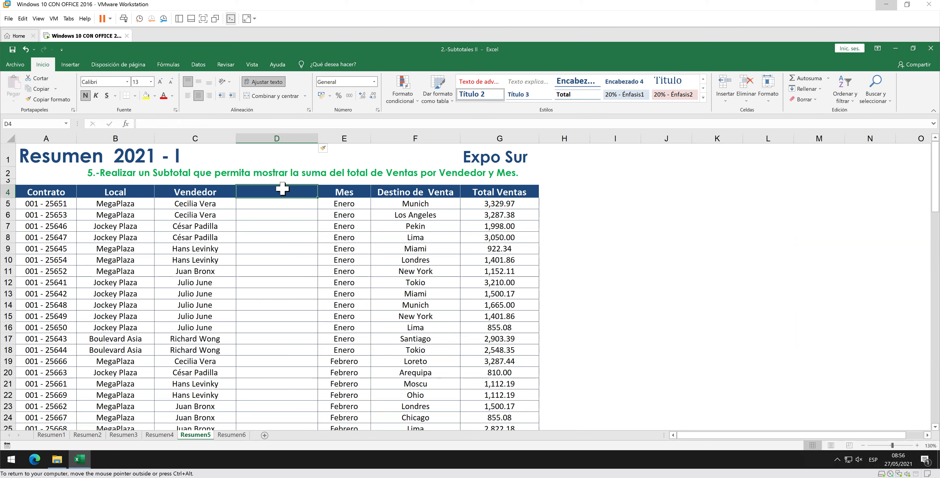
- Enter the header MES_SOLICITADO in D4
text(MES)
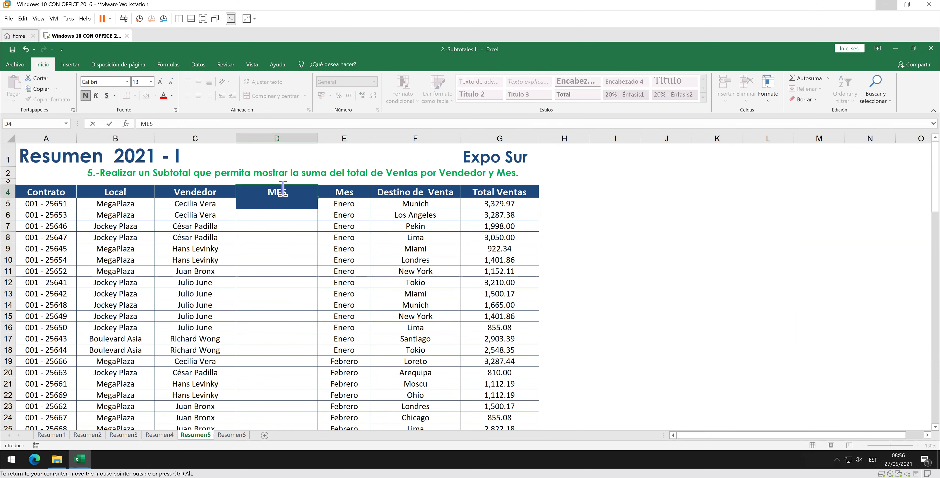
text(_SOLICI)
text(TADI)
key(BackSpace)
text(O)
key(Return)
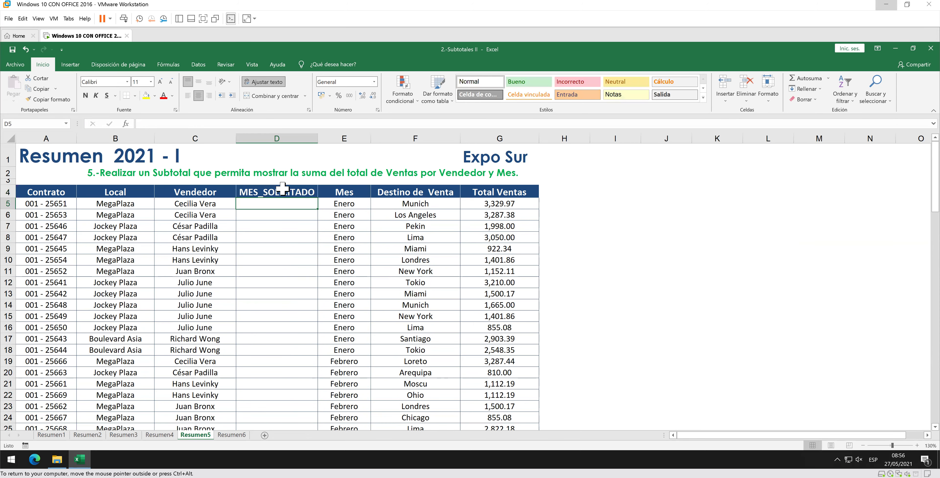
- Enter the formula =MES(E5) in D5, returning 1
text(=)
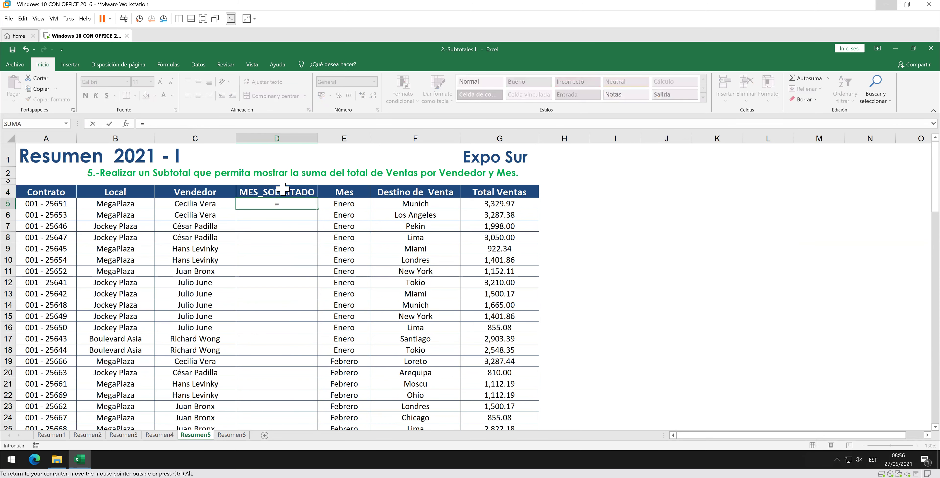
text(MES)
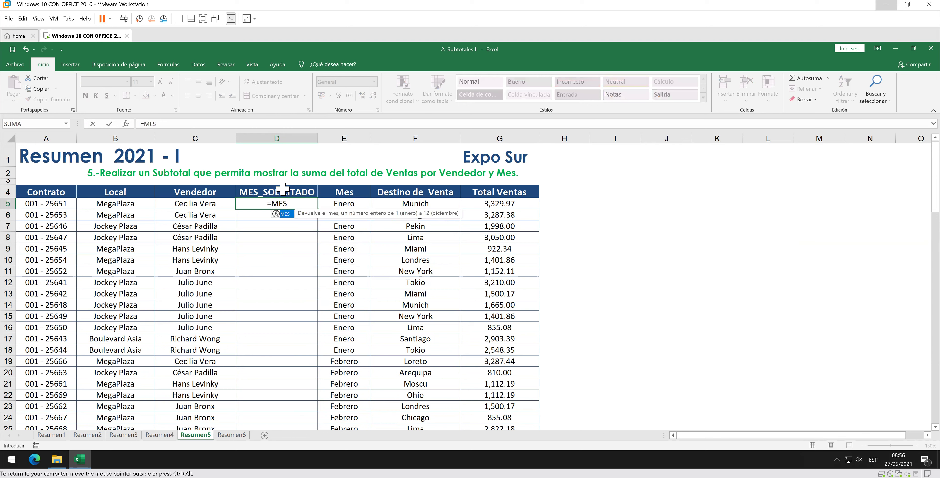
text(()
key(Right)
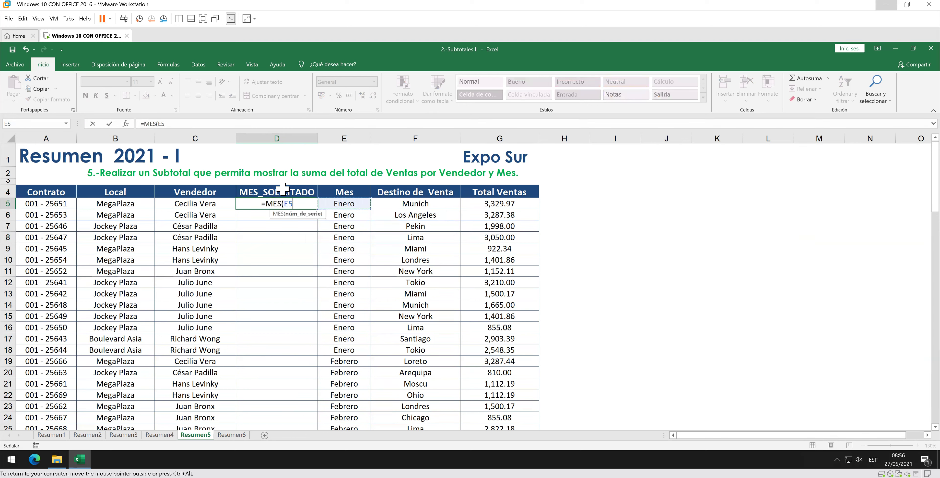
text())
key(Return)
key(Up)
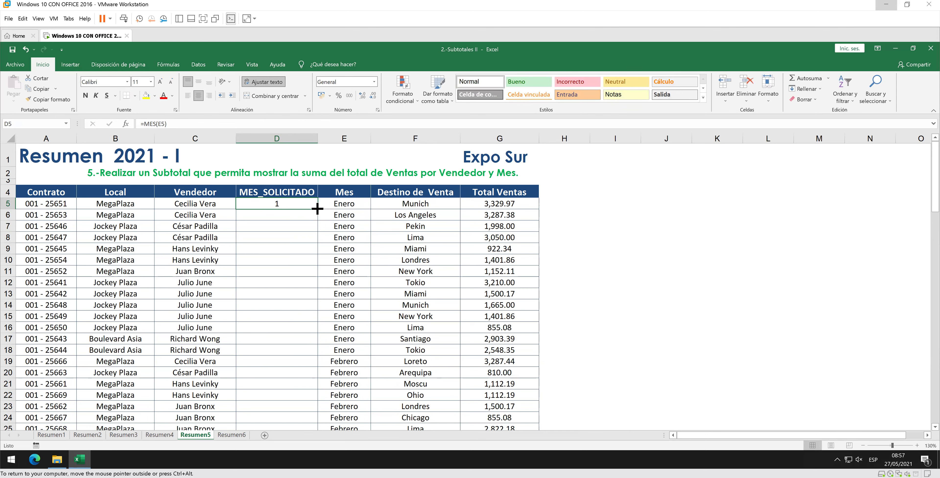
- Fill =MES(E5) down to row 99 and copy the results in D5:D99
double_click(317, 209)
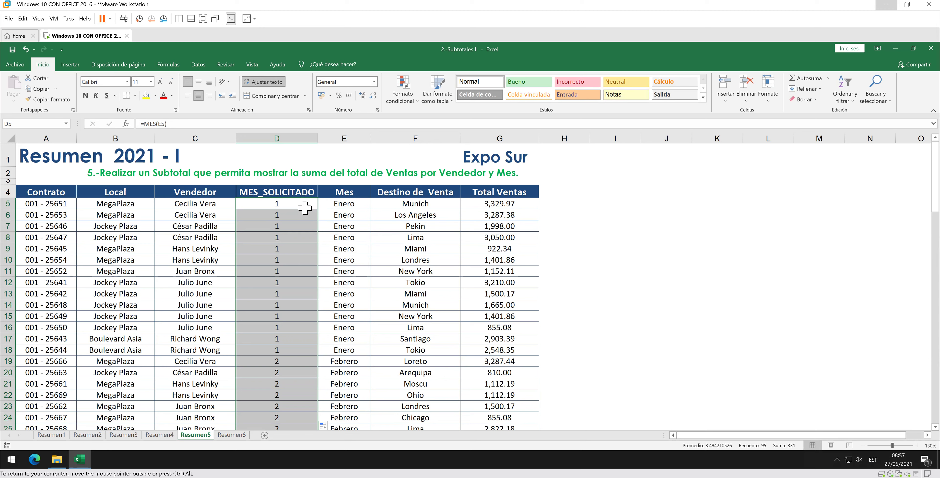
click(304, 204)
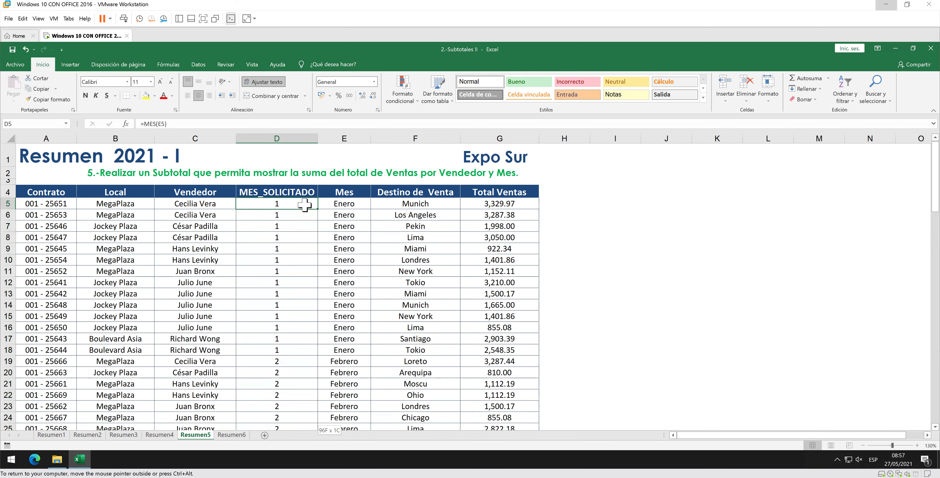
key(ctrl+shift+Down)
key(ctrl+c)
scroll(305, 205, up, 2)
scroll(305, 205, up, 2)
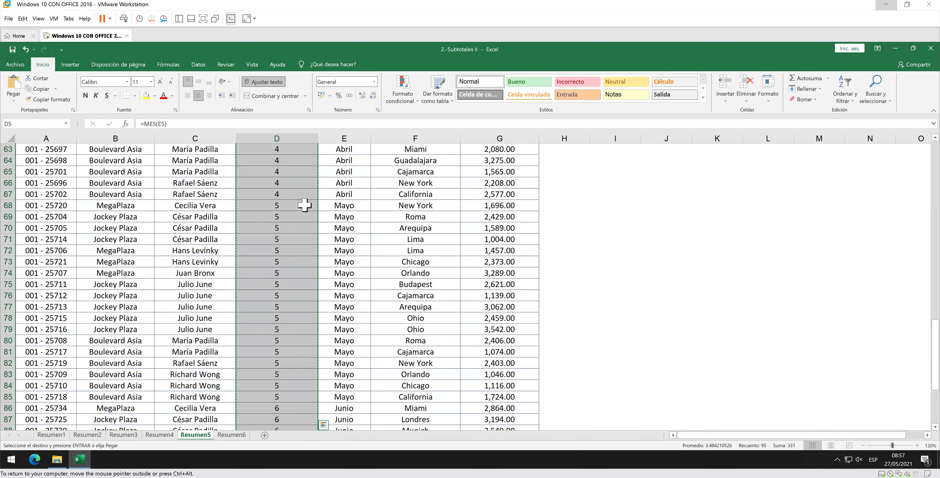
scroll(305, 205, up, 4)
scroll(304, 205, up, 5)
scroll(305, 205, up, 2)
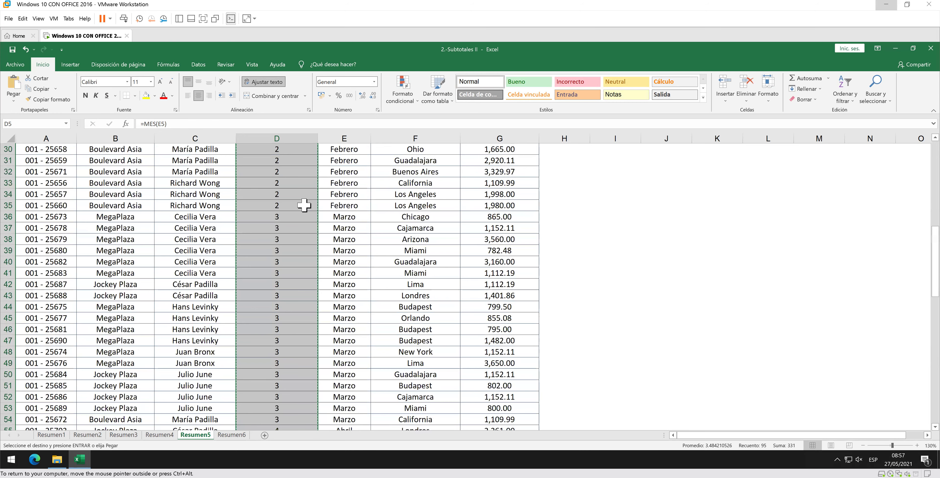
scroll(305, 205, up, 9)
click(13, 104)
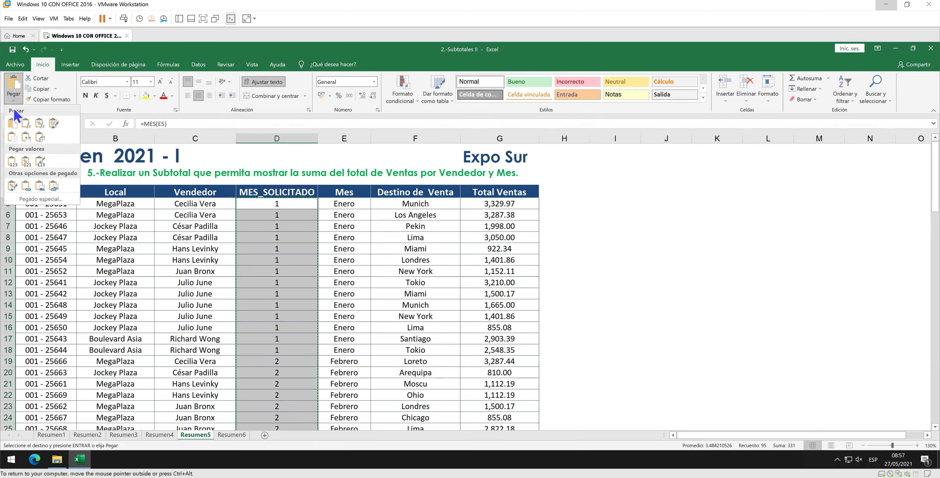
- Paste the month numbers over D5:D99 as plain values and reselect the range
click(15, 166)
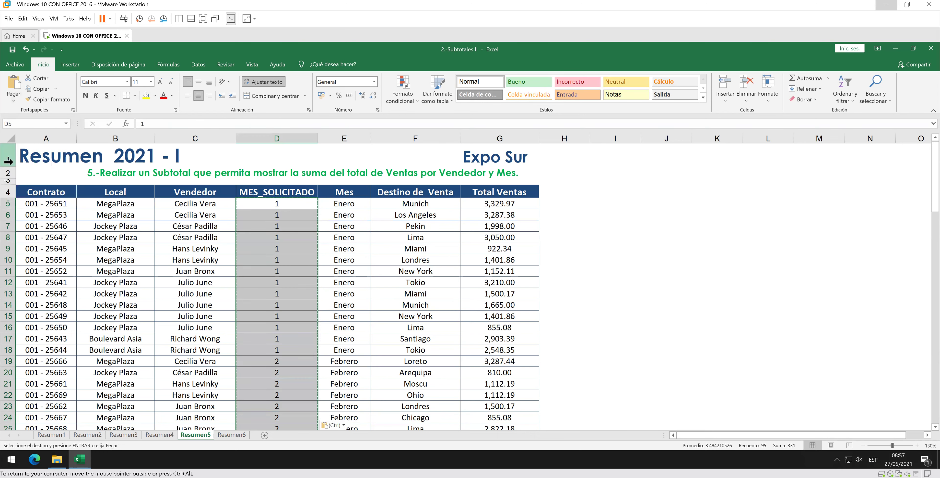
click(285, 203)
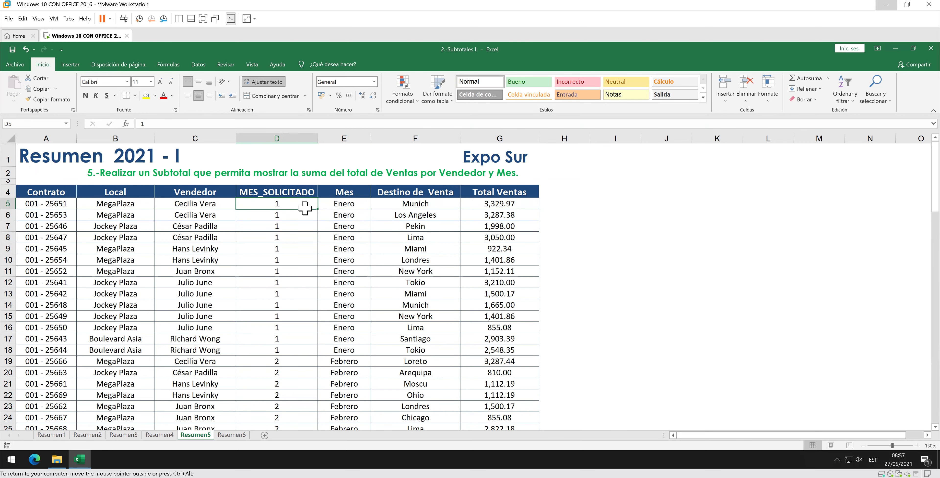
key(ctrl+shift+Down)
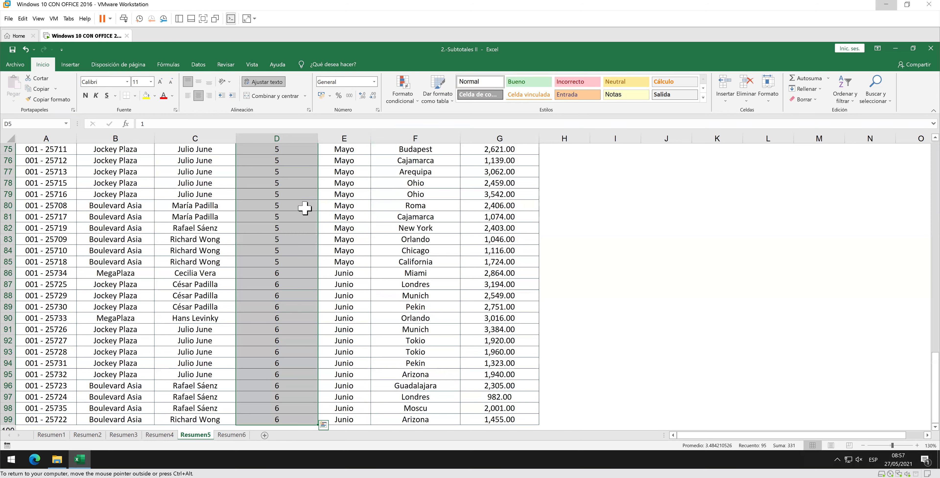
- Apply the custom number format MMMM to column D so months display as names like Enero
scroll(305, 208, up, 12)
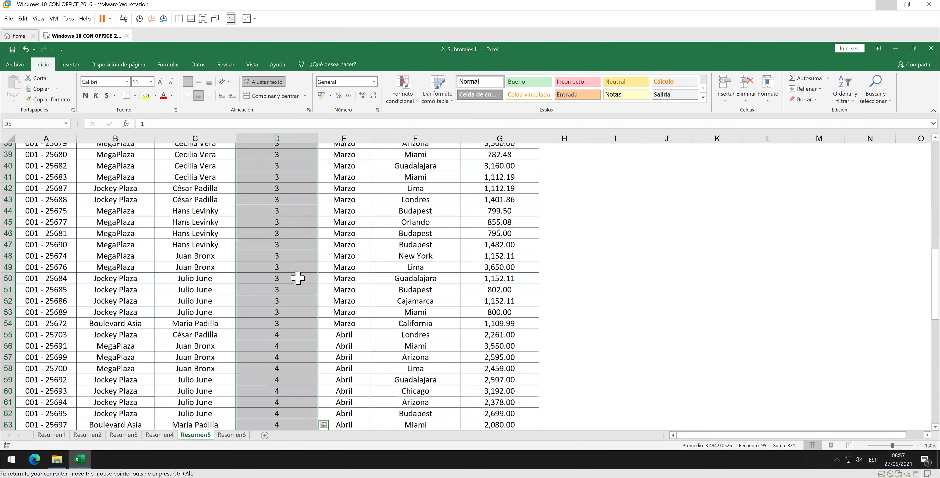
scroll(297, 278, up, 13)
click(374, 81)
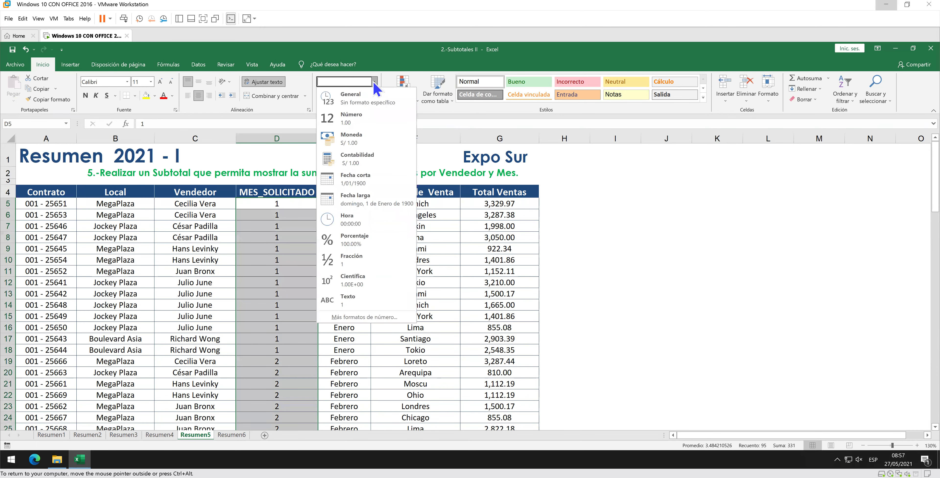
click(371, 318)
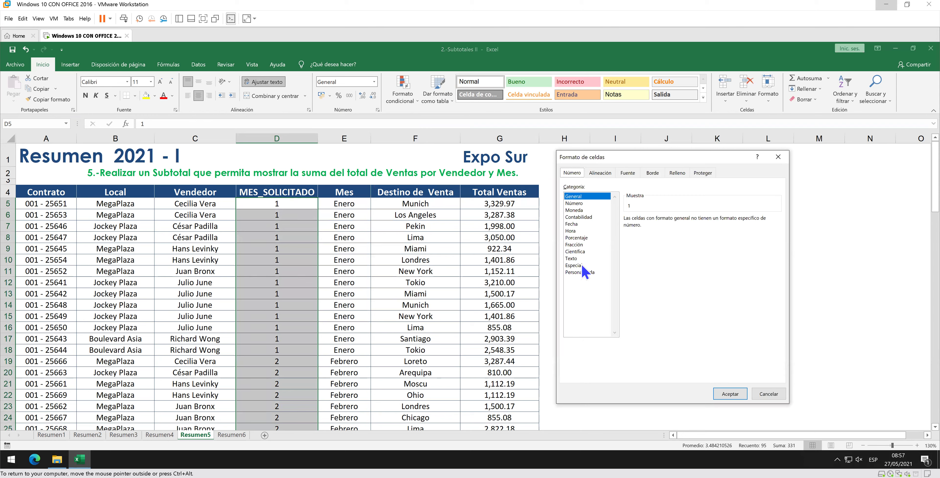
click(581, 272)
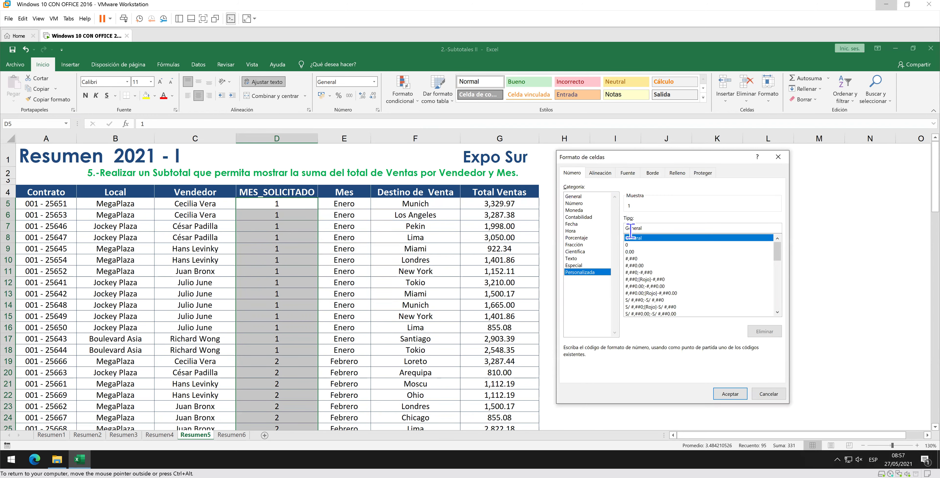
drag(657, 228, 573, 220)
text(MMMM)
key(Return)
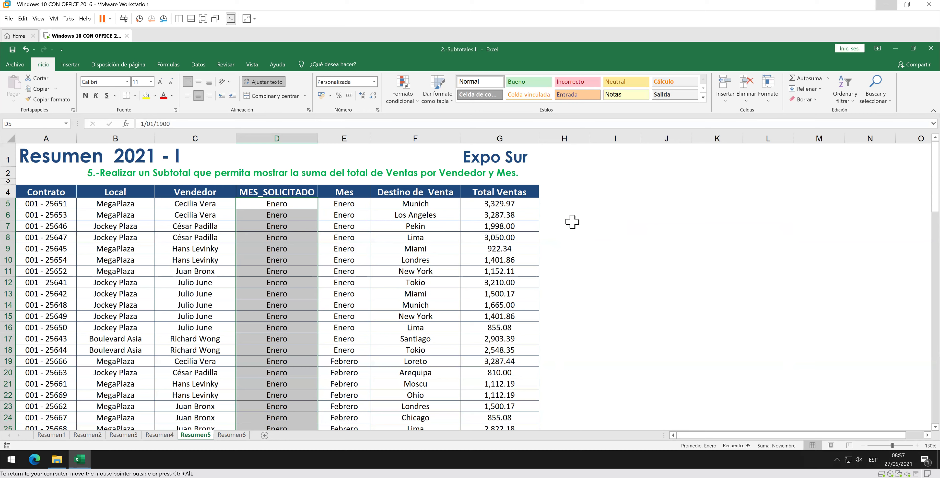
drag(572, 221, 587, 251)
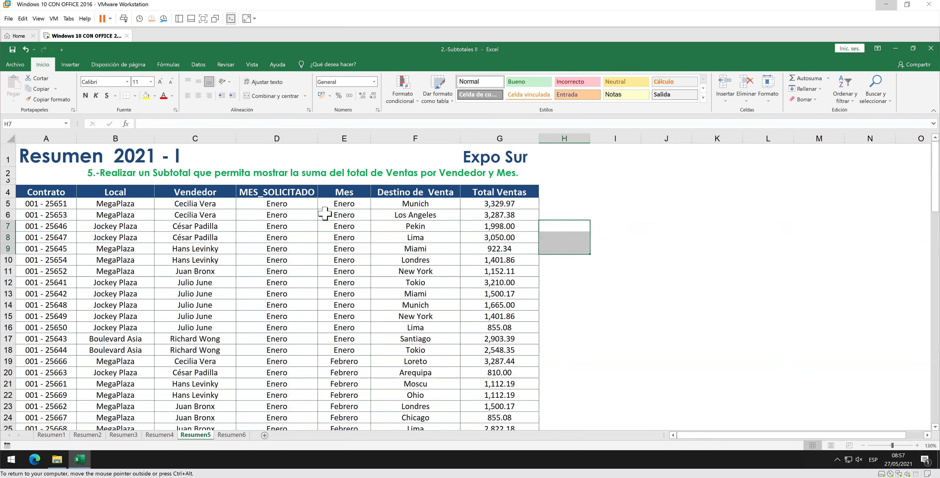
click(309, 205)
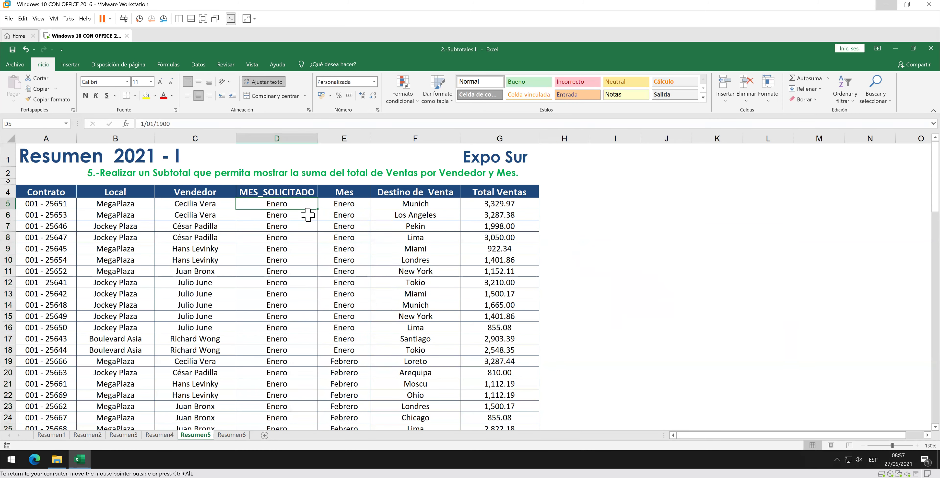
key(Down)
key(Down)
key(Down)
key(Down)
key(Down)
key(Down)
key(Down)
key(Down)
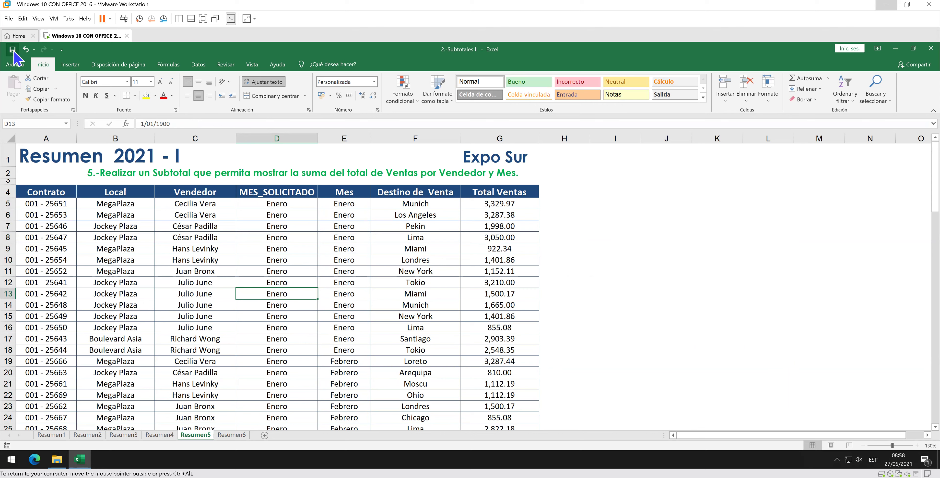
click(265, 199)
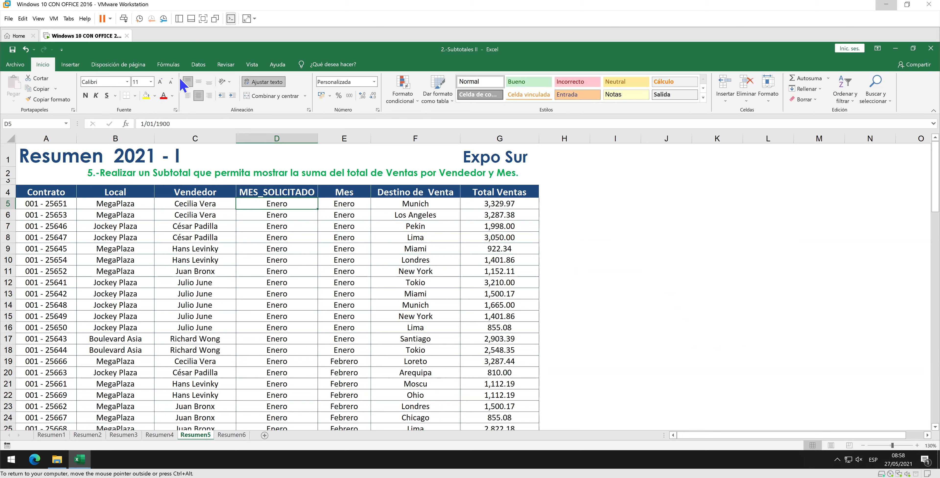
- Sort the table by MES_SOLICITADO oldest to newest, then by Vendedor
click(208, 68)
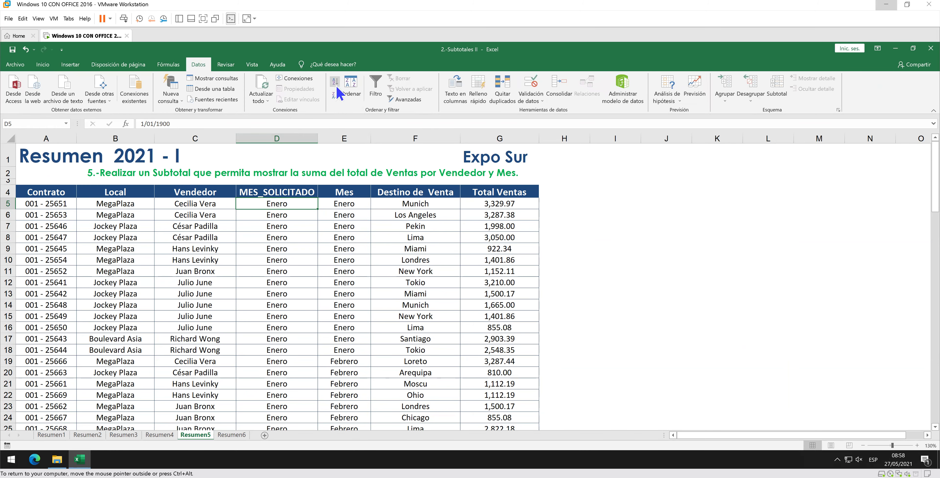
click(351, 89)
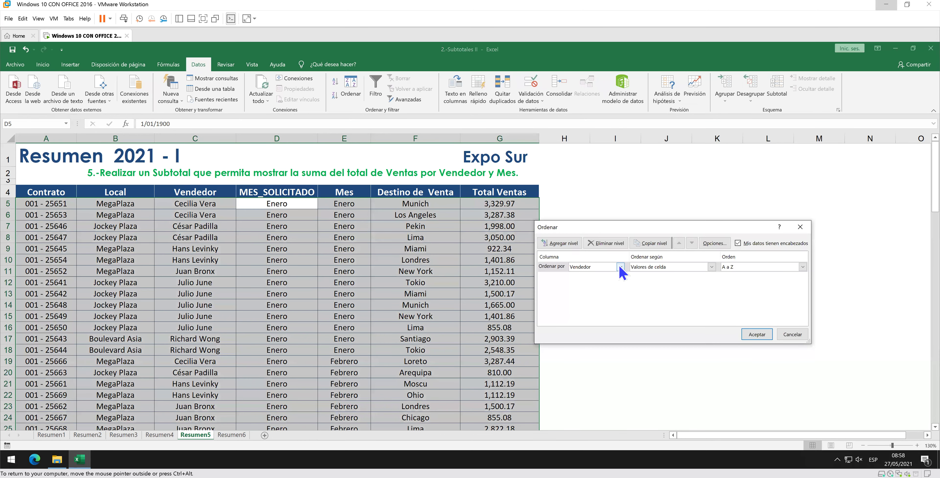
click(620, 266)
click(598, 293)
click(577, 244)
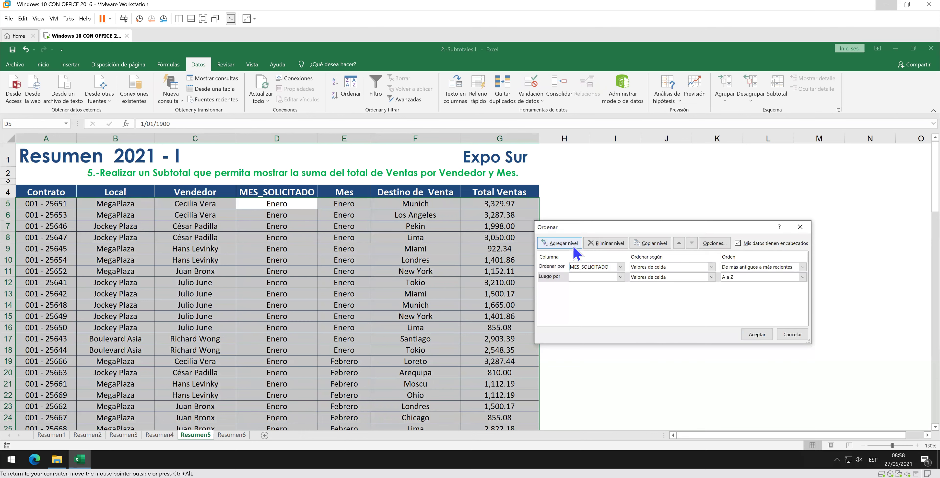
click(595, 276)
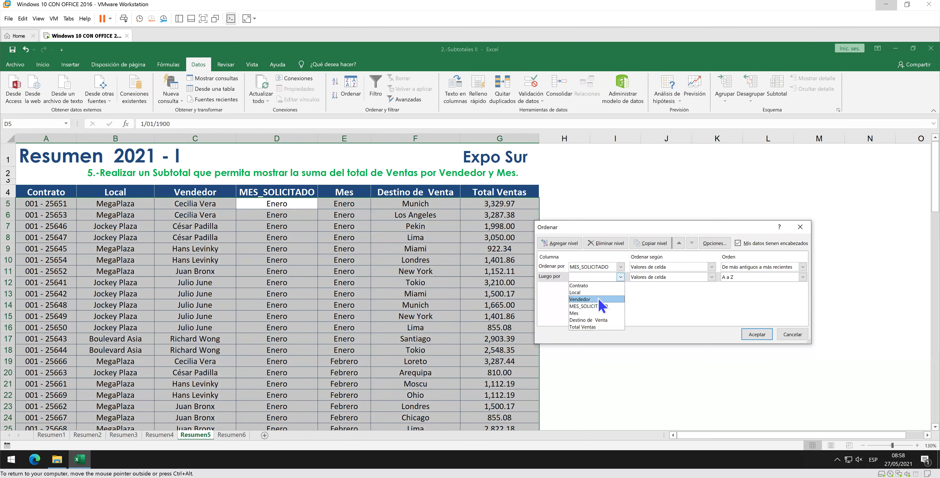
click(599, 299)
click(758, 334)
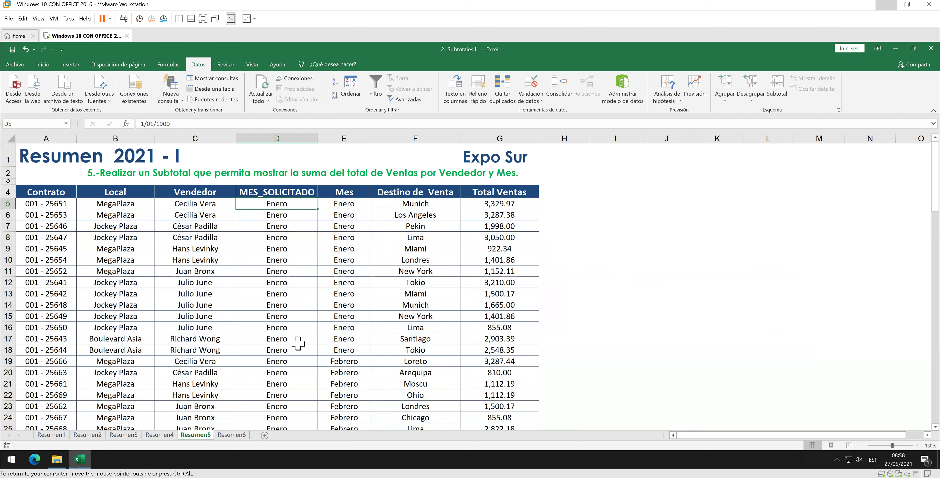
click(296, 358)
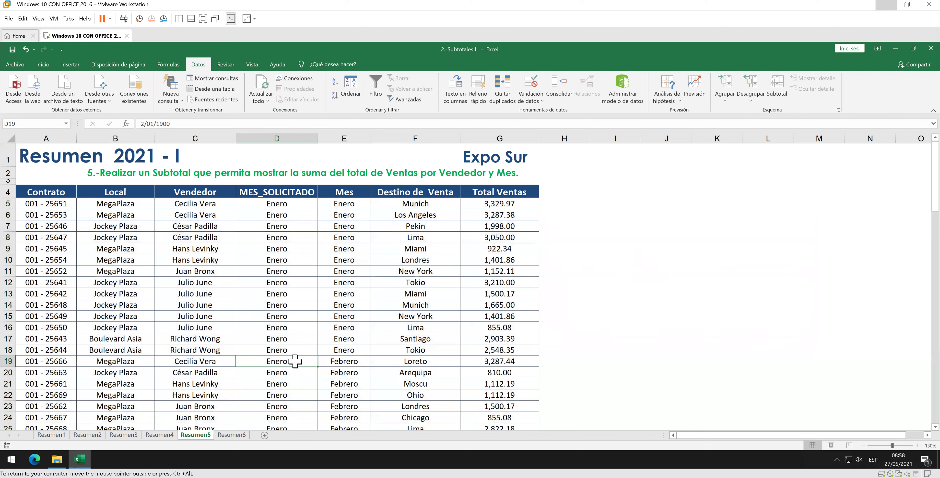
click(303, 206)
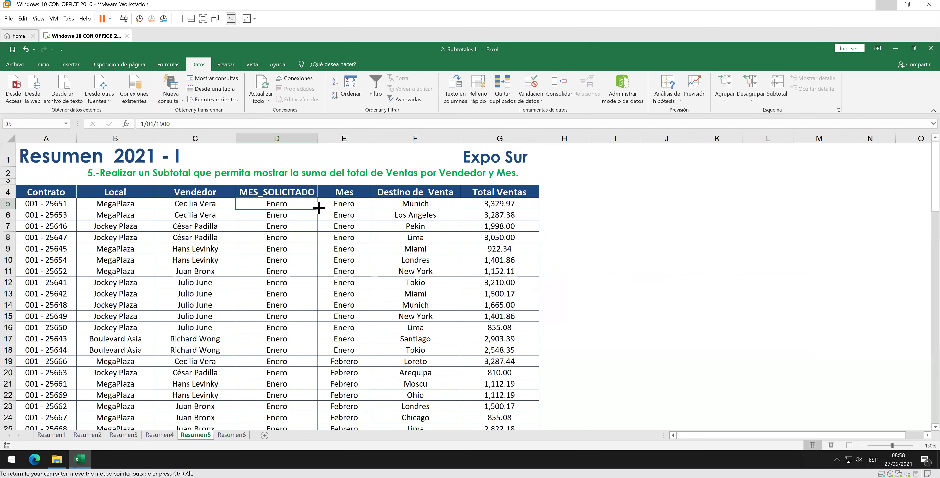
mouse_move(319, 208)
mouse_down()
mouse_move(313, 440)
mouse_move(316, 421)
mouse_up()
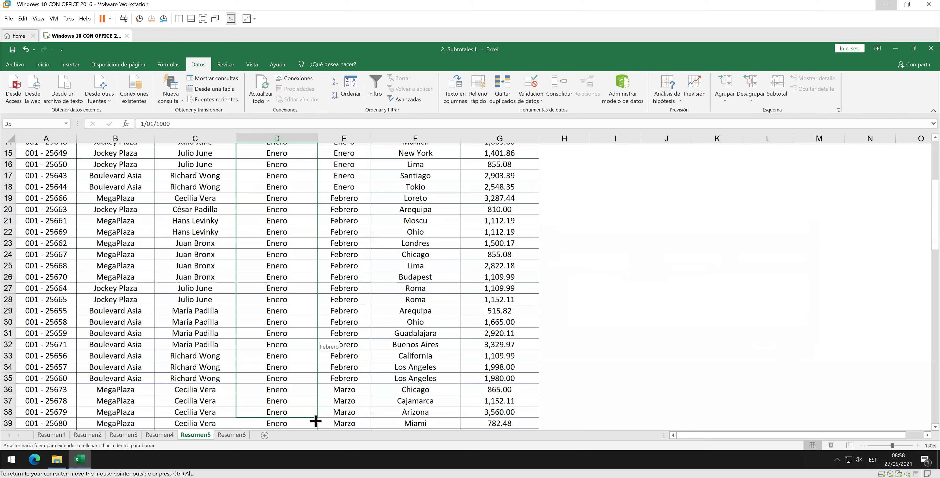
drag(316, 421, 300, 434)
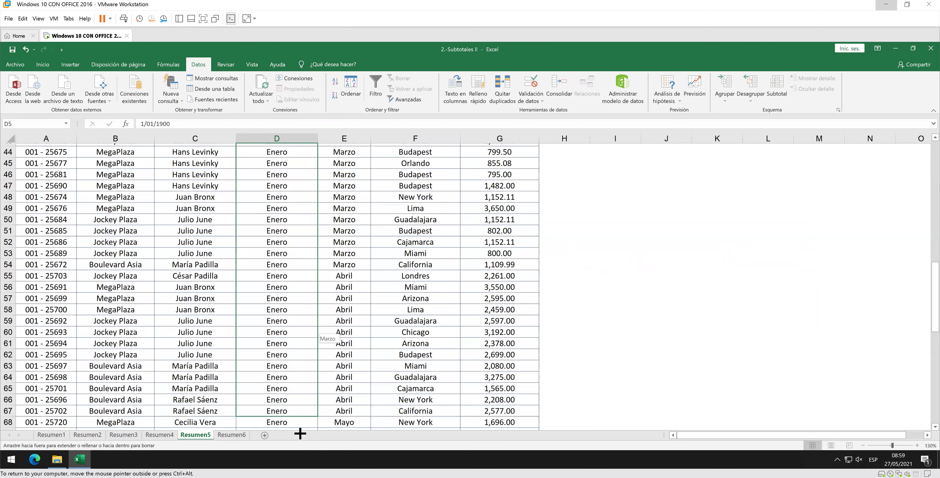
drag(300, 434, 299, 436)
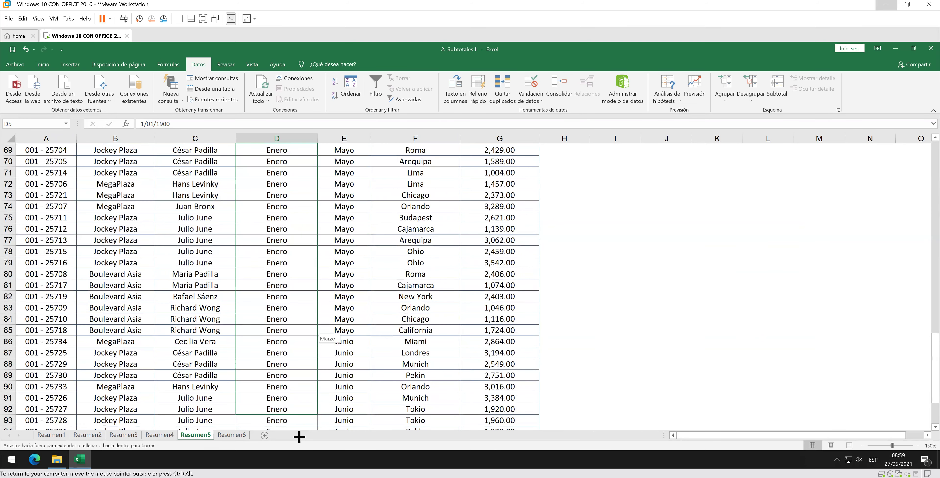
drag(299, 436, 306, 394)
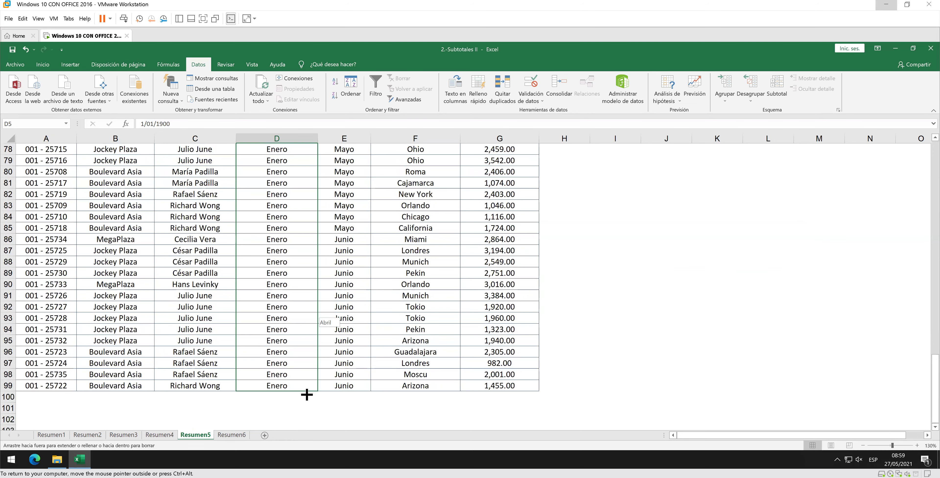
drag(306, 394, 306, 389)
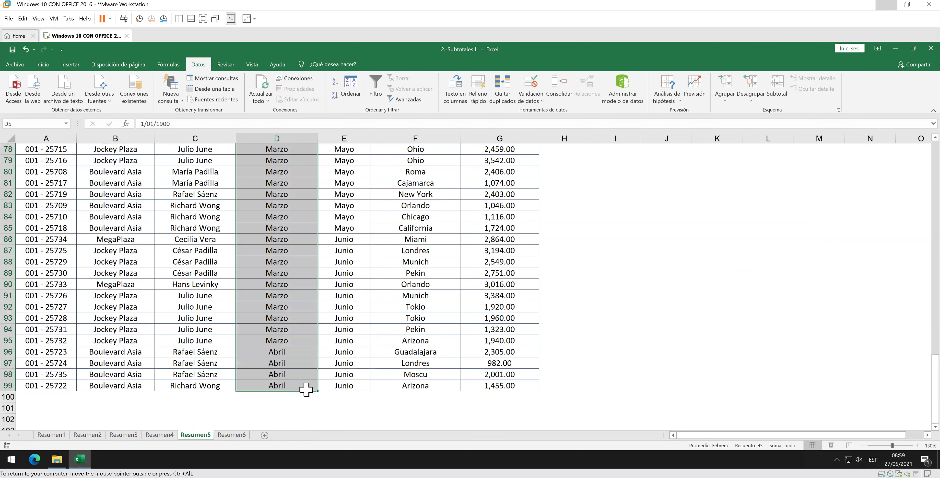
key(ctrl+z)
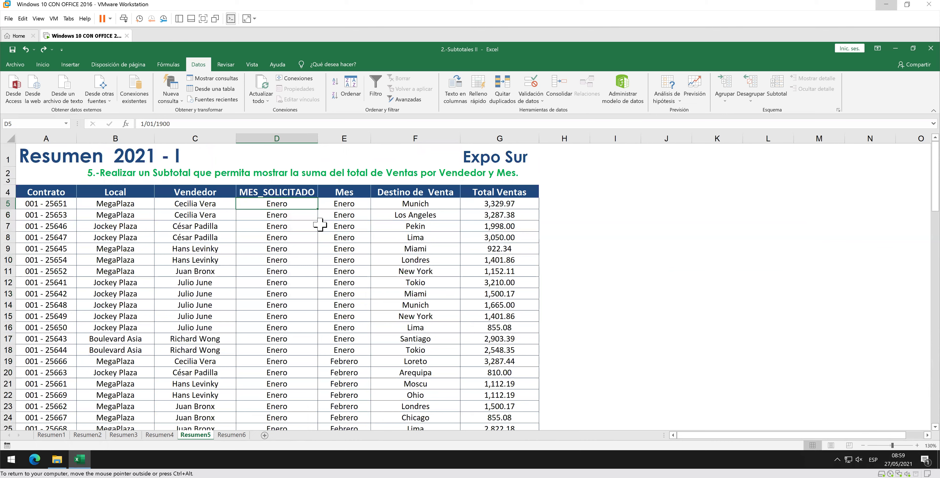
- Inspect the MES_SOLICITADO values in cells D6, D7, D8 and D16
click(306, 213)
click(301, 229)
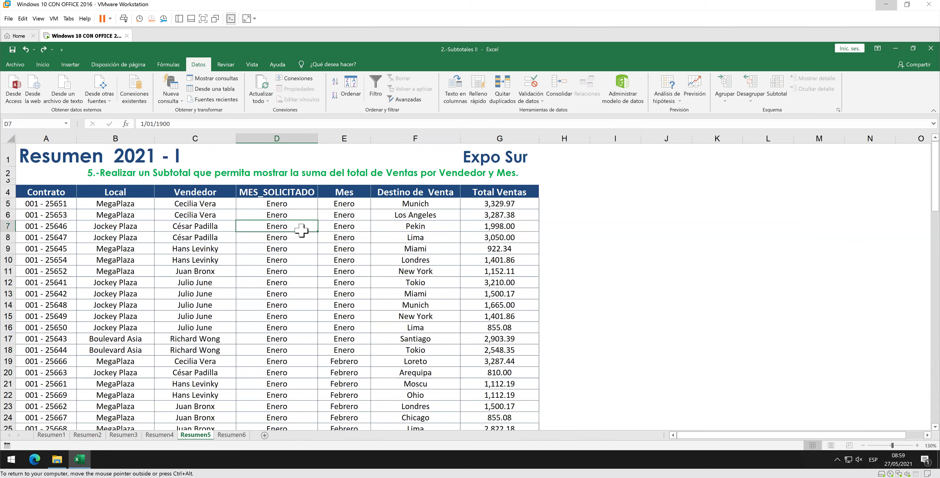
key(Down)
key(Down)
key(Down)
key(Down)
key(Down)
key(Down)
key(Down)
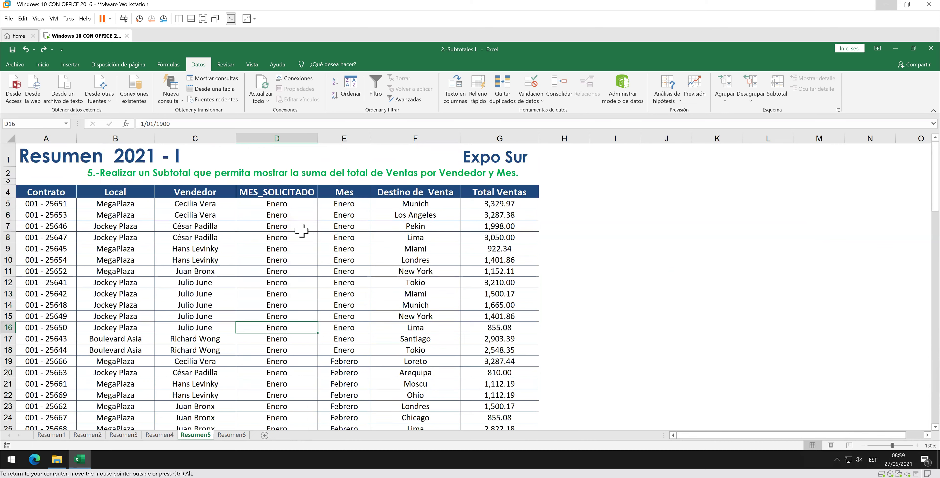
key(Down)
key(Down)
key(Down)
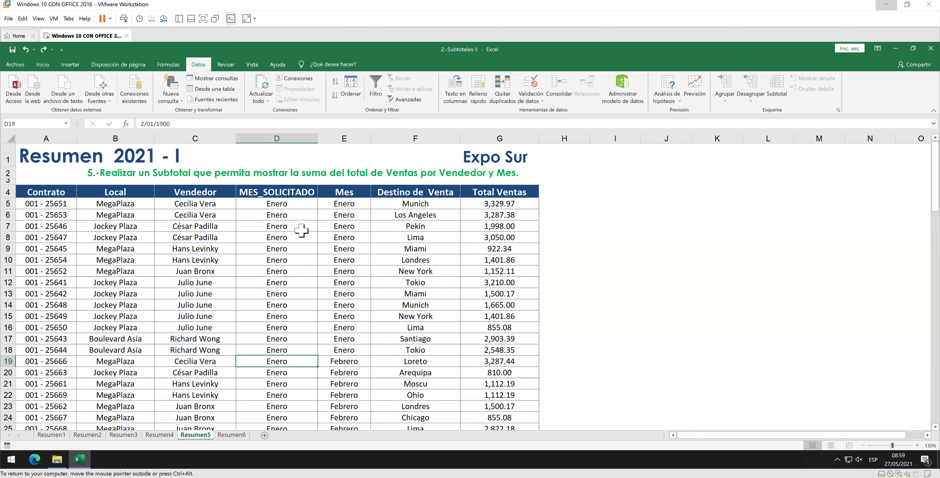
- Select D5:D99 and bring up the Inicio formatting commands
click(304, 205)
key(ctrl+shift+Down)
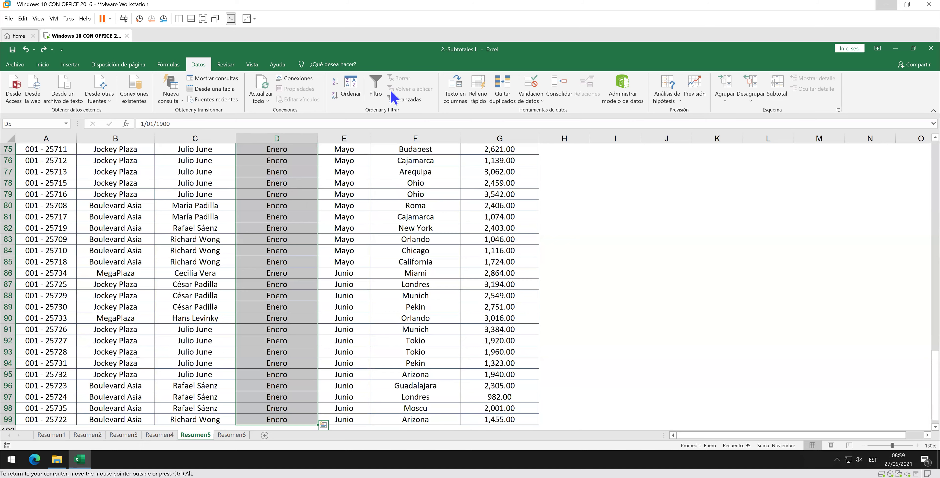
click(15, 65)
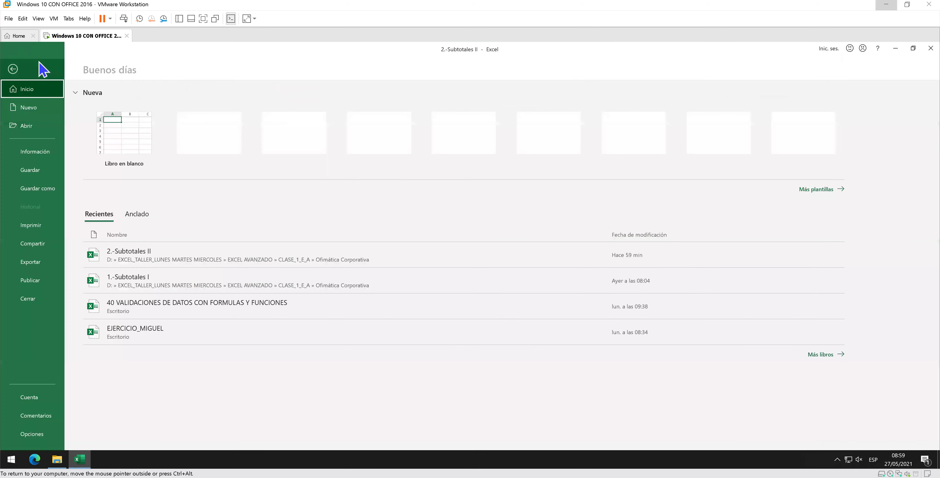
key(Escape)
click(43, 64)
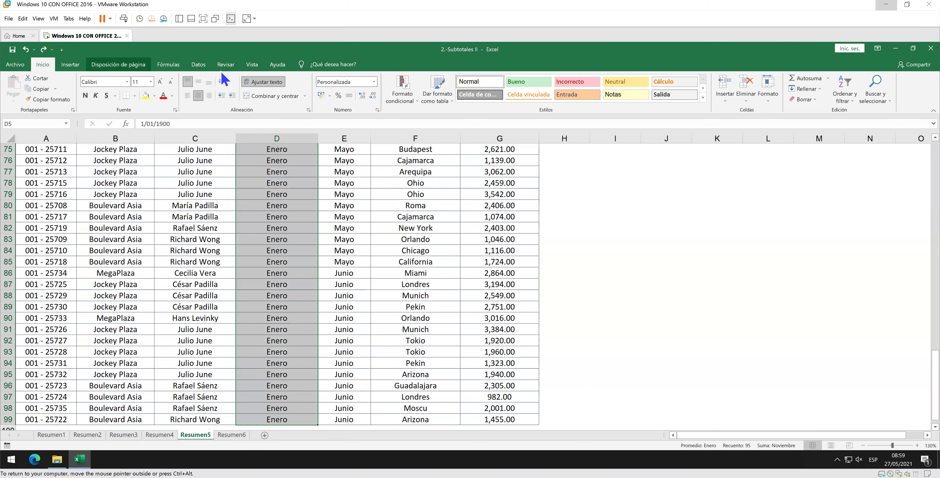
- Apply the General number format to column D so MES_SOLICITADO shows month numbers 1 to 6
click(372, 83)
click(374, 82)
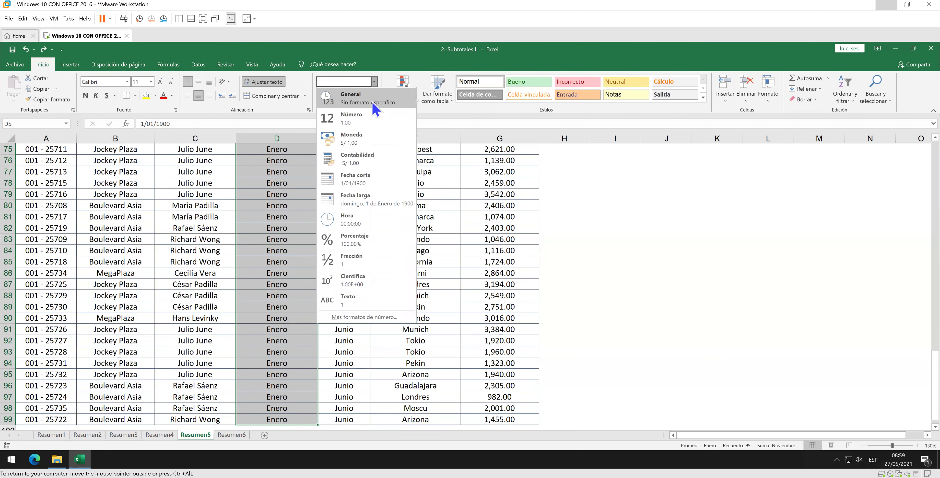
click(376, 106)
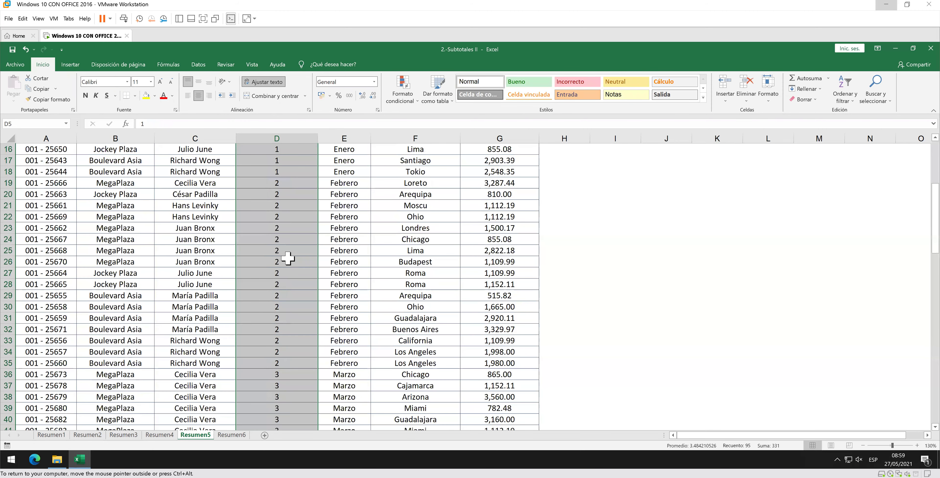
scroll(288, 258, down, 11)
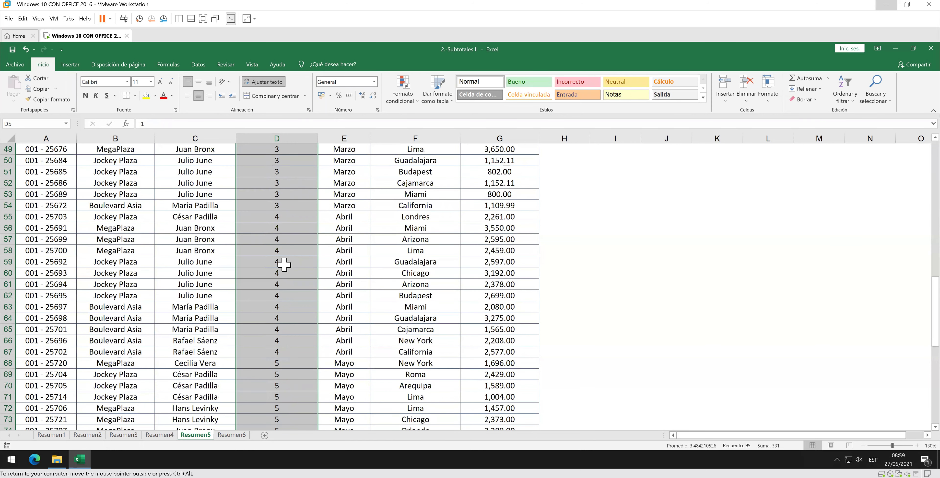
scroll(284, 263, down, 10)
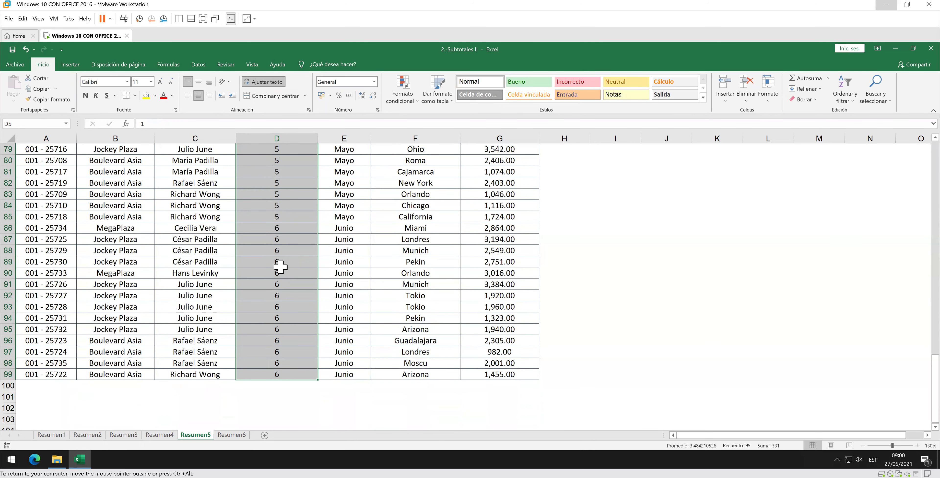
scroll(280, 266, up, 1)
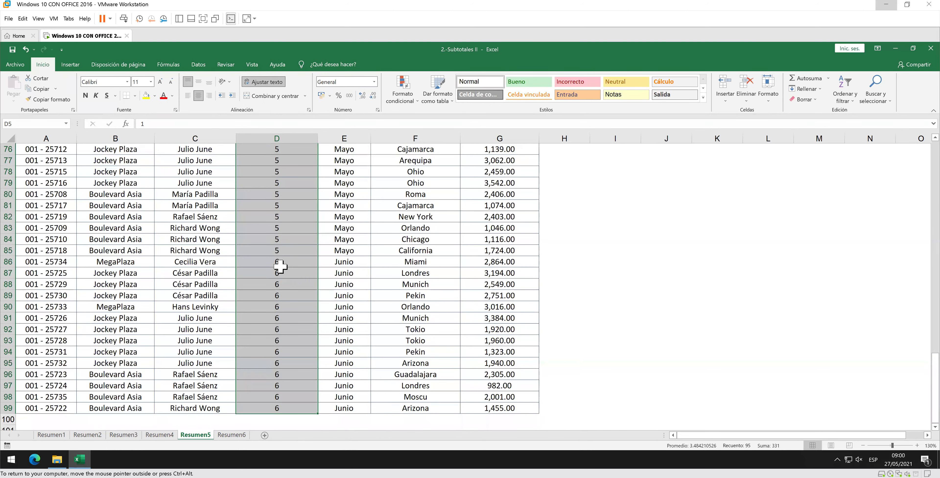
scroll(280, 266, up, 20)
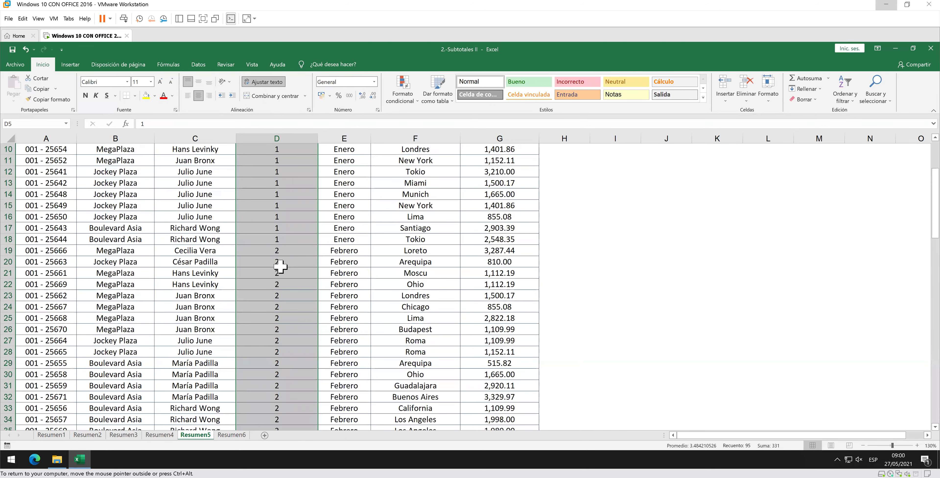
scroll(280, 266, up, 3)
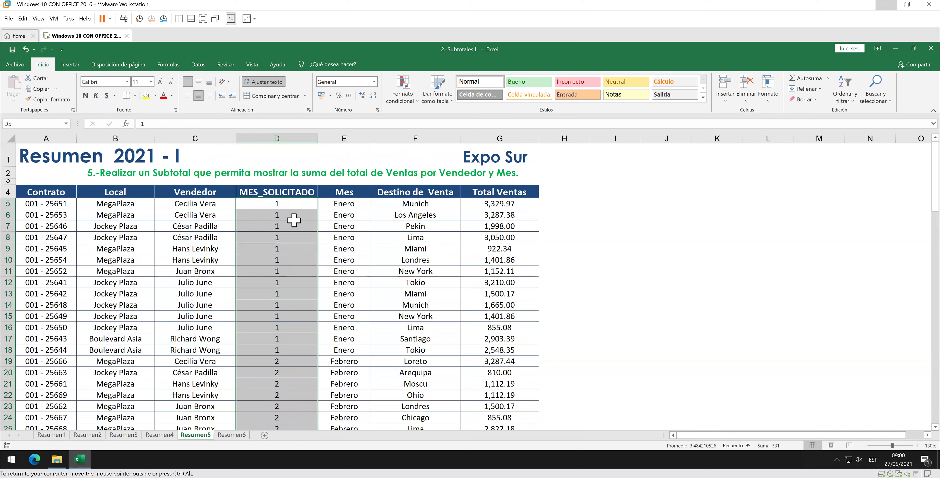
- Clear the month values from D5:D99 in the MES_SOLICITADO column
click(296, 207)
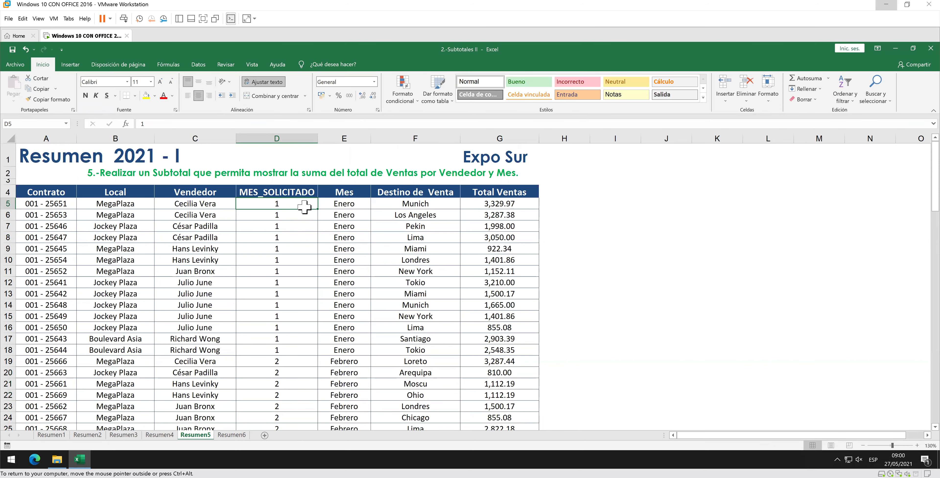
key(ctrl+shift+Down)
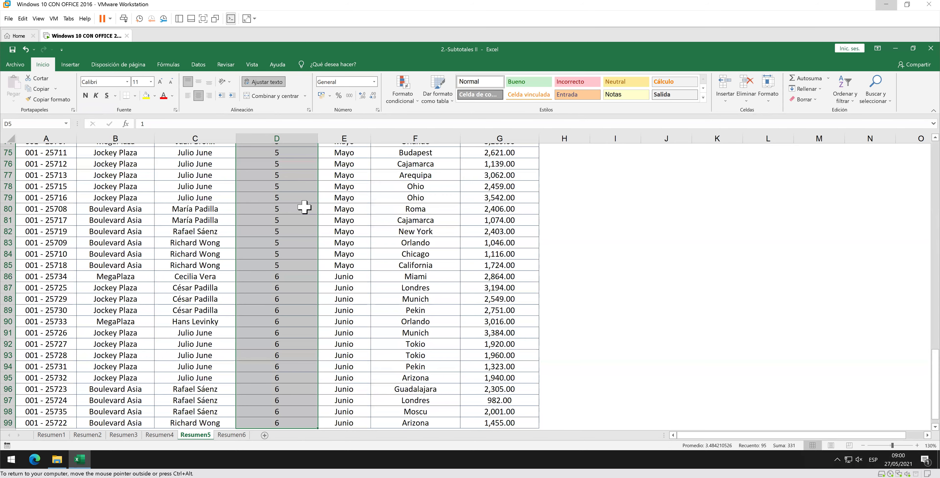
key(ctrl+z)
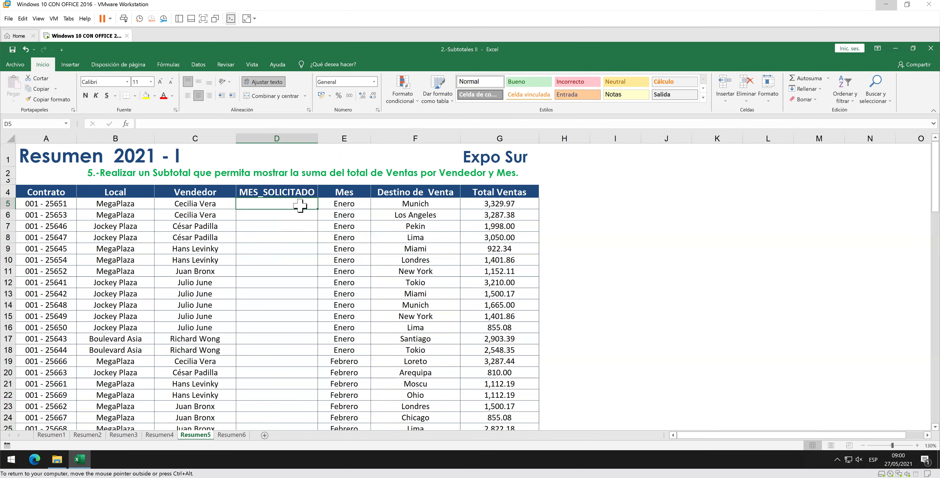
- Check the dates behind the Mes values in column E, starting at E5
click(336, 202)
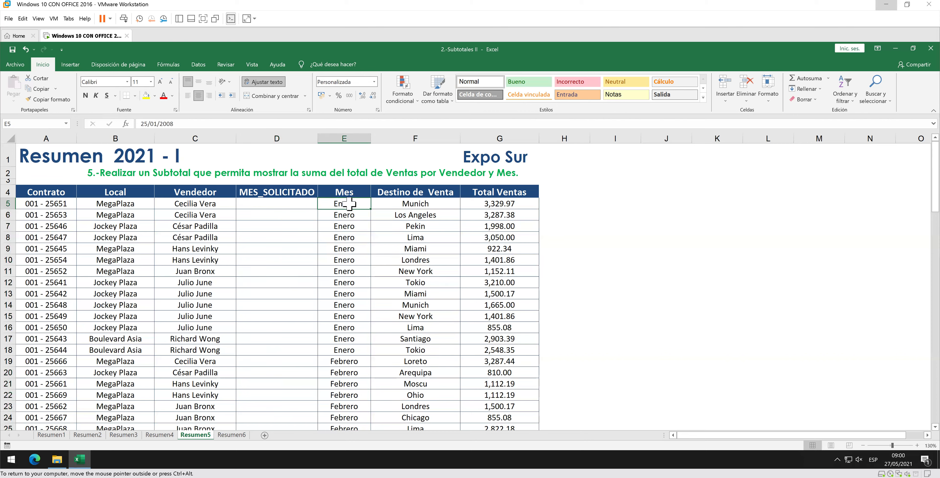
key(Down)
key(Down)
key(Down)
key(Down)
click(354, 280)
click(356, 305)
key(Down)
key(Down)
key(Down)
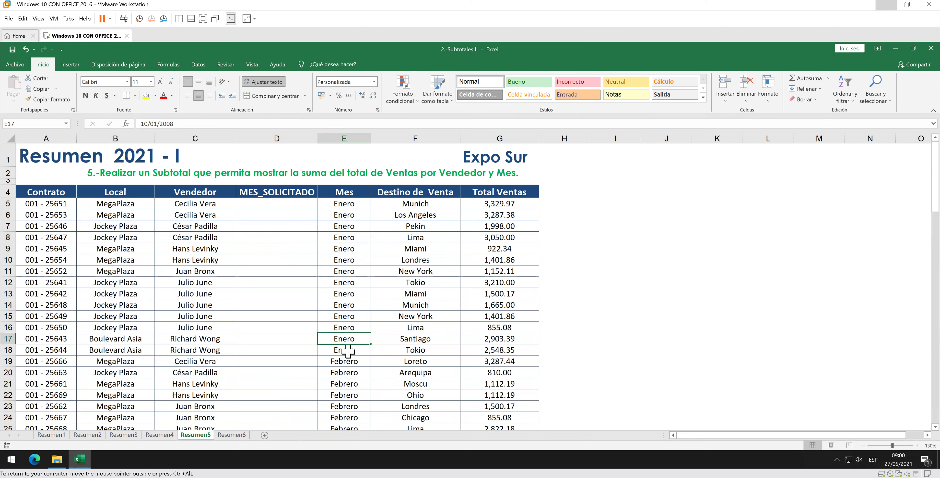
- In D5, begin the formula =SI(MES(E5)=1,"ENERO", referencing E5's date
click(281, 204)
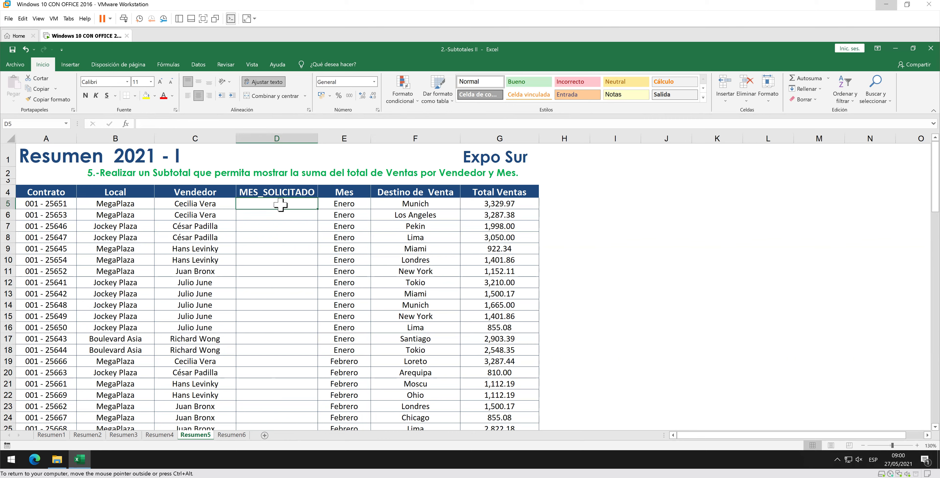
text(=)
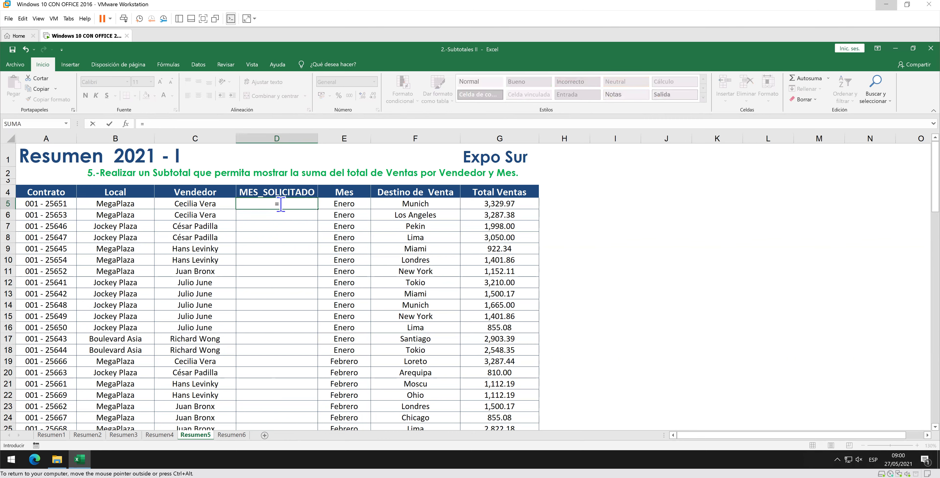
text(SI()
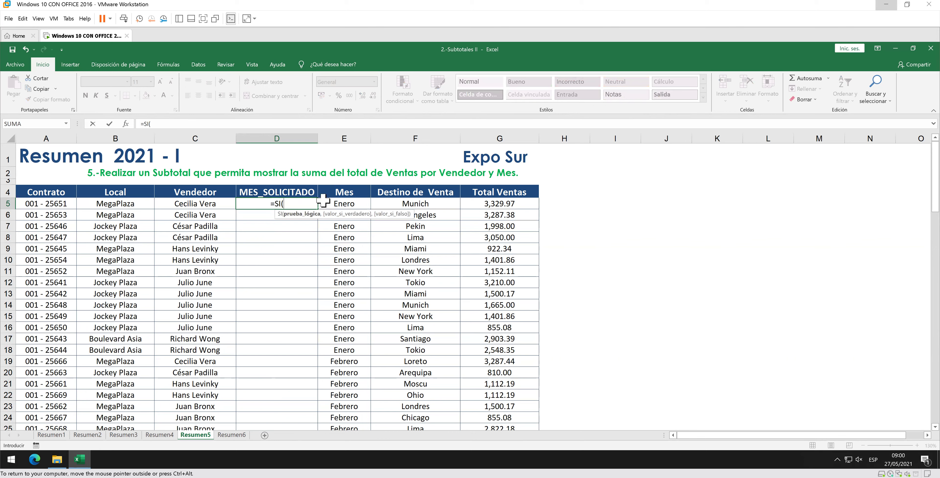
text(MES)
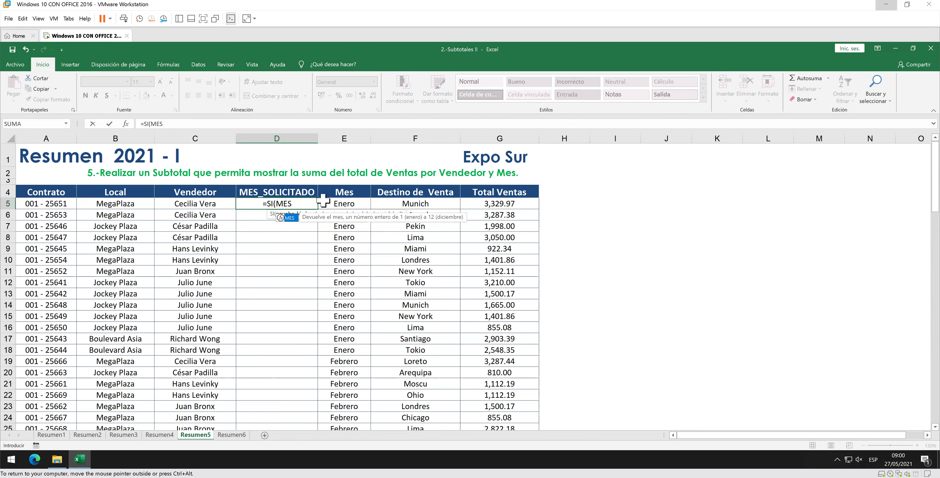
text(()
click(336, 202)
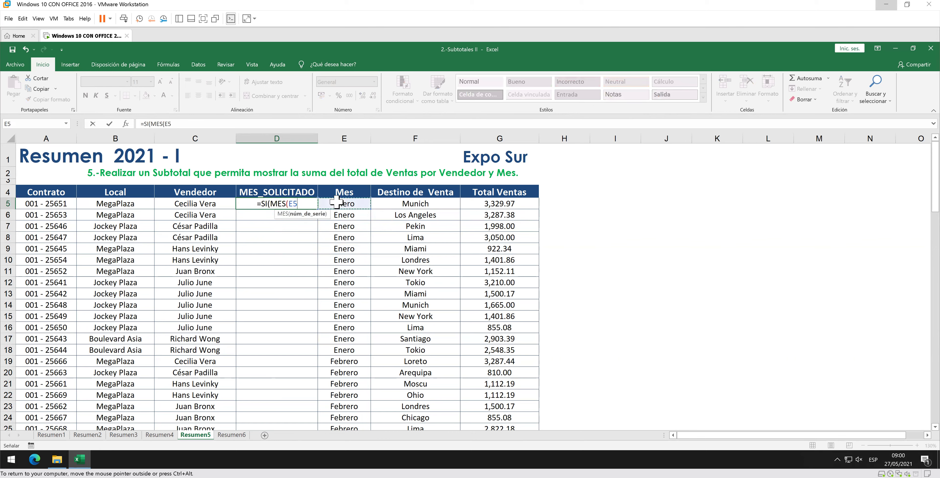
text())
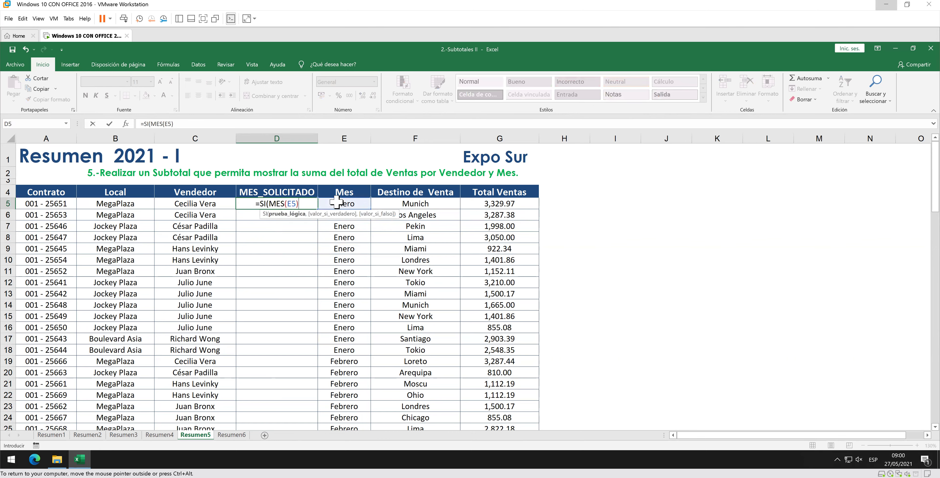
text(=1,)
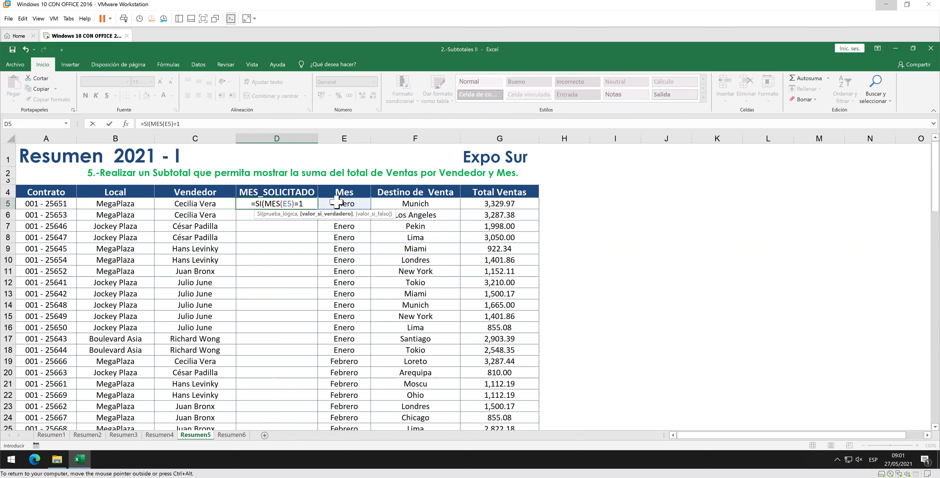
text("ENER)
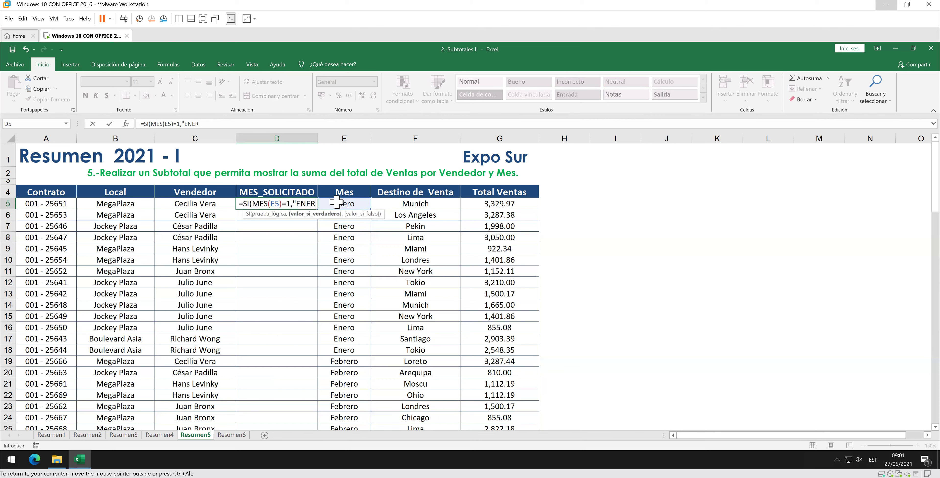
text(O")
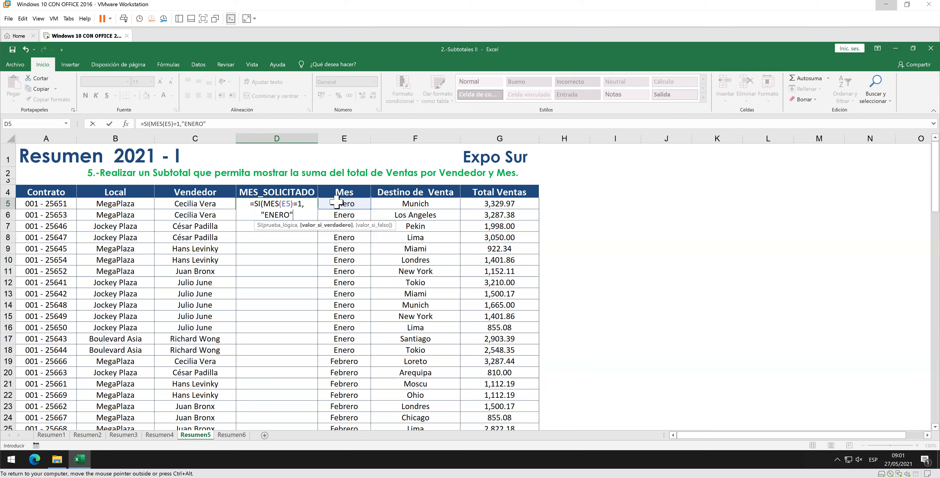
text(,)
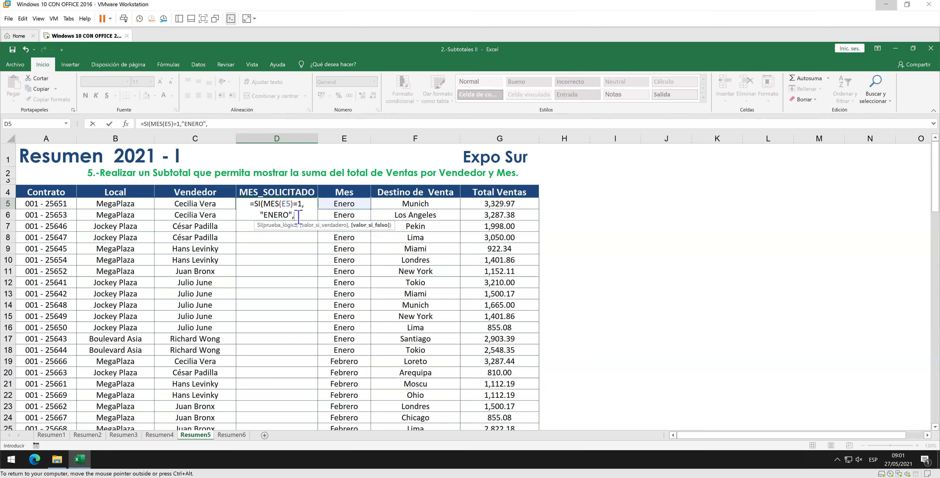
- Copy the SI(MES(E5)=1,"ENERO", clause and paste it as a second test returning FEBRERO for month 2
drag(295, 216, 252, 203)
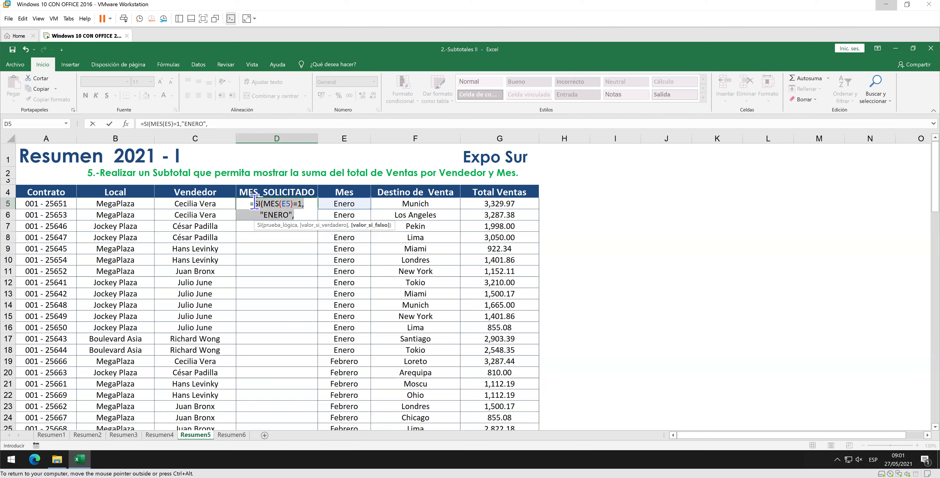
right_click(268, 206)
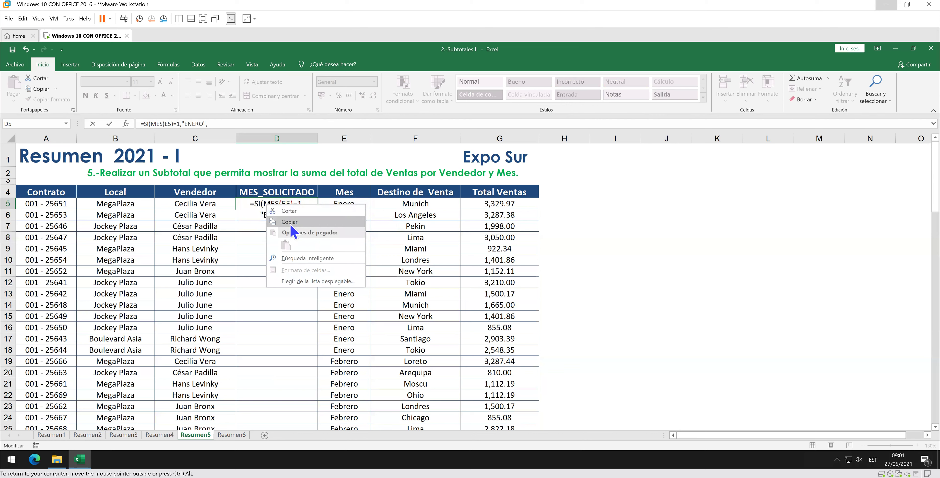
click(289, 222)
click(303, 211)
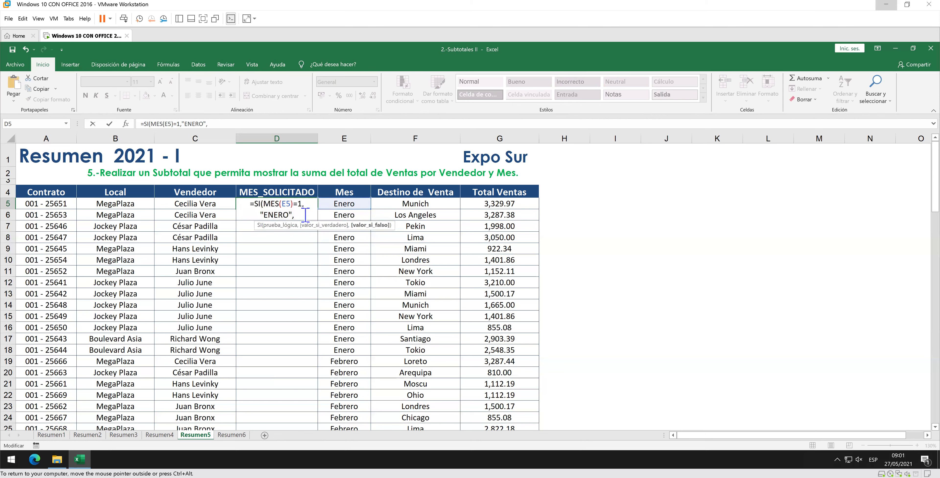
key(ctrl+v)
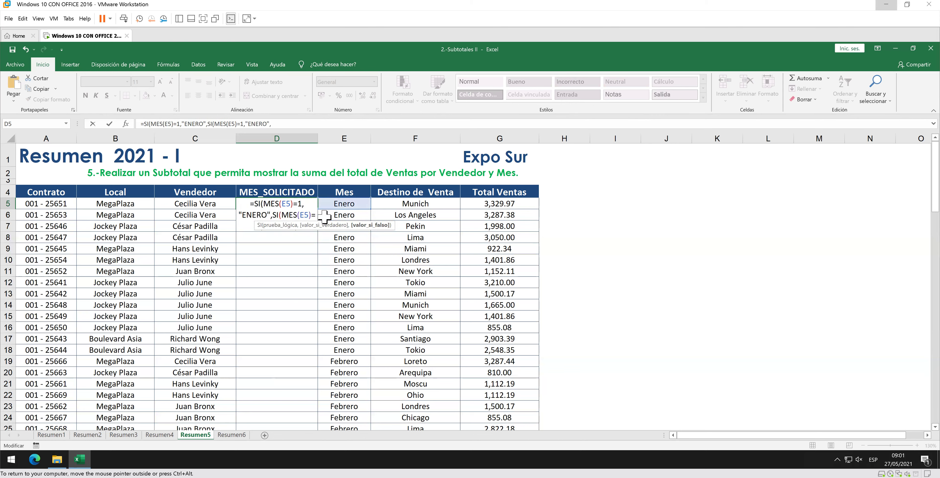
click(239, 124)
key(Delete)
text(2)
key(Right)
key(Right)
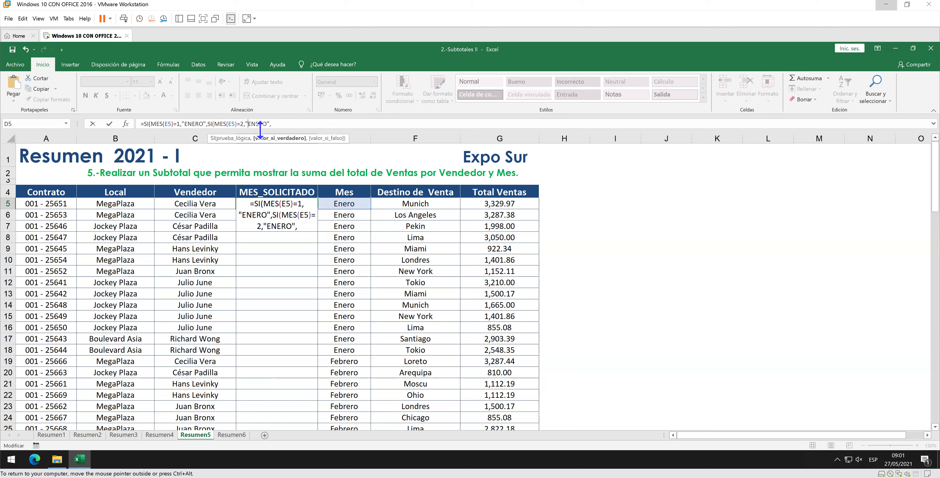
key(Delete)
key(Delete)
key(Delete)
key(Delete)
key(Delete)
text(FEBRERO)
click(315, 122)
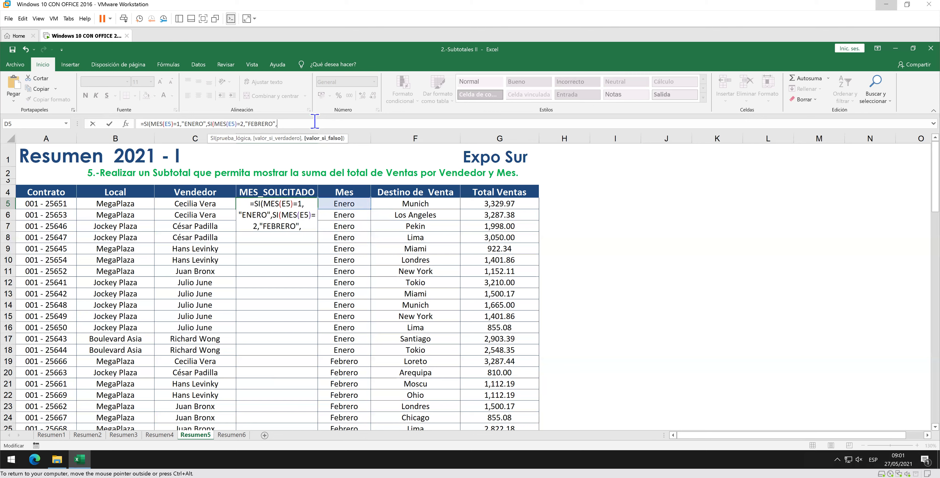
- Add a third clause that returns MARZO when the month is 3
key(ctrl+v)
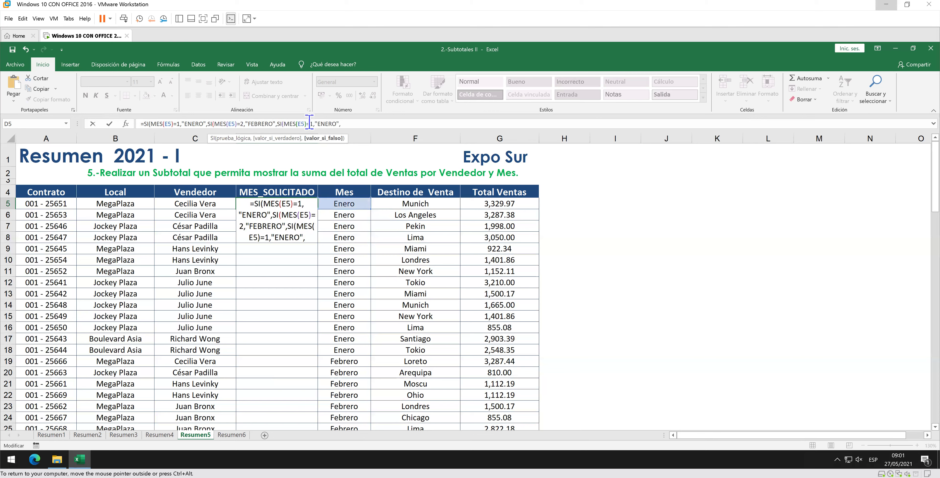
double_click(313, 123)
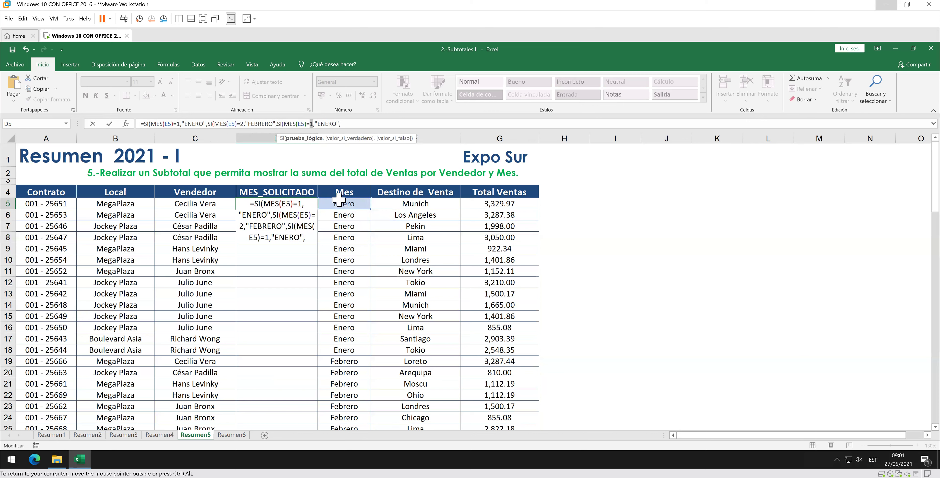
key(BackSpace)
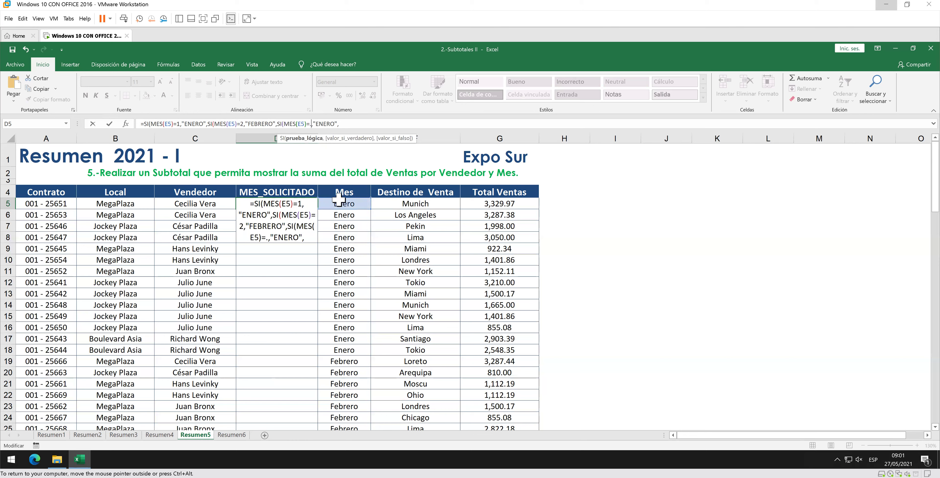
key(BackSpace)
text(3)
key(Right)
key(Right)
key(Delete)
key(Delete)
key(Delete)
key(Delete)
key(Delete)
text(MARA)
key(BackSpace)
text(ZO)
key(Right)
key(Right)
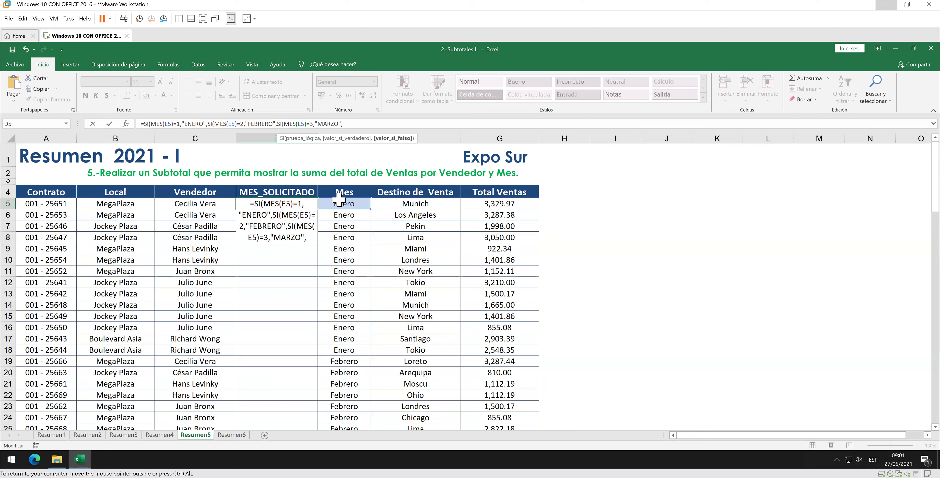
- Add a fourth clause returning ABRIL for month 4, then paste another copy of the clause
key(ctrl+v)
key(Left)
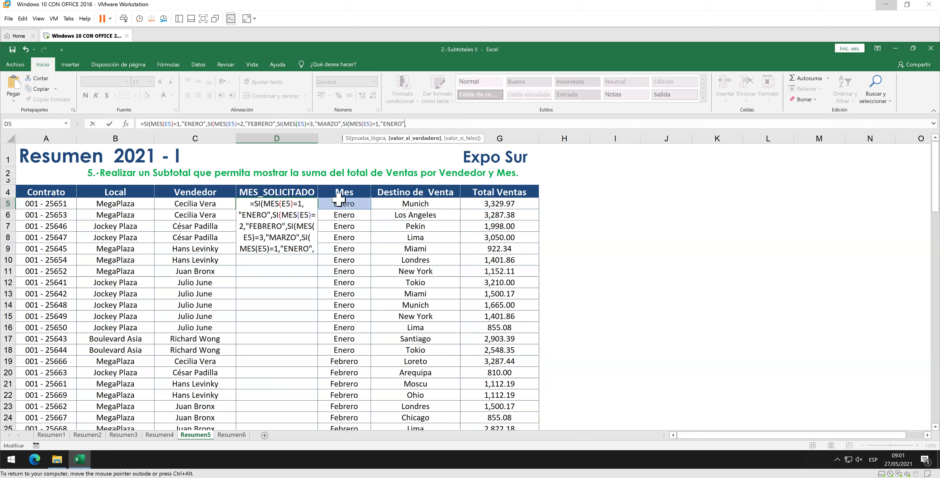
key(Left)
key(Left)
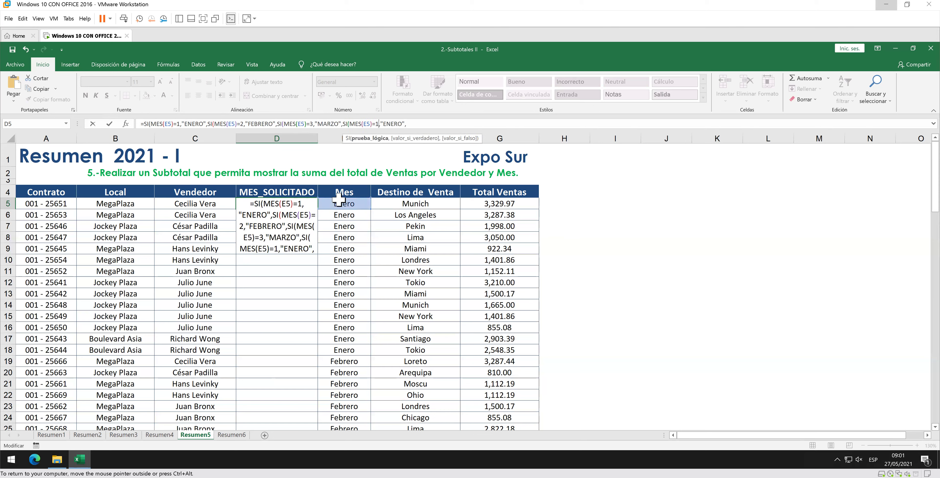
key(BackSpace)
text(4)
key(Right)
key(Right)
key(Delete)
key(Delete)
key(Delete)
key(Delete)
key(Delete)
text(ABRIL)
key(Right)
key(Right)
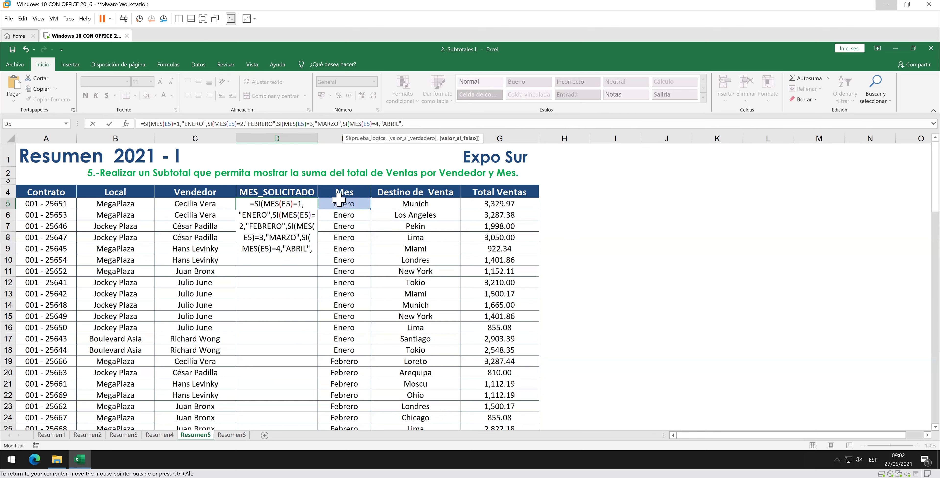
key(ctrl+v)
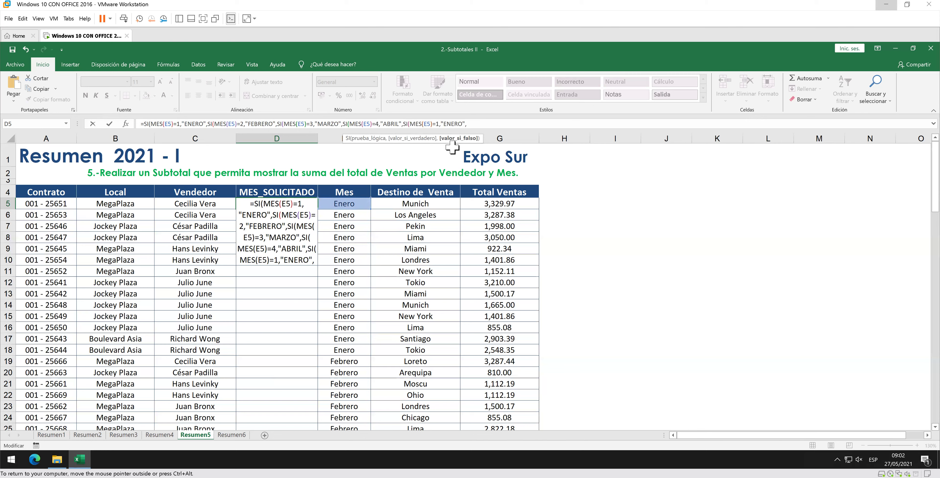
- Edit the fifth clause to test for month 5 and return MAYO
click(436, 124)
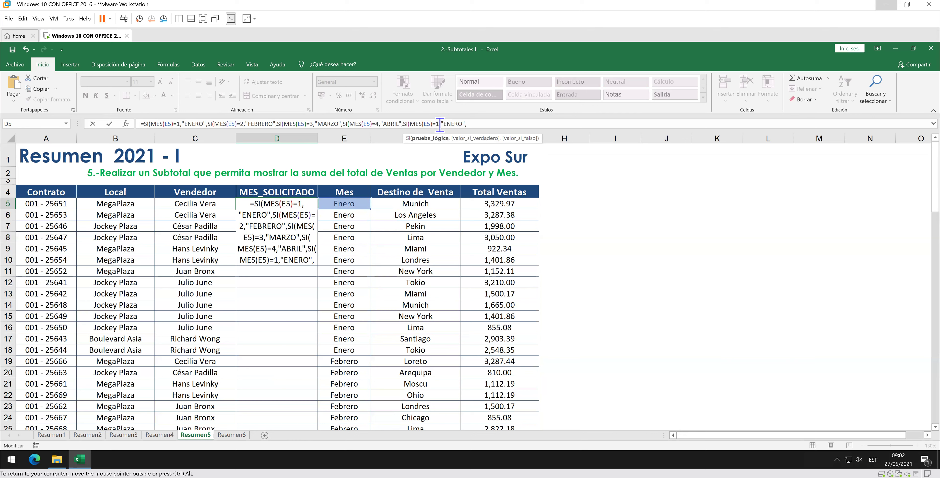
key(Right)
drag(438, 123, 436, 123)
text(5)
key(Right)
key(Right)
key(Delete)
key(Delete)
key(Delete)
key(Delete)
key(Delete)
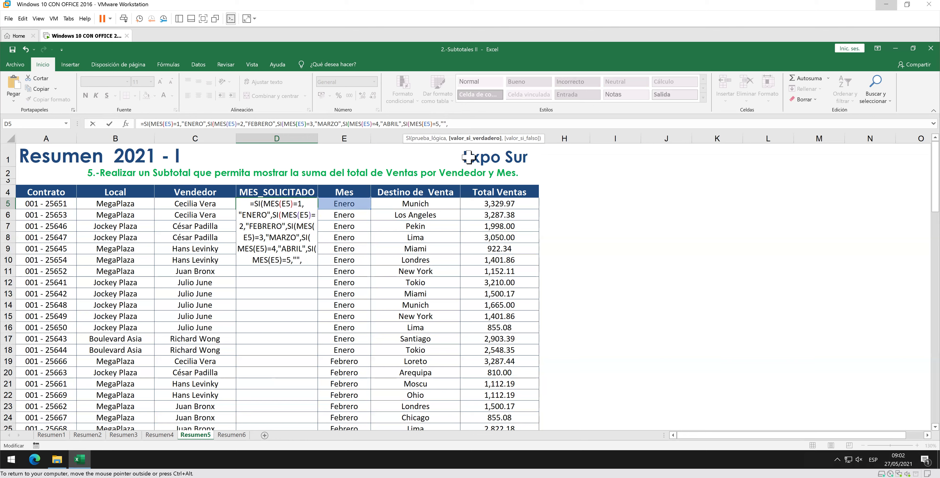
text(MAYO)
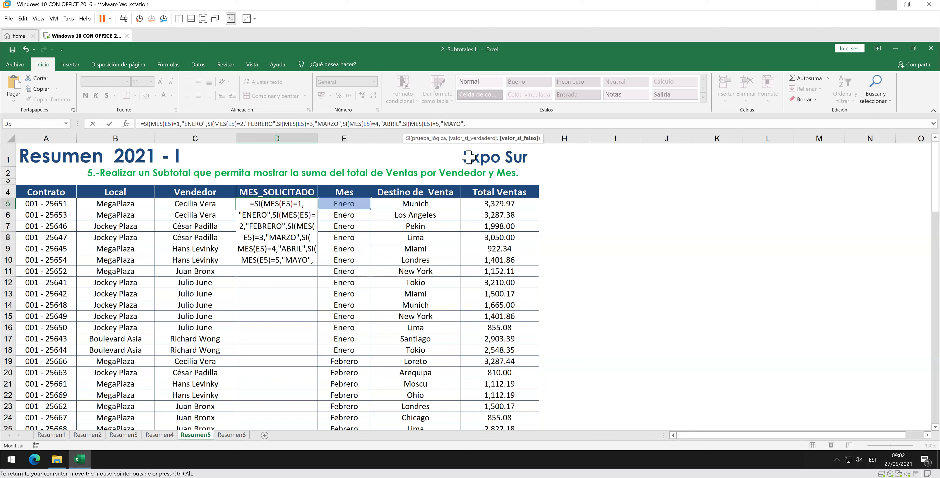
- Add a sixth clause returning JUNIO for month 6, then close with a 0 fallback and parentheses
key(ctrl+v)
key(Left)
key(Left)
key(BackSpace)
key(BackSpace)
key(BackSpace)
key(BackSpace)
key(BackSpace)
text(JUNIO)
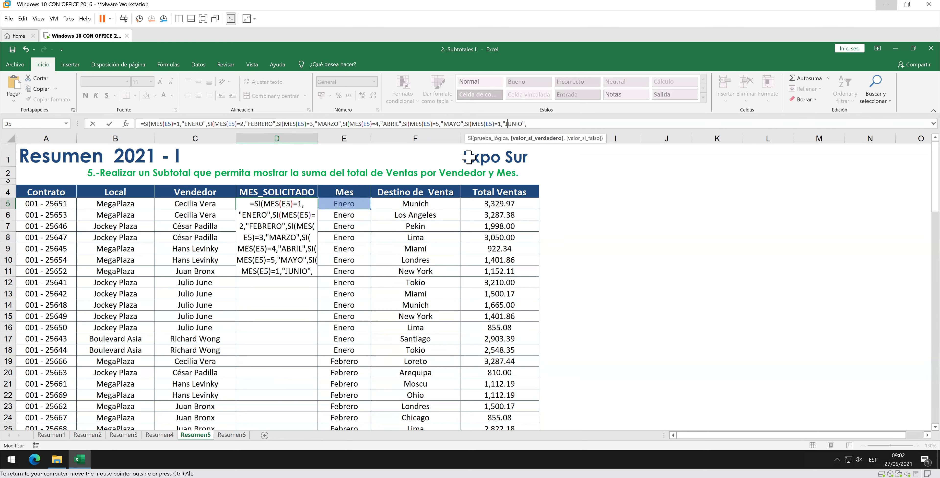
key(Left)
key(Left)
key(Left)
key(BackSpace)
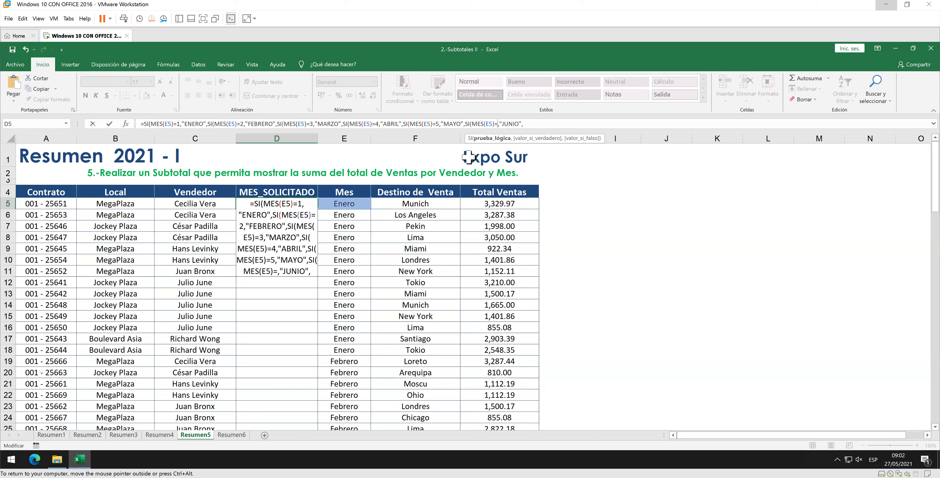
text(5)
key(BackSpace)
text(6)
key(Right)
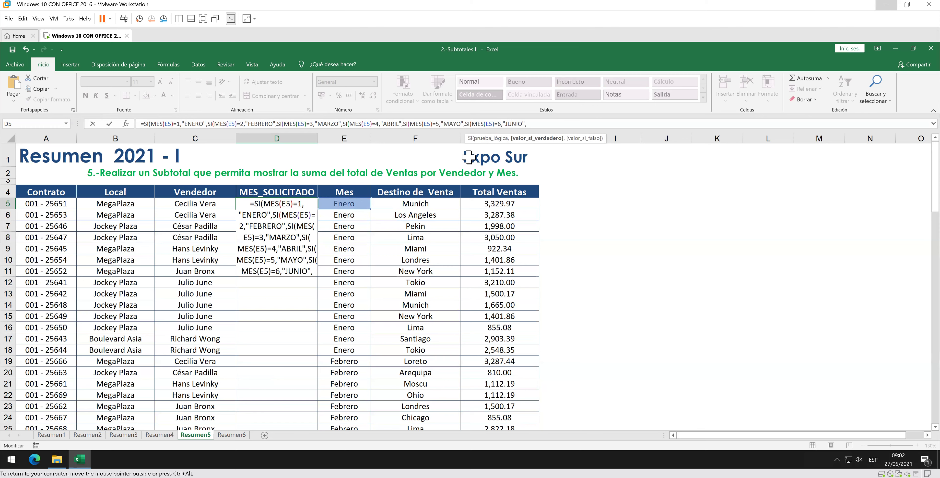
key(Right)
text(0)))
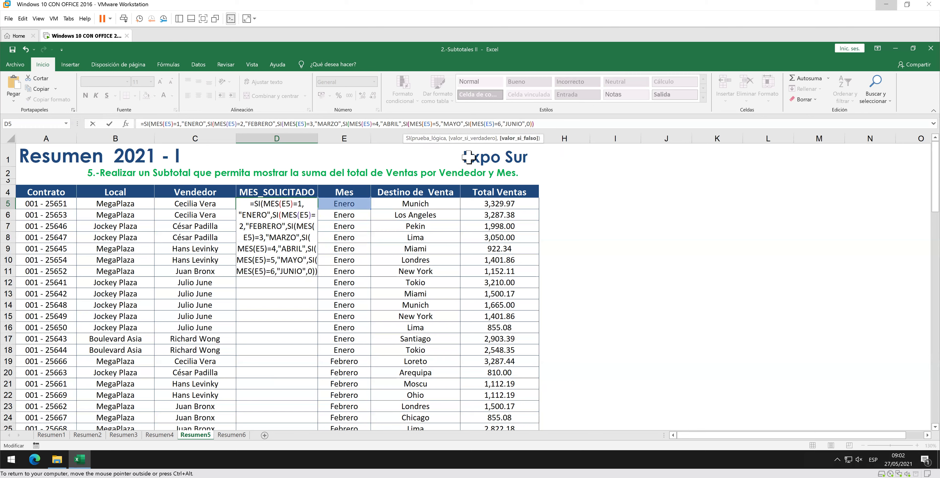
text())))
key(Return)
key(Return)
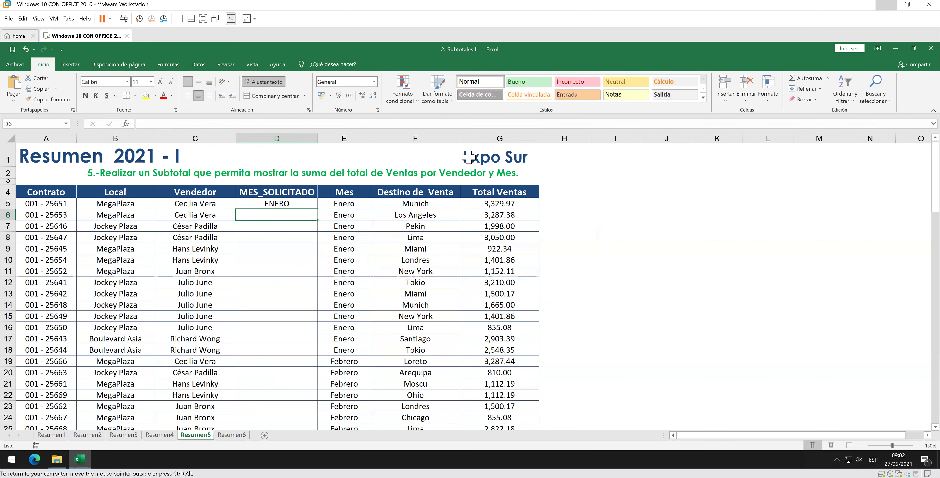
click(305, 201)
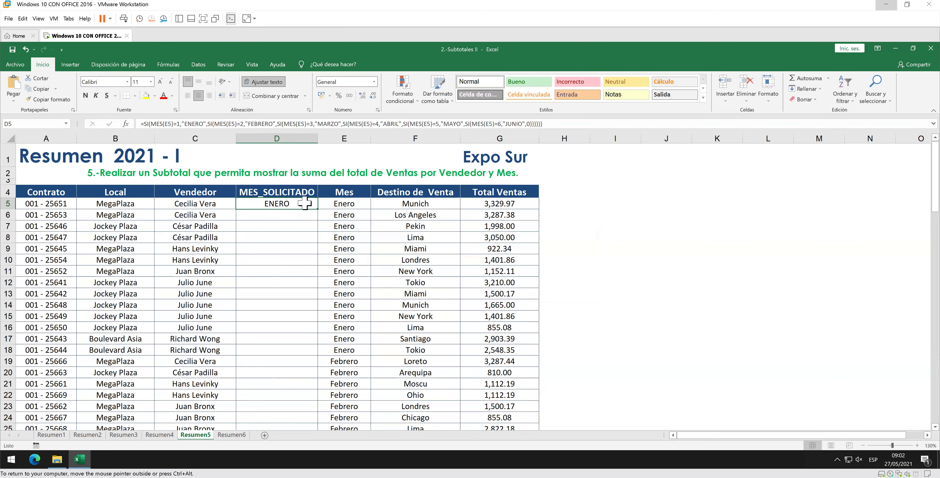
double_click(318, 209)
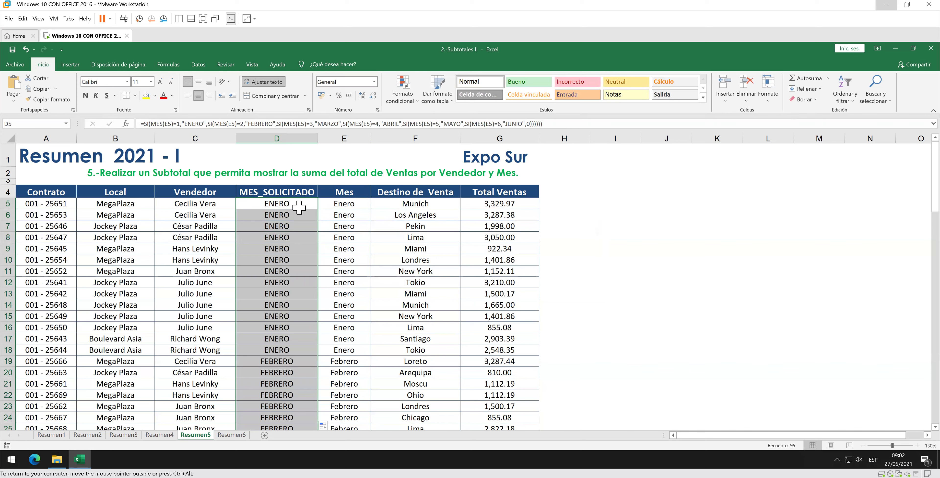
click(365, 201)
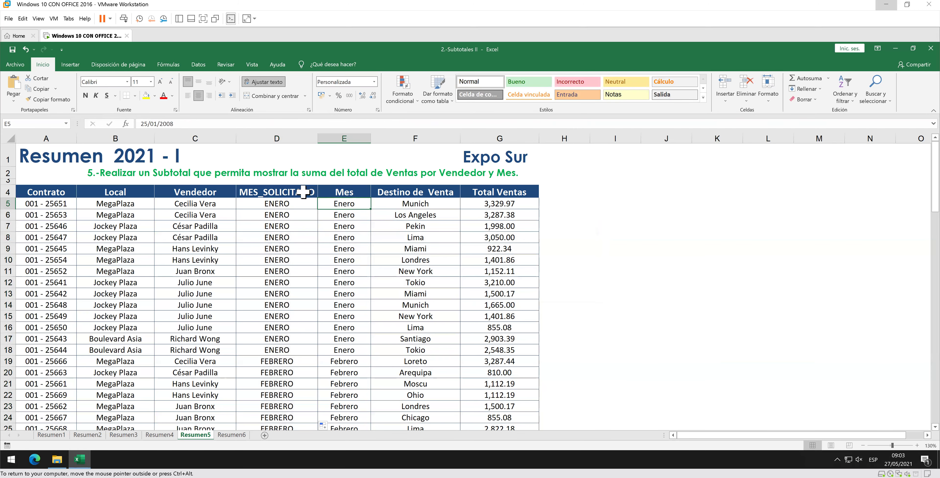
- Custom-sort Resumen5 by MES_SOLICITADO then Vendedor A to Z, and select the resulting ABRIL rows
right_click(311, 191)
mouse_move(345, 324)
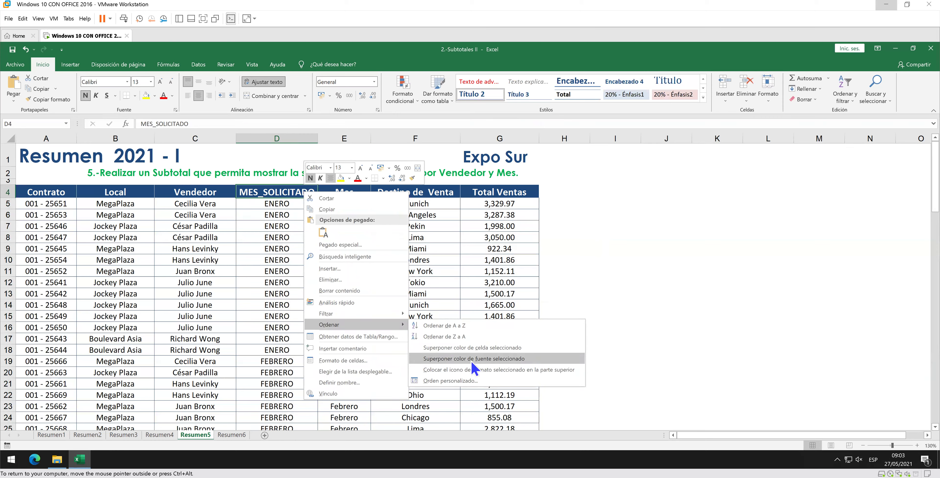
click(475, 380)
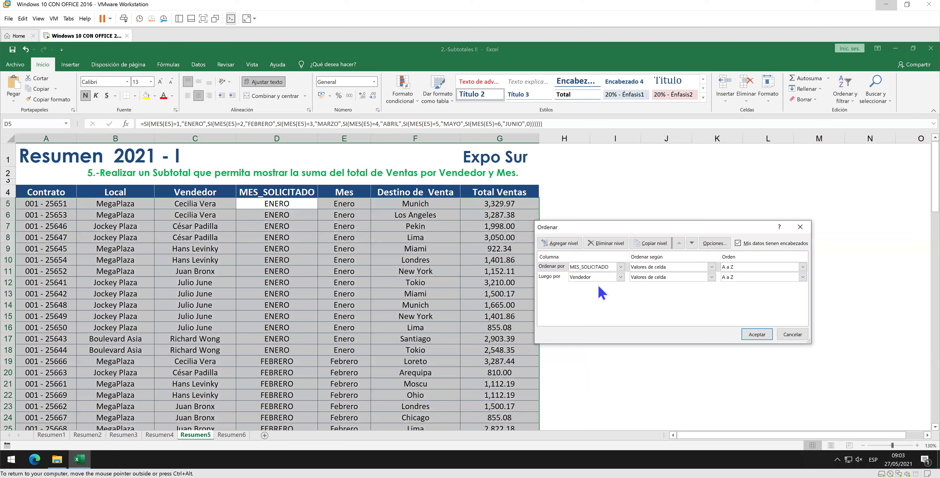
click(745, 334)
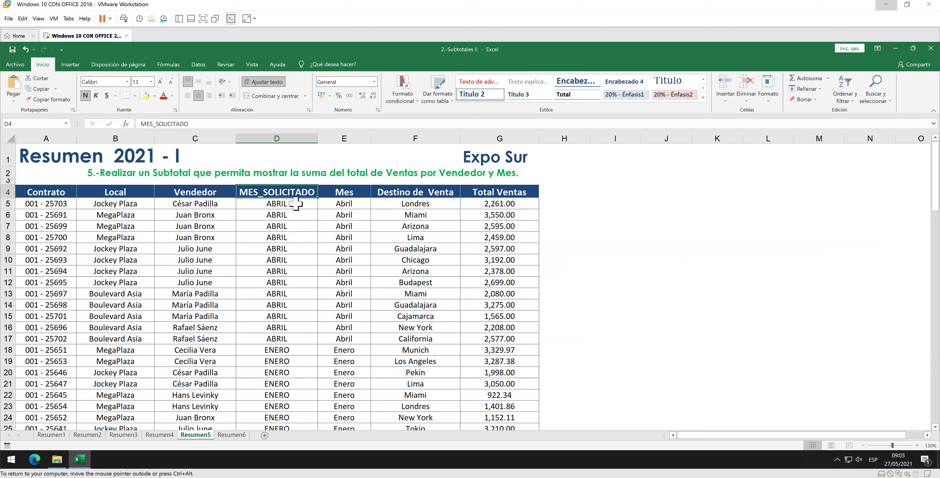
mouse_move(216, 203)
mouse_down()
mouse_move(253, 242)
mouse_move(284, 340)
mouse_up()
scroll(281, 344, down, 1)
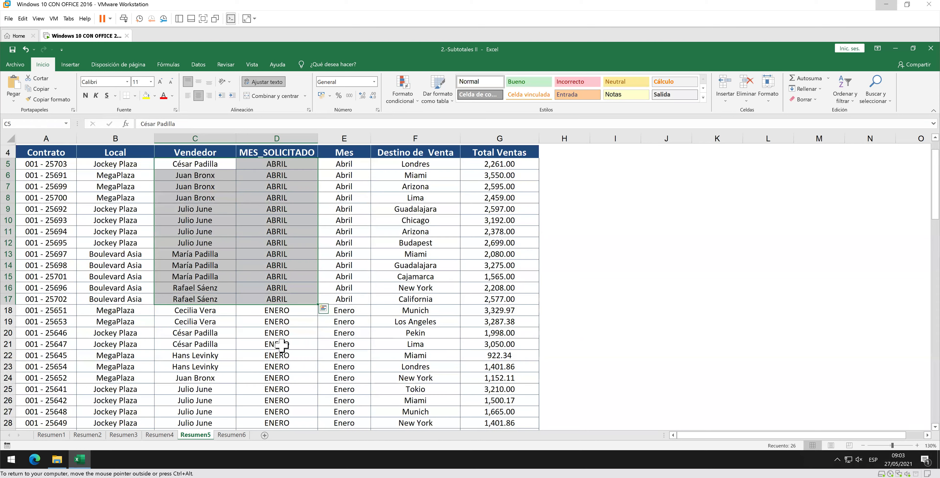
scroll(282, 344, down, 2)
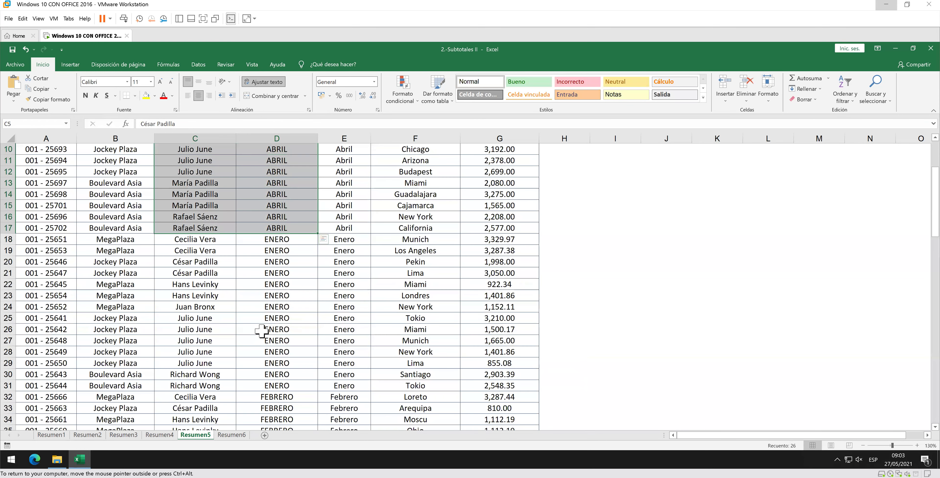
mouse_move(199, 239)
mouse_down()
mouse_move(214, 249)
mouse_move(293, 386)
mouse_up()
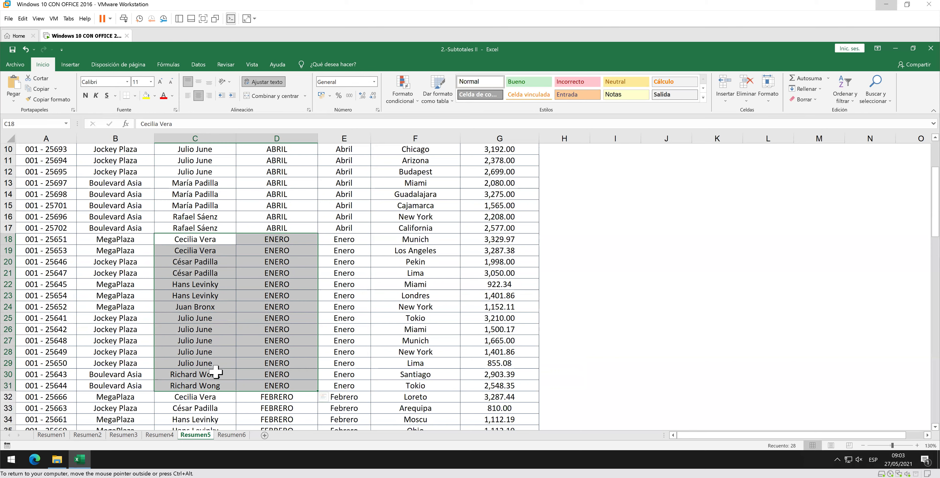
scroll(215, 372, down, 1)
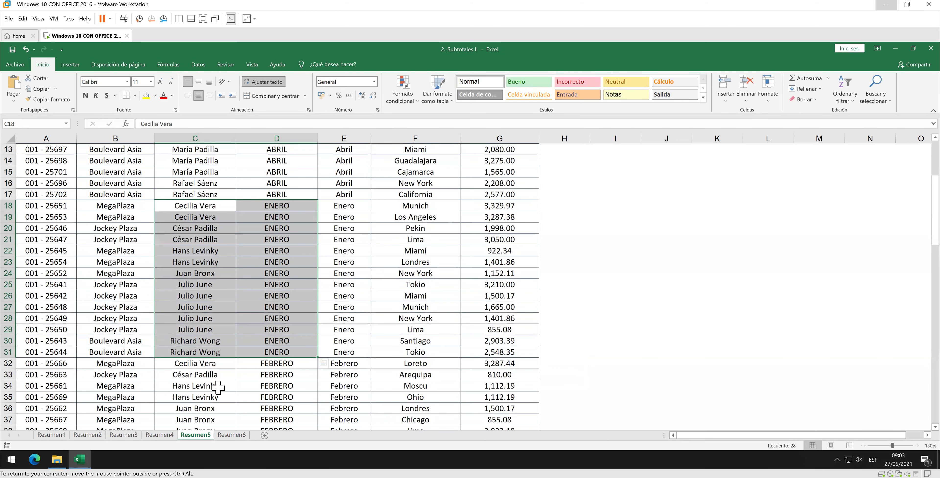
scroll(218, 386, down, 1)
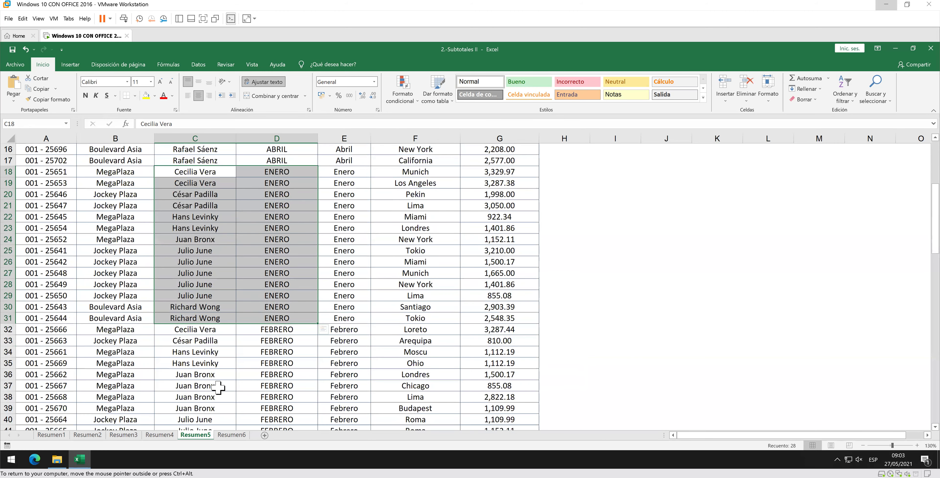
scroll(218, 386, down, 4)
scroll(218, 386, down, 4)
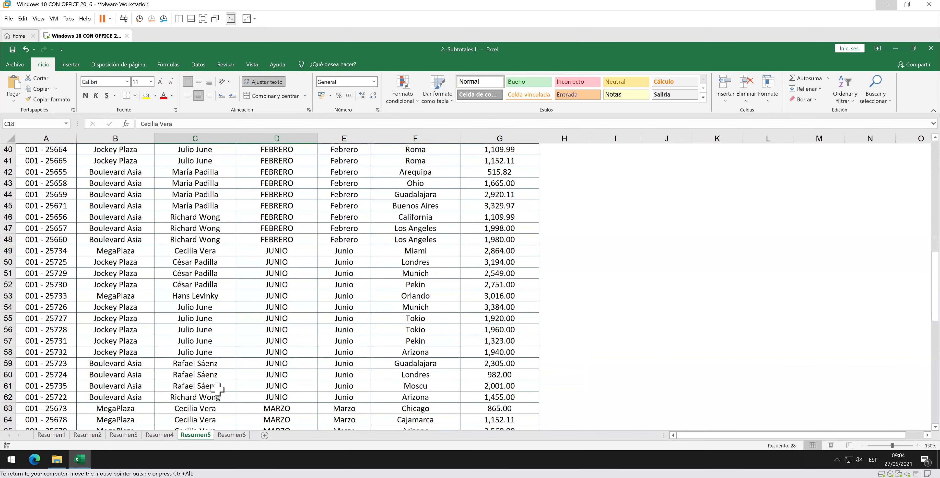
scroll(218, 388, down, 5)
scroll(218, 388, down, 2)
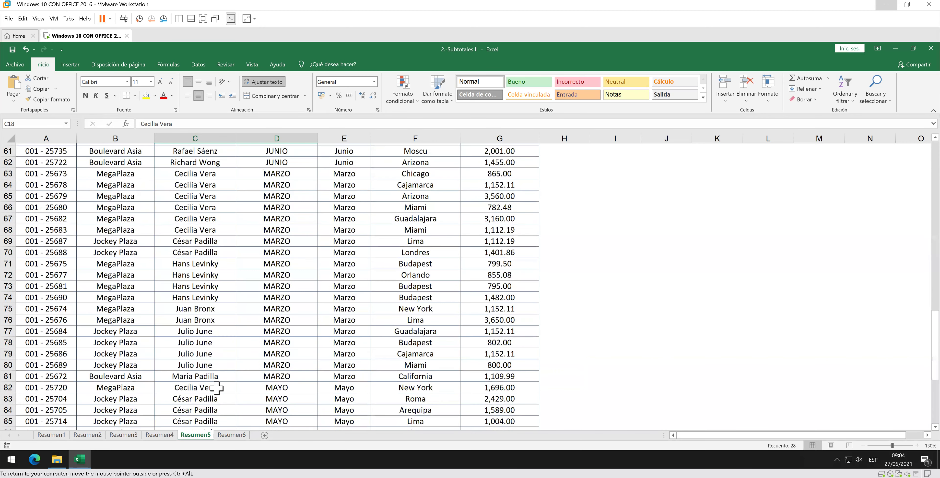
scroll(218, 388, down, 1)
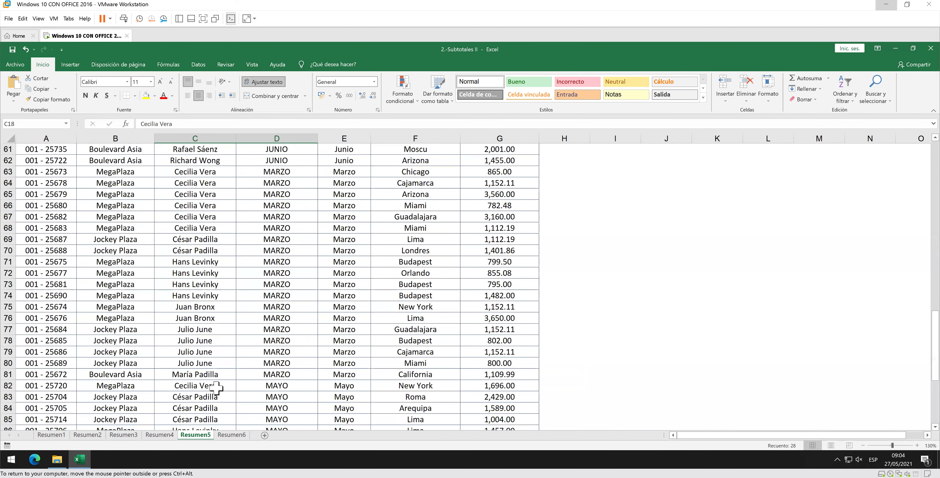
scroll(216, 388, down, 3)
scroll(216, 387, down, 1)
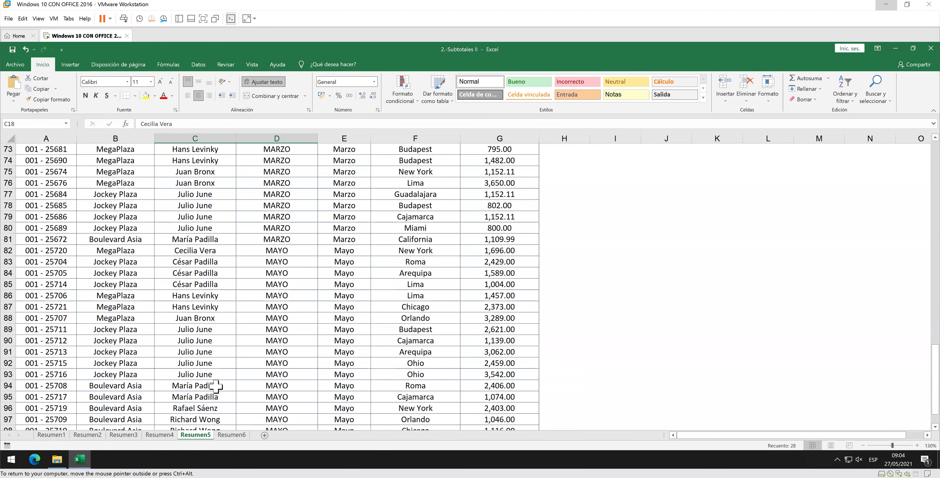
scroll(216, 386, down, 2)
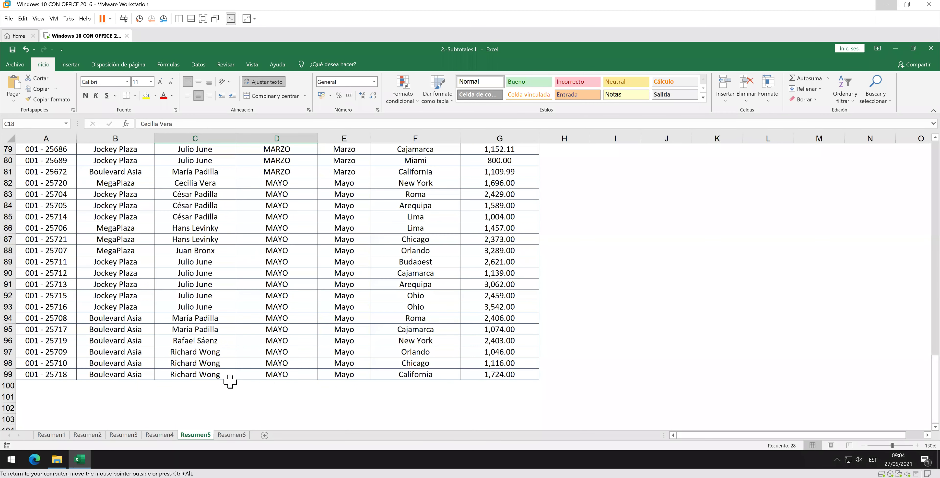
scroll(230, 381, up, 5)
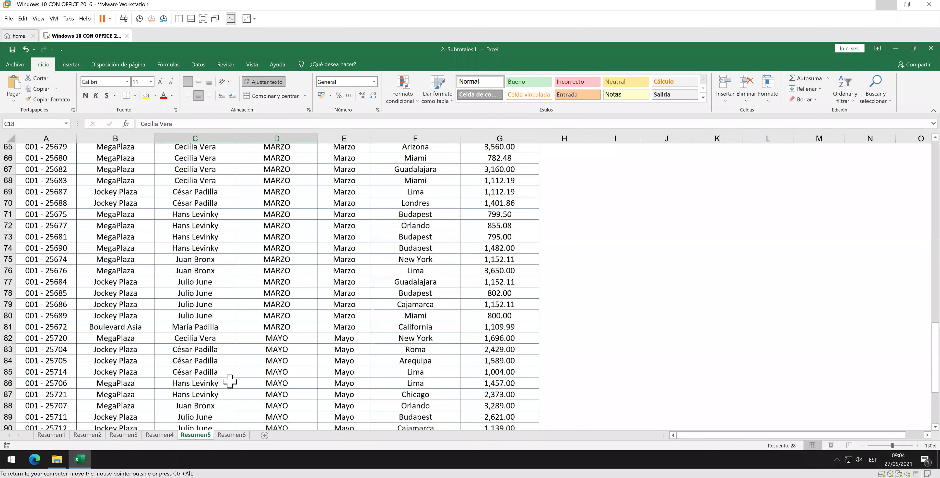
scroll(230, 381, up, 5)
scroll(230, 381, up, 1)
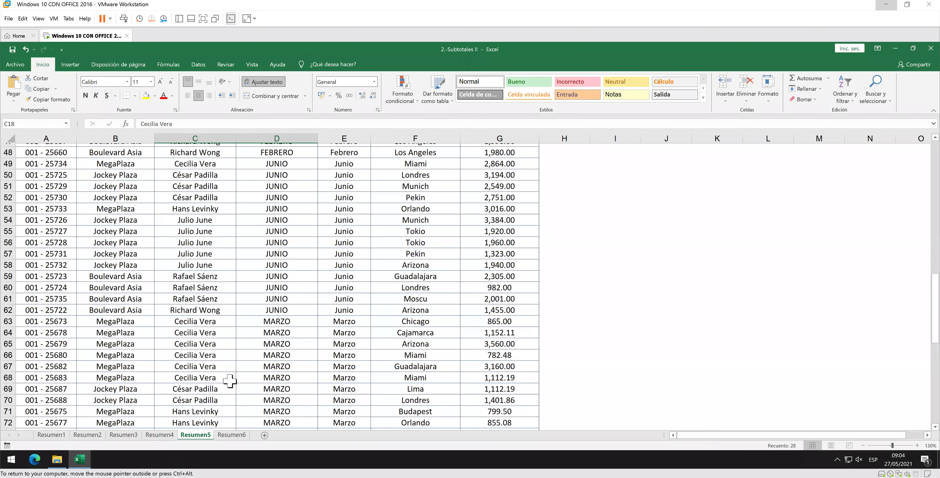
scroll(233, 362, up, 15)
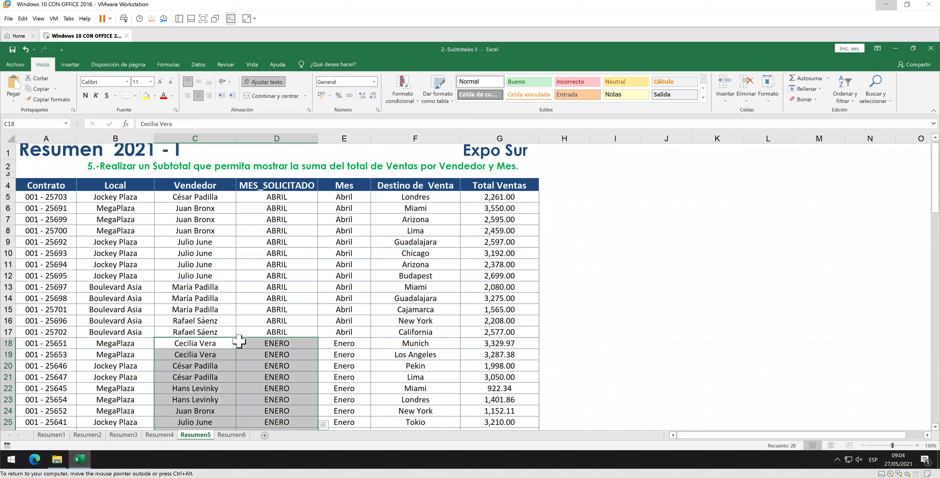
- Sort MES_SOLICITADO with the Enero, Febrero… custom list, keeping Vendedor as the second key
click(277, 193)
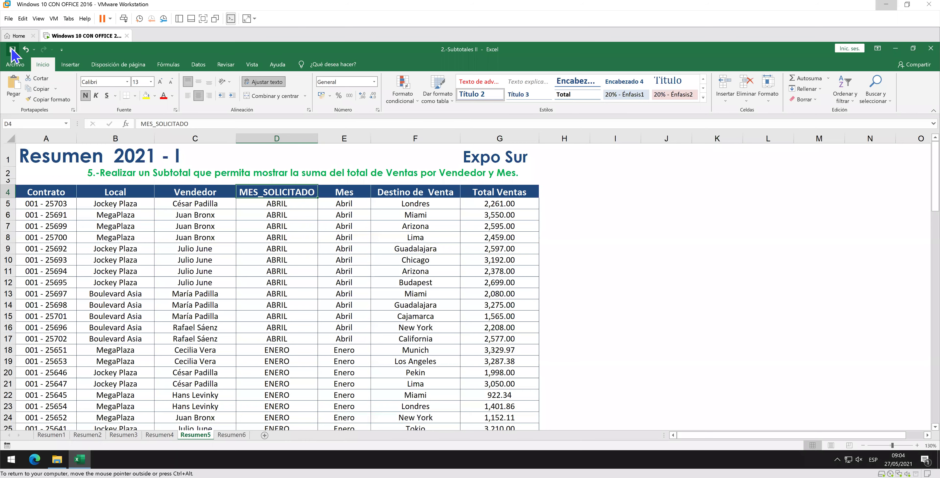
click(198, 64)
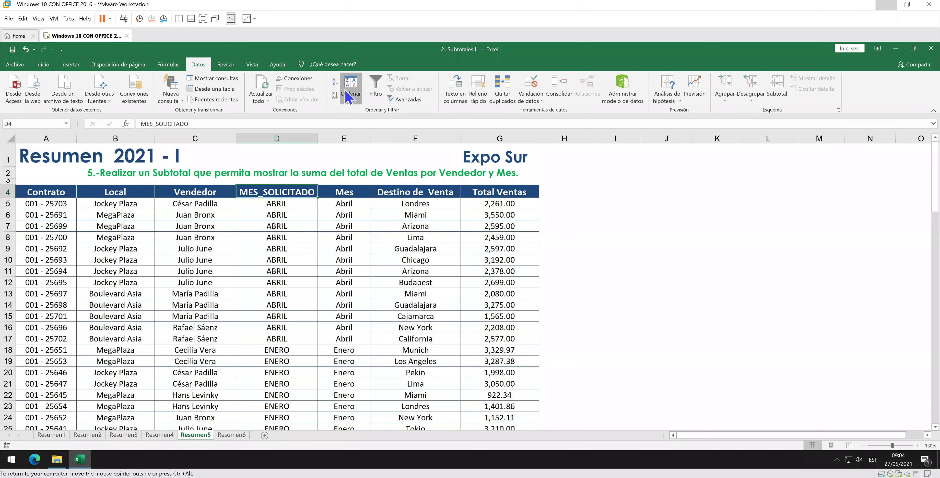
click(348, 97)
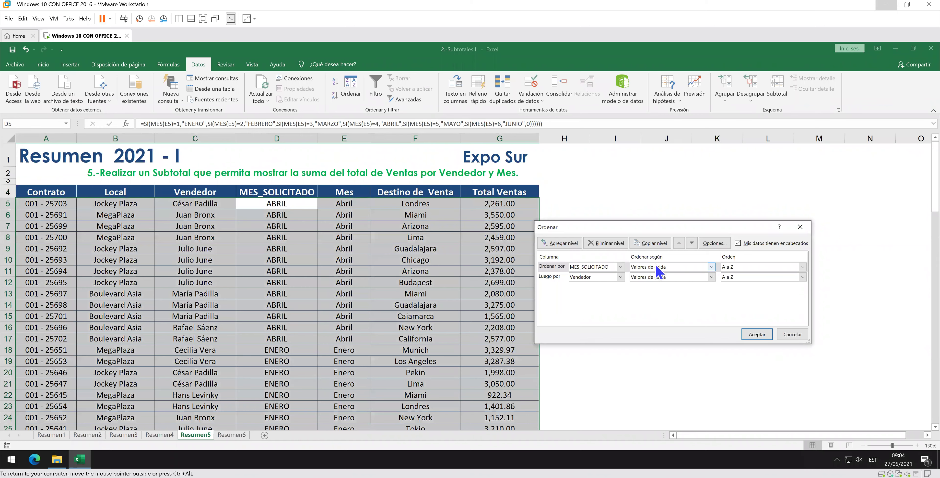
click(804, 267)
click(780, 289)
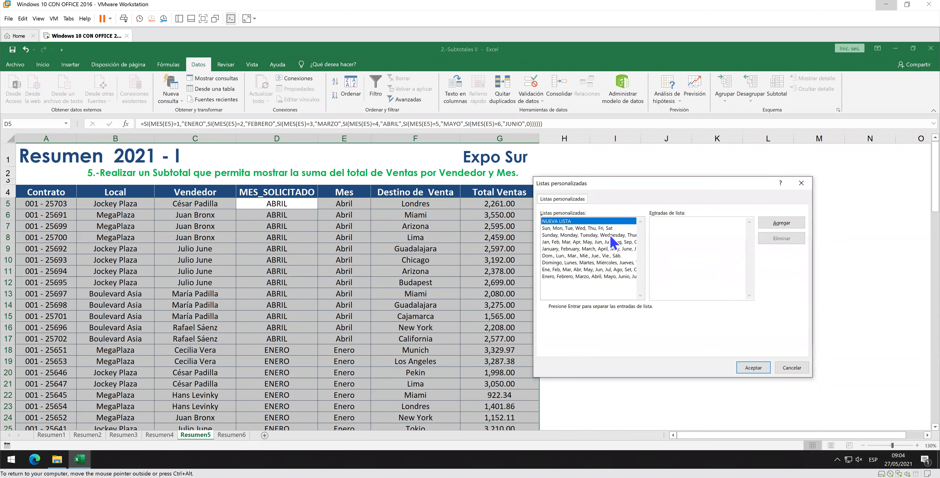
click(563, 276)
click(753, 367)
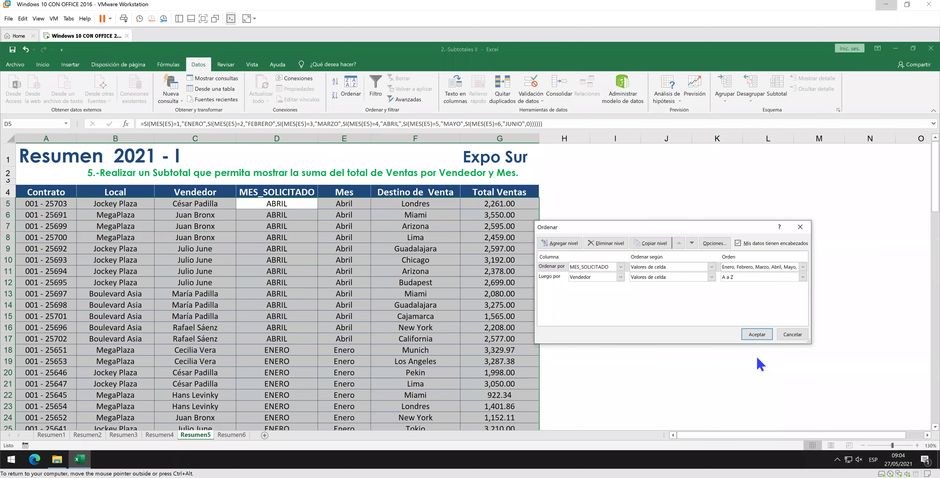
click(757, 334)
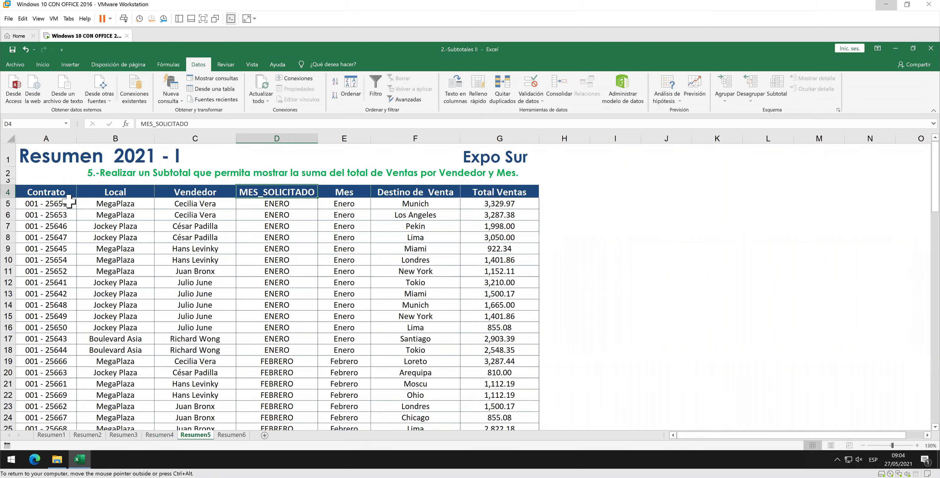
- Select the ENERO rows 5–18, then the MARZO rows 36–54 by their row headers
drag(3, 203, 20, 318)
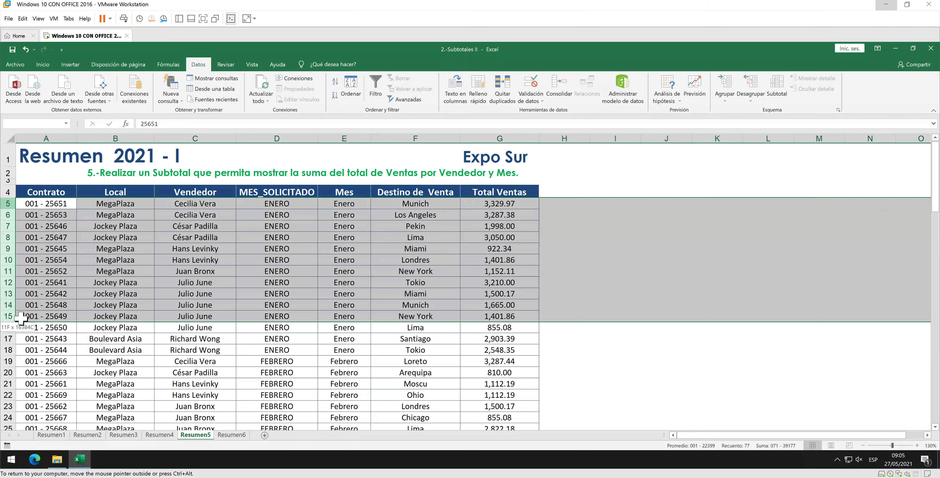
drag(20, 318, 22, 350)
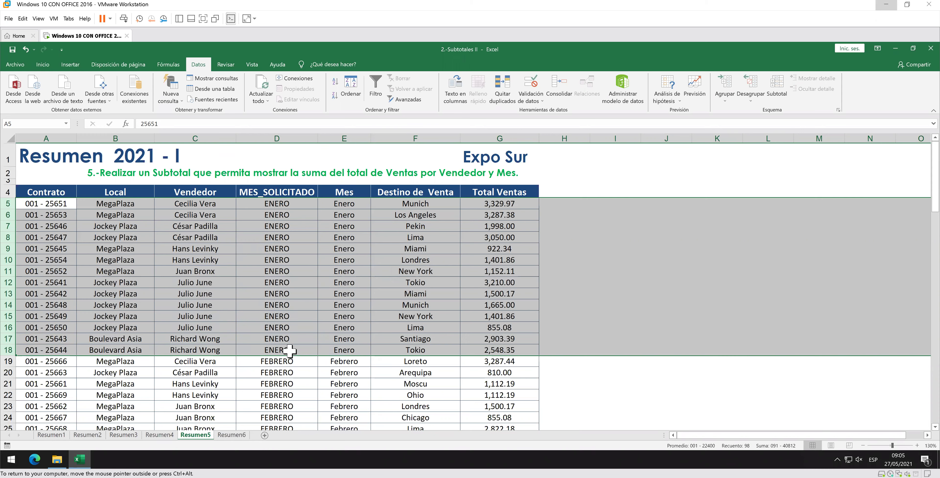
scroll(300, 343, down, 2)
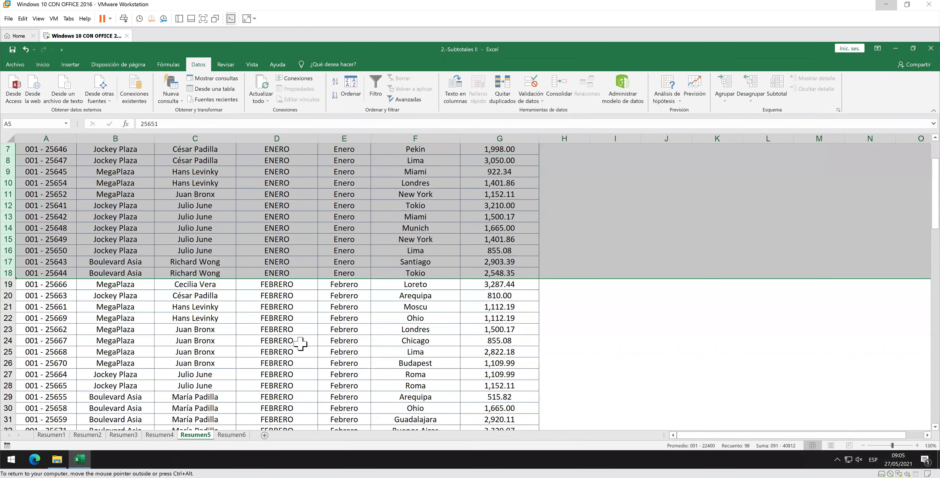
scroll(300, 343, down, 2)
scroll(299, 343, down, 1)
scroll(296, 343, down, 1)
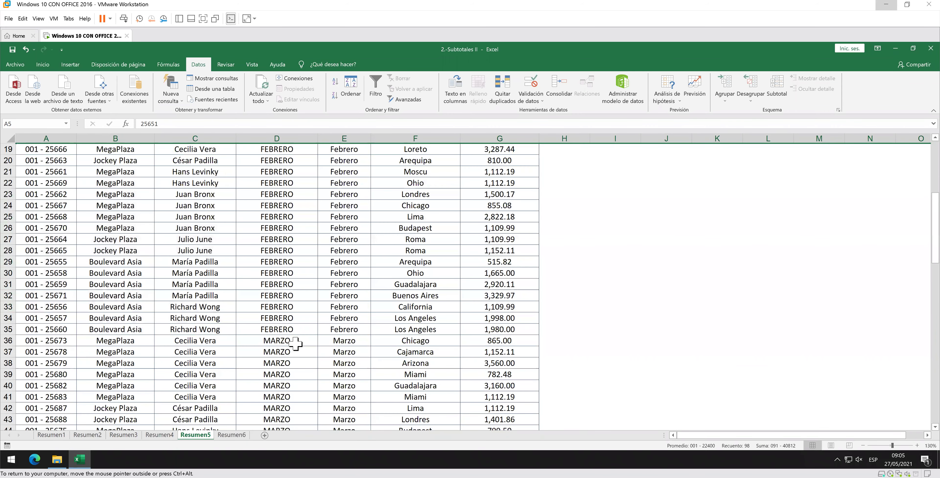
scroll(296, 343, down, 1)
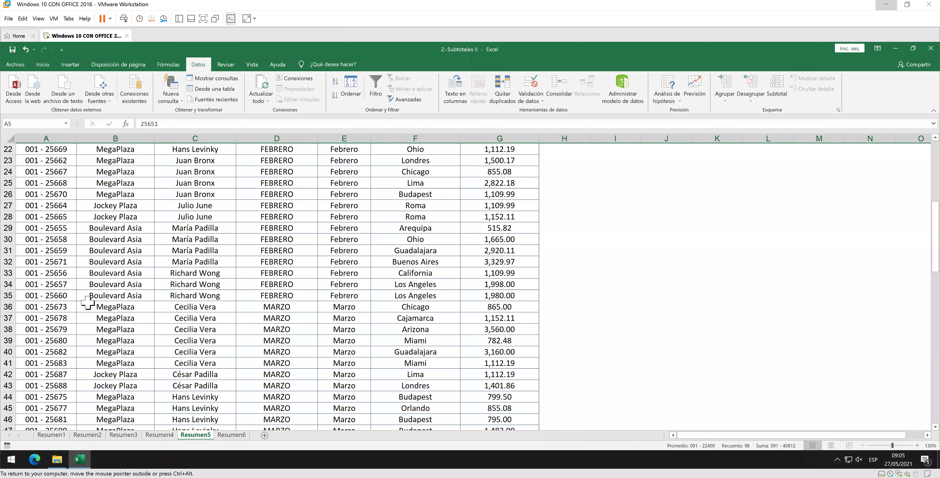
mouse_move(8, 306)
mouse_down()
mouse_move(6, 429)
mouse_move(12, 355)
mouse_up()
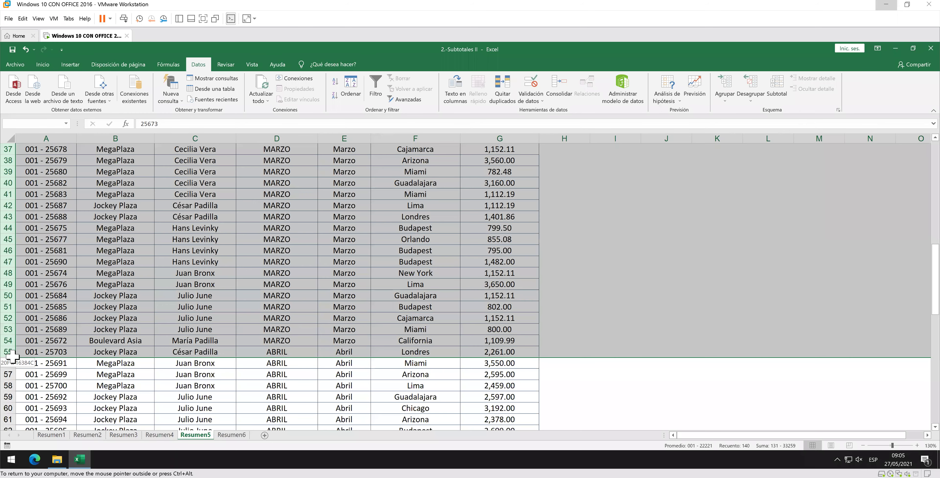
drag(12, 354, 15, 341)
scroll(199, 283, up, 1)
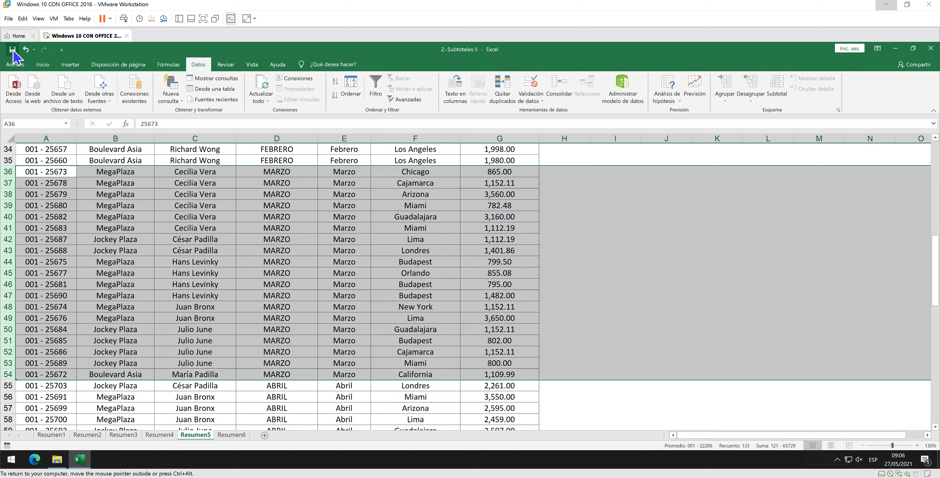
- Add subtotals to Resumen5 at each change in MES_SOLICITADO
click(257, 213)
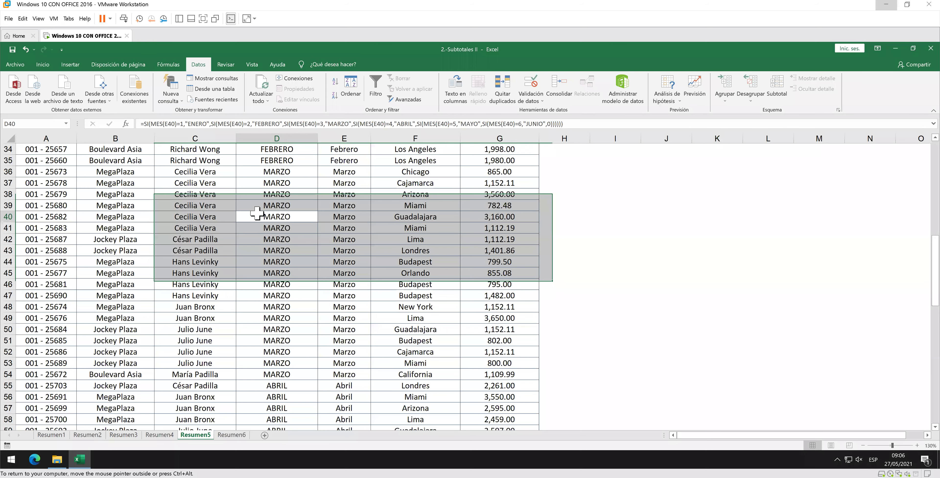
scroll(278, 223, up, 11)
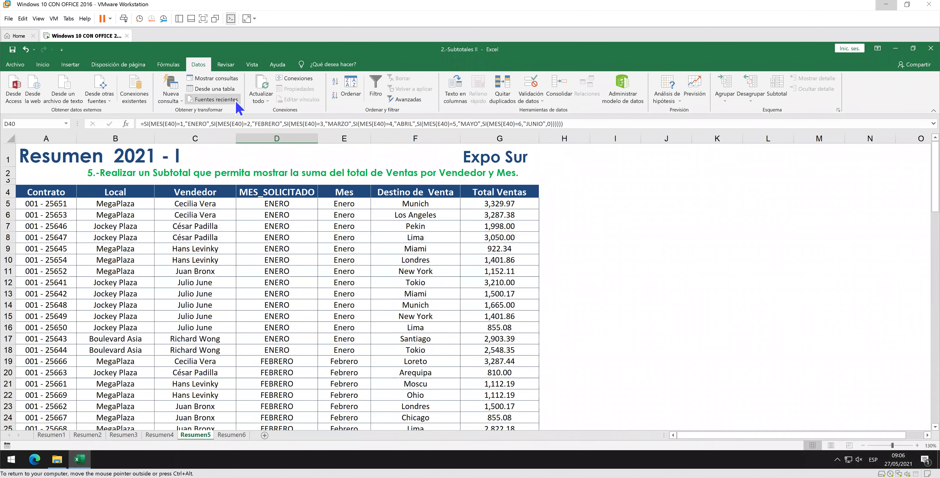
click(788, 98)
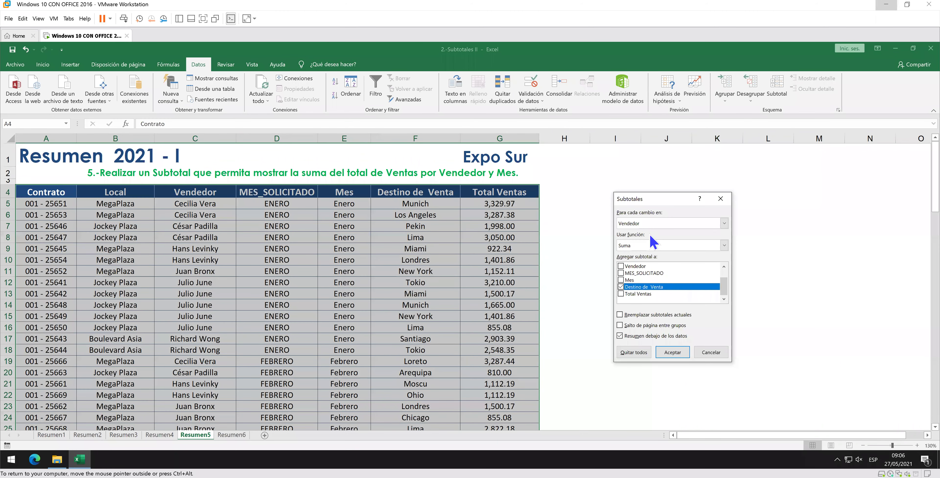
click(659, 226)
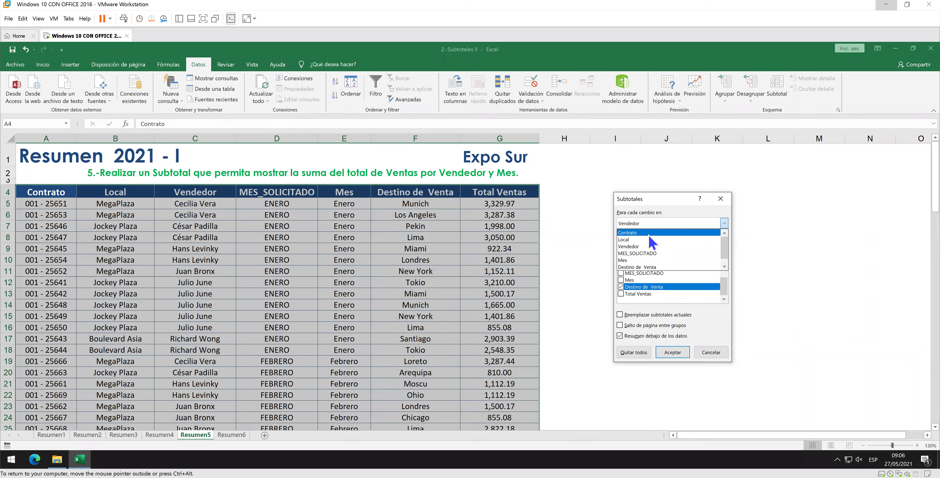
click(648, 253)
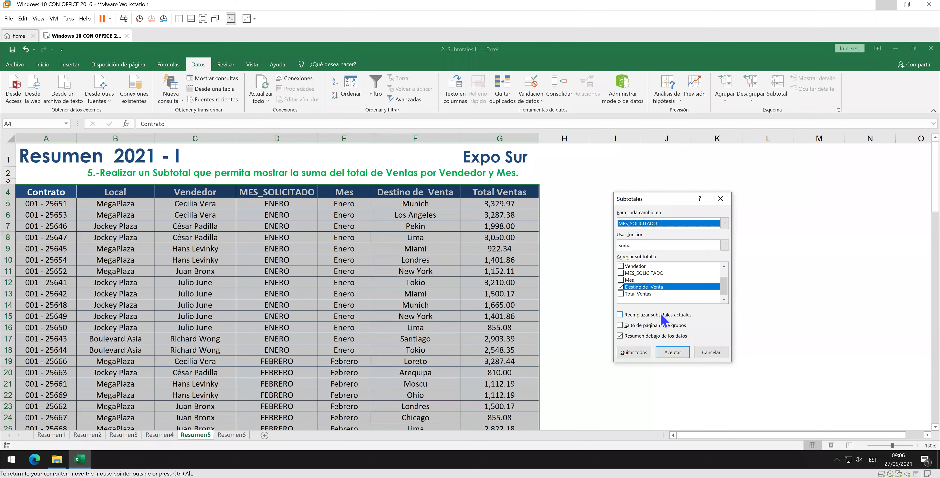
key(Return)
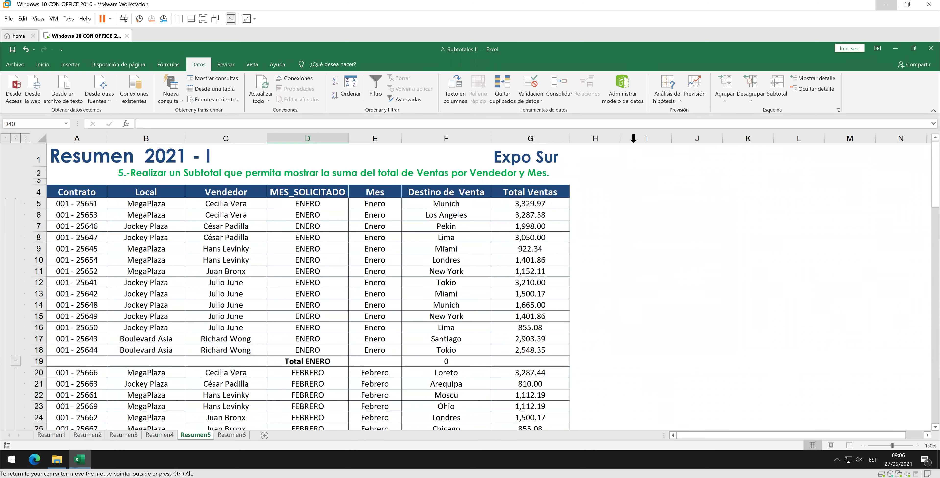
- Add nested Vendedor subtotals while keeping the existing month subtotals
click(782, 96)
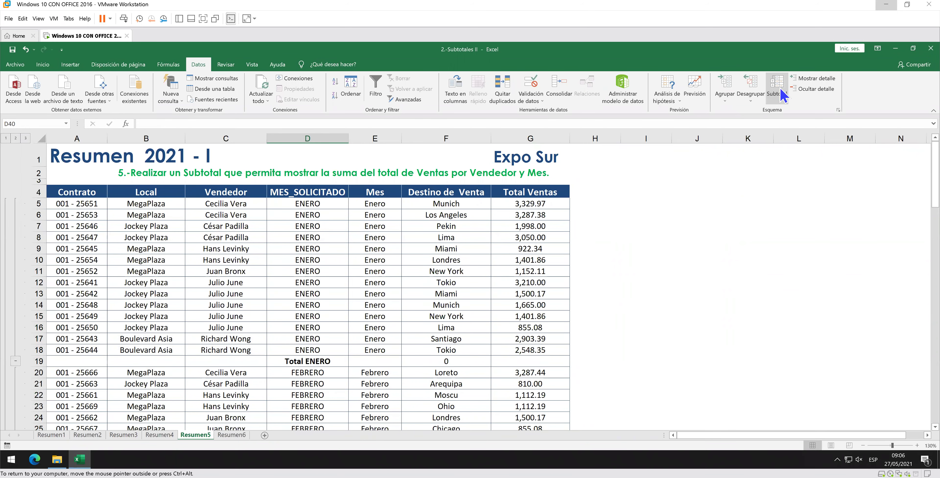
click(678, 223)
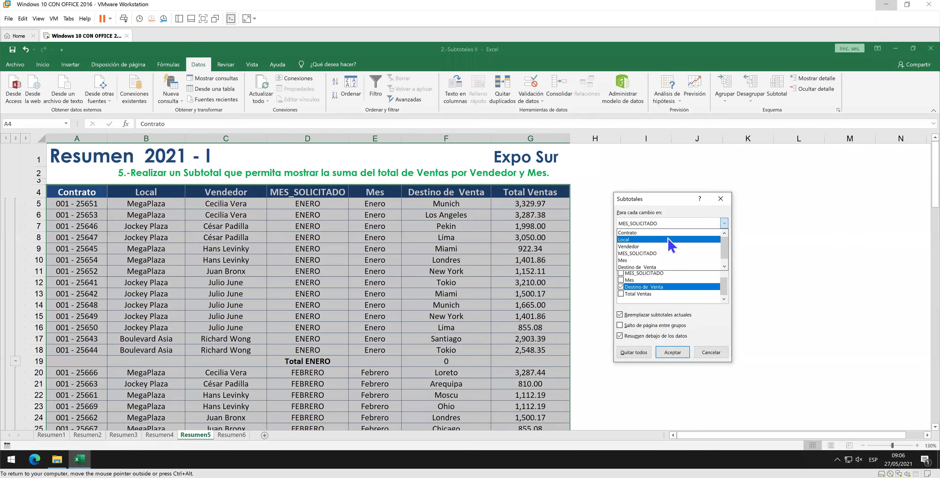
click(666, 353)
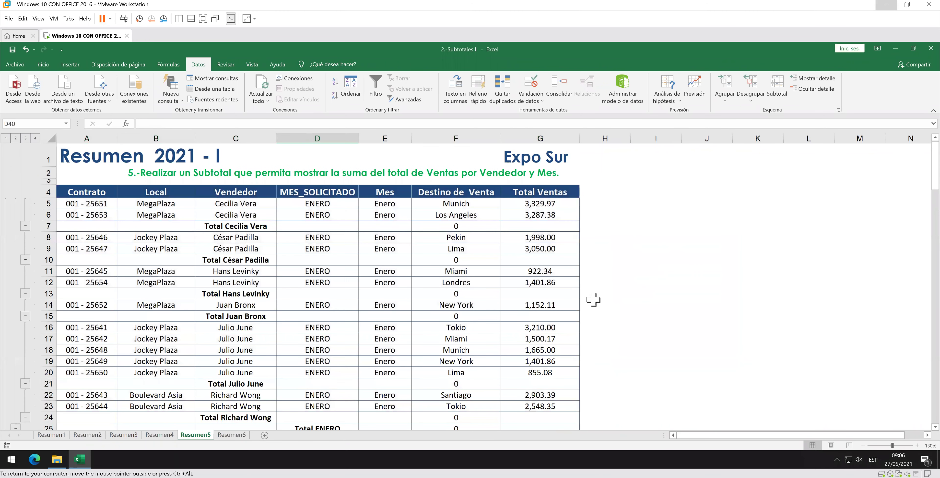
- Collapse the outline to level 3 and review the vendor and month total rows down to Total general
click(26, 138)
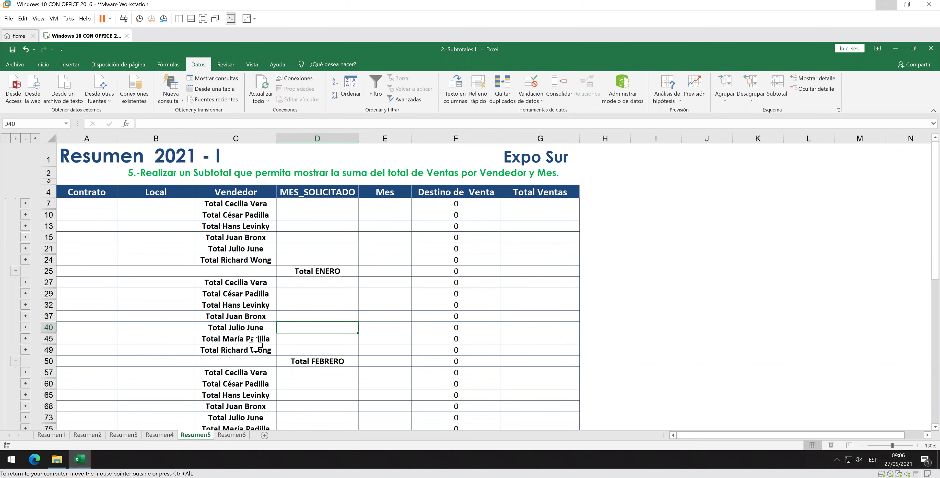
scroll(256, 343, down, 1)
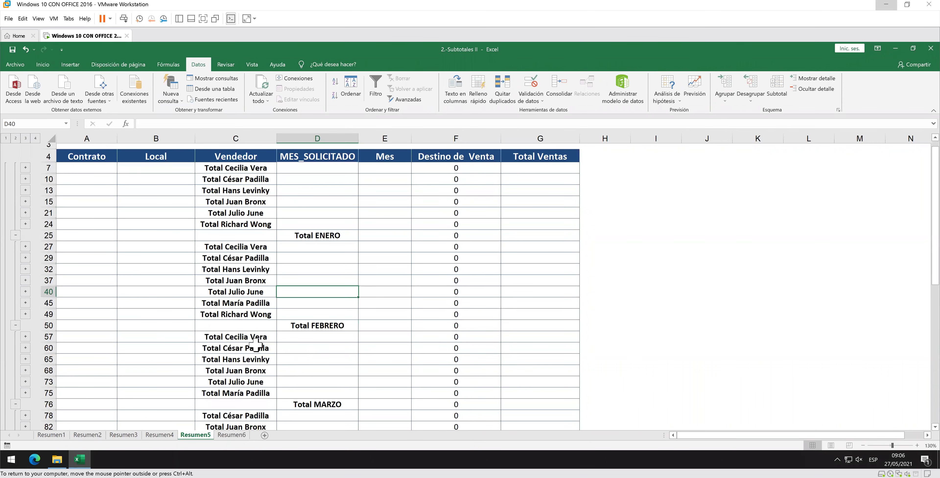
scroll(255, 343, down, 1)
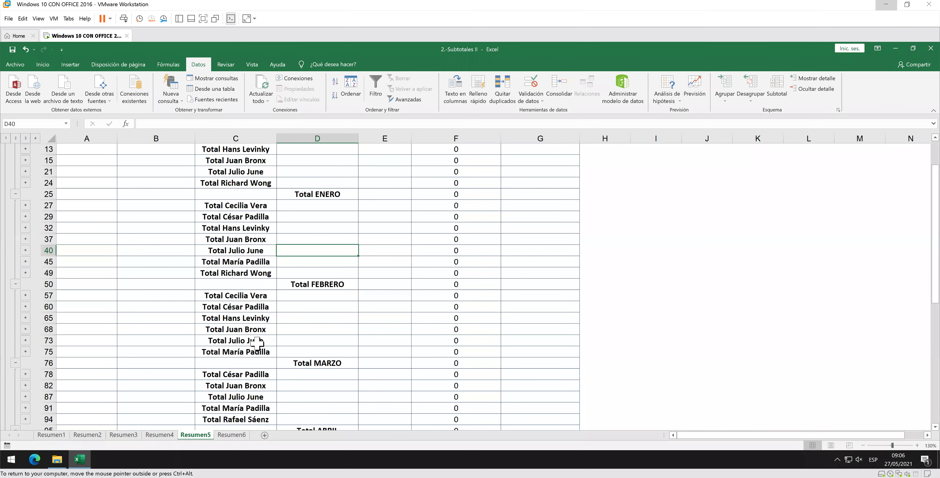
scroll(258, 342, down, 3)
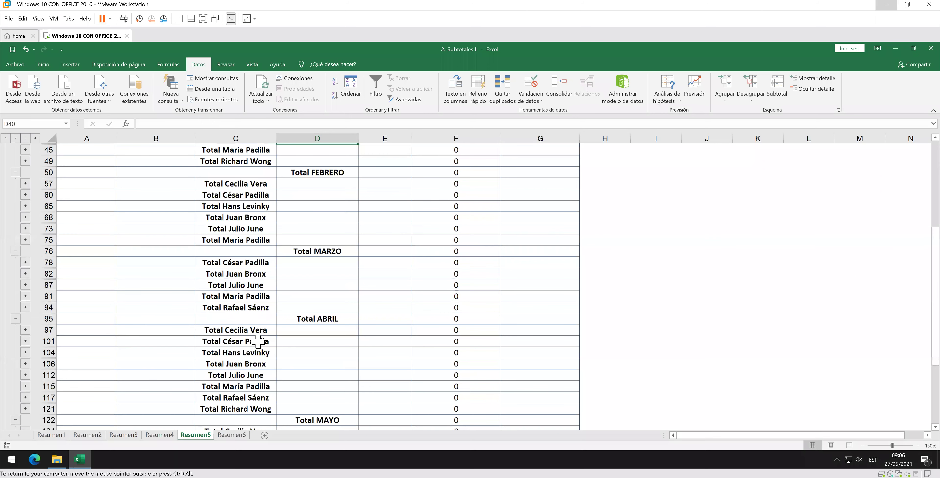
scroll(258, 340, down, 4)
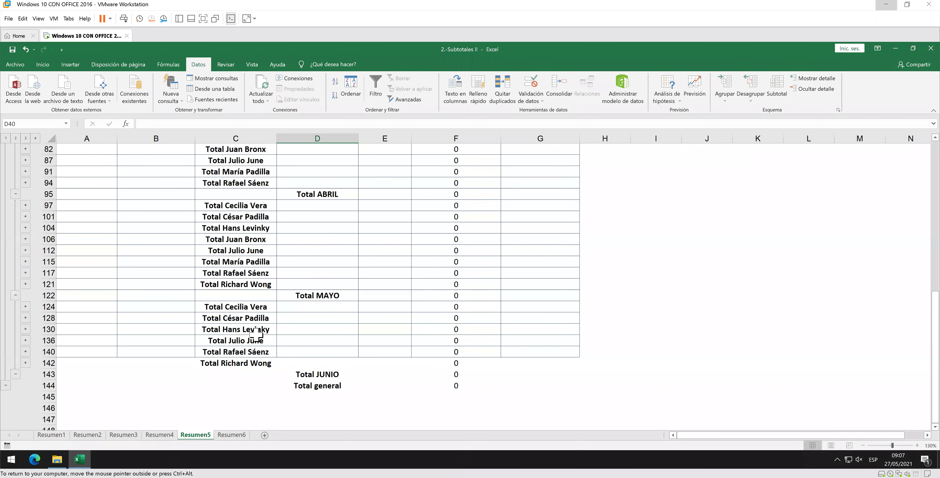
scroll(256, 334, up, 3)
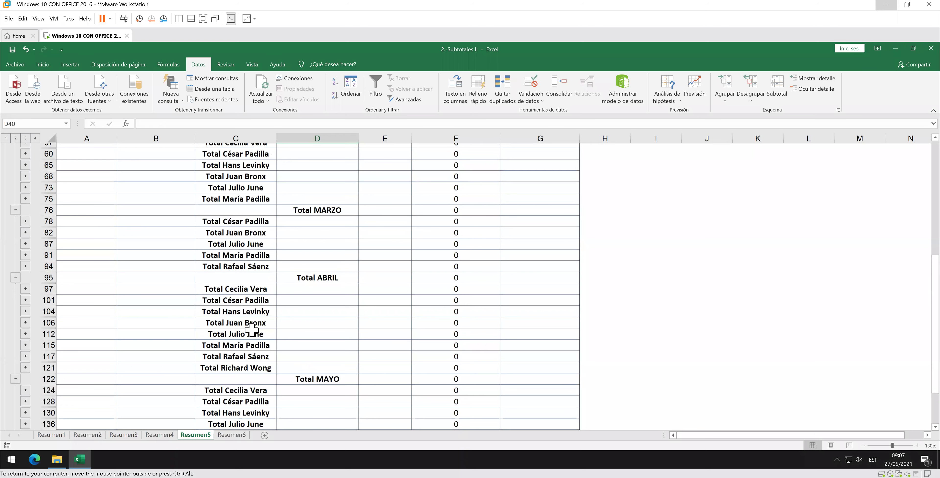
scroll(252, 330, up, 5)
scroll(252, 329, up, 1)
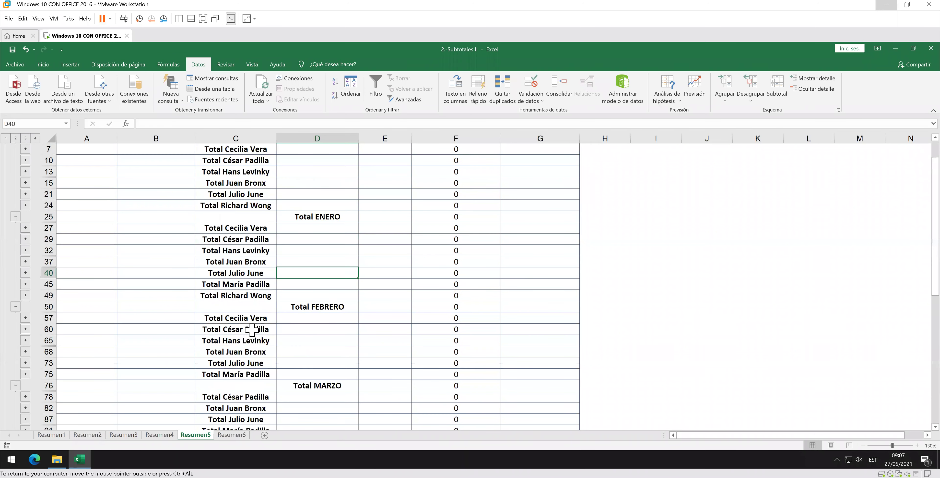
scroll(252, 329, up, 2)
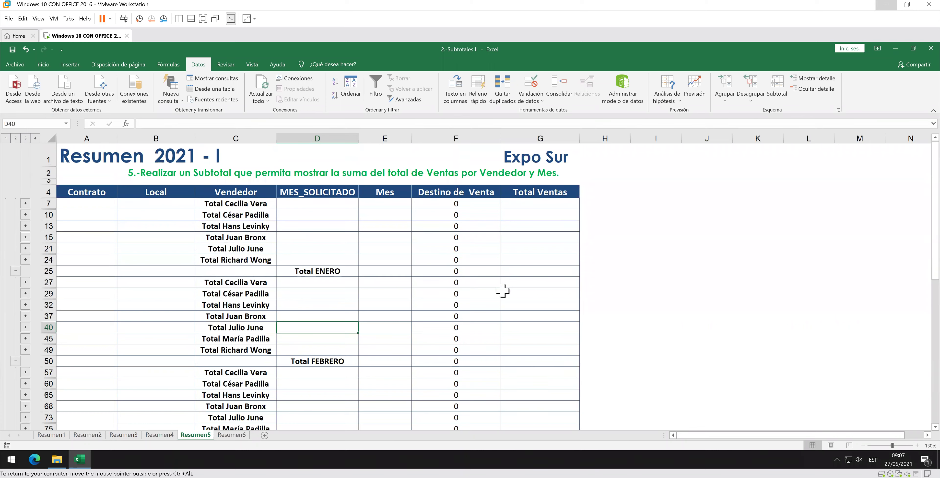
- Reapply MES_SOLICITADO and nested Vendedor subtotals on Total Ventas, giving Total ENERO 29,225.51
click(36, 138)
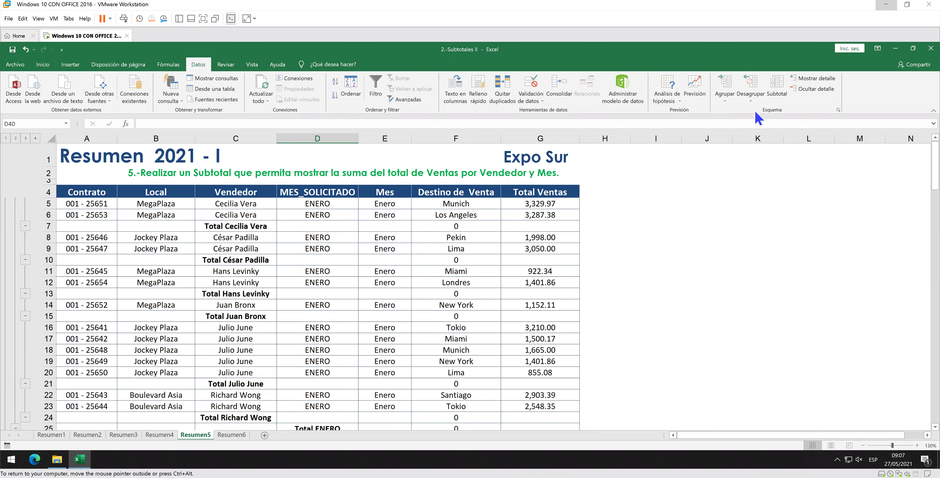
click(779, 87)
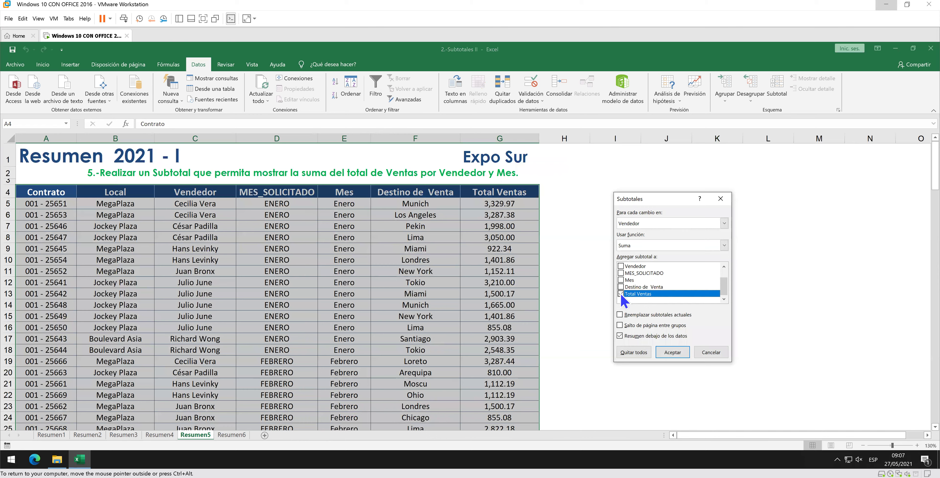
click(660, 345)
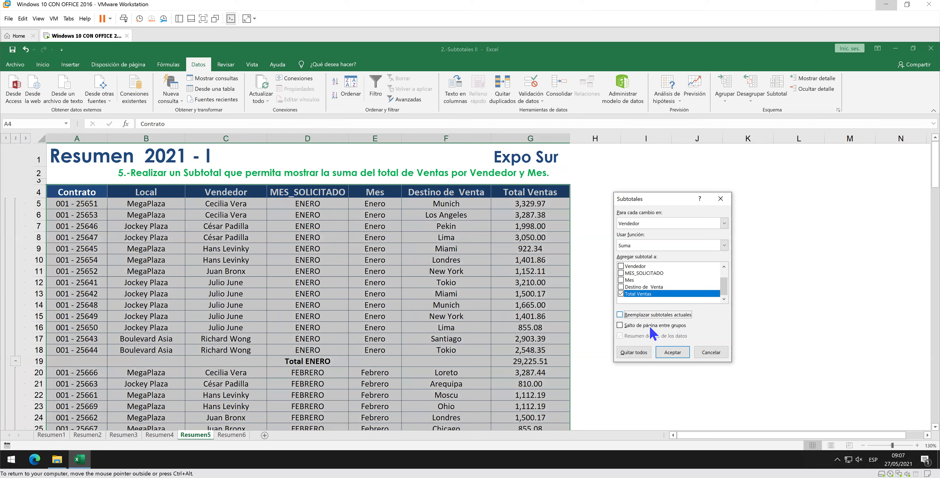
key(Return)
click(25, 138)
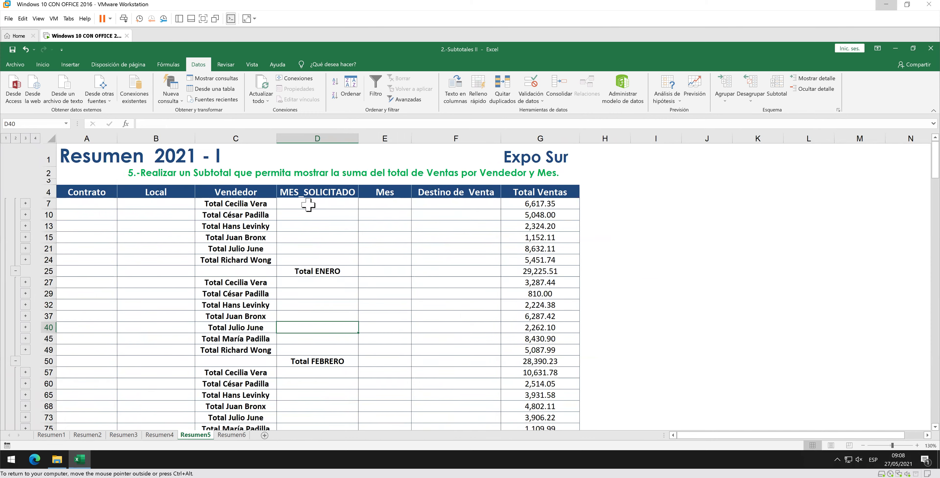
scroll(255, 266, down, 2)
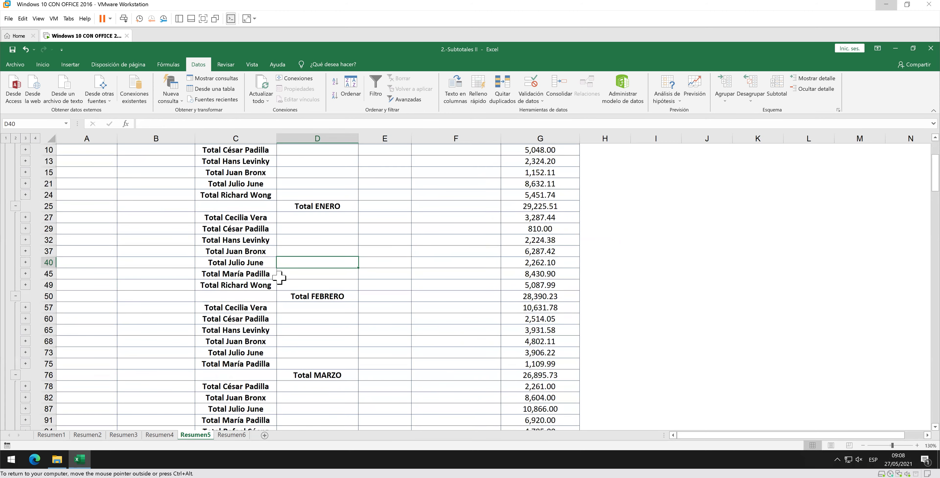
scroll(279, 278, down, 3)
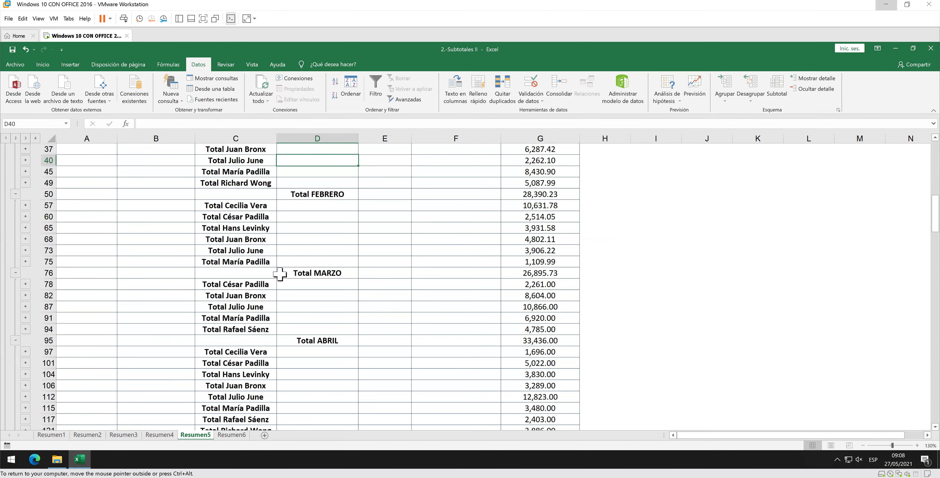
scroll(279, 274, down, 2)
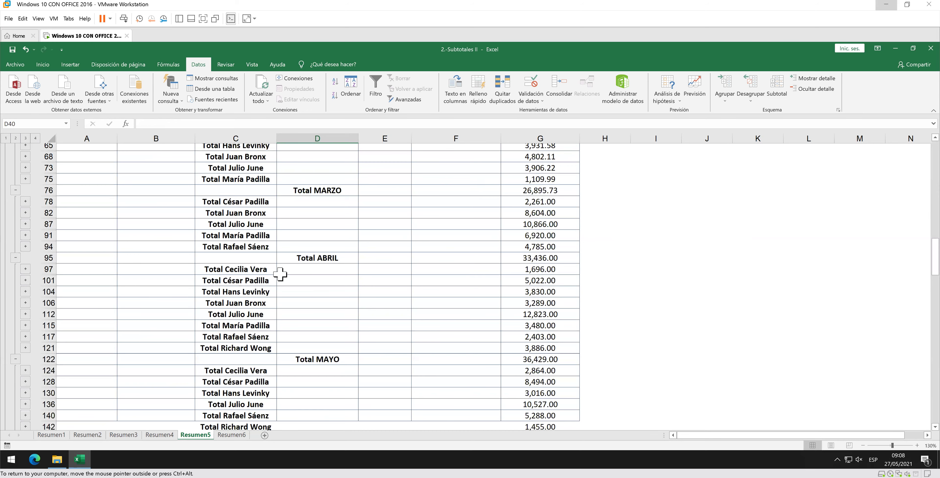
scroll(280, 273, up, 7)
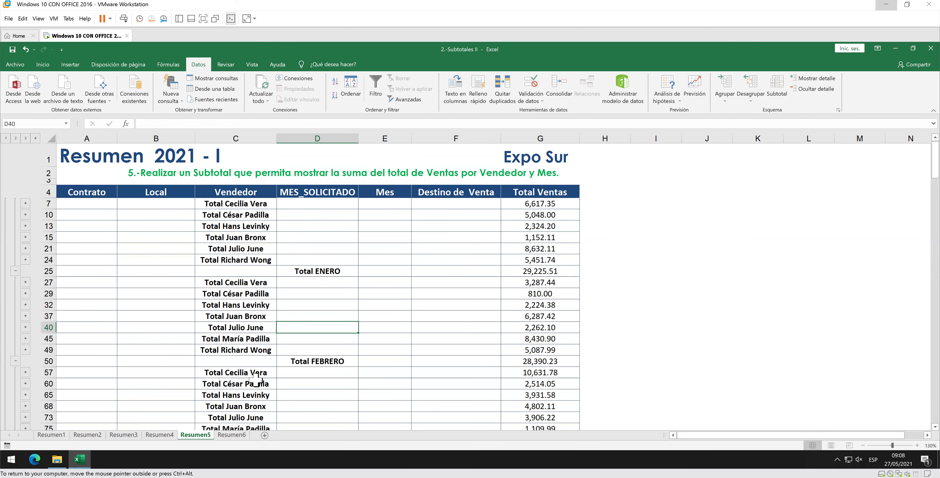
- Custom-sort the Resumen6 table by Local, then by Destino de Venta, A to Z
click(237, 435)
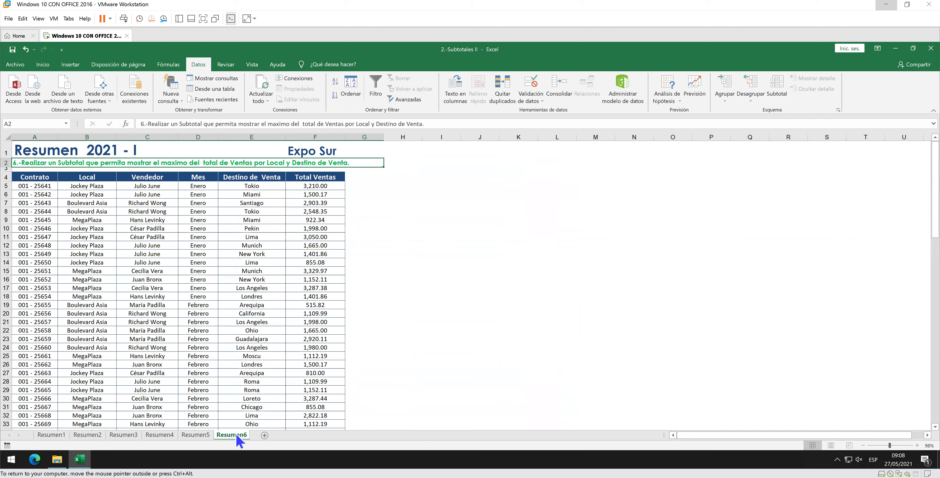
ctrl+scroll(270, 347, up, 3)
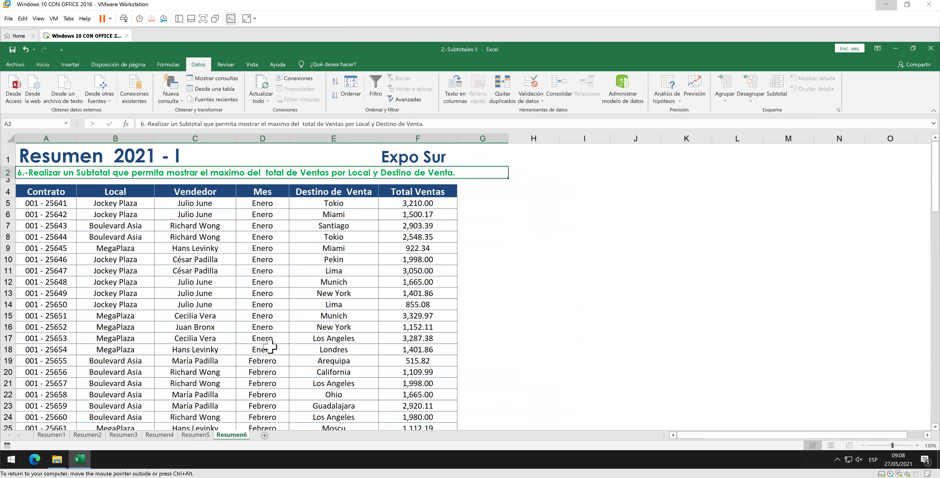
ctrl+scroll(270, 347, up, 1)
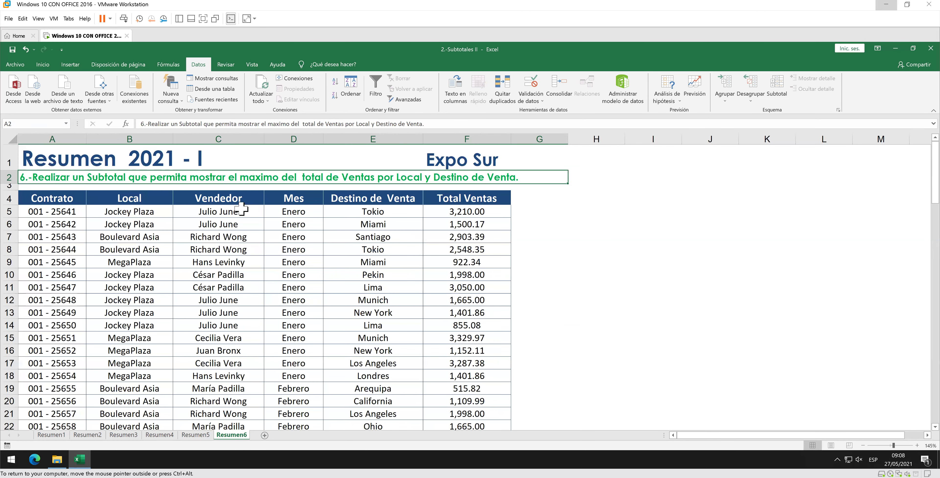
right_click(352, 195)
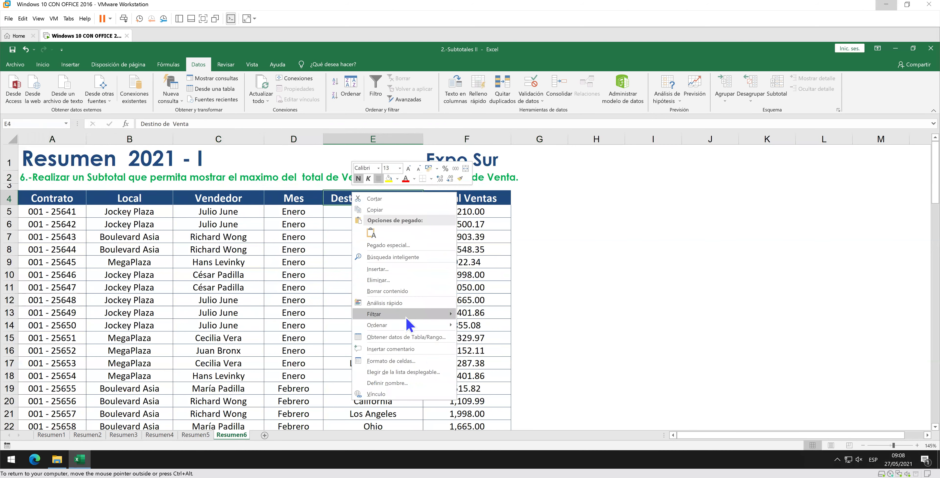
mouse_move(402, 324)
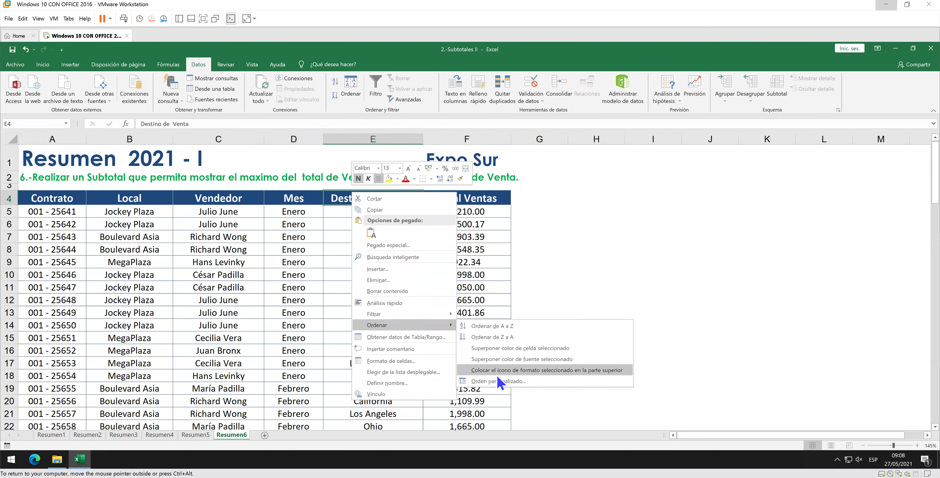
click(498, 379)
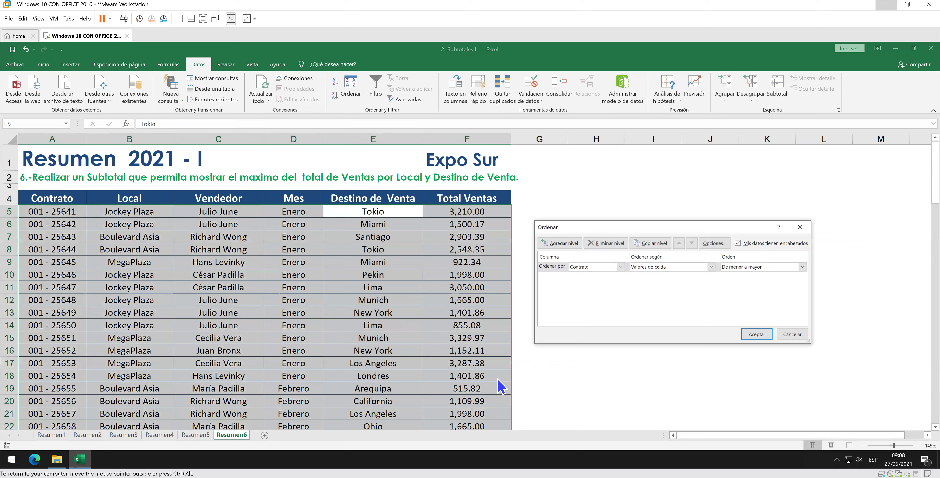
click(595, 266)
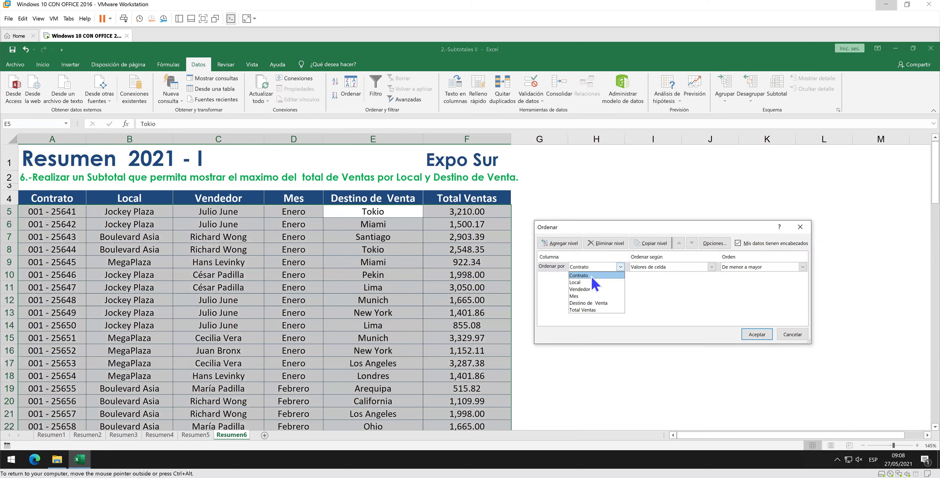
click(592, 282)
click(576, 249)
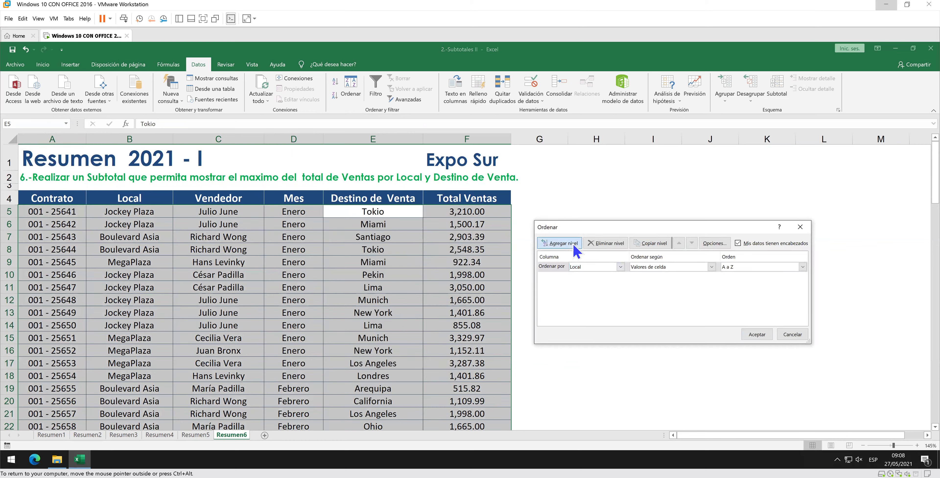
click(582, 277)
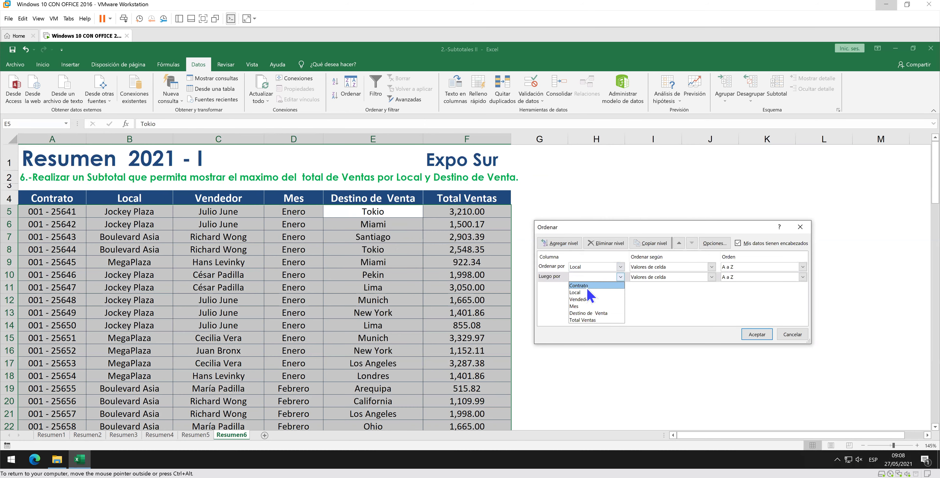
click(598, 311)
click(744, 331)
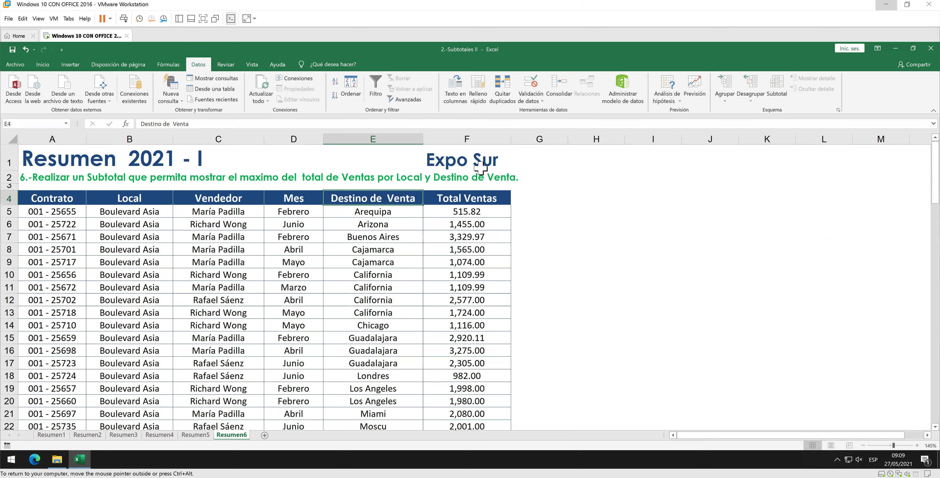
- Add Máx subtotals of Total Ventas per Local (e.g. MegaPlaza 3,650.00) and widen column B
click(780, 96)
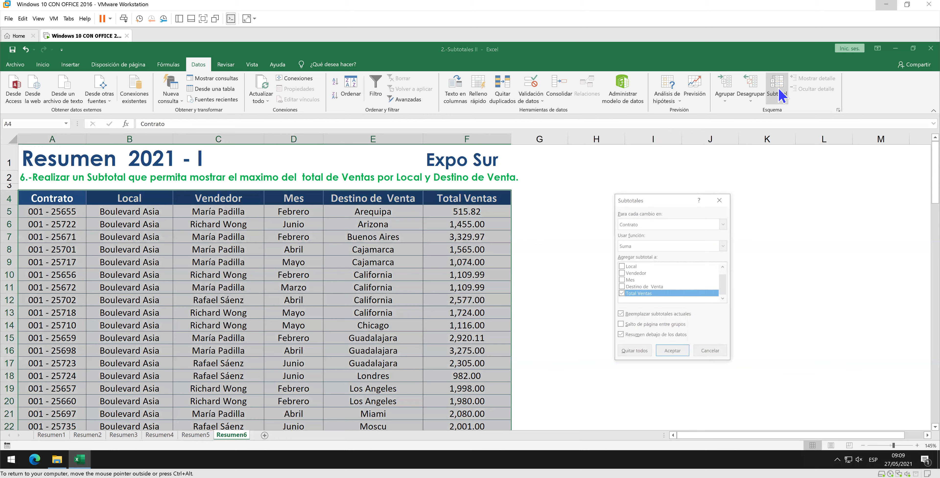
click(724, 223)
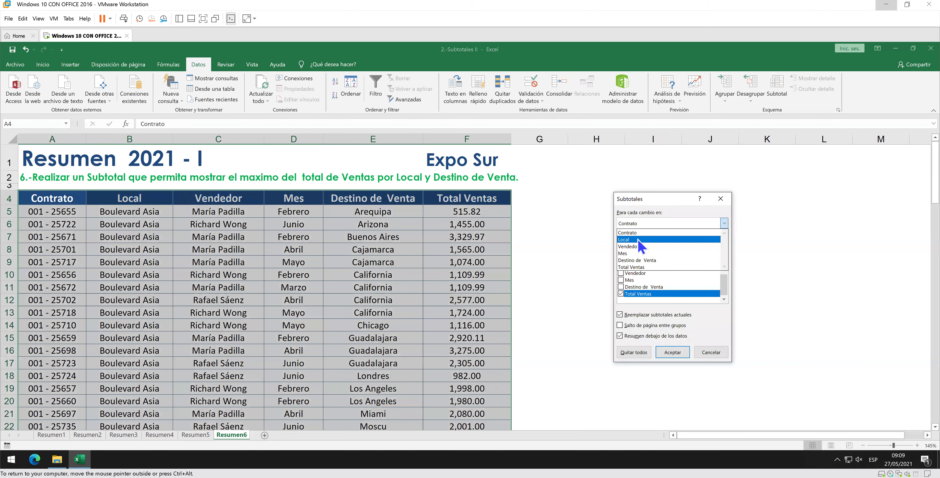
click(638, 239)
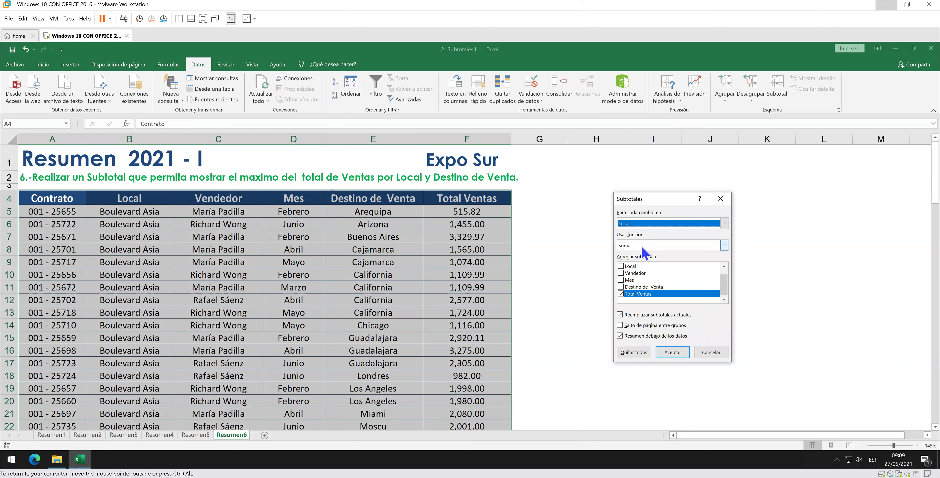
click(642, 245)
click(630, 276)
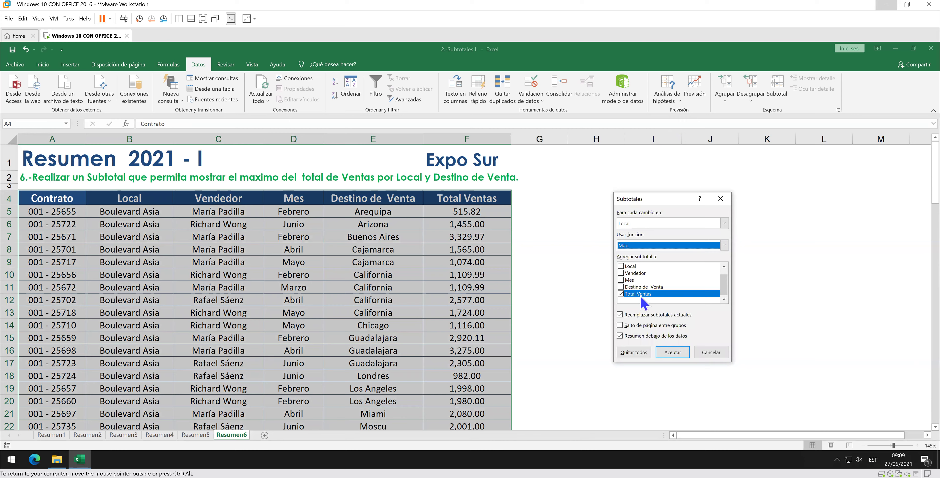
click(663, 352)
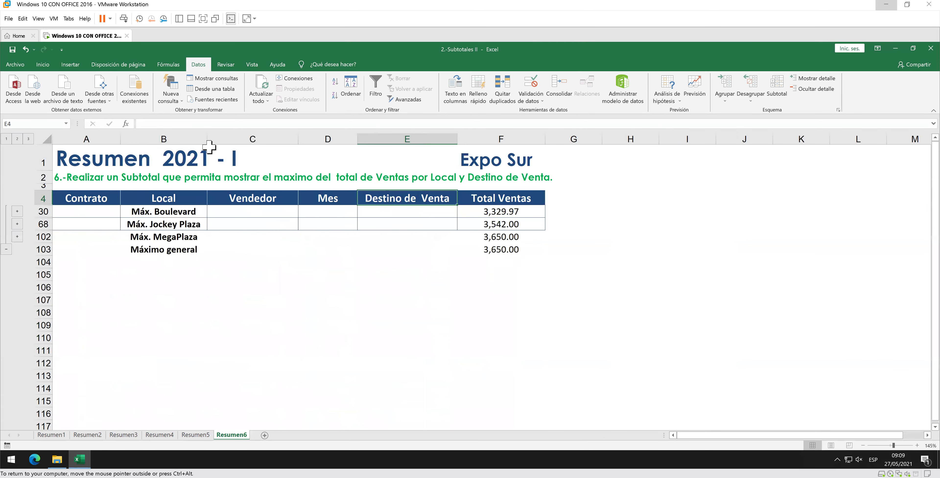
drag(209, 141, 215, 140)
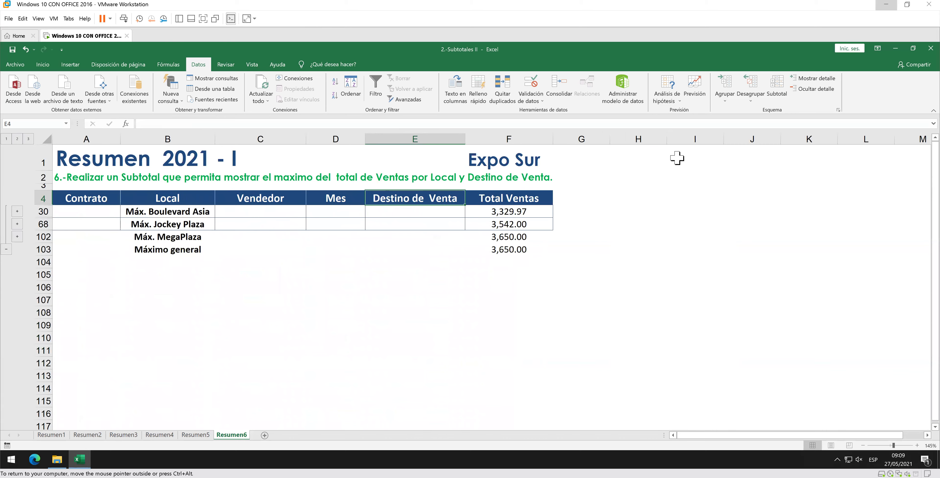
- Nest Máx Total Ventas subtotals per Destino de Venta inside each Local, keeping existing subtotals
click(784, 95)
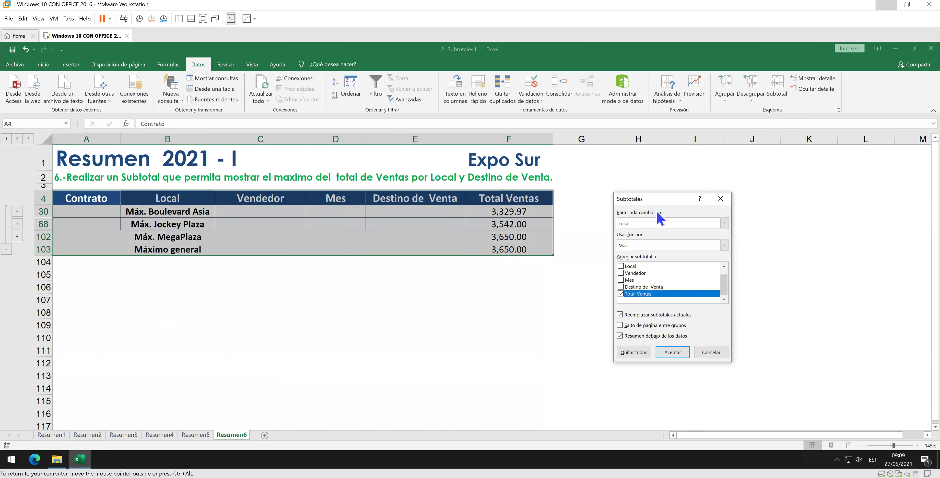
click(652, 223)
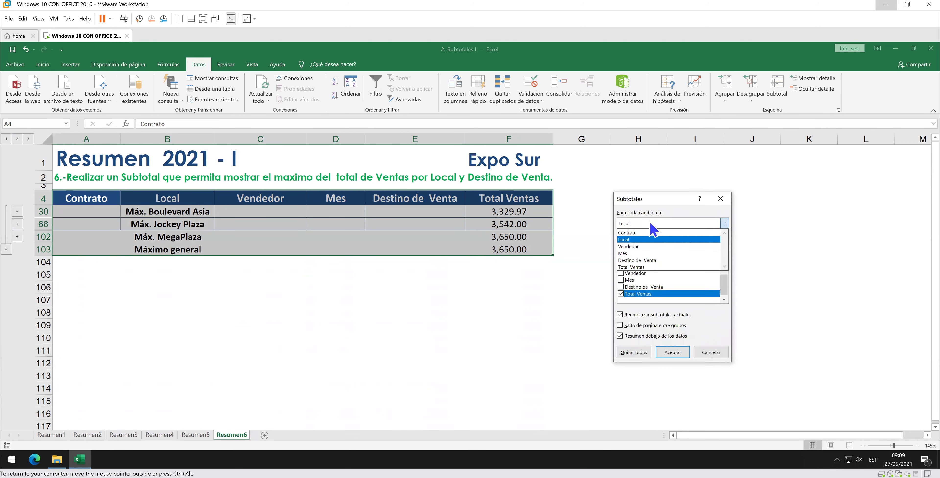
click(652, 260)
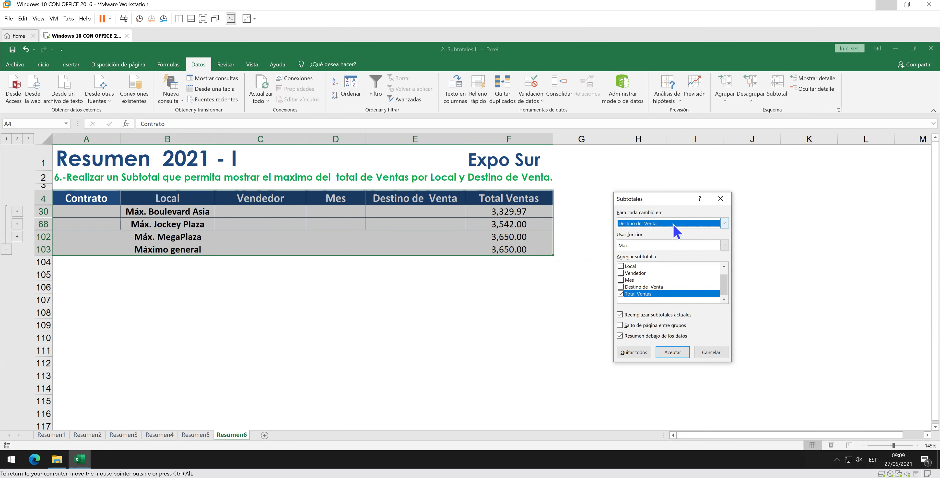
click(646, 315)
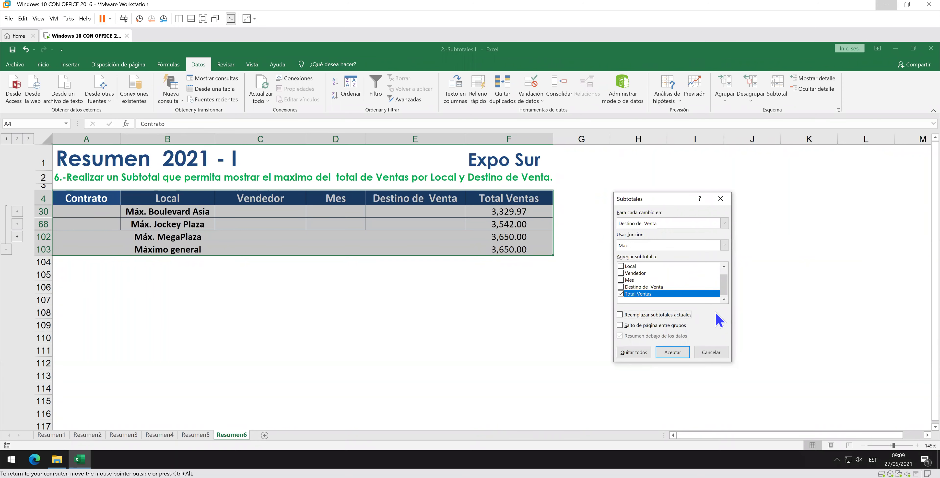
click(684, 349)
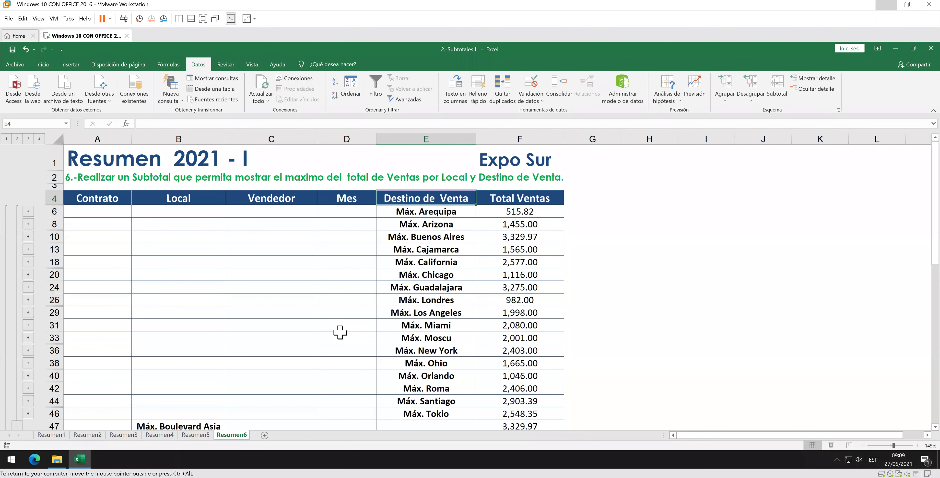
- Review the subtotalled Resumen6 sheet, then save the workbook and close Excel
scroll(340, 332, down, 2)
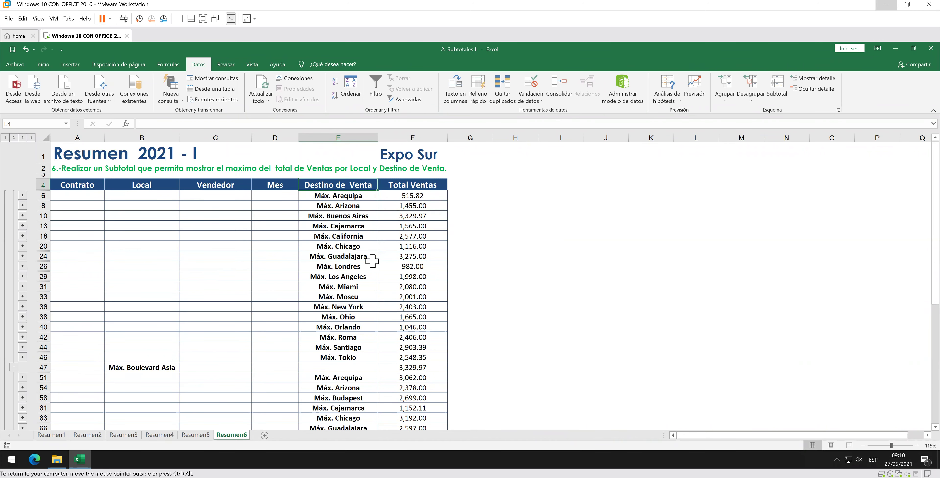
ctrl+scroll(367, 269, down, 1)
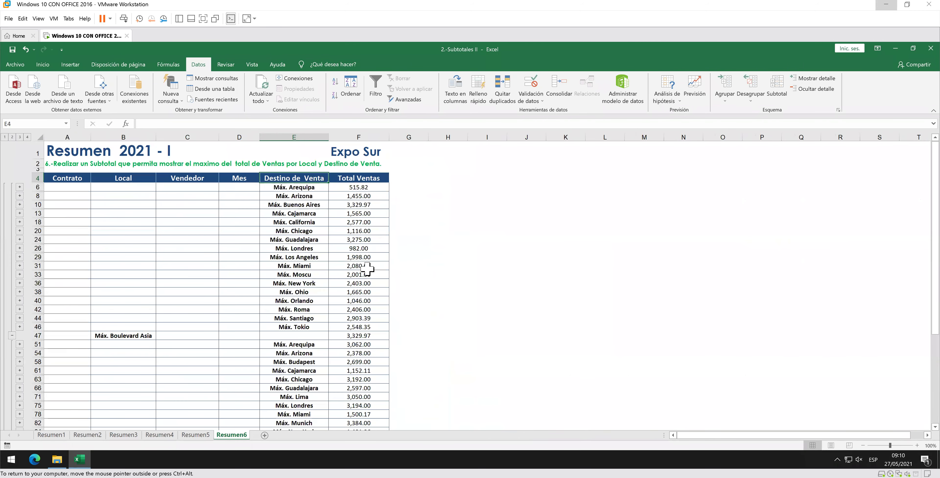
ctrl+scroll(367, 269, down, 1)
ctrl+scroll(367, 268, up, 1)
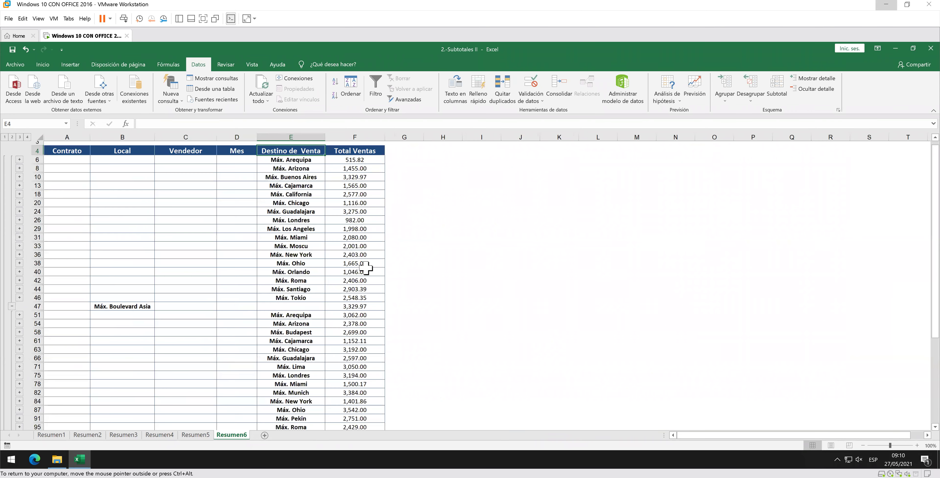
scroll(367, 268, up, 1)
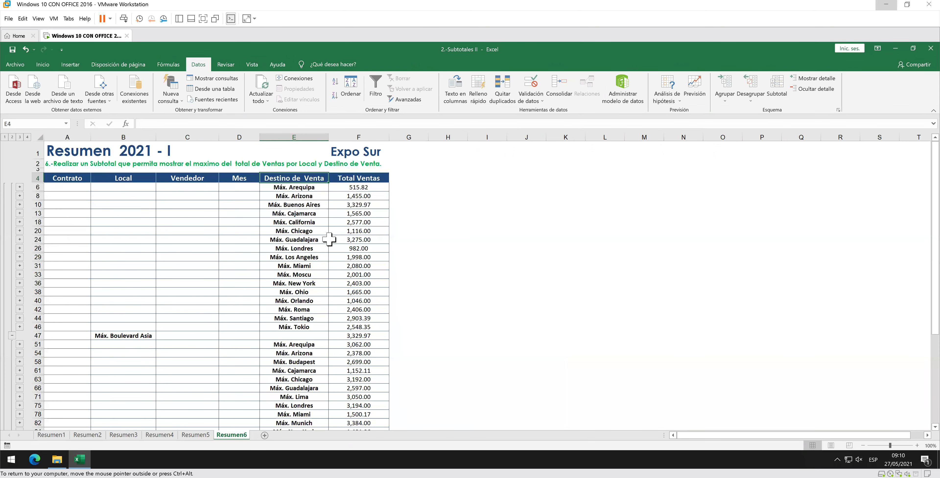
click(12, 49)
click(933, 49)
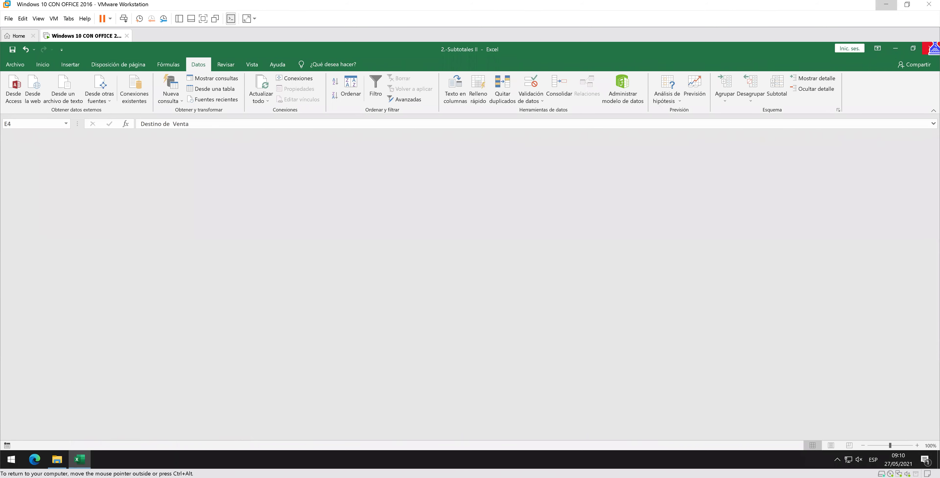